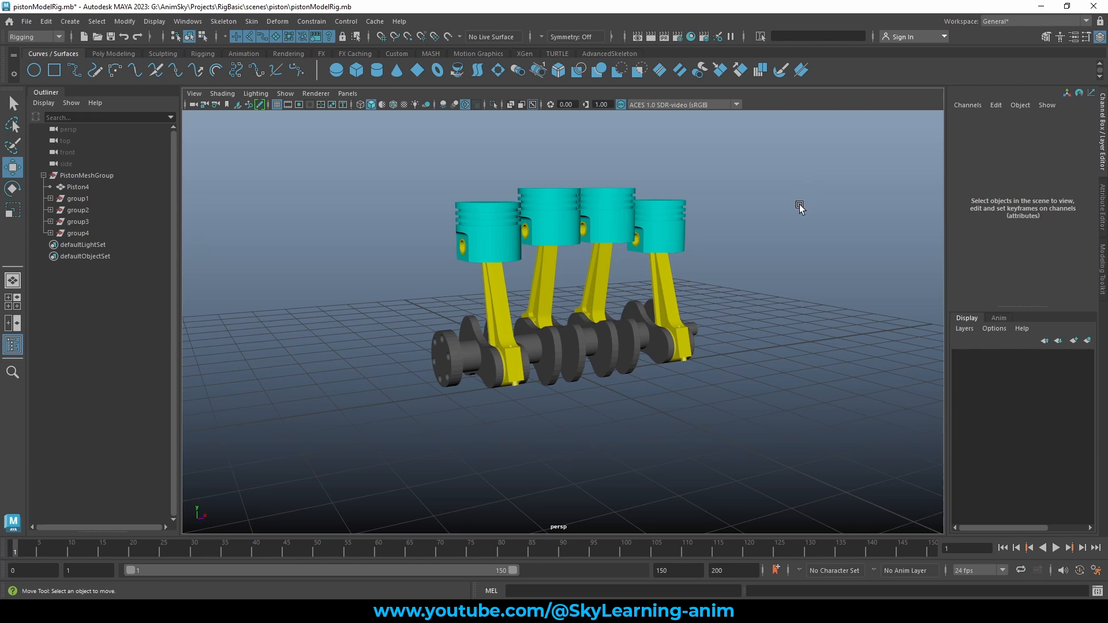
Look over the pistons, rods and crankshaft, and collapse PistonMeshGroup in the Outliner
alt+drag(723, 283, 739, 301)
alt+right_drag(739, 302, 755, 318)
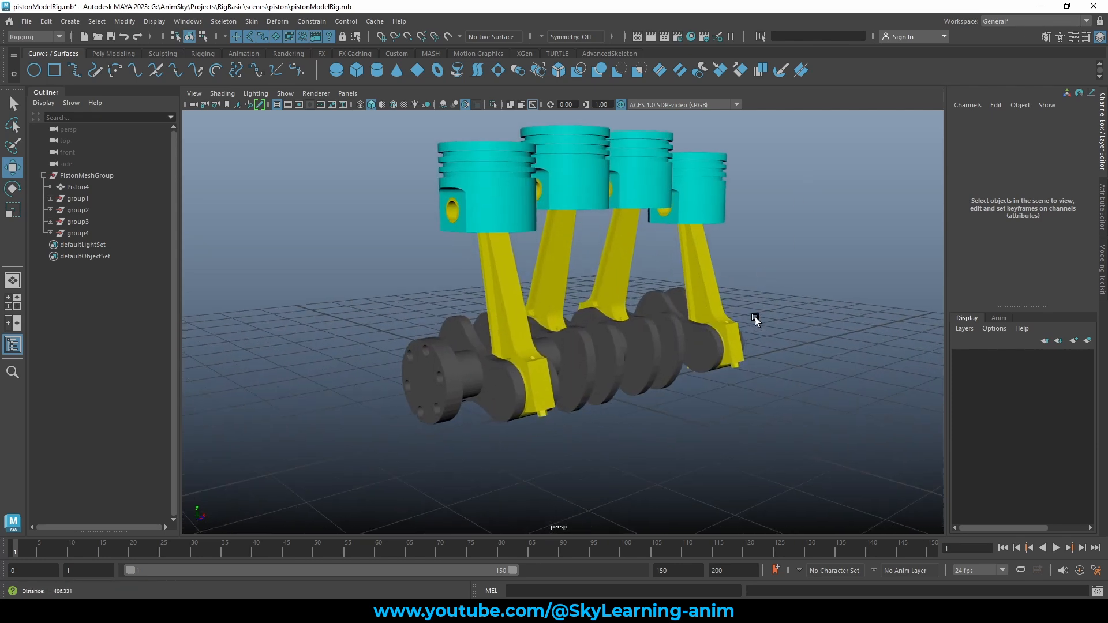
alt+drag(755, 318, 684, 295)
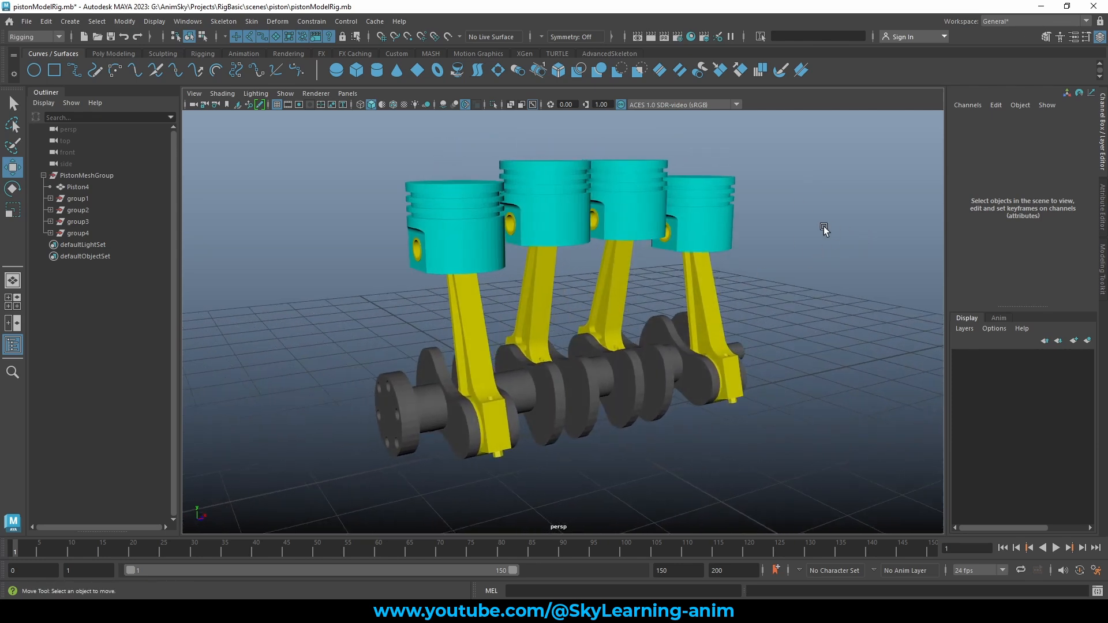
drag(849, 153, 267, 284)
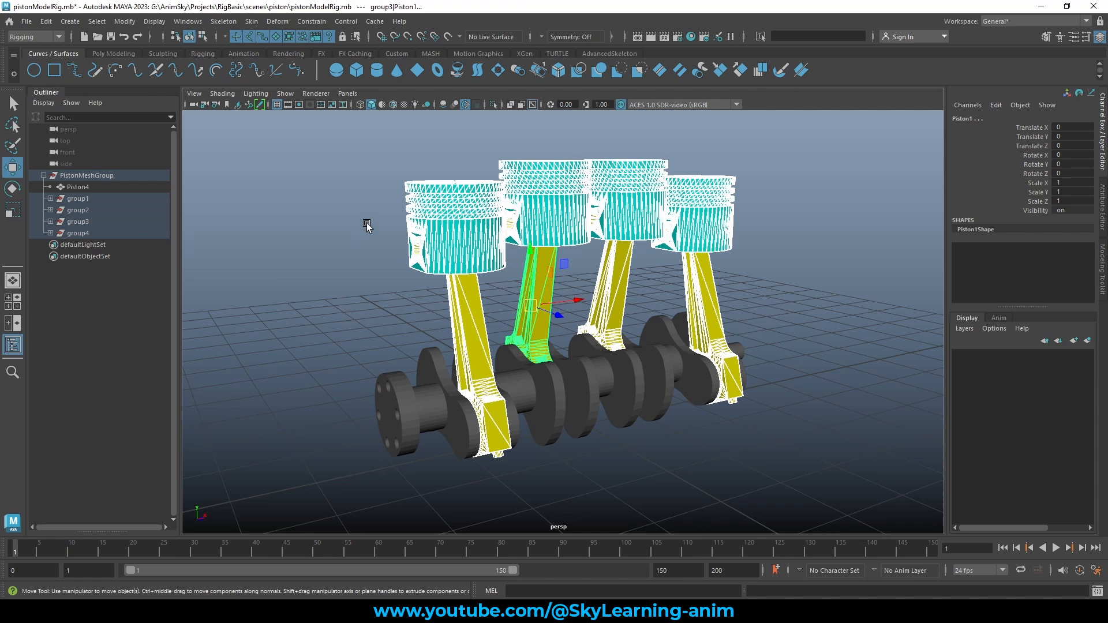
click(345, 212)
click(43, 175)
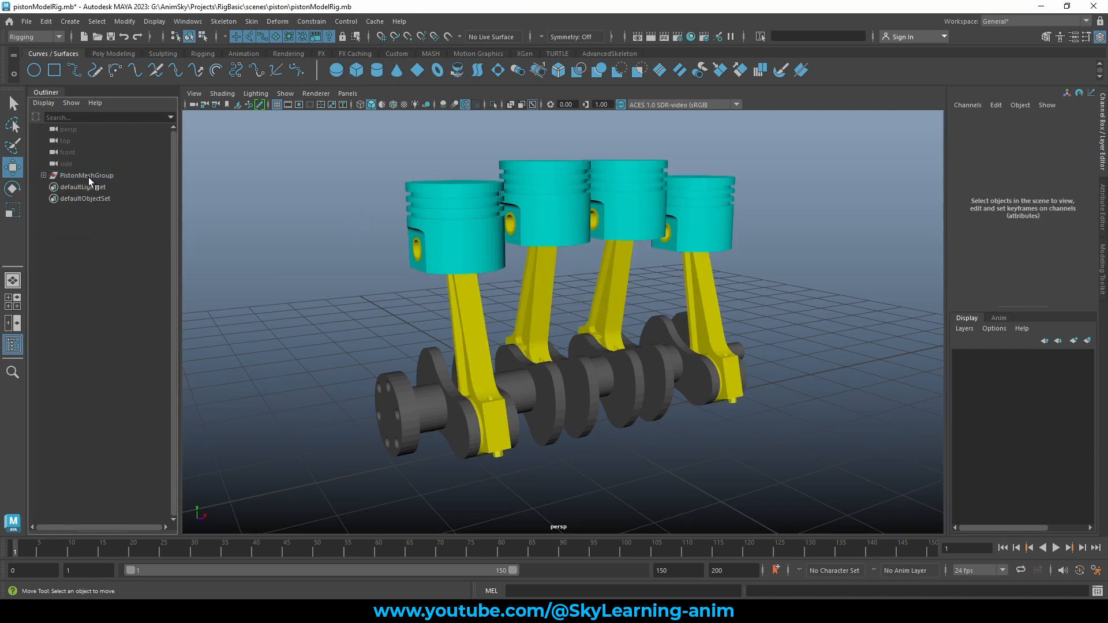
Create a cluster deformer from a band of faces on the crankshaft's journal next to the flange
alt+middle_drag(397, 162, 400, 158)
alt+middle_drag(360, 263, 370, 212)
alt+drag(331, 233, 345, 216)
click(440, 317)
alt+drag(441, 319, 375, 264)
right_drag(361, 192, 359, 221)
drag(377, 277, 373, 381)
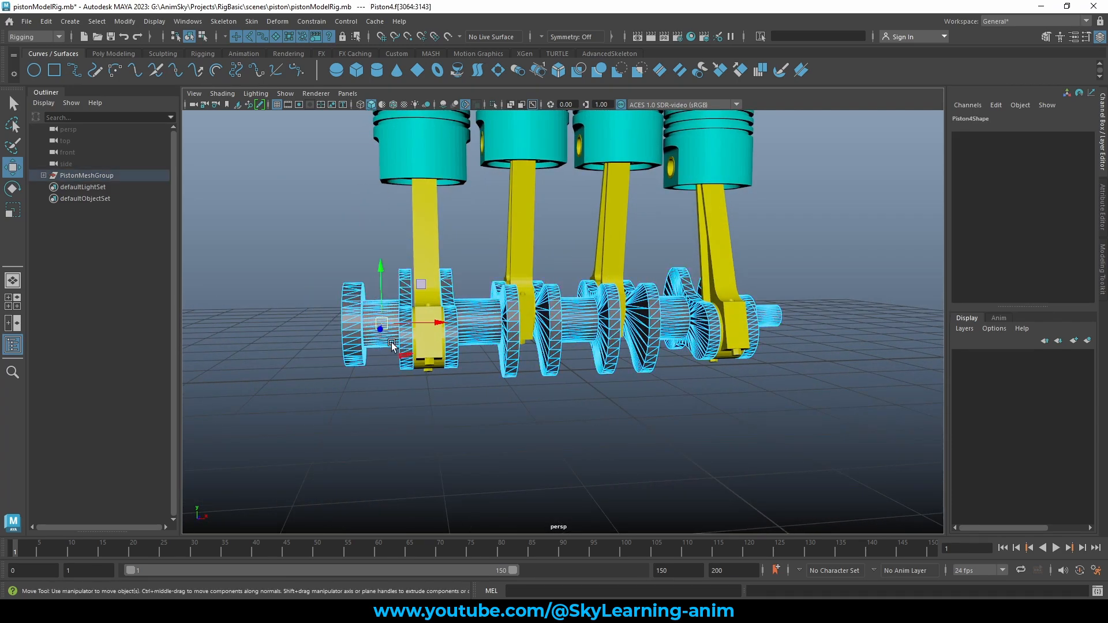
alt+drag(691, 265, 572, 254)
alt+drag(502, 347, 625, 341)
mouse_move(625, 342)
alt+right_down()
mouse_move(641, 340)
mouse_move(604, 338)
alt+right_up()
alt+drag(604, 338, 567, 365)
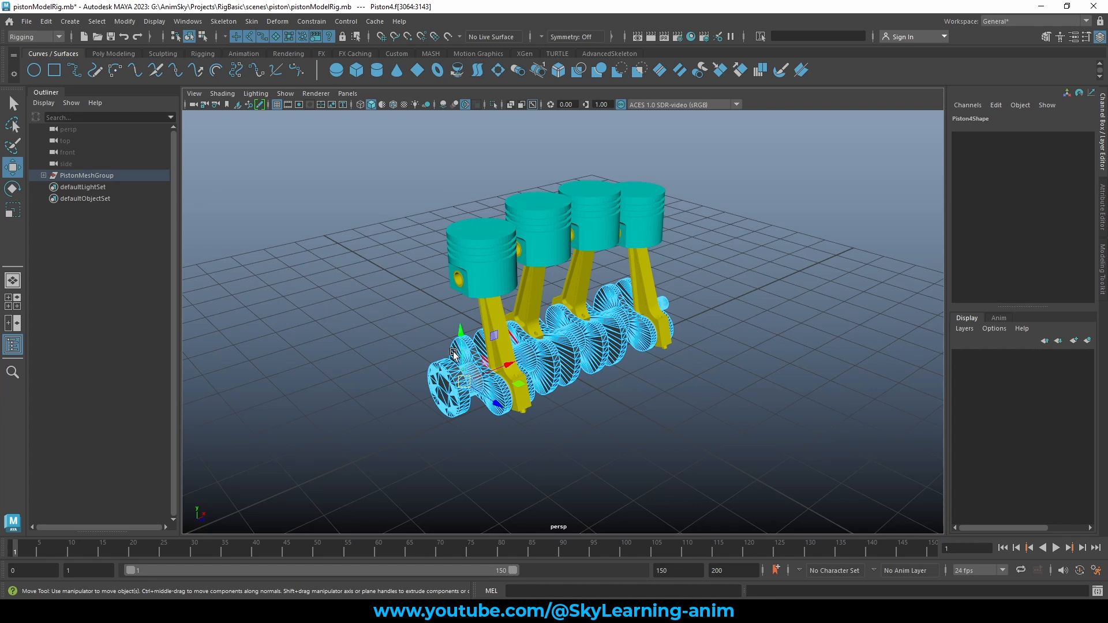
mouse_move(366, 277)
alt+mouse_down()
mouse_move(319, 263)
mouse_move(358, 274)
mouse_move(347, 274)
alt+mouse_up()
scroll(386, 278, up, 5)
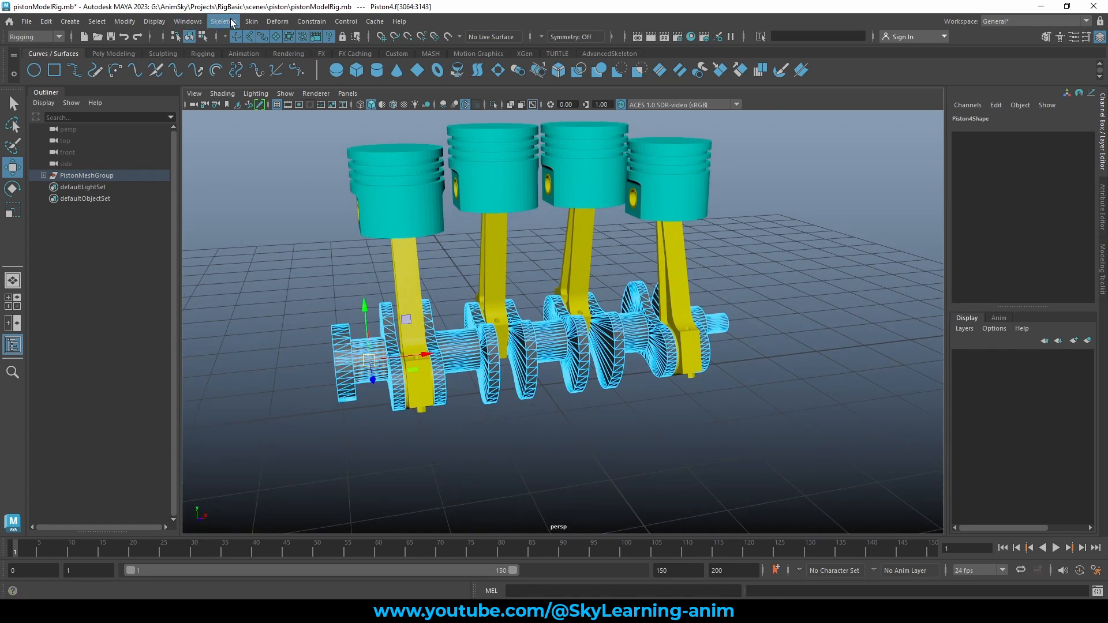
click(224, 21)
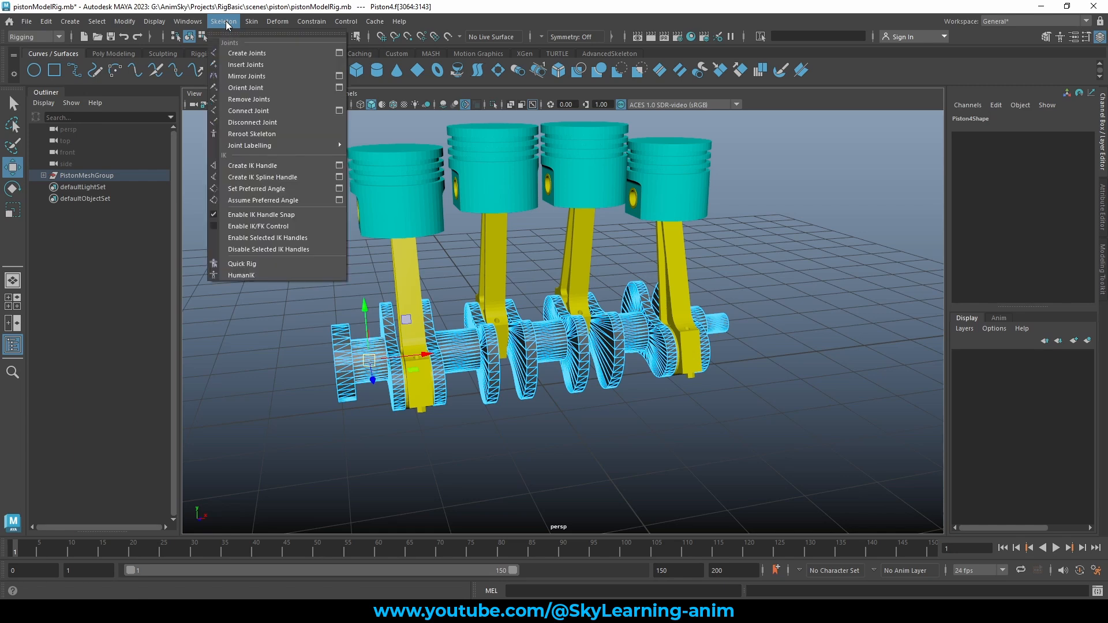
click(223, 21)
click(276, 21)
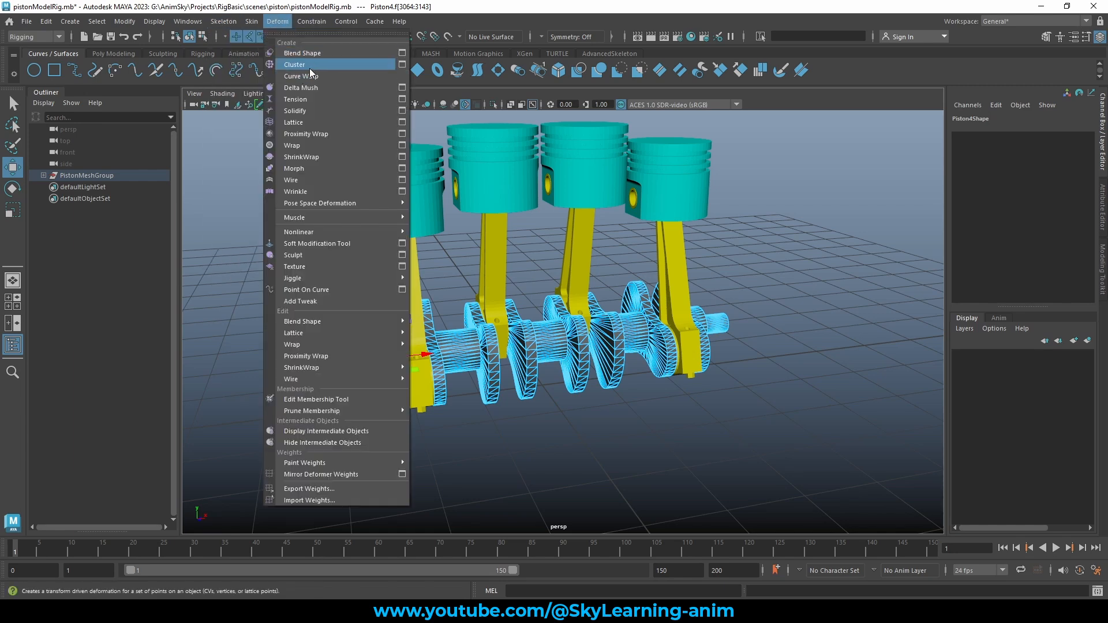
click(294, 65)
Create a second cluster from a band of faces on the thin shaft at the crankshaft's opposite end
alt+drag(655, 278, 484, 285)
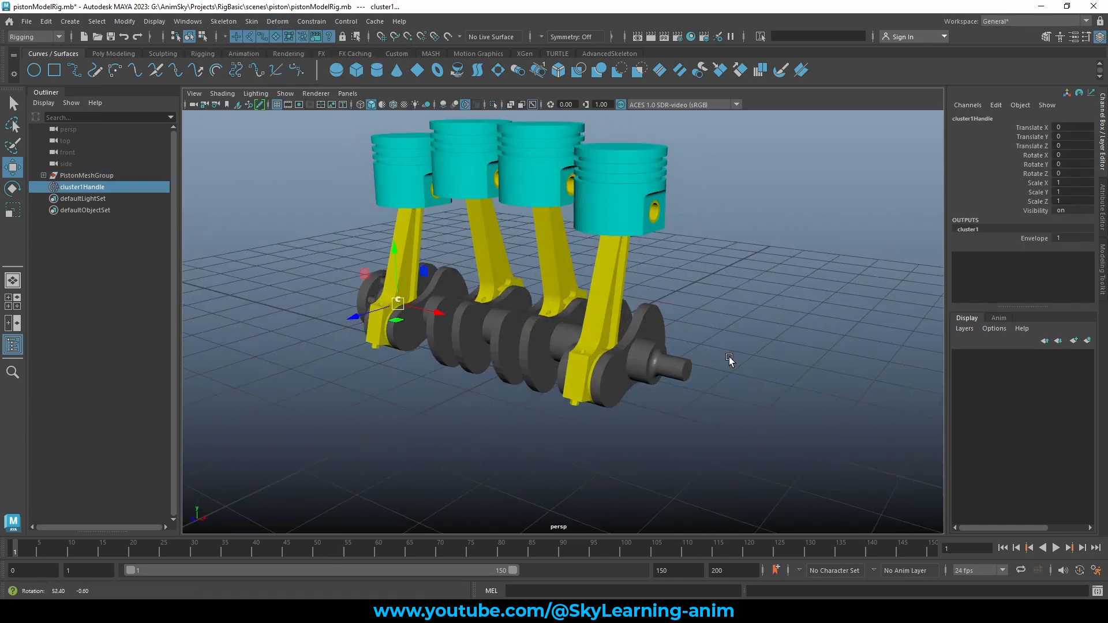
alt+middle_drag(729, 362, 676, 322)
alt+right_drag(686, 341, 731, 345)
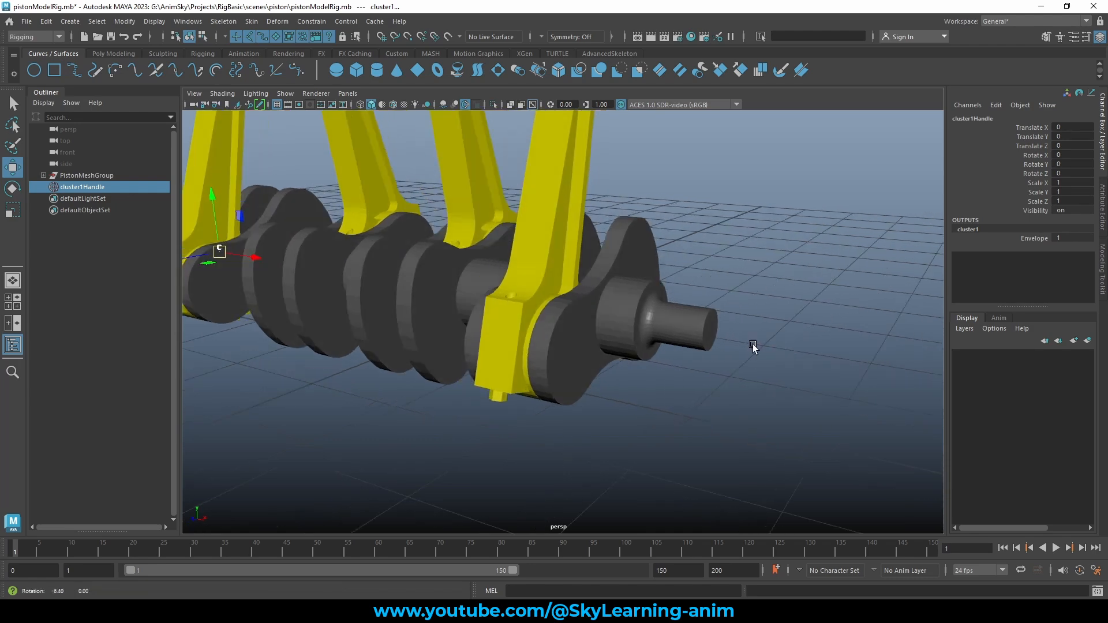
alt+drag(752, 344, 734, 301)
click(735, 305)
alt+drag(784, 265, 799, 253)
right_drag(767, 197, 766, 230)
drag(734, 269, 731, 352)
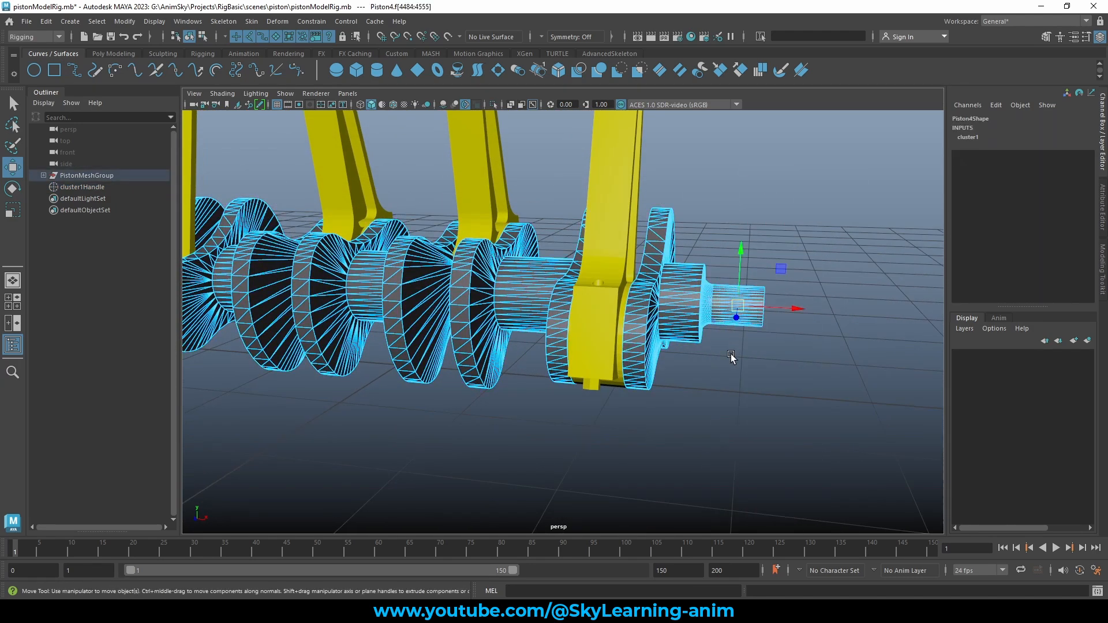
key(g)
click(347, 372)
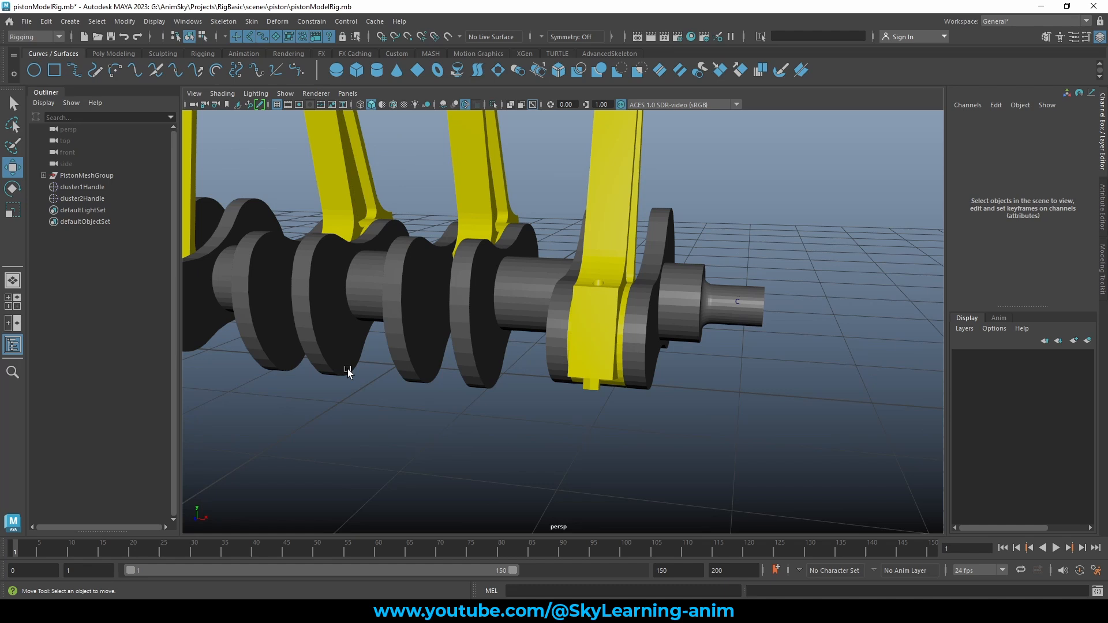
Create a single joint below the crankshaft and duplicate it
click(573, 594)
click(223, 22)
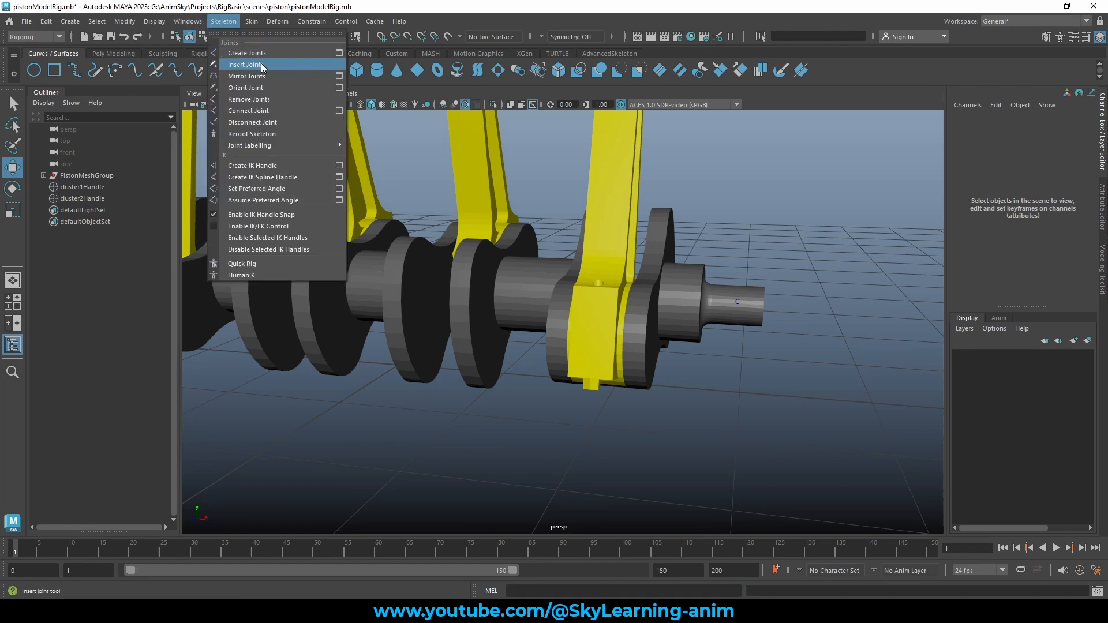
click(251, 53)
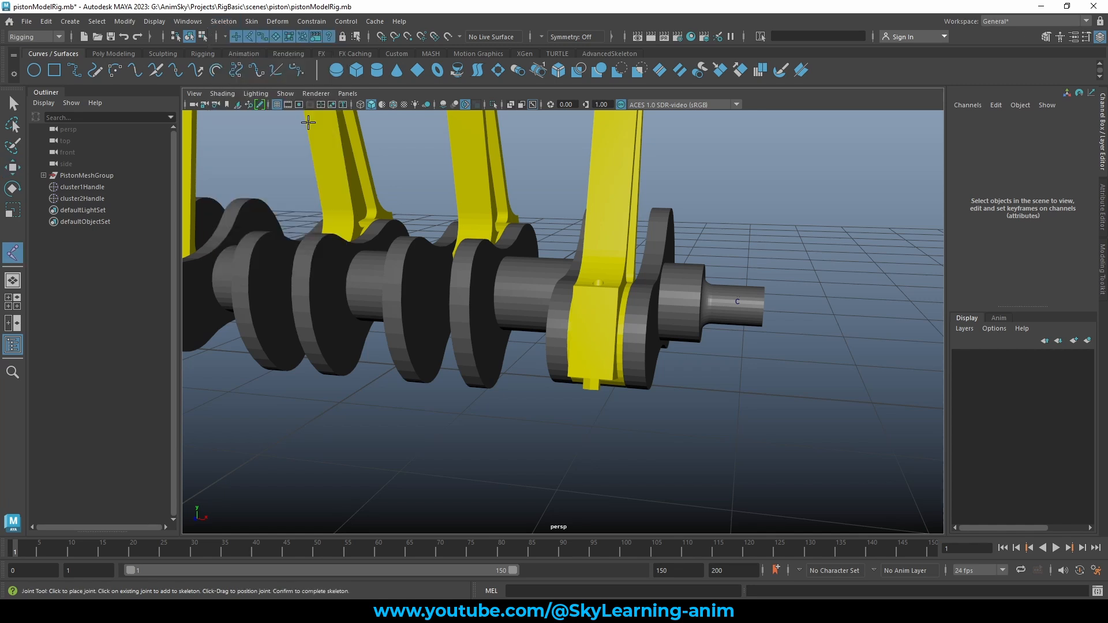
click(667, 427)
key(Return)
key(w)
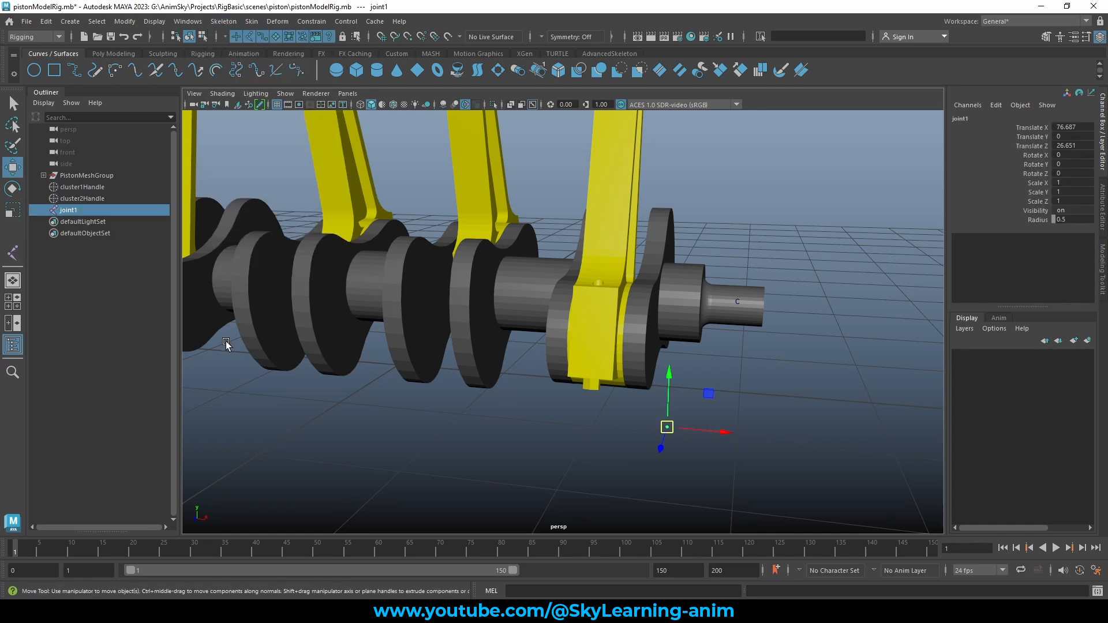
key(ctrl+d)
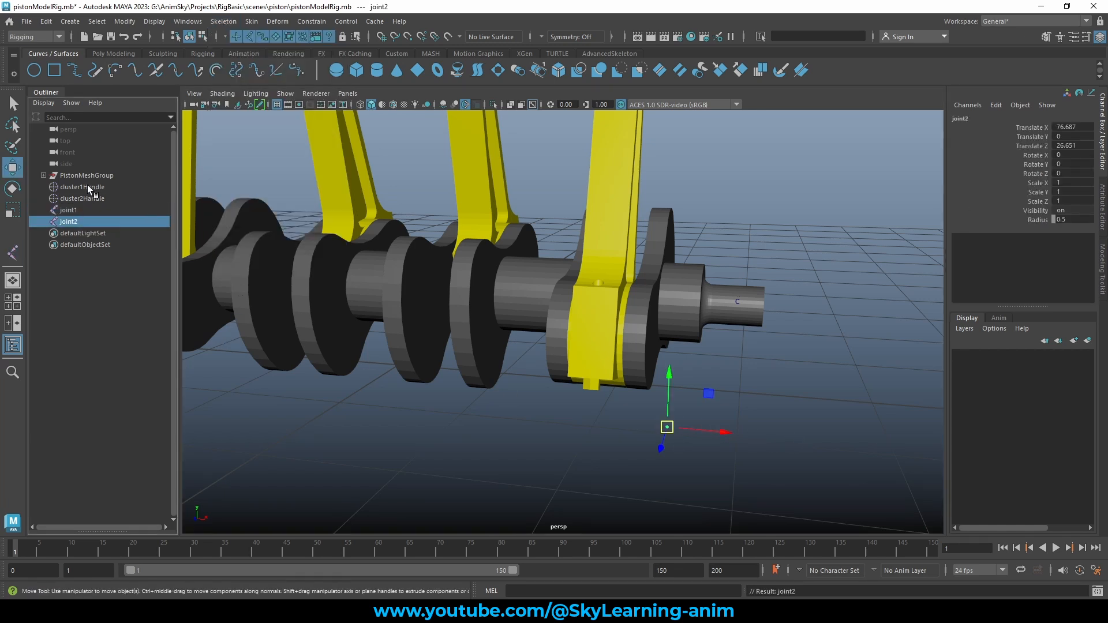
Isolate the two clusters and two joints, and snap both joints to the cluster at the crankshaft's flange end
drag(87, 186, 78, 218)
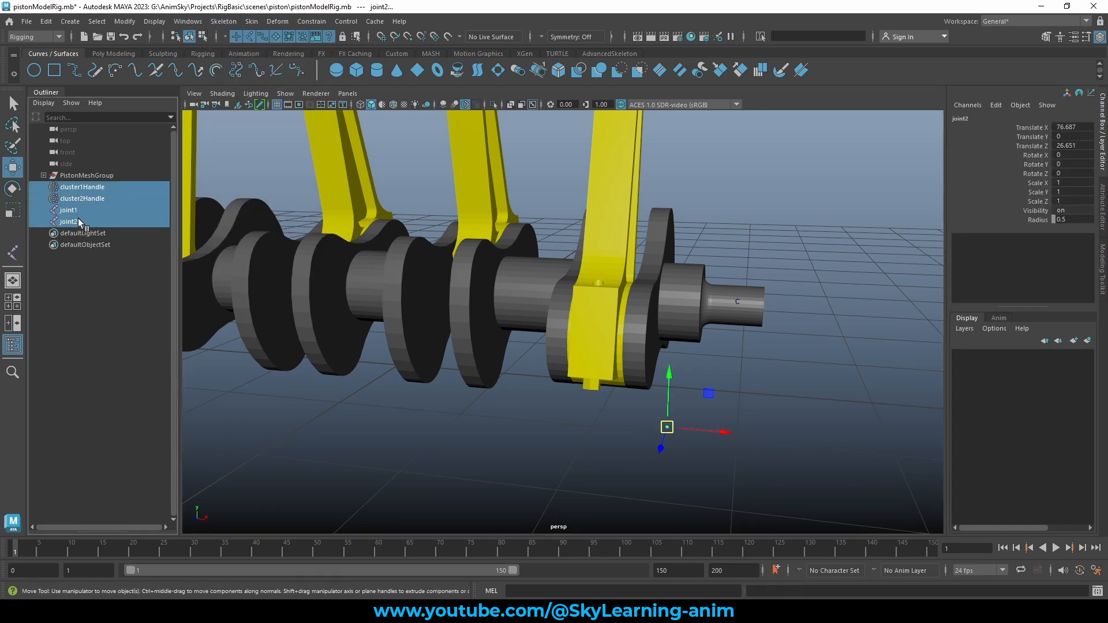
click(493, 105)
alt+drag(558, 283, 597, 317)
drag(672, 344, 773, 398)
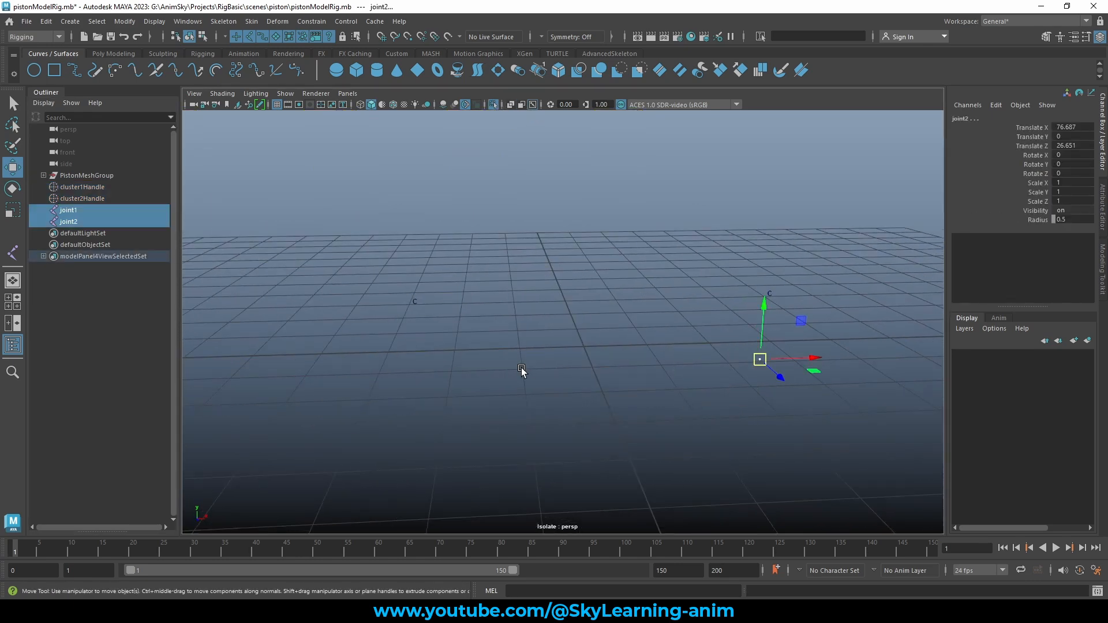
key(v)
middle_drag(464, 285, 303, 290)
drag(91, 188, 91, 194)
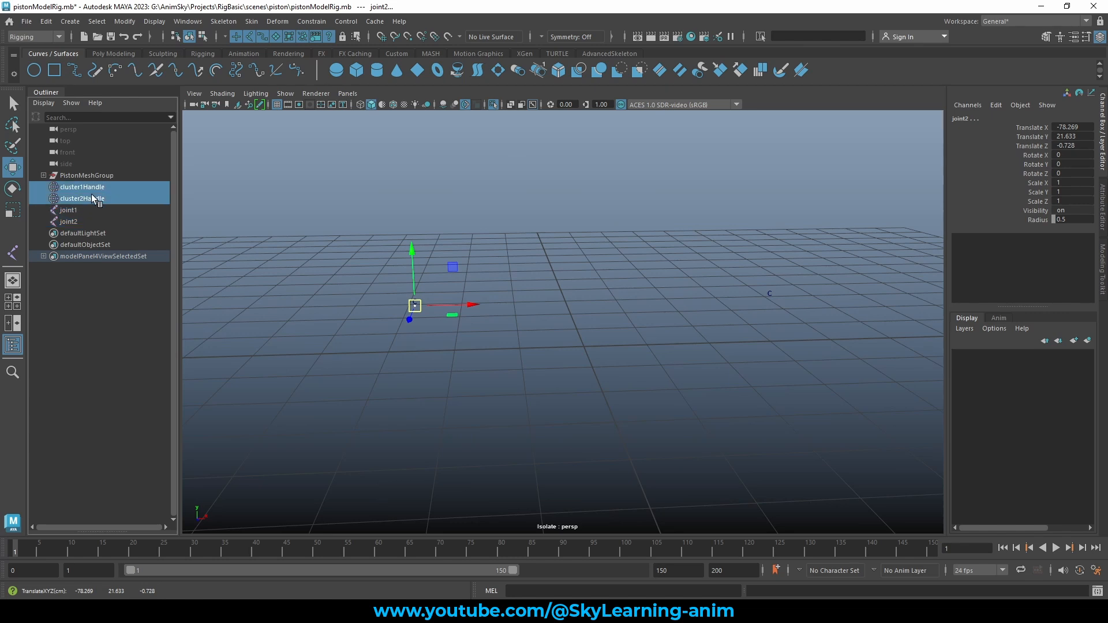
key(Delete)
key(ctrl+z)
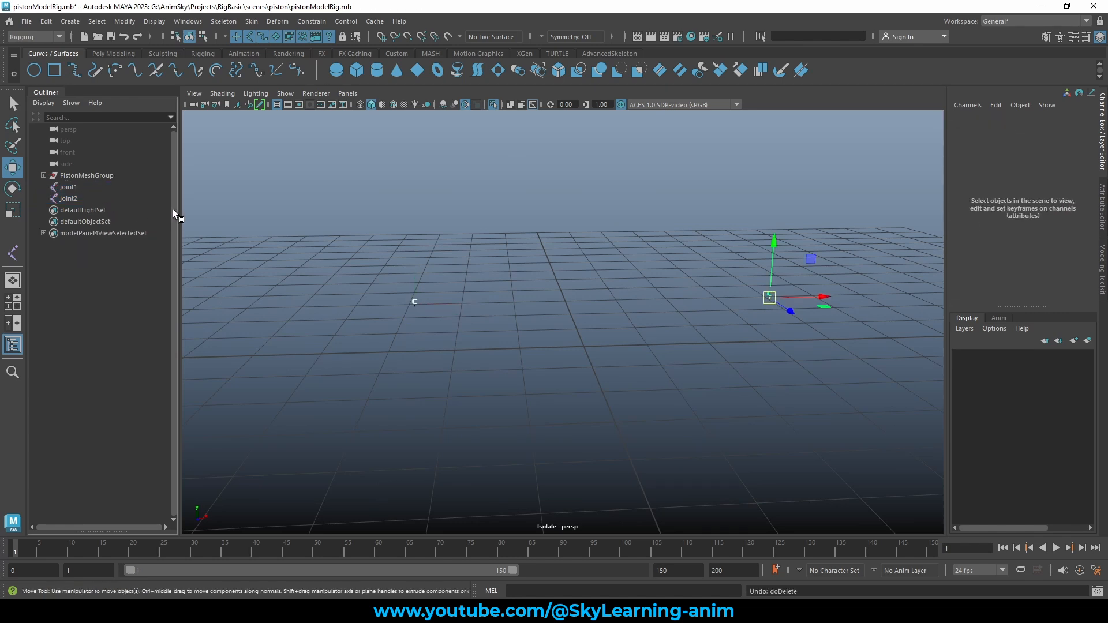
Snap joint2 to the cluster at the crankshaft's thin end and delete both cluster handles
click(91, 221)
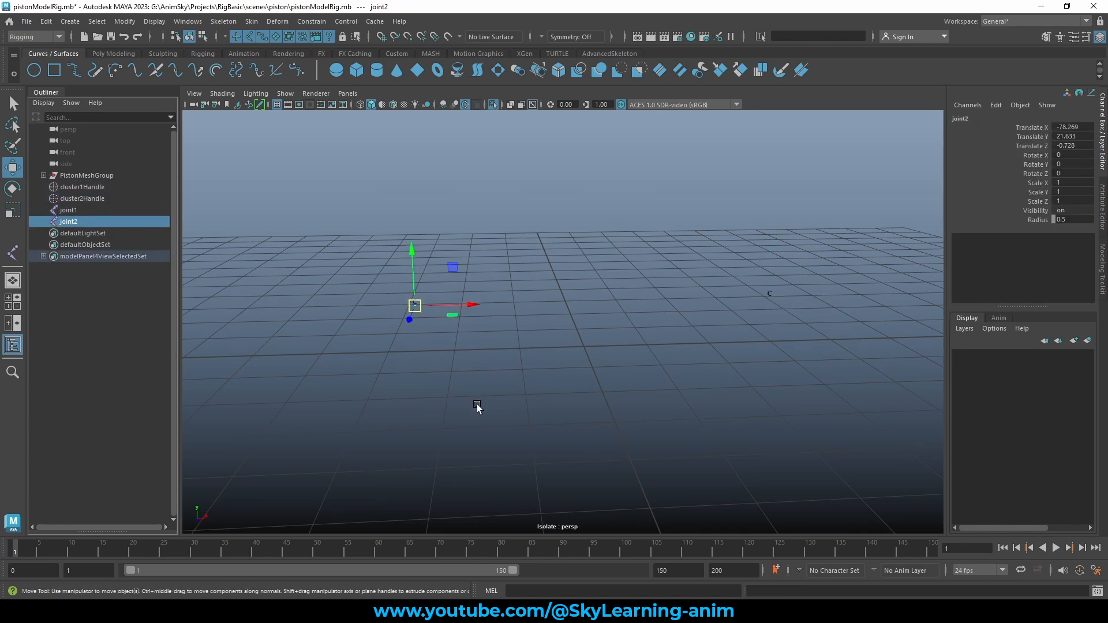
key(v)
middle_drag(791, 302, 794, 302)
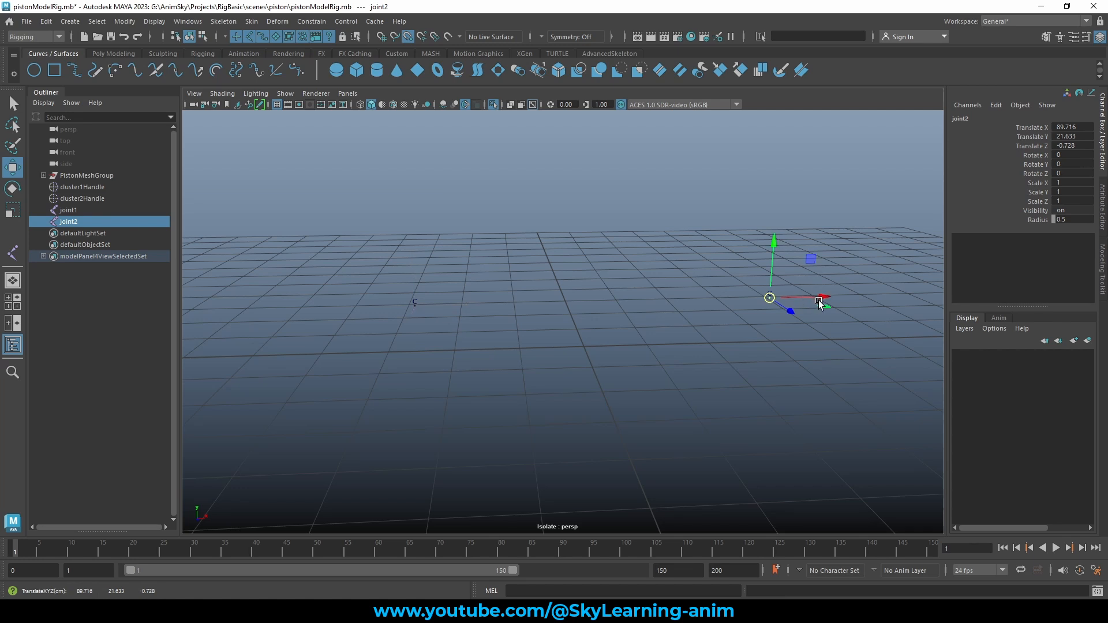
drag(90, 187, 86, 197)
key(Delete)
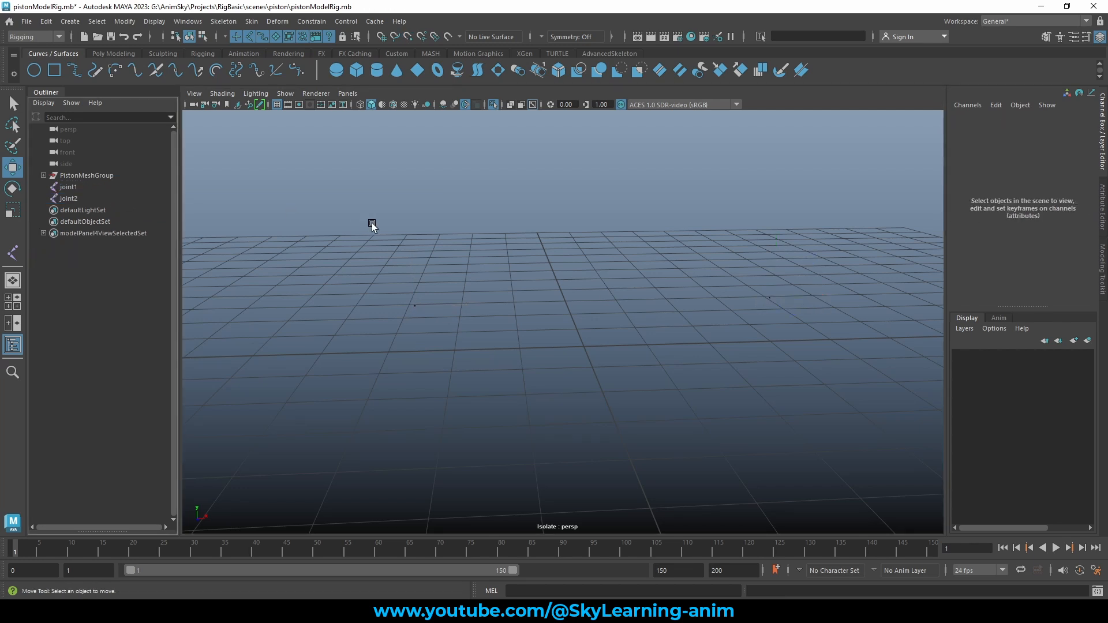
Parent joint2 under joint1 and expand the joint1 hierarchy in the Outliner
drag(796, 254, 866, 312)
drag(849, 262, 724, 338)
shift+drag(469, 267, 372, 356)
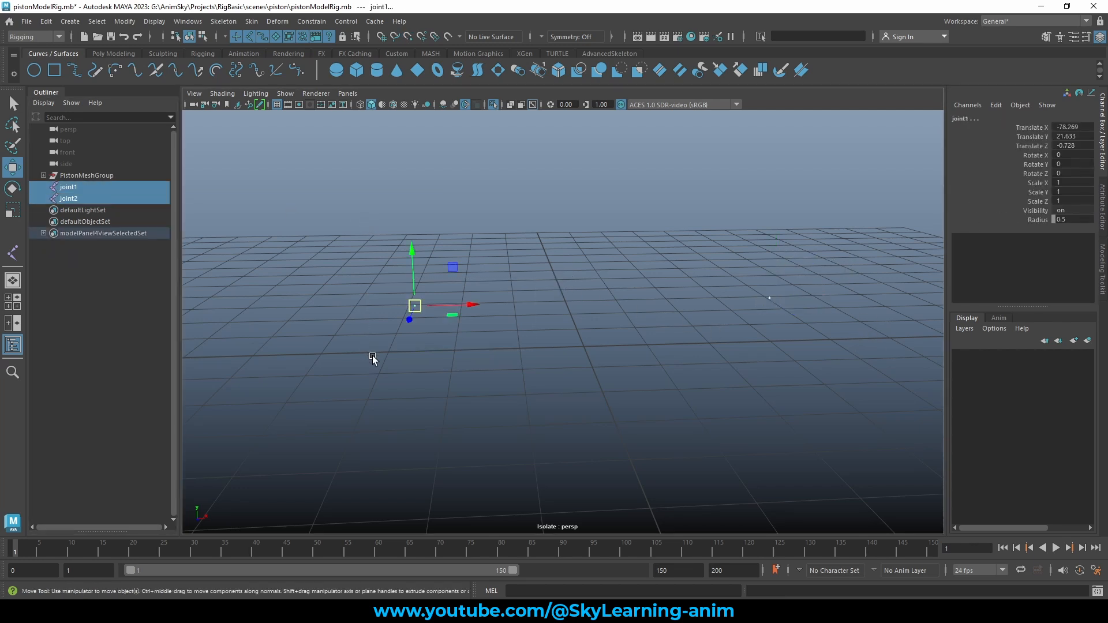
key(p)
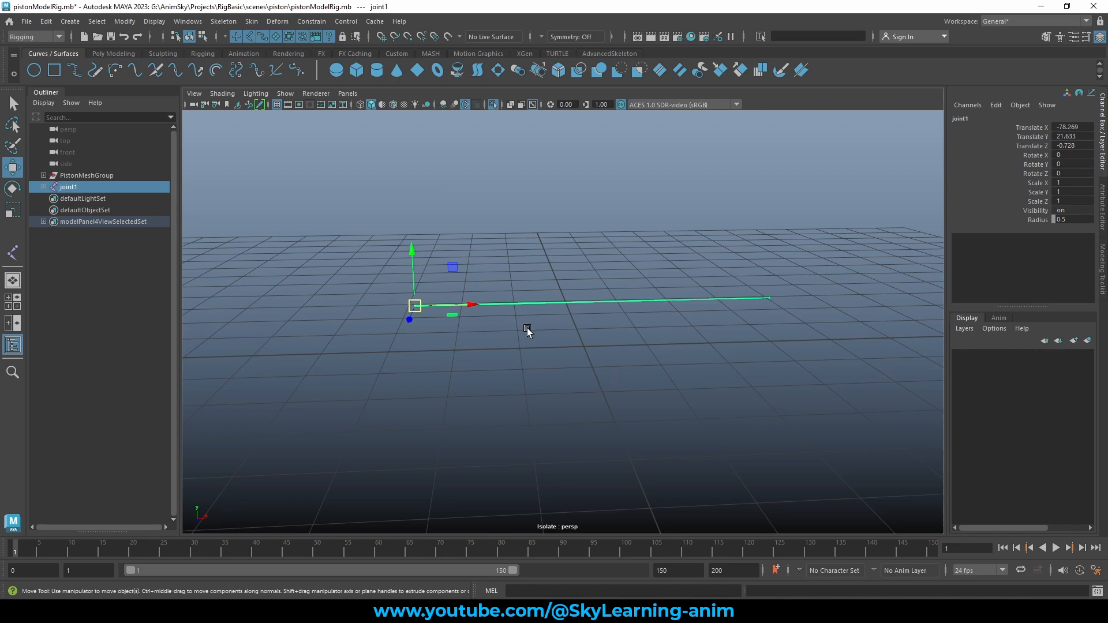
alt+drag(526, 331, 516, 288)
click(41, 184)
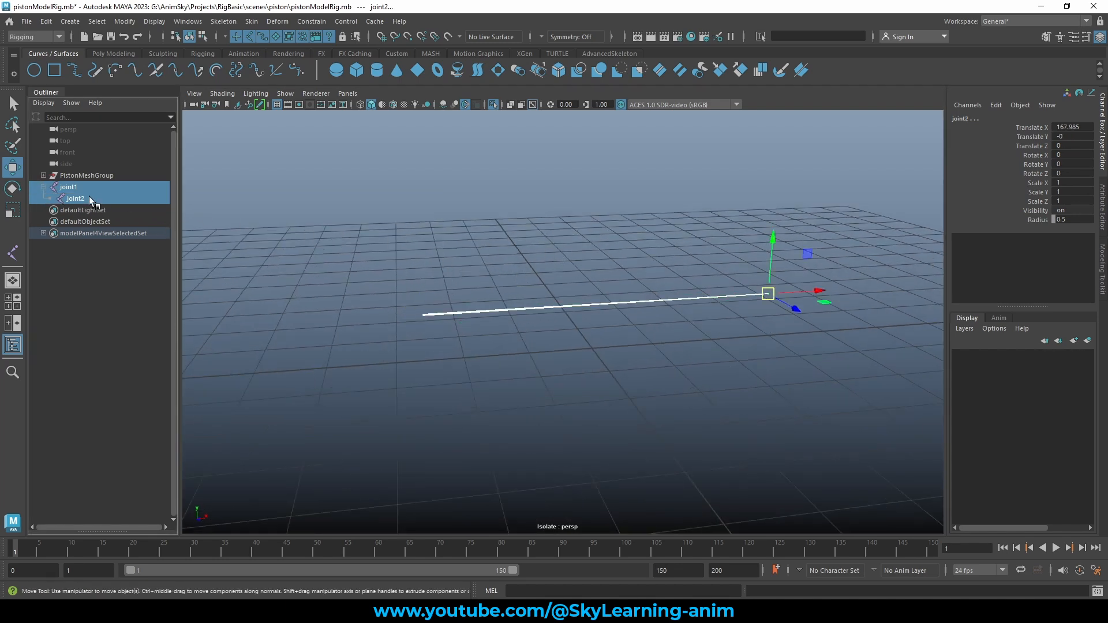
Orient joint1 and its children with X as primary axis, Y as secondary axis and +Y as secondary world orientation
ctrl+click(91, 199)
alt+drag(298, 203, 554, 294)
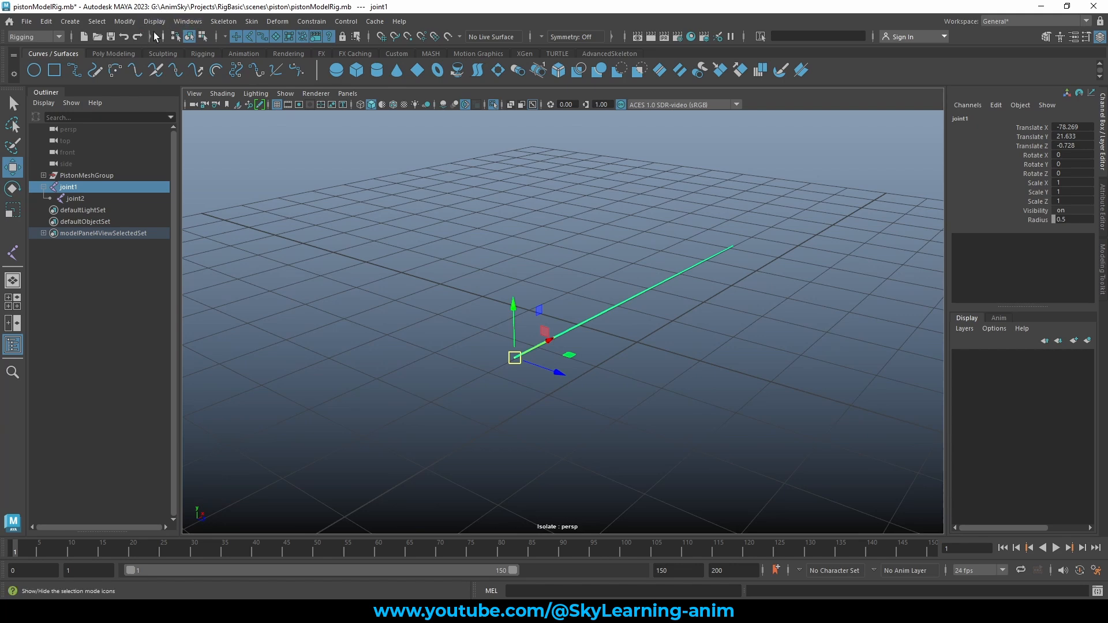
click(222, 26)
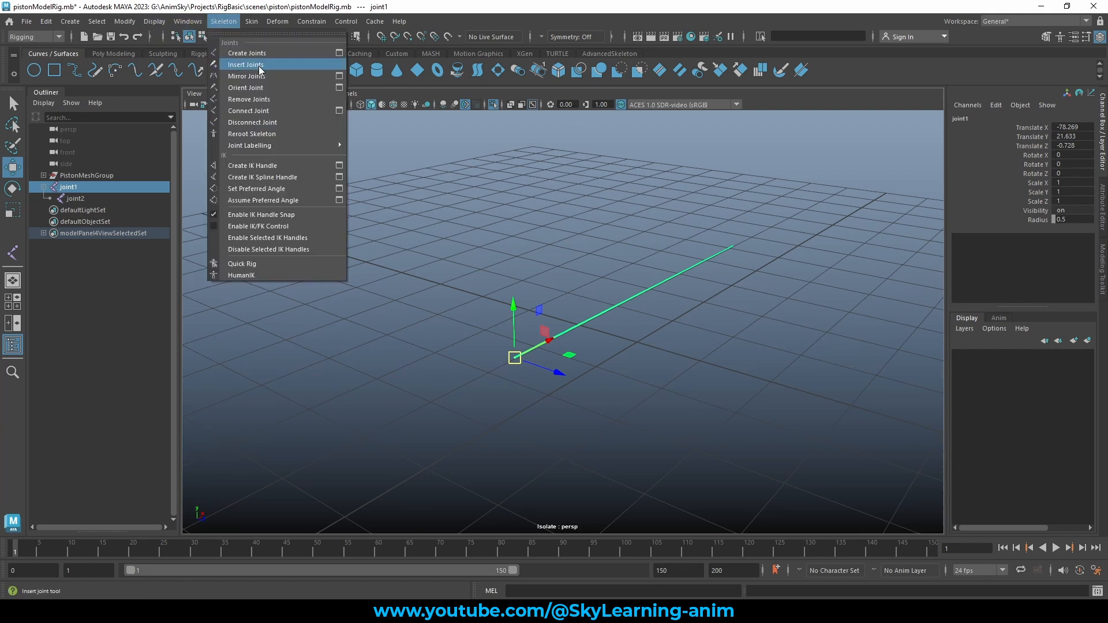
click(341, 88)
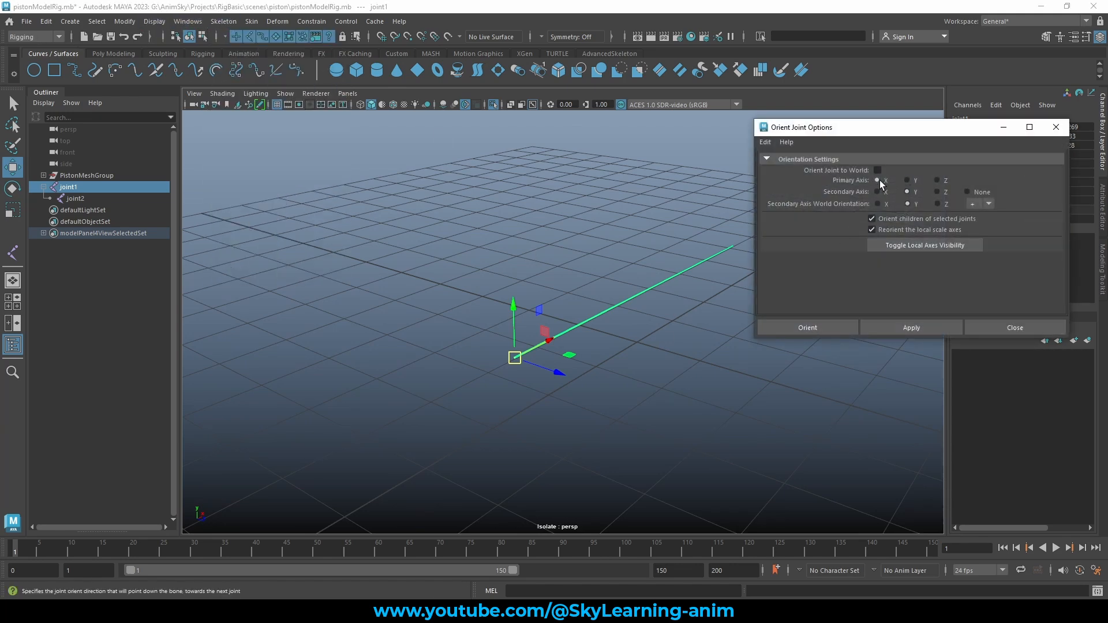
click(814, 327)
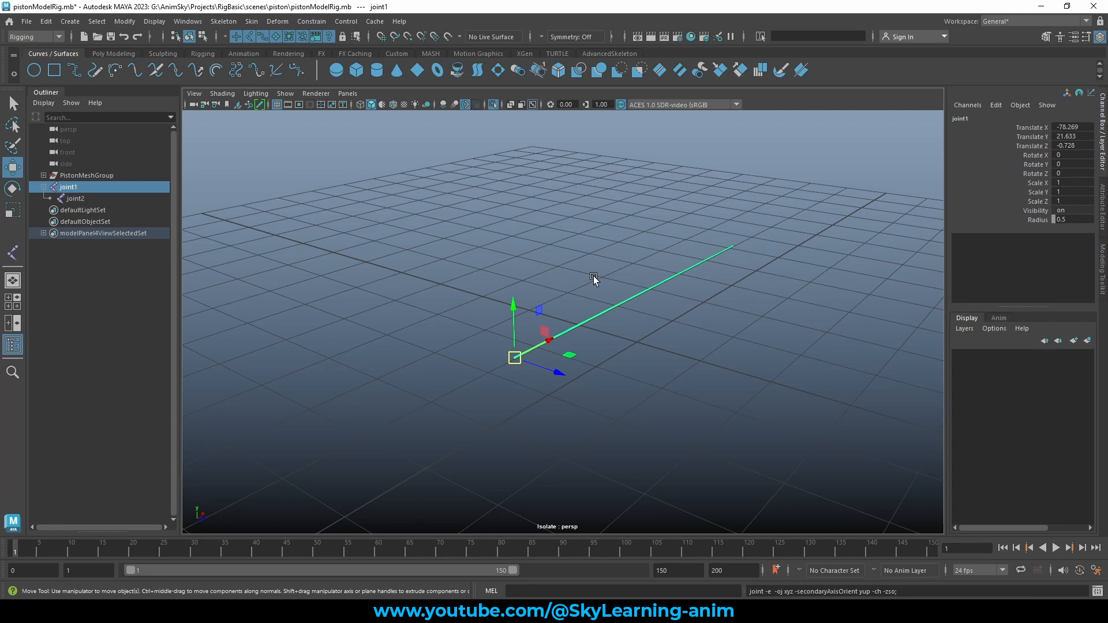
Check the Joint Orient values of joint1 and joint2 in the Attribute Editor
click(1103, 220)
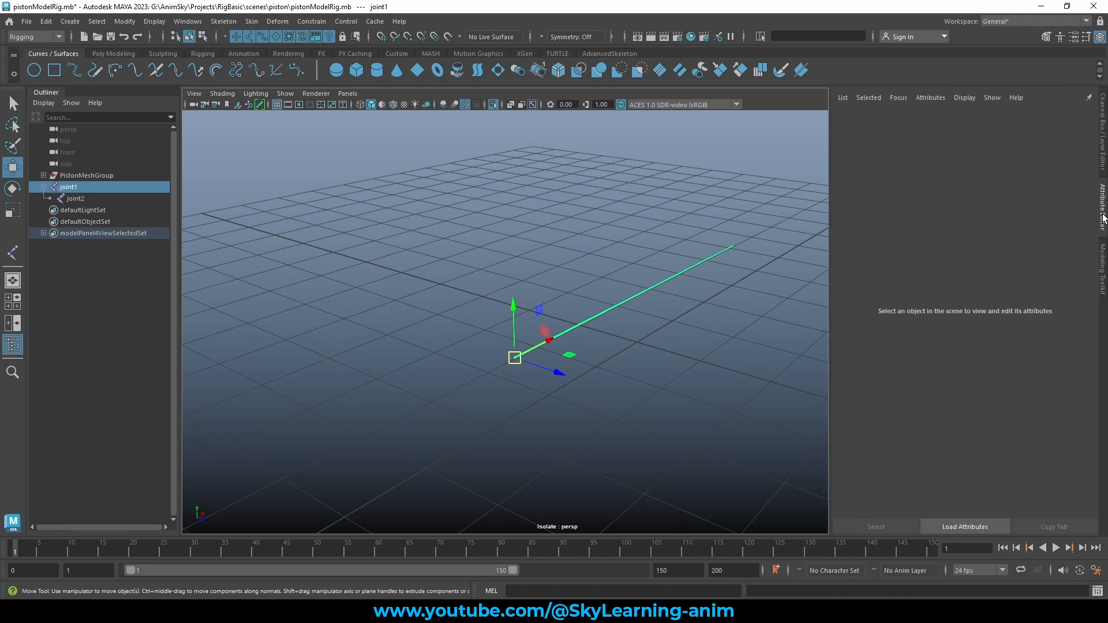
click(1103, 266)
click(1103, 218)
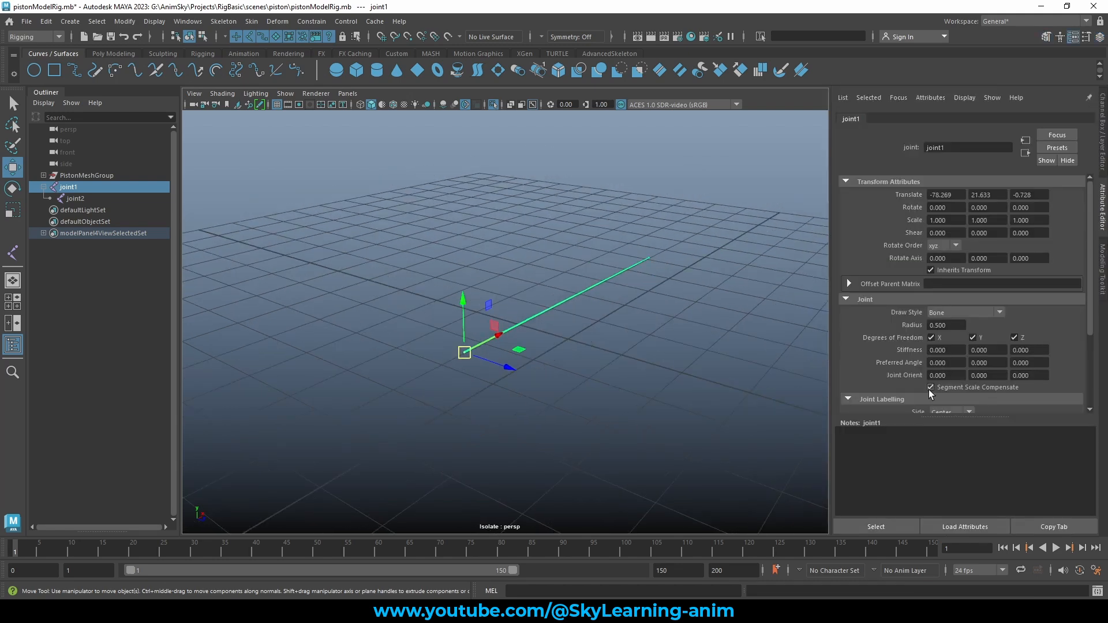
click(938, 376)
click(648, 257)
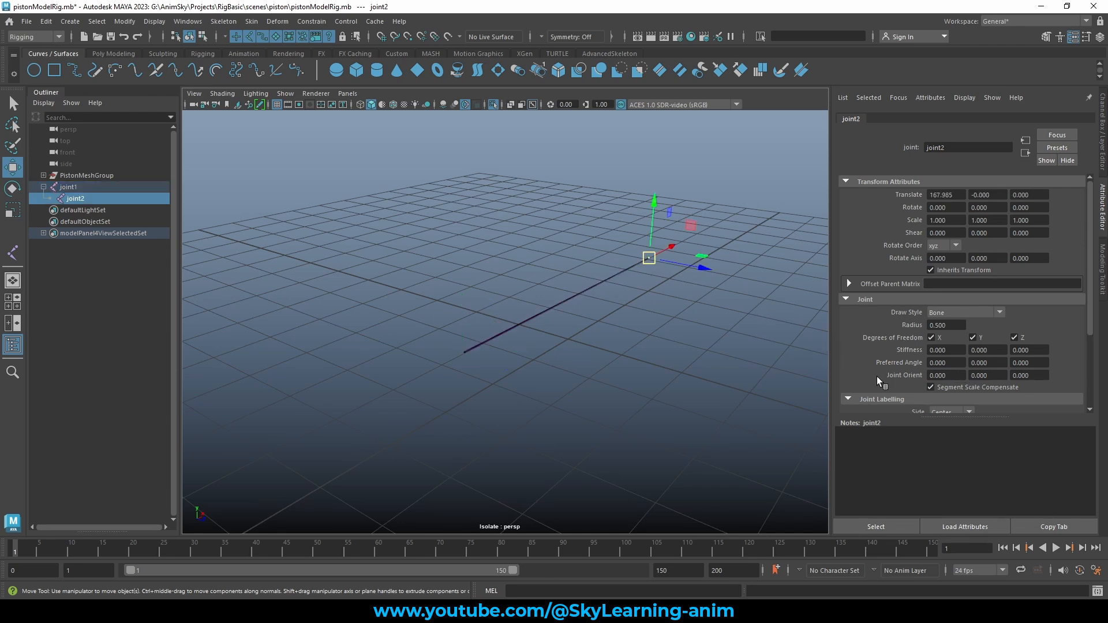
alt+drag(618, 348, 611, 349)
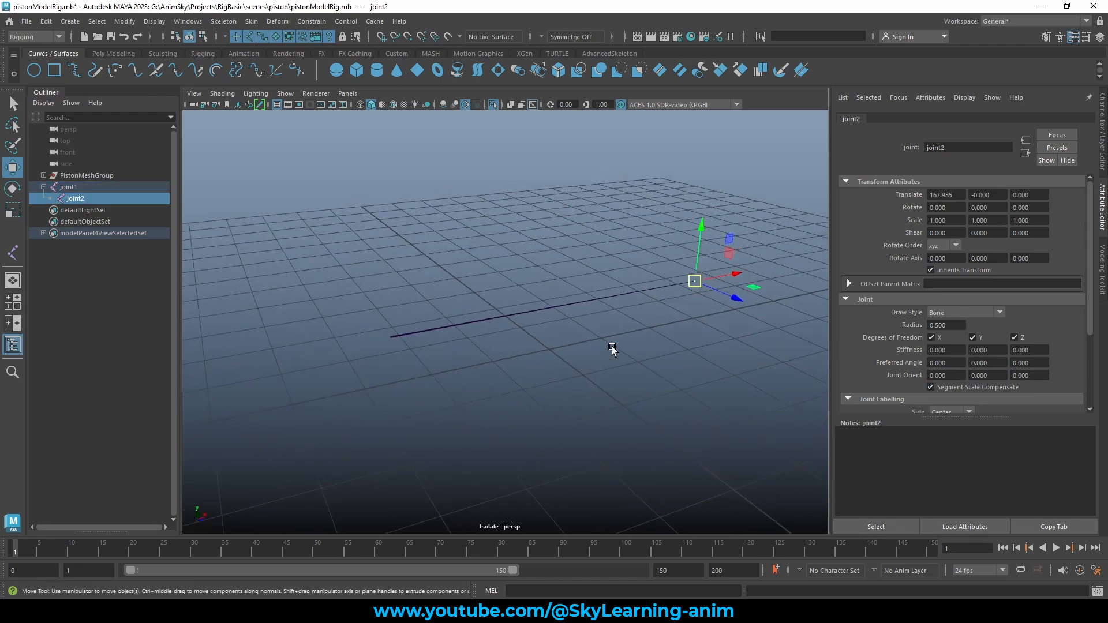
Delete joint2 and turn off the isolated view of the joints
key(Delete)
click(92, 187)
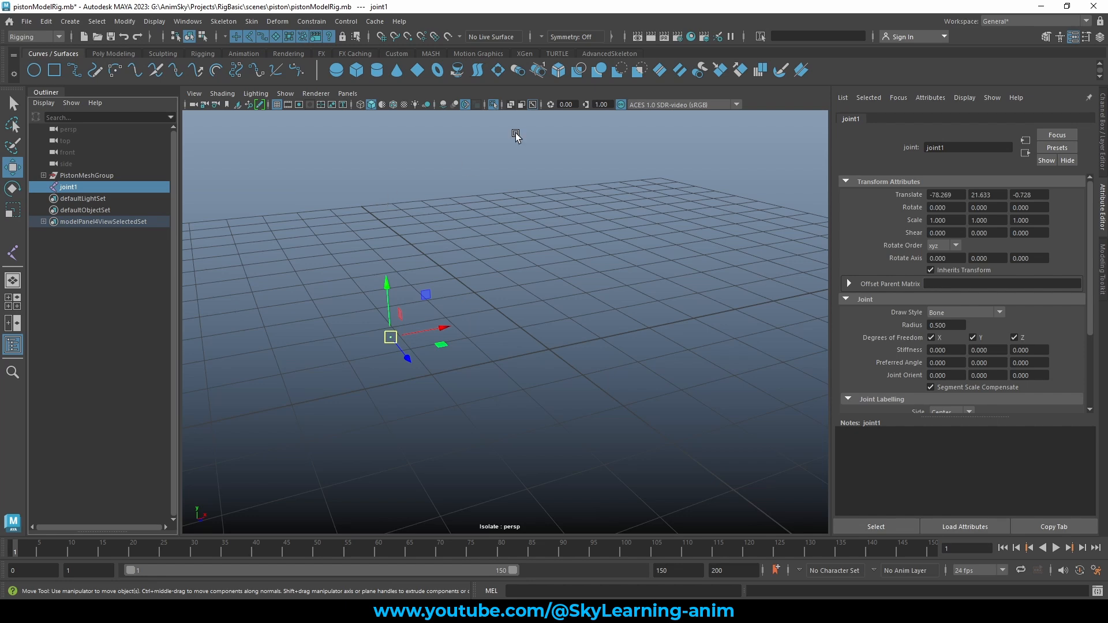
click(494, 104)
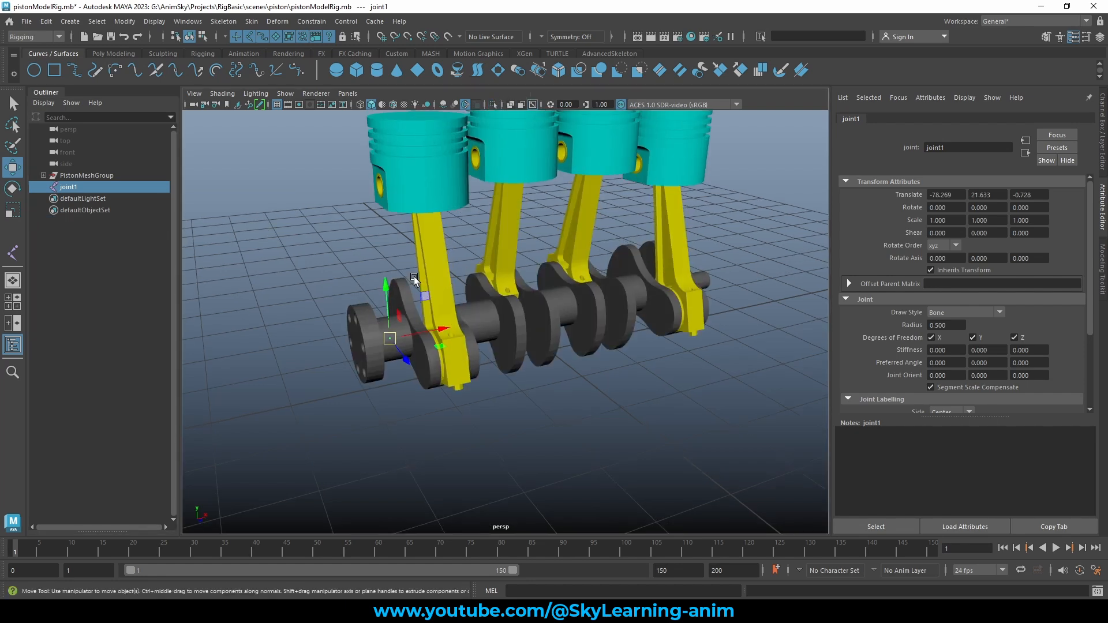
Move joint1 along X to about -107.6, just outside the crankshaft's flanged end
drag(414, 323, 345, 327)
alt+middle_drag(482, 332, 527, 302)
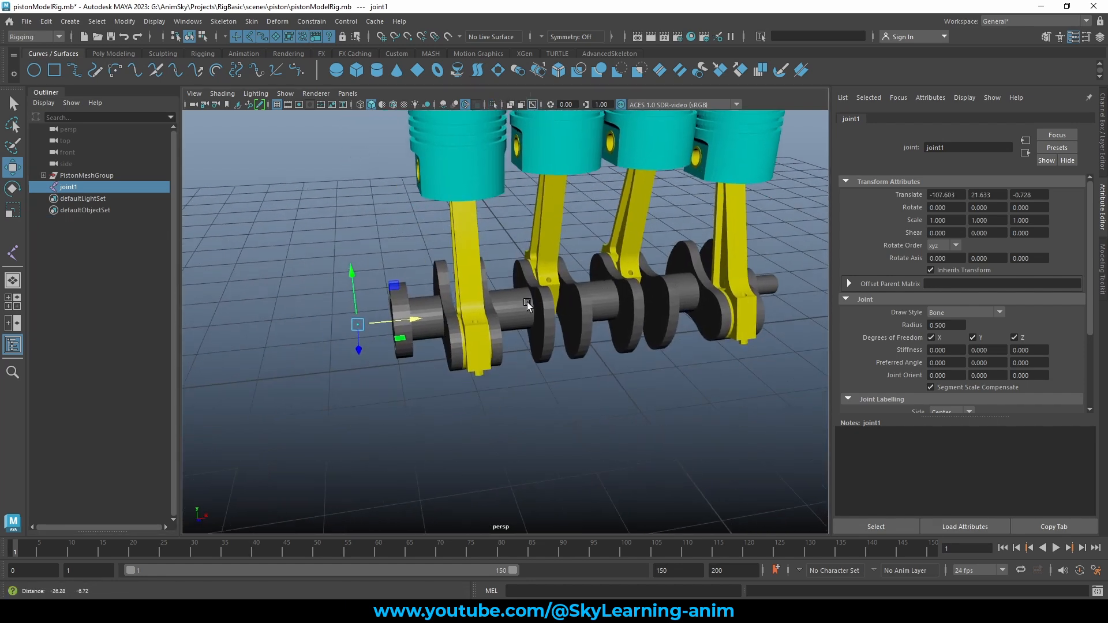
scroll(528, 303, down, 5)
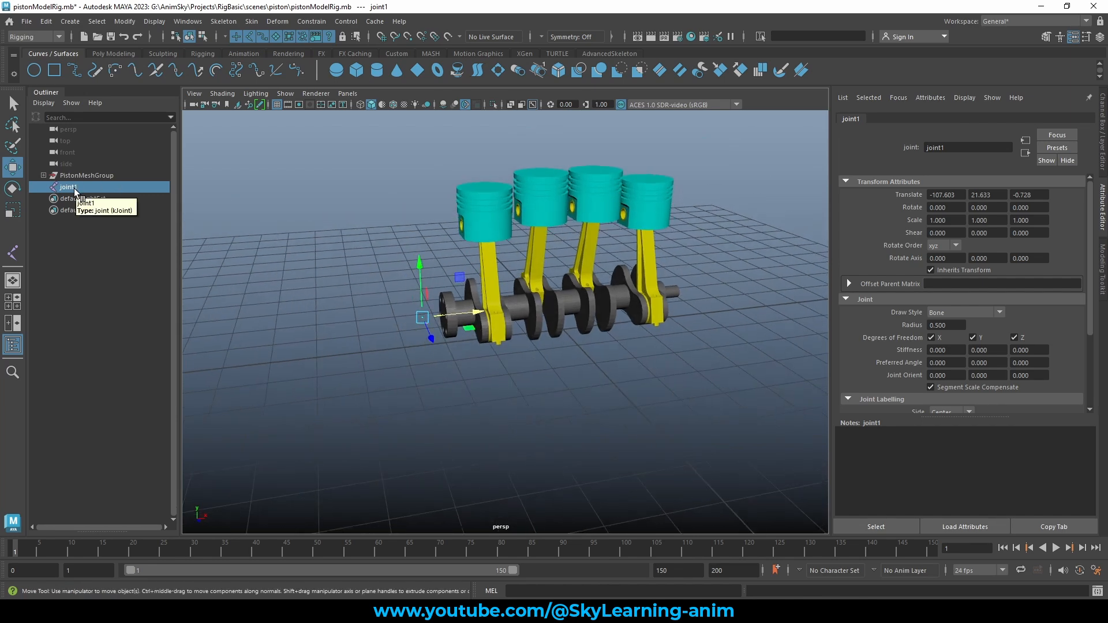
Align a new NURBS circle to joint1 by parenting it there, setting Translate X, Y and Z to 0, and unparenting it
click(34, 70)
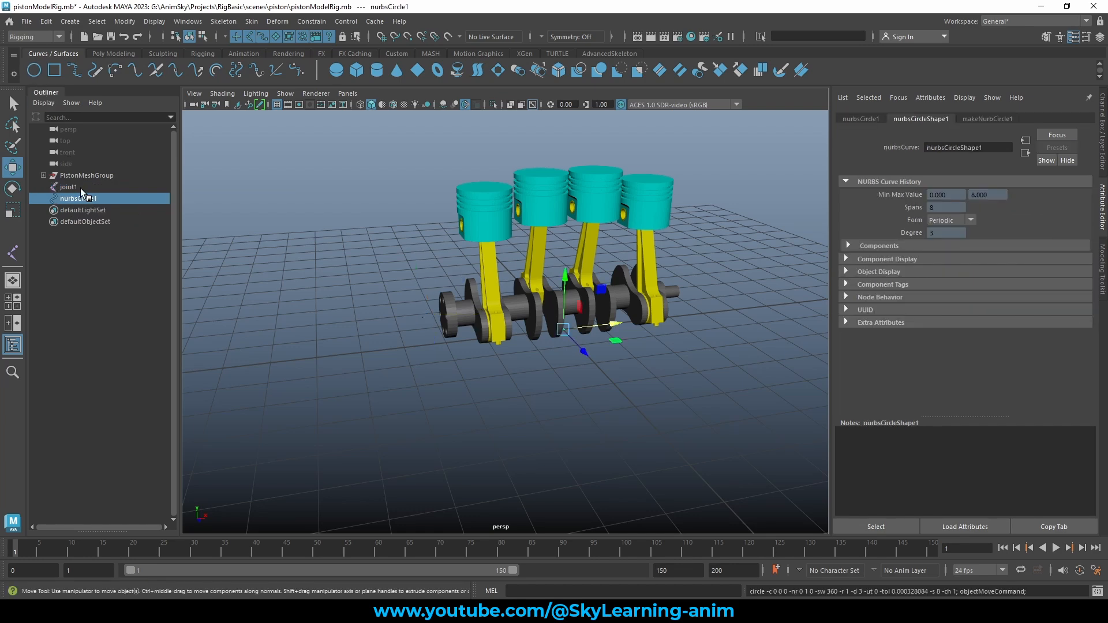
drag(79, 198, 89, 188)
click(1101, 129)
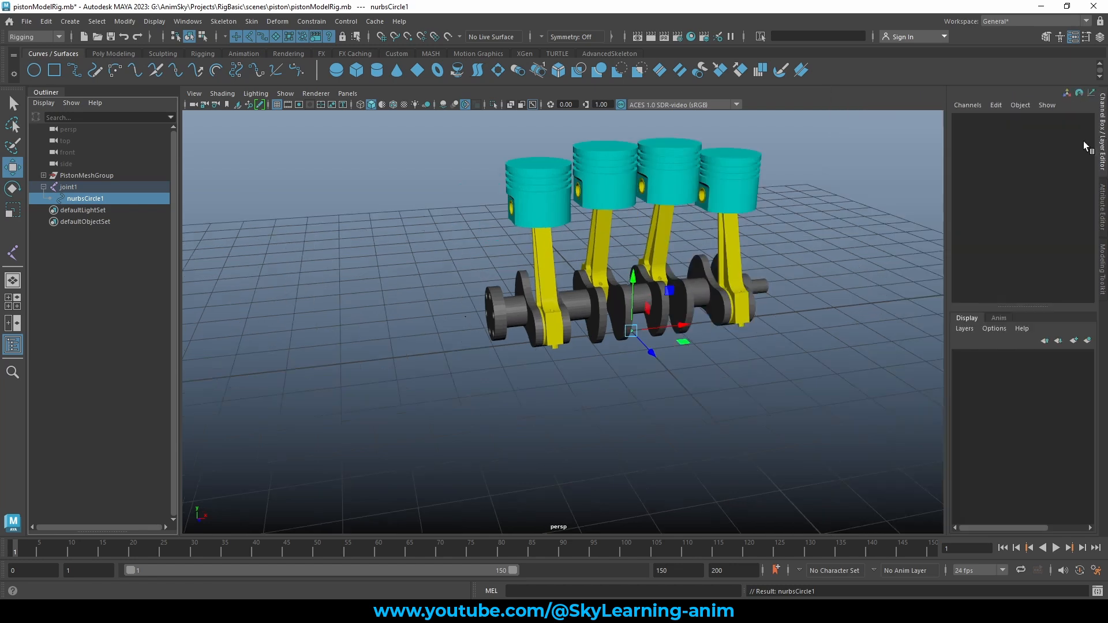
drag(1071, 129, 1071, 145)
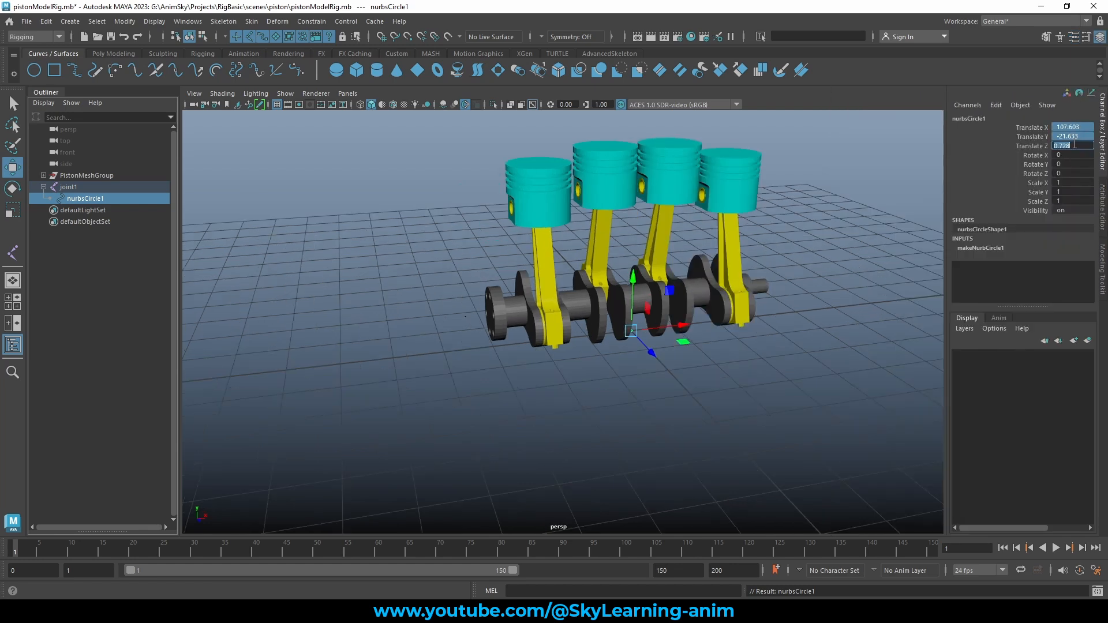
text(0)
key(Return)
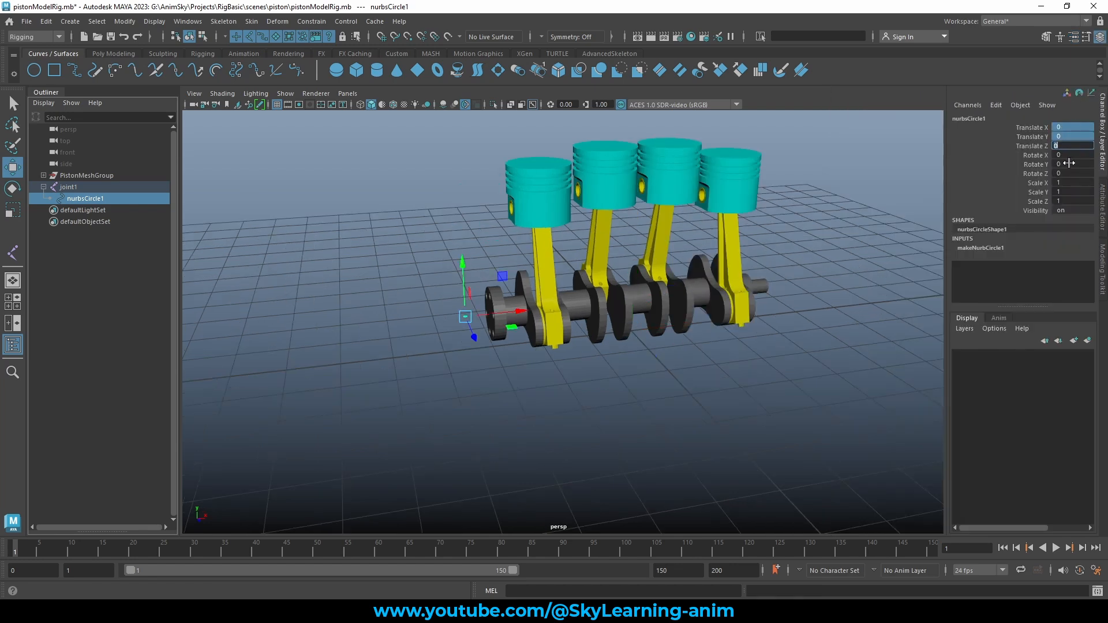
click(93, 199)
key(shift+p)
Set the NURBS circle's radius to 40 in its makeNurbCircle1 inputs
alt+drag(416, 238, 418, 243)
click(977, 248)
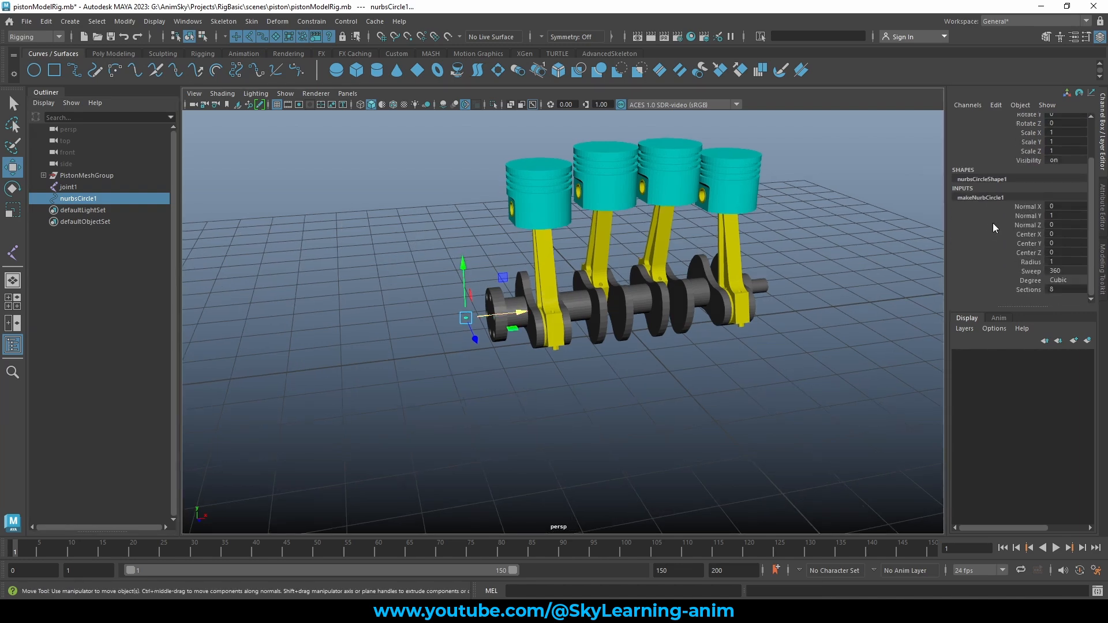
click(1032, 262)
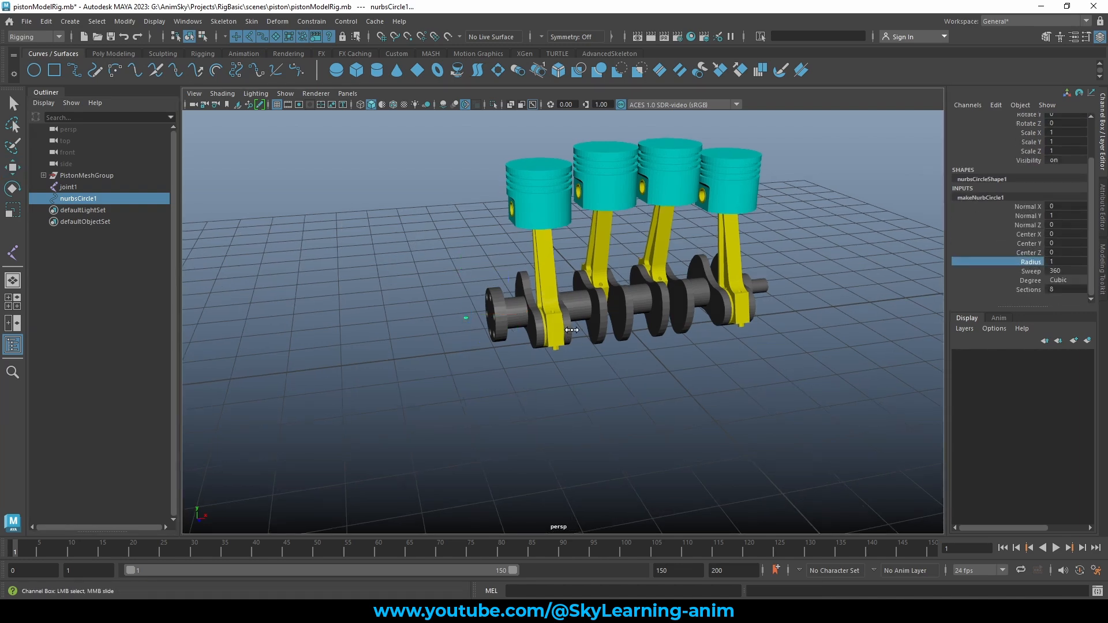
middle_drag(883, 331, 874, 348)
click(1072, 261)
text(20)
key(Return)
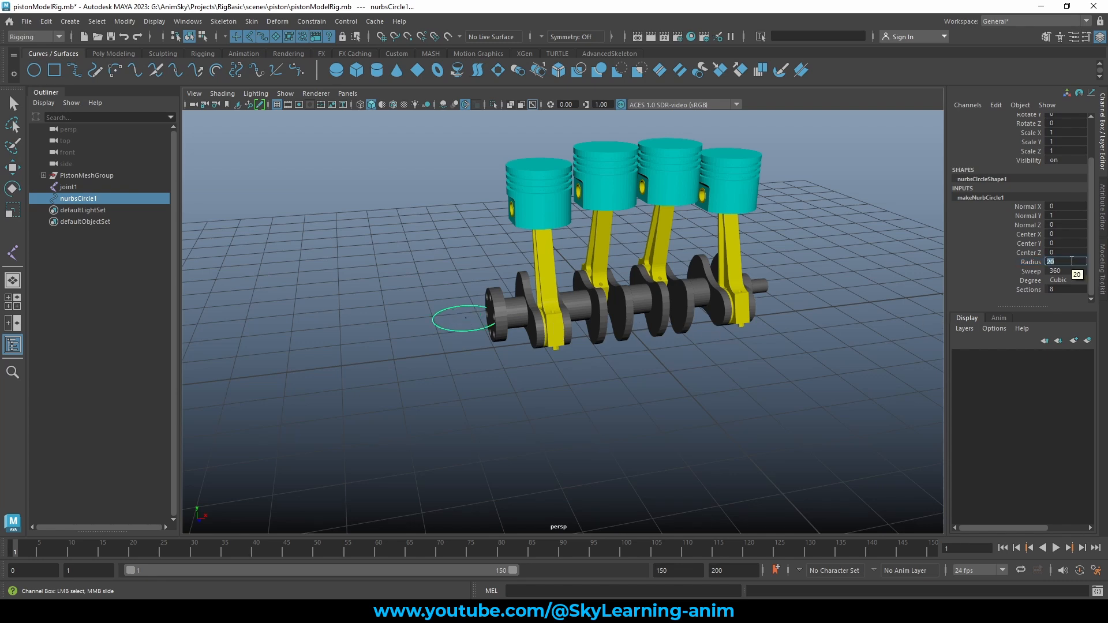
text(40)
key(Return)
alt+drag(653, 237, 672, 242)
click(1025, 234)
middle_drag(693, 265, 450, 261)
key(ctrl+z)
Set the circle's Normal X to 90 so it stands upright facing the end of the crankshaft
click(1033, 215)
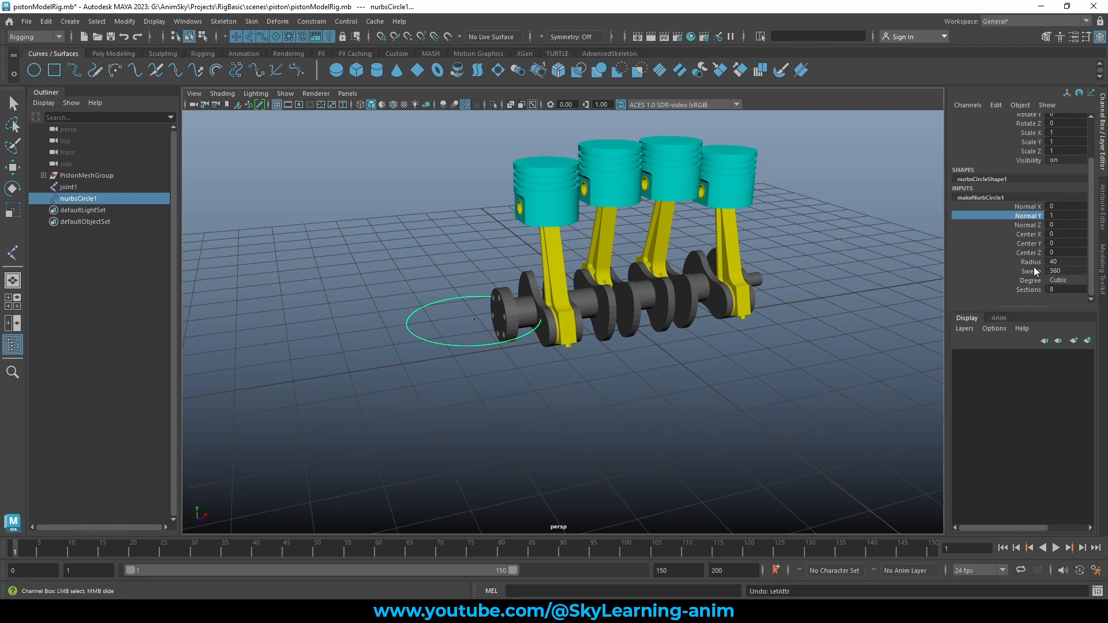
click(1027, 206)
middle_drag(692, 315, 753, 315)
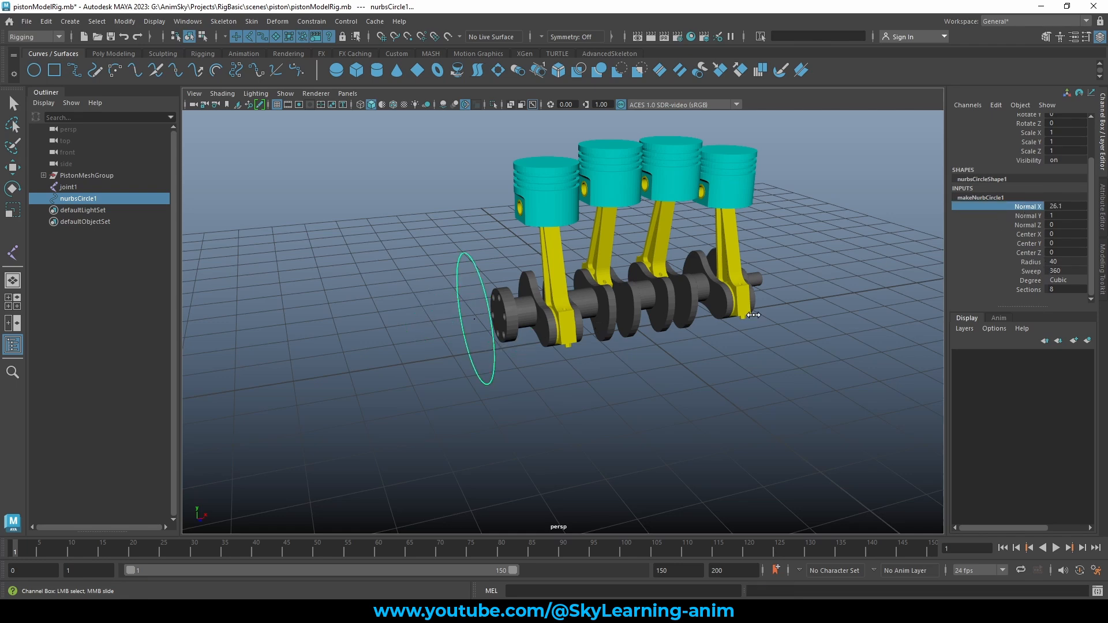
click(1076, 206)
text(90)
key(Return)
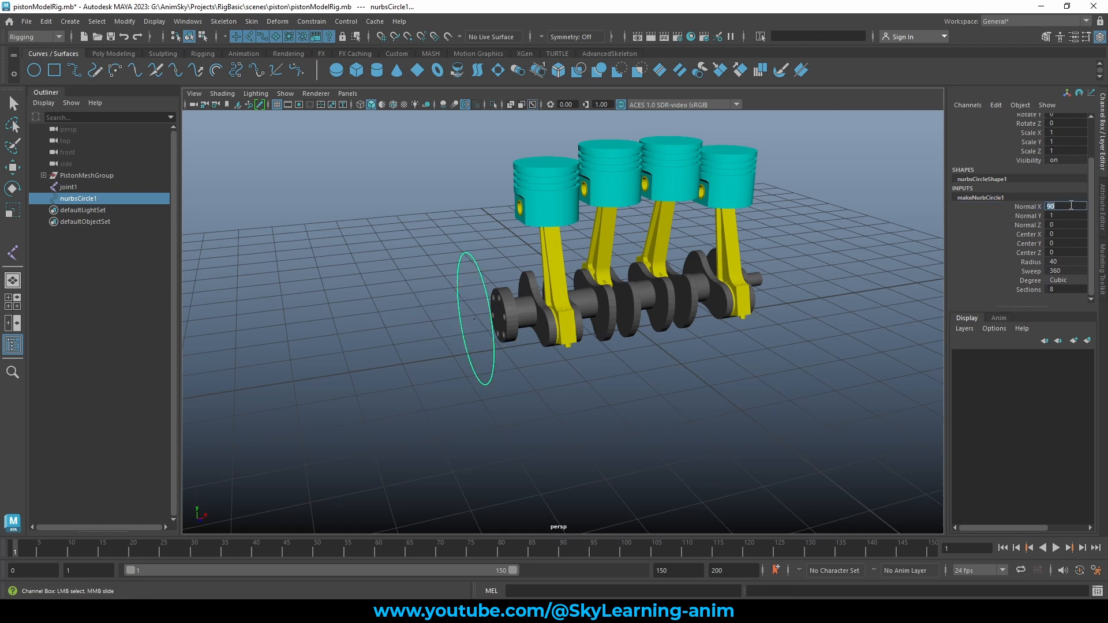
Delete joint1 and keep only the NURBS circle as the crankshaft control
alt+drag(588, 337, 647, 325)
key(w)
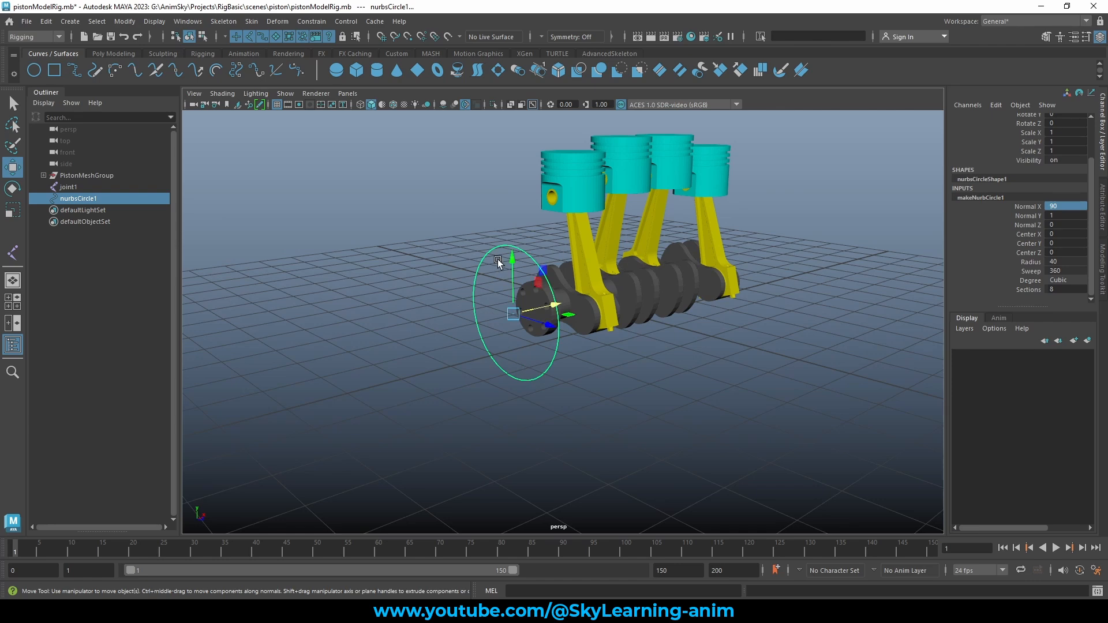
click(77, 196)
click(67, 188)
key(Delete)
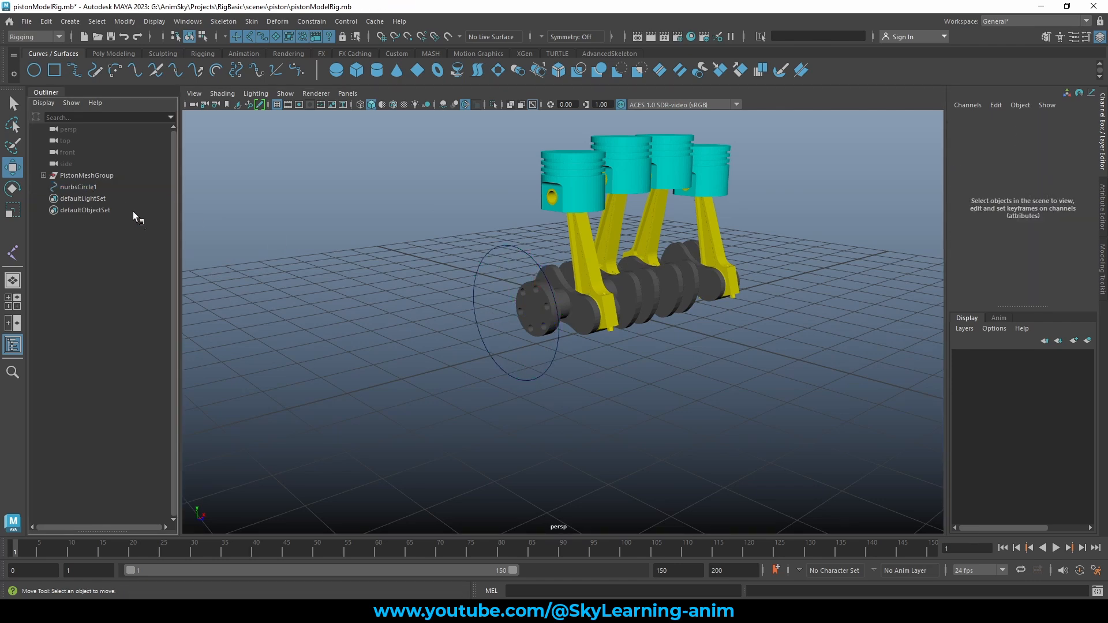
Delete the construction history of nurbsCircle1
click(106, 189)
alt+drag(536, 323, 553, 330)
alt+drag(668, 319, 539, 297)
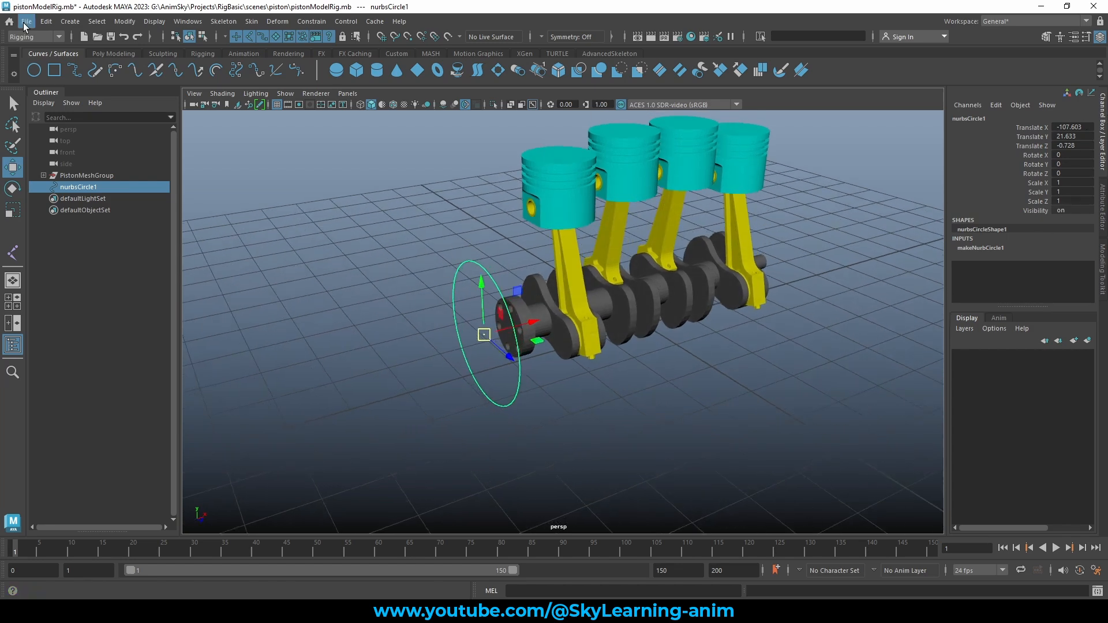
click(47, 23)
mouse_move(124, 159)
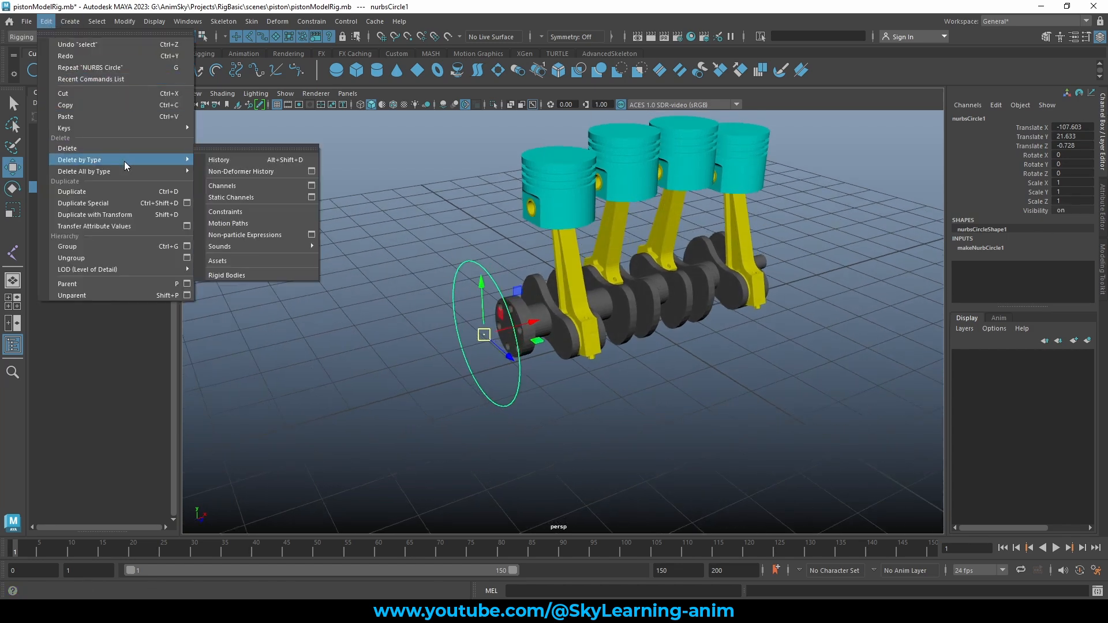
click(211, 164)
click(322, 215)
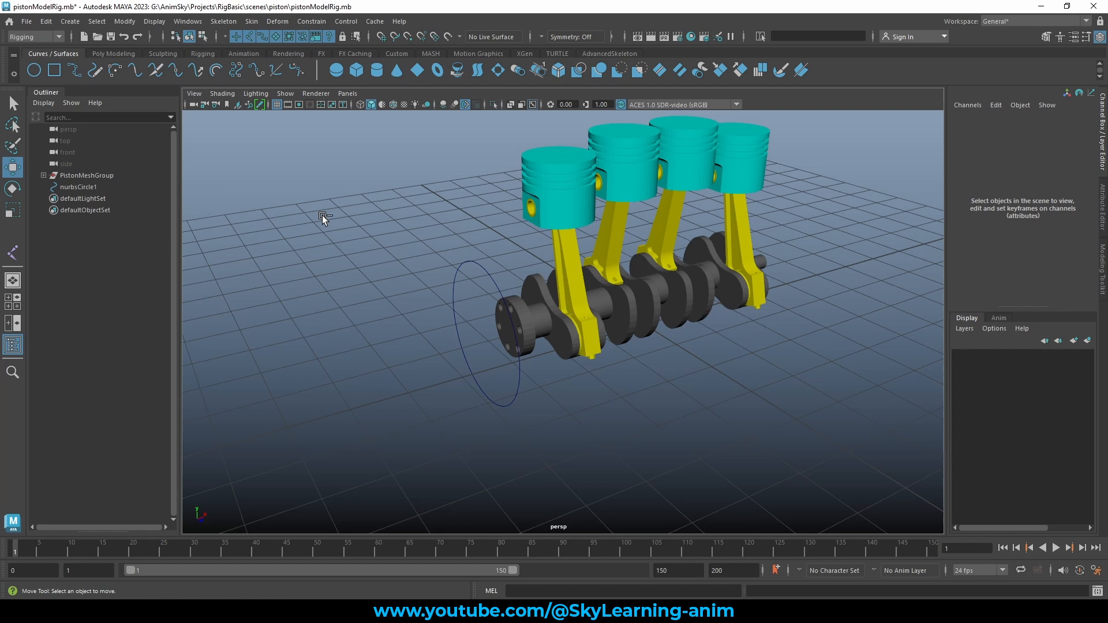
Create an empty group under nurbsCircle1 and set its Translate X, Y and Z to 0
key(ctrl+g)
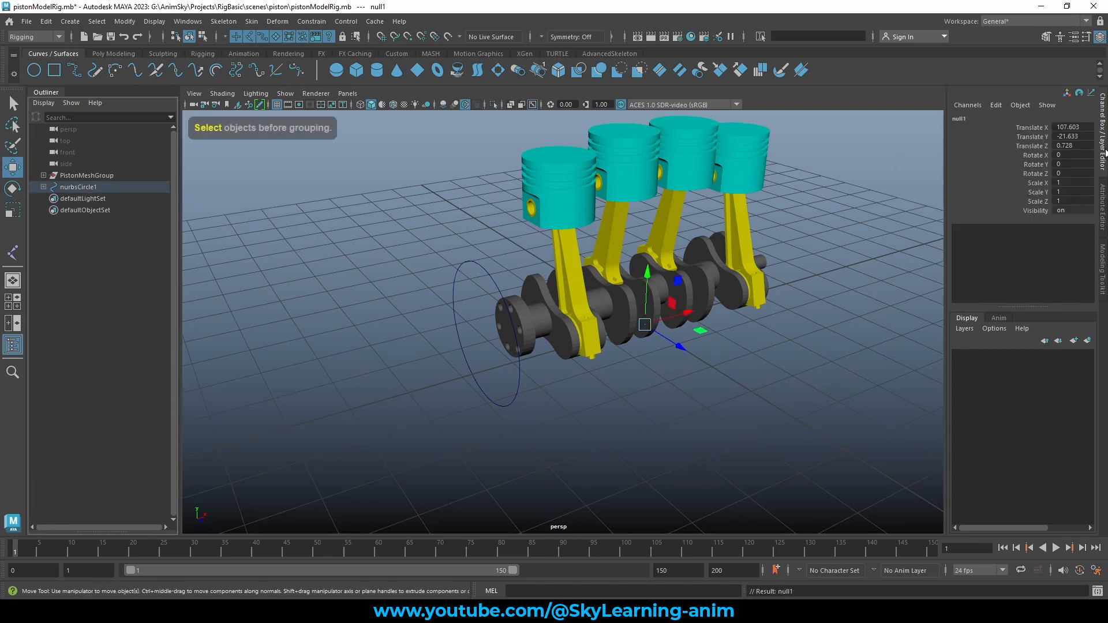
drag(1074, 130, 1080, 149)
text(0)
key(Return)
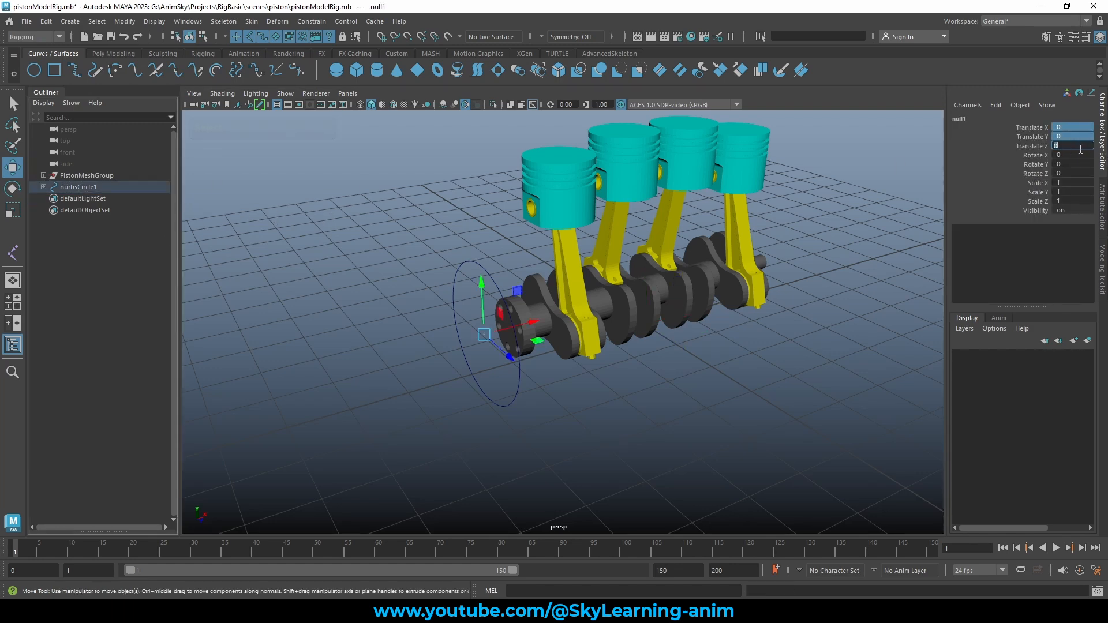
Move the empty group null1 out of nurbsCircle1 and parent nurbsCircle1 under it
click(44, 188)
middle_drag(75, 199, 94, 188)
click(83, 200)
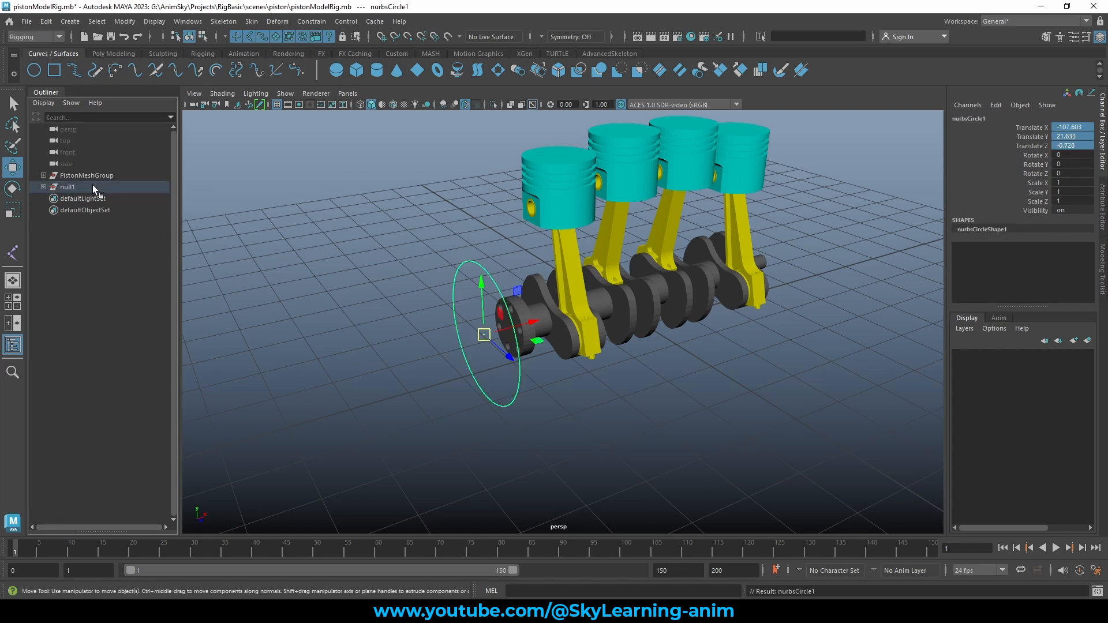
click(43, 187)
click(67, 187)
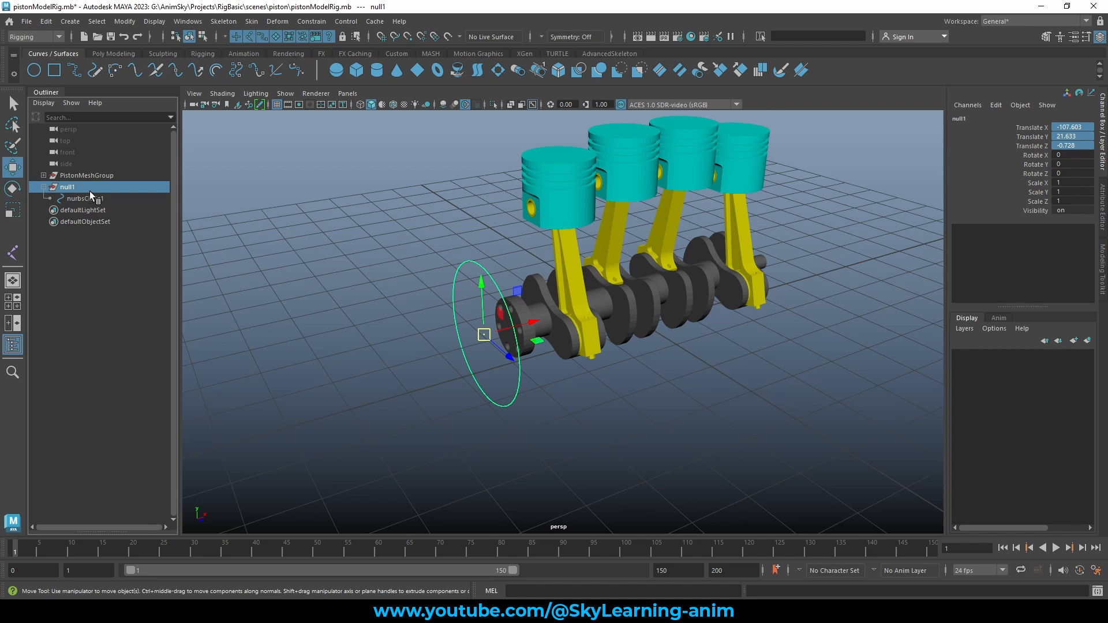
Rename the group null1 as pistonCtrl_grp and the circle as pistonCtrl
double_click(89, 188)
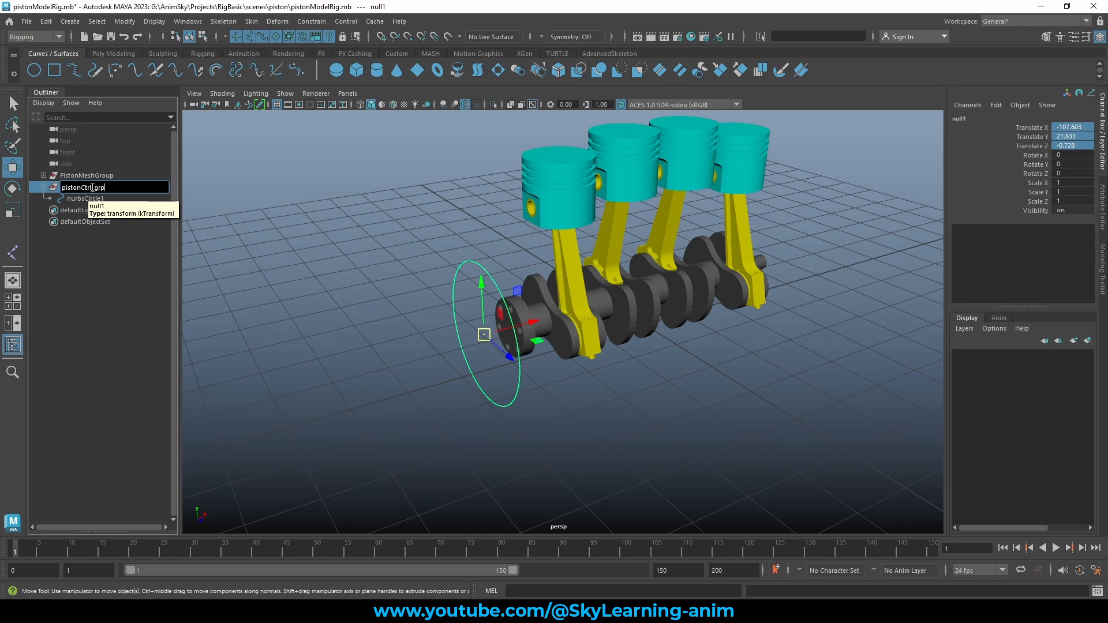
drag(92, 187, 32, 184)
double_click(92, 199)
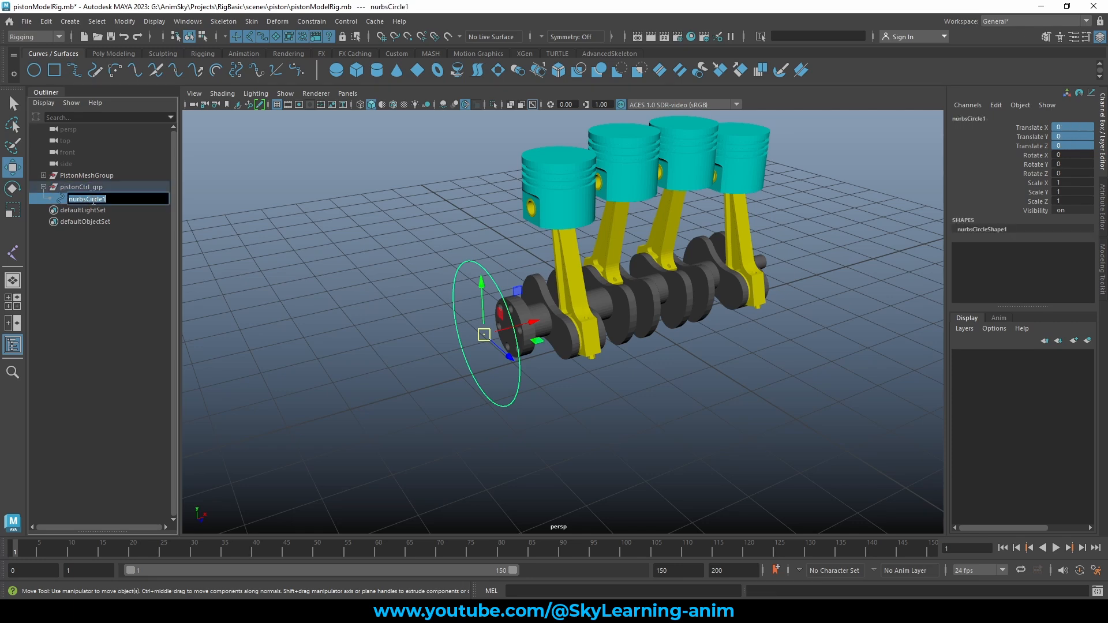
click(279, 210)
alt+drag(532, 260, 508, 263)
click(488, 286)
alt+drag(548, 300, 591, 300)
alt+middle_drag(557, 308, 547, 308)
alt+drag(546, 311, 403, 264)
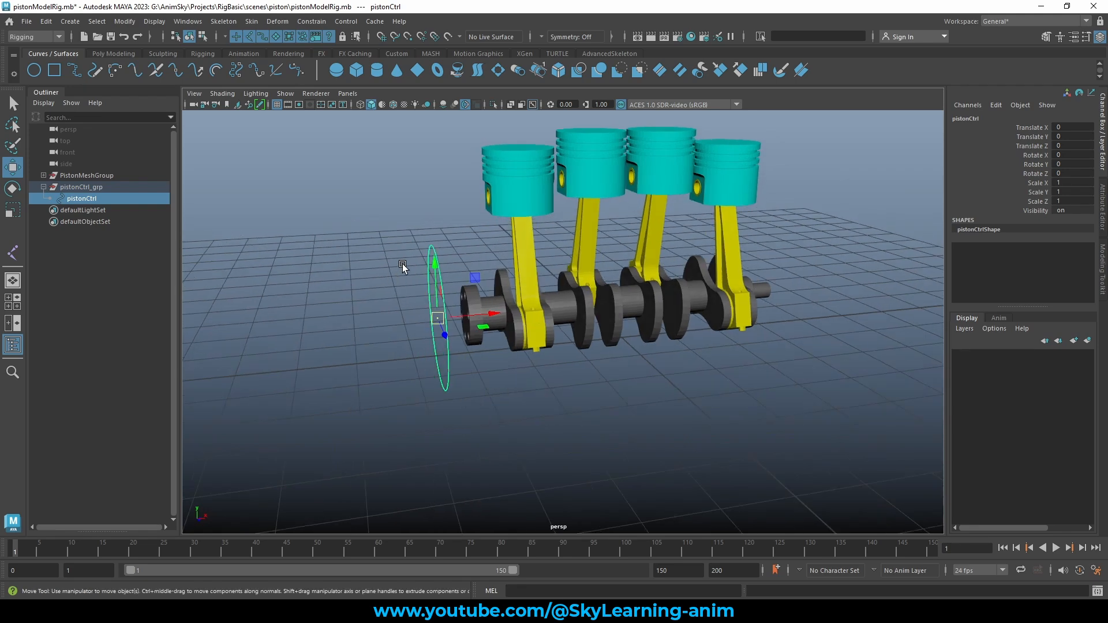
Parent-constrain the crankshaft mesh Piston4 to pistonCtrl with Maintain offset on and all translate and rotate axes constrained
click(406, 211)
click(427, 280)
key(q)
shift+click(493, 308)
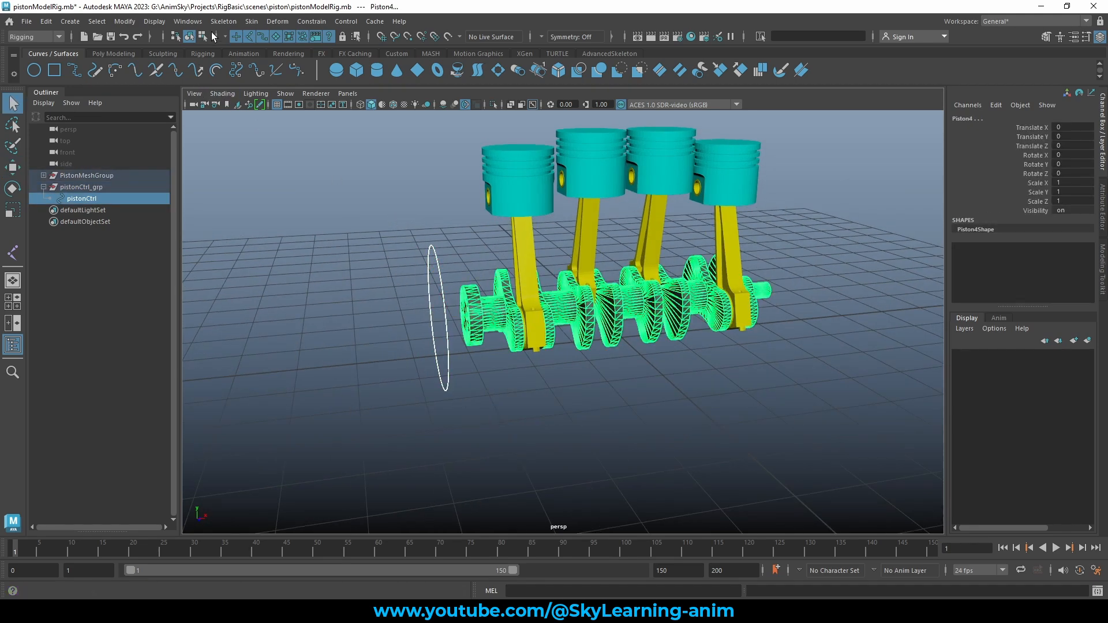
click(312, 21)
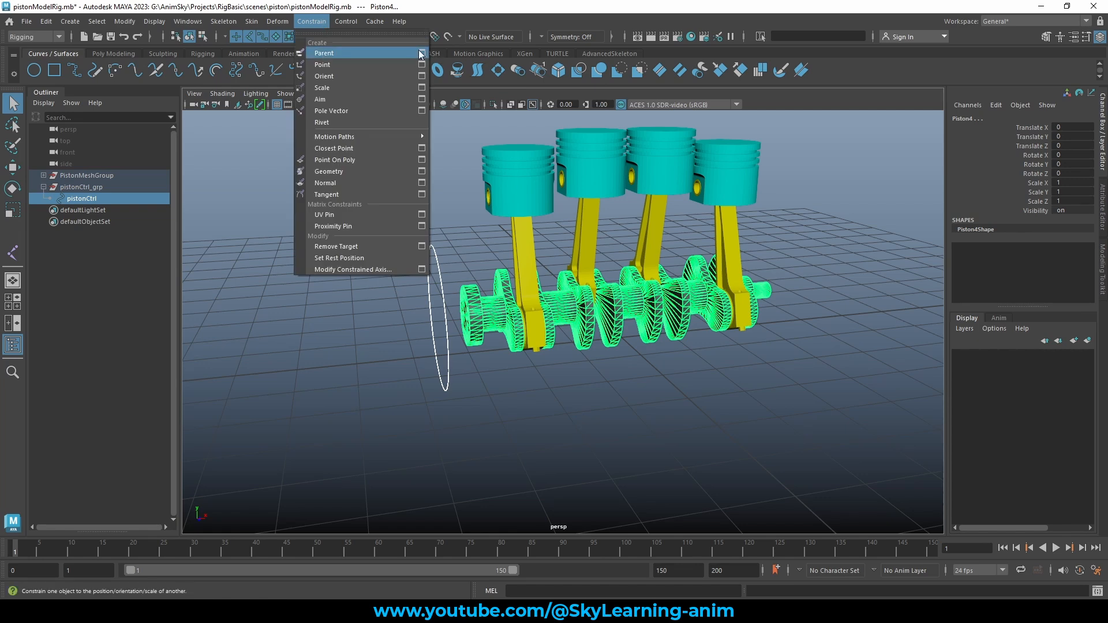
click(425, 49)
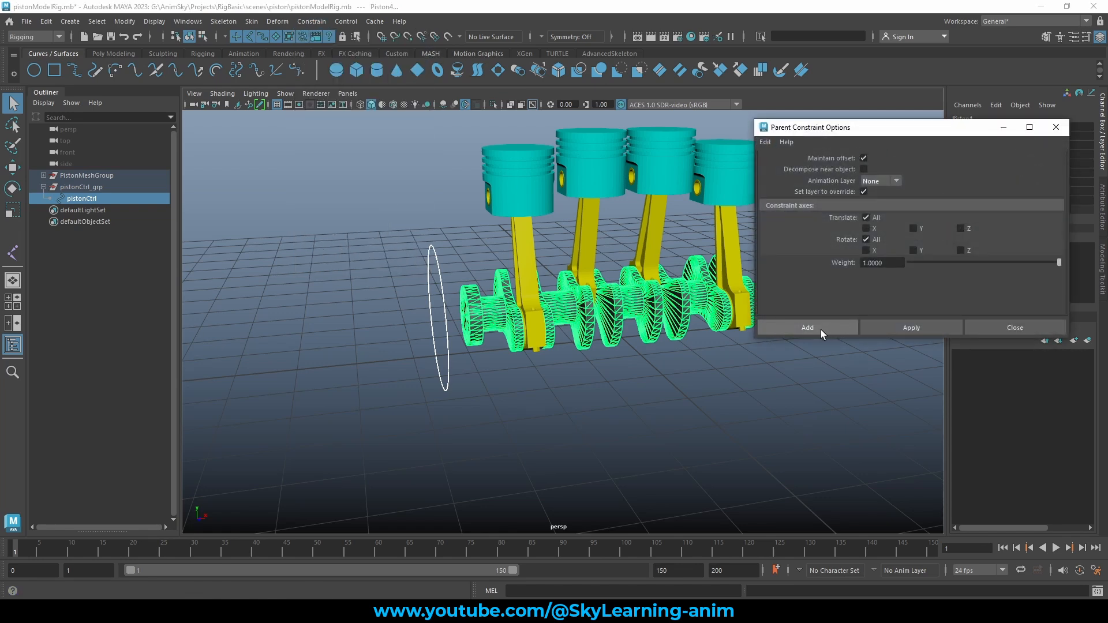
click(821, 328)
click(697, 359)
Test the crankshaft constraint by rotating pistonCtrl and undo the rotation
alt+drag(697, 359, 728, 305)
alt+drag(606, 356, 579, 358)
scroll(661, 371, up, 4)
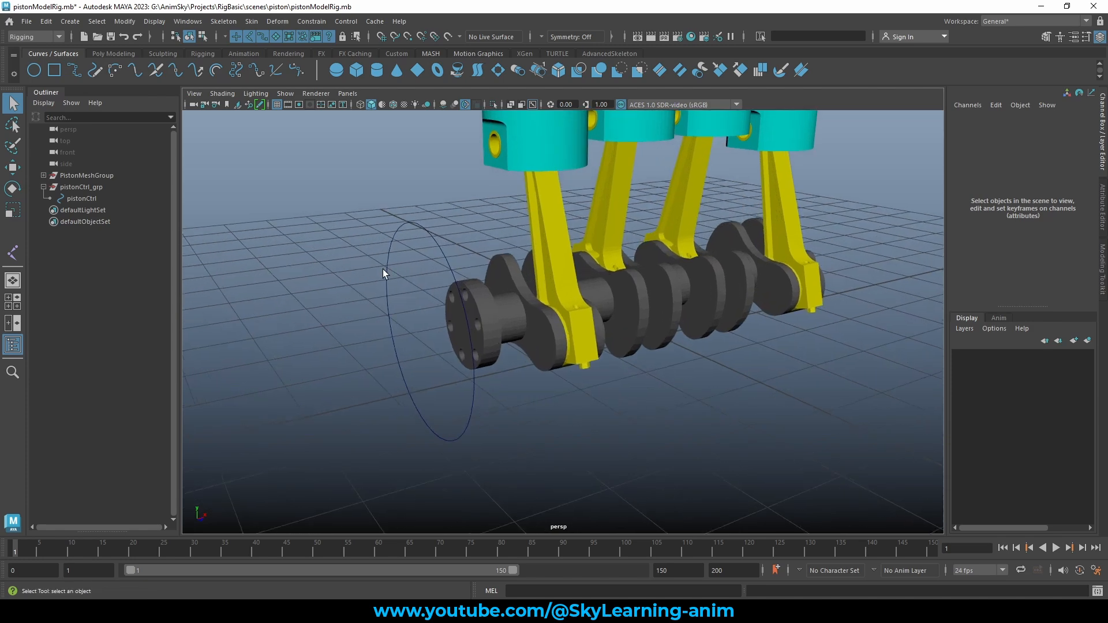
click(99, 186)
scroll(558, 378, down, 2)
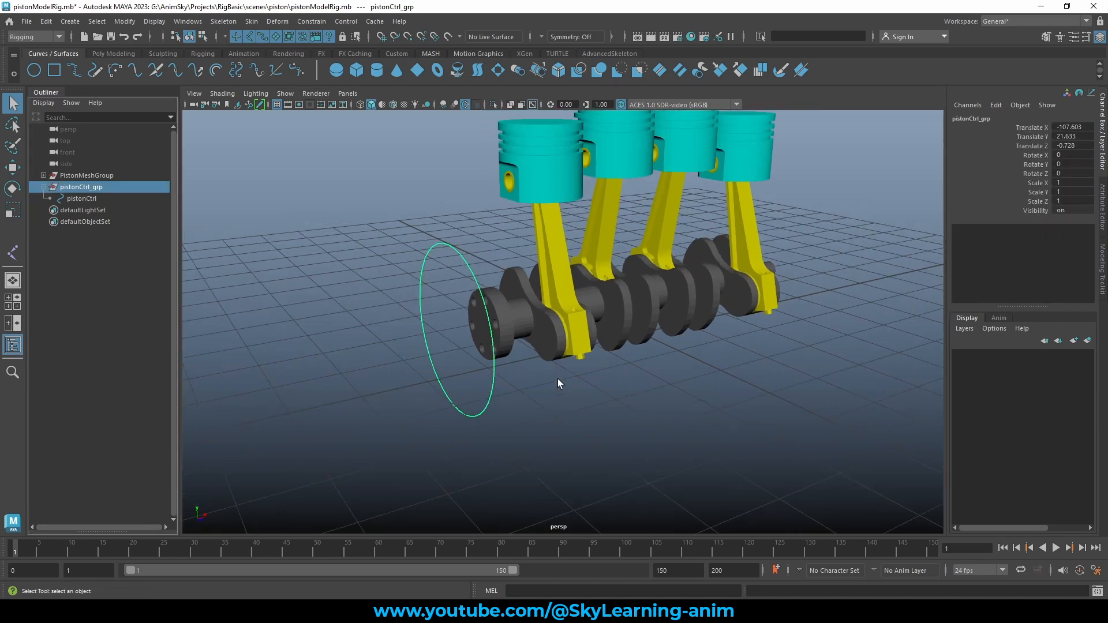
click(464, 303)
key(e)
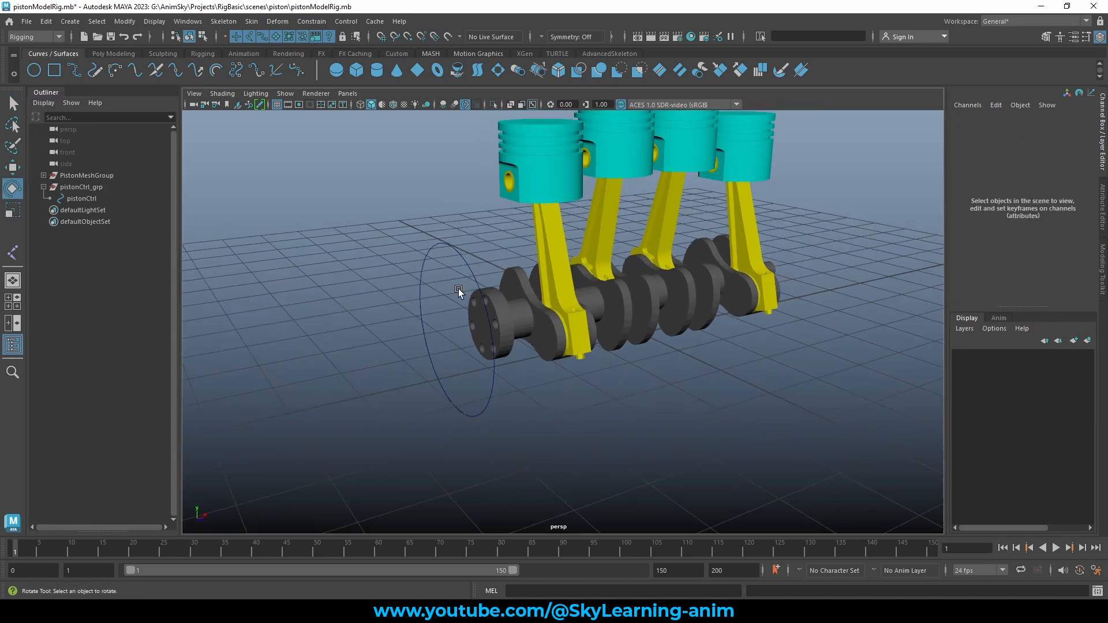
click(487, 289)
drag(466, 305, 443, 233)
key(ctrl+z)
Hide the pistonCtrl_grp control group
scroll(611, 318, down, 2)
key(w)
alt+drag(649, 360, 534, 285)
drag(473, 231, 815, 248)
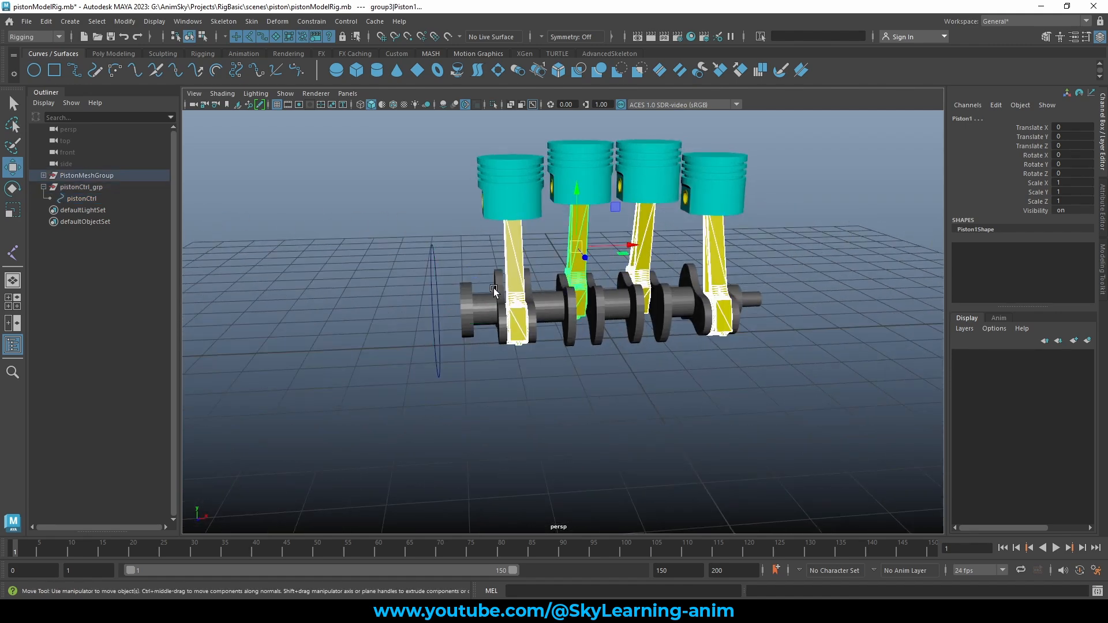
click(130, 199)
click(111, 186)
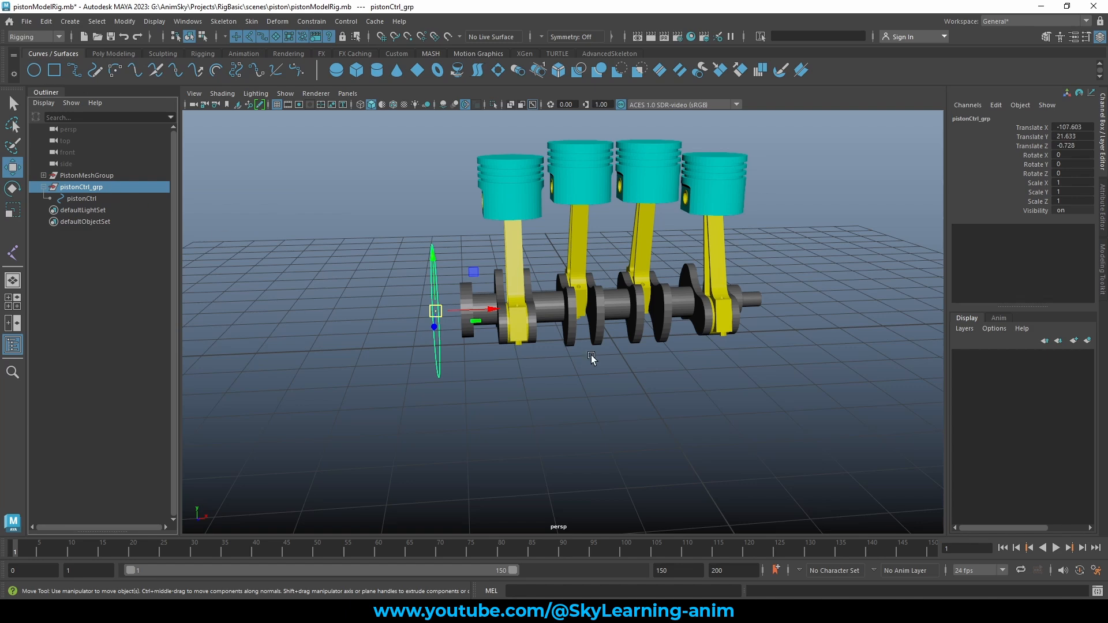
key(ctrl+h)
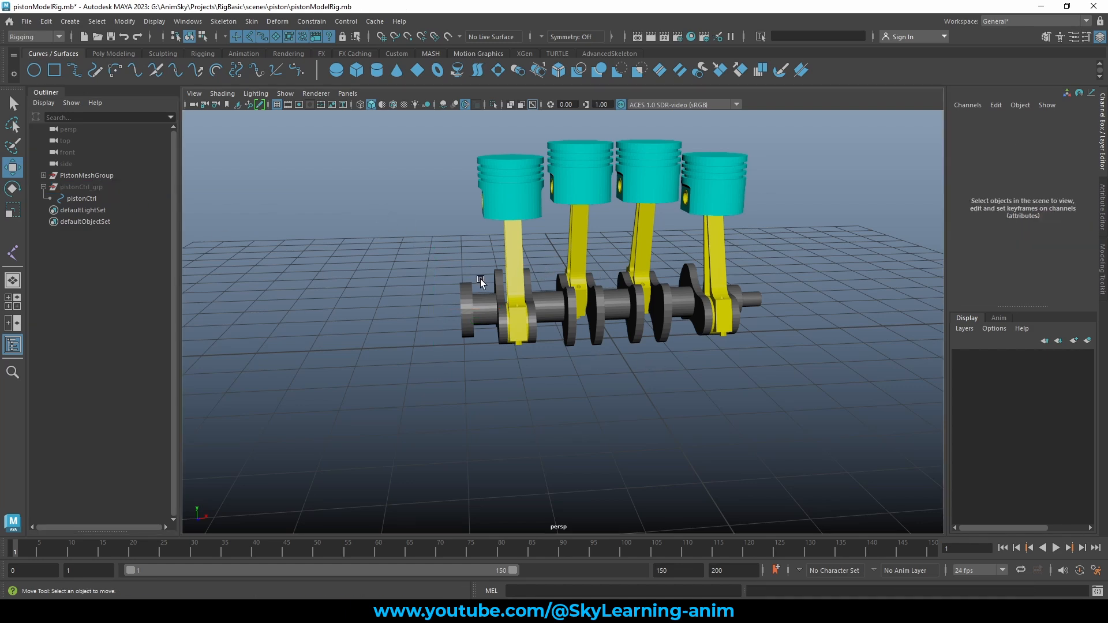
Add the crankshaft mesh to a new display layer, layer1, and hide that layer
click(481, 281)
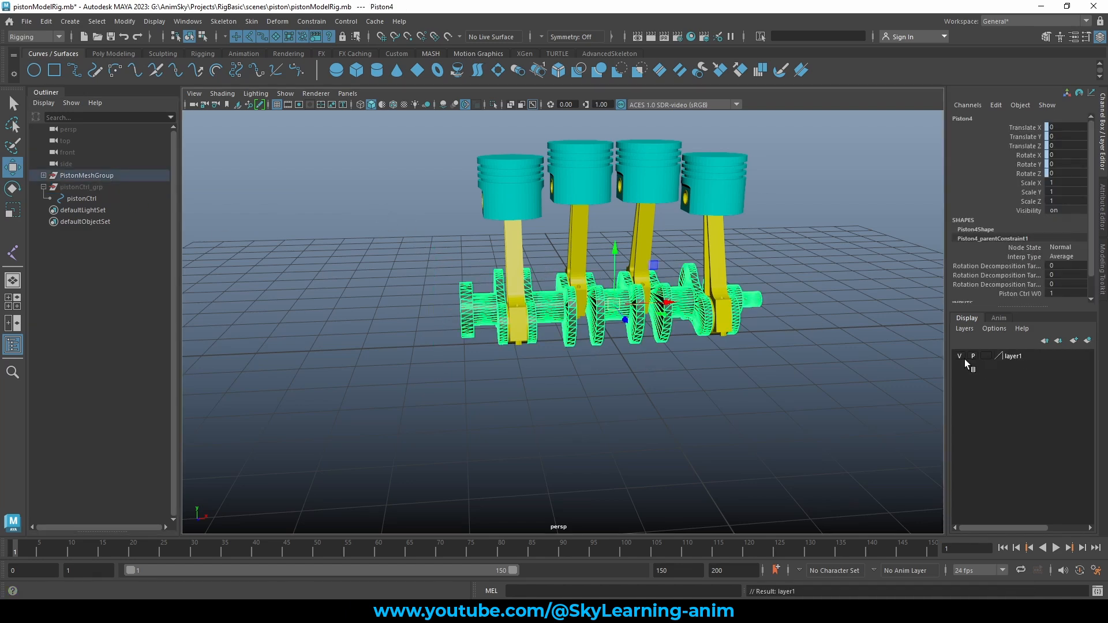
click(964, 358)
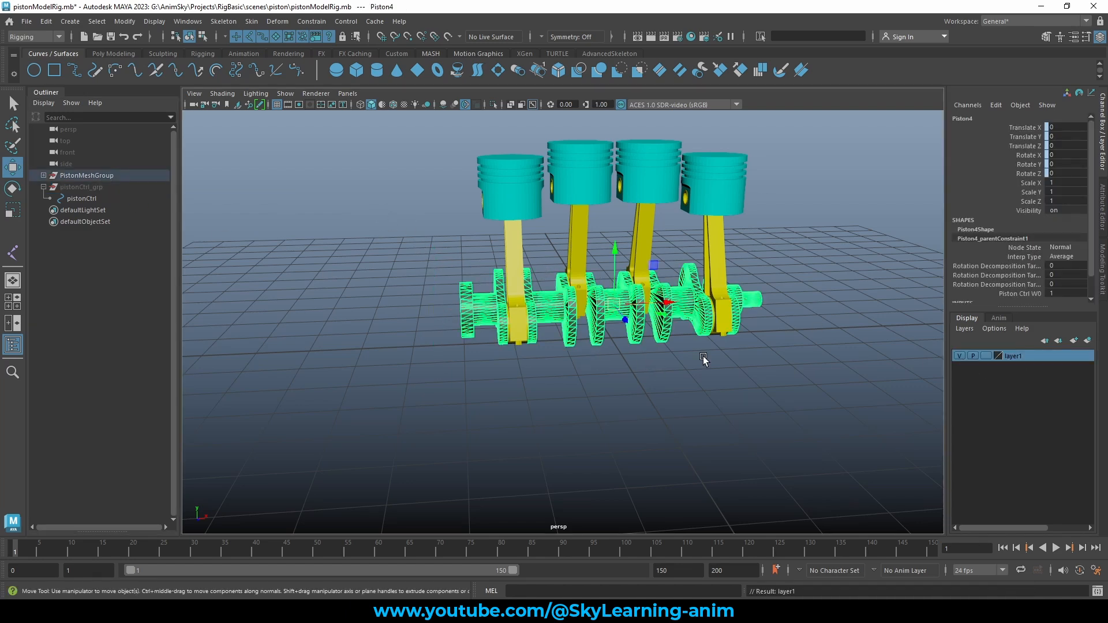
click(960, 356)
Examine the four connecting rods by selecting the outer pair and the inner pair to compare their positions
alt+drag(660, 183, 486, 257)
scroll(469, 344, up, 2)
drag(434, 314, 549, 305)
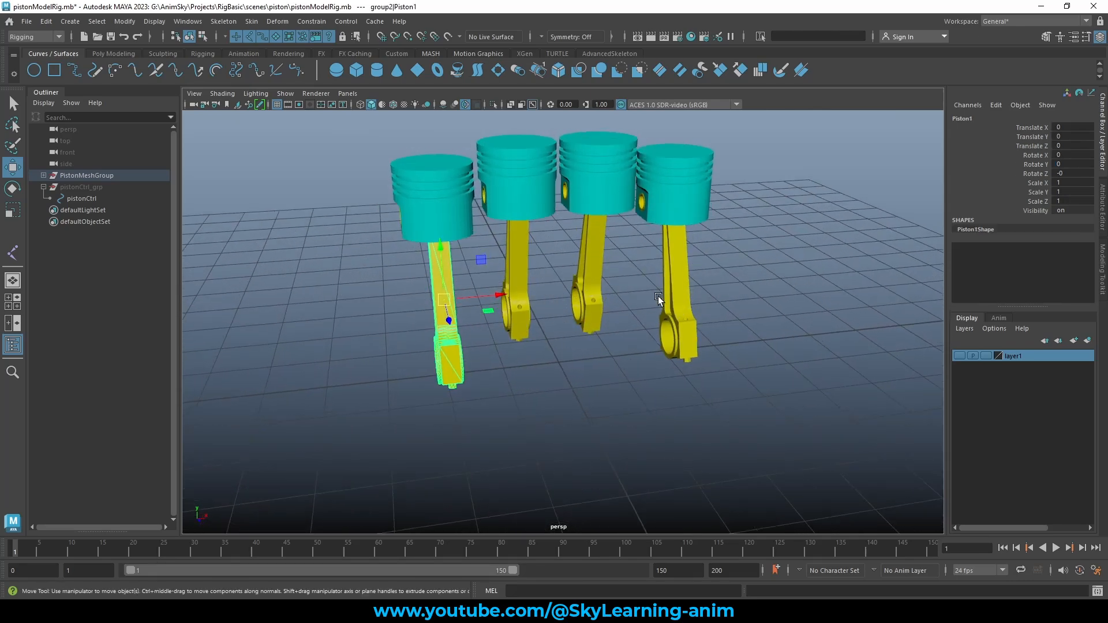
click(682, 283)
alt+drag(568, 264, 535, 260)
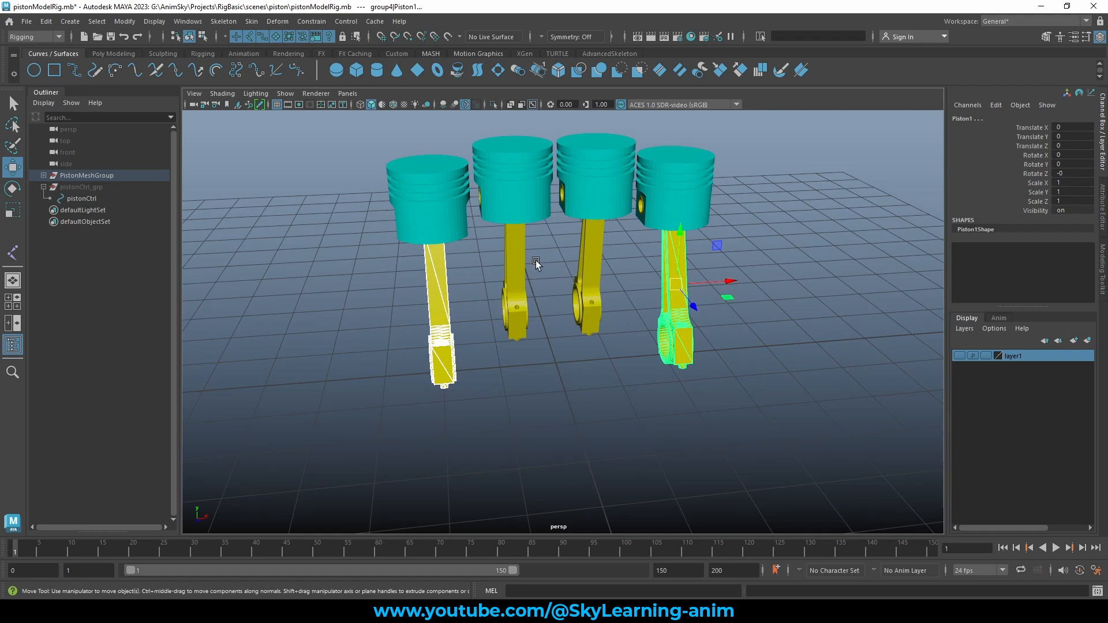
click(518, 267)
shift+click(597, 276)
alt+drag(619, 292, 550, 303)
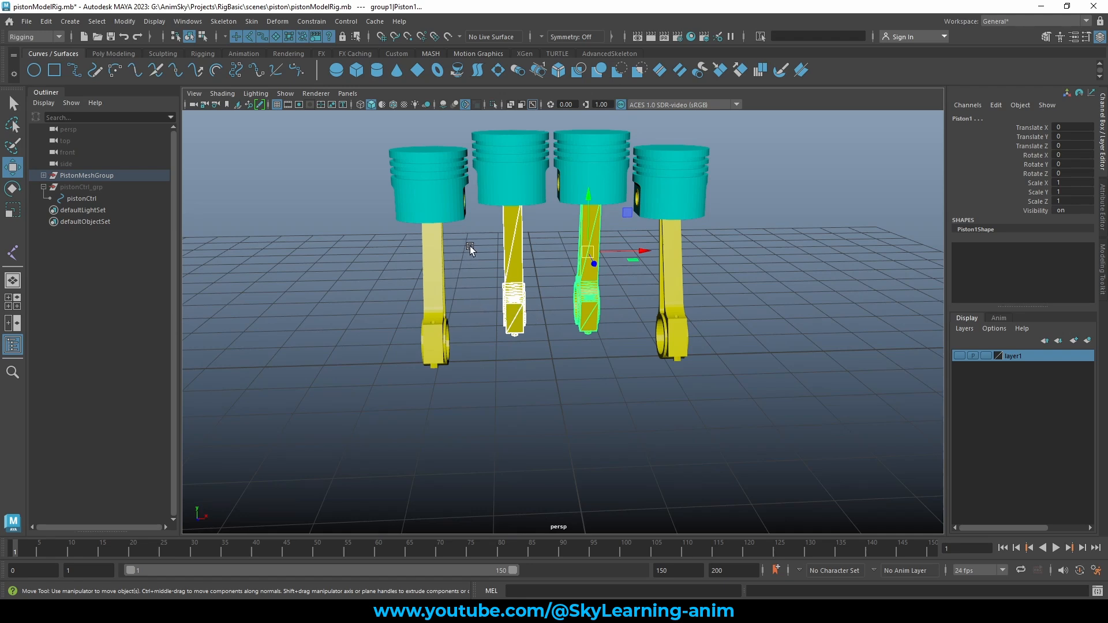
click(438, 271)
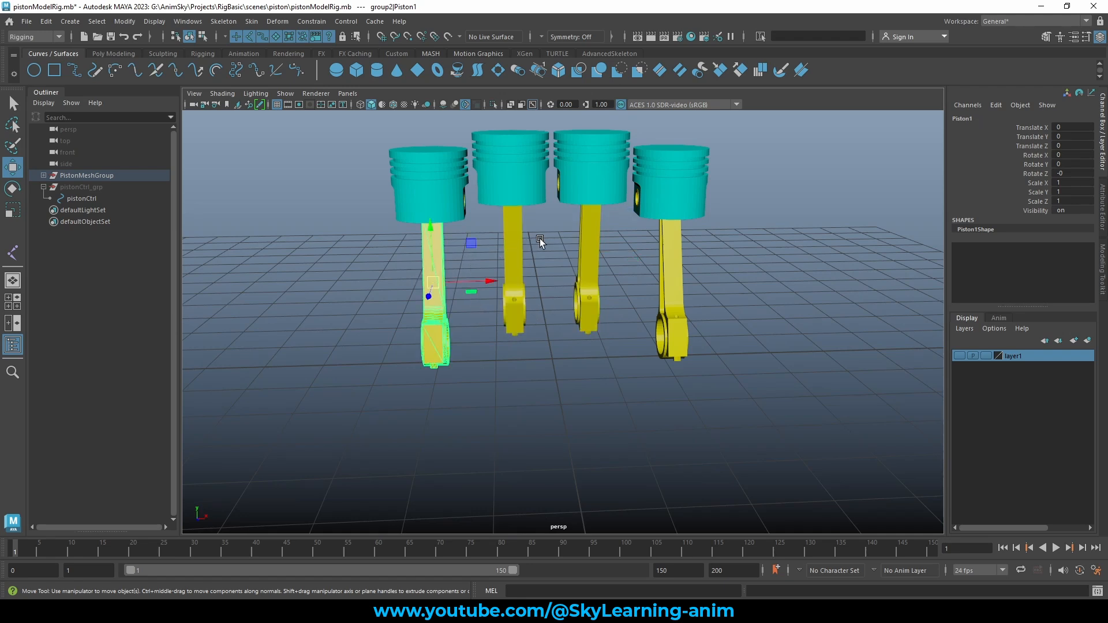
click(515, 258)
alt+drag(600, 254, 590, 170)
Isolate the first two neighbouring connecting rods in a full-size side view
click(454, 295)
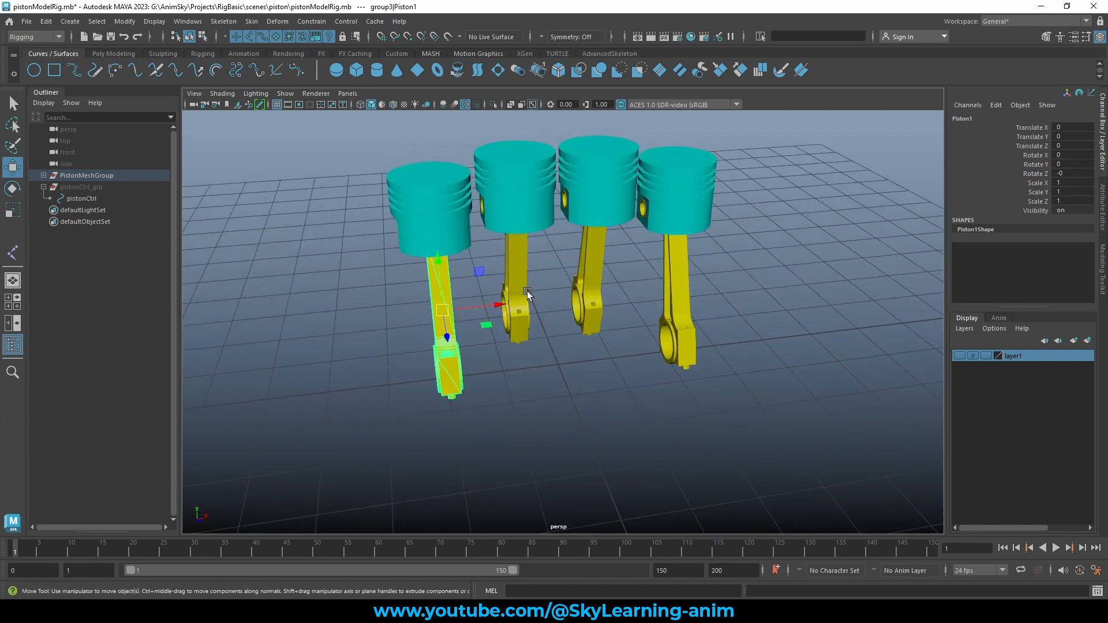
shift+click(507, 270)
alt+drag(507, 270, 613, 283)
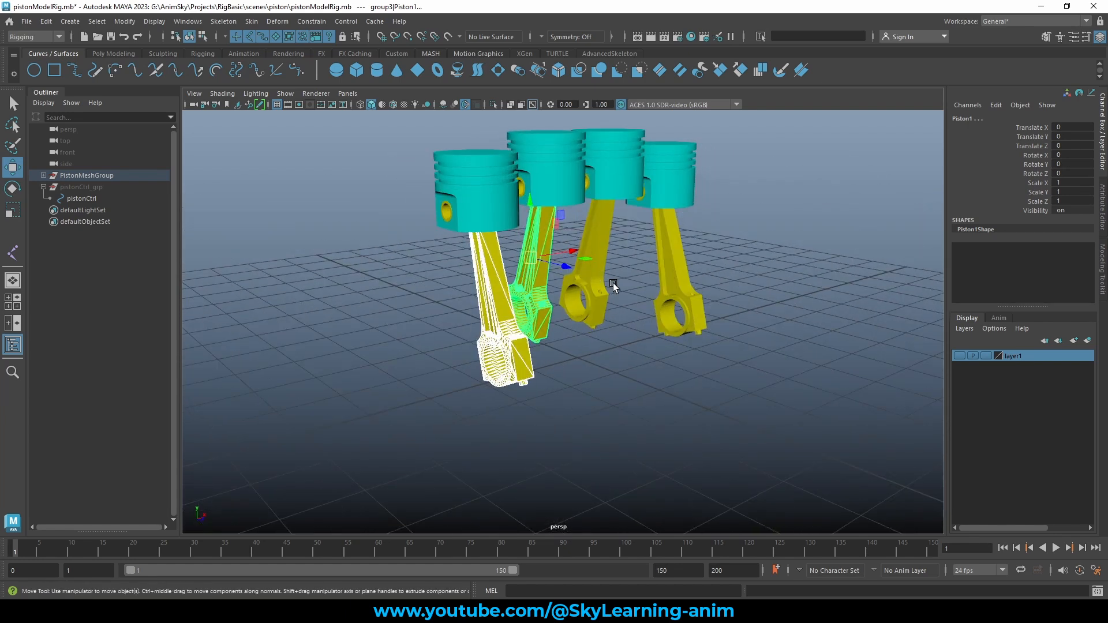
key(space)
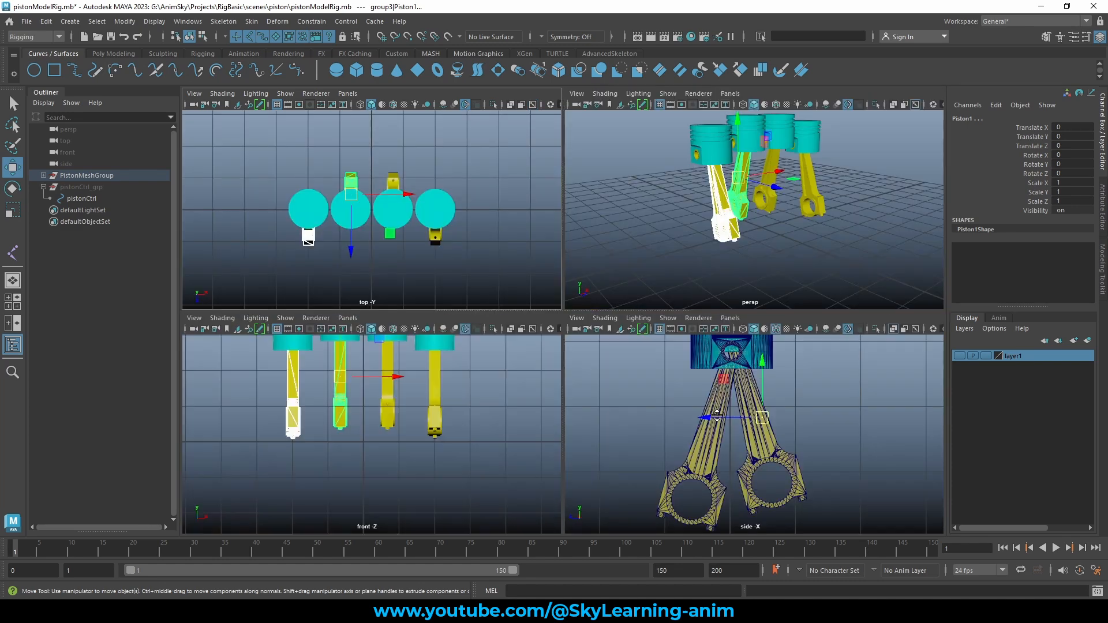
key(space)
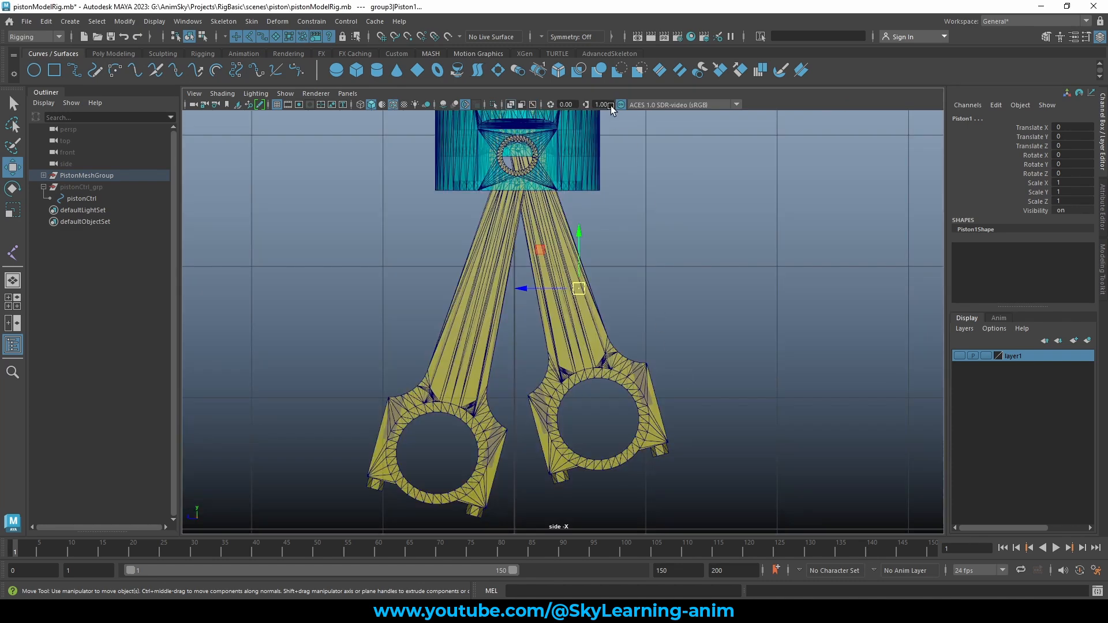
click(494, 104)
Examine the big-end and small-end rings of the two isolated connecting rods
scroll(683, 245, up, 3)
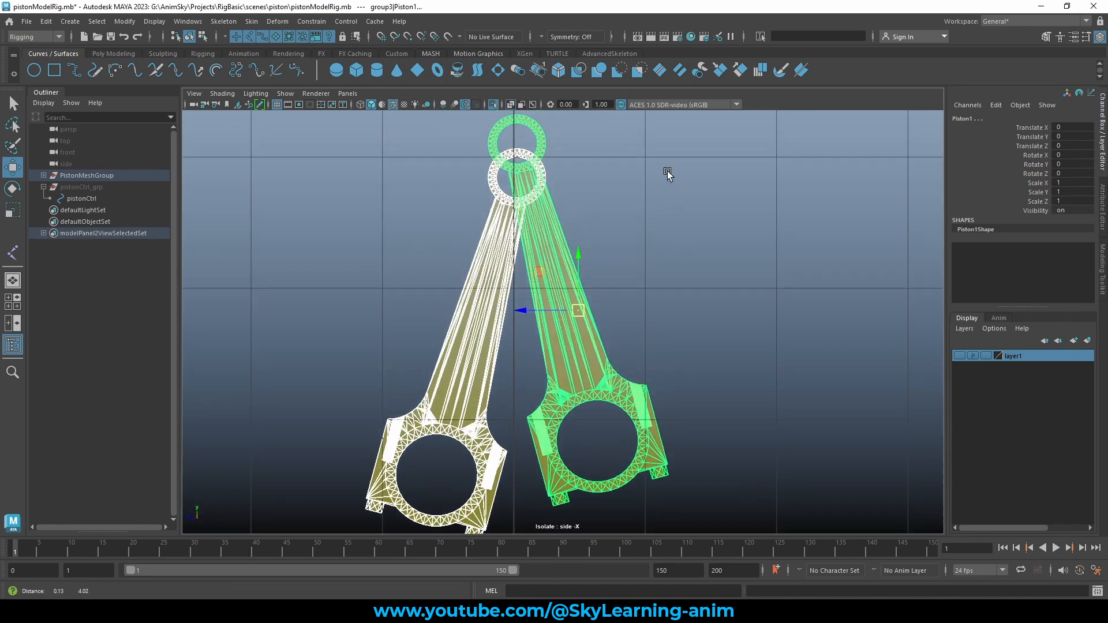
scroll(634, 329, up, 3)
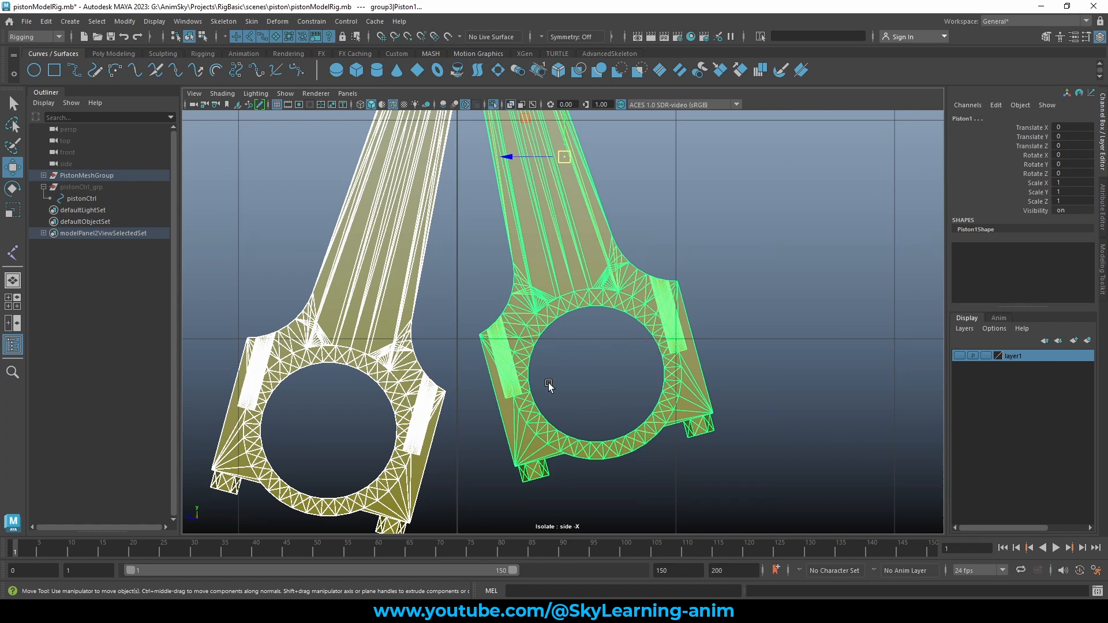
scroll(598, 372, down, 2)
alt+middle_drag(655, 363, 685, 531)
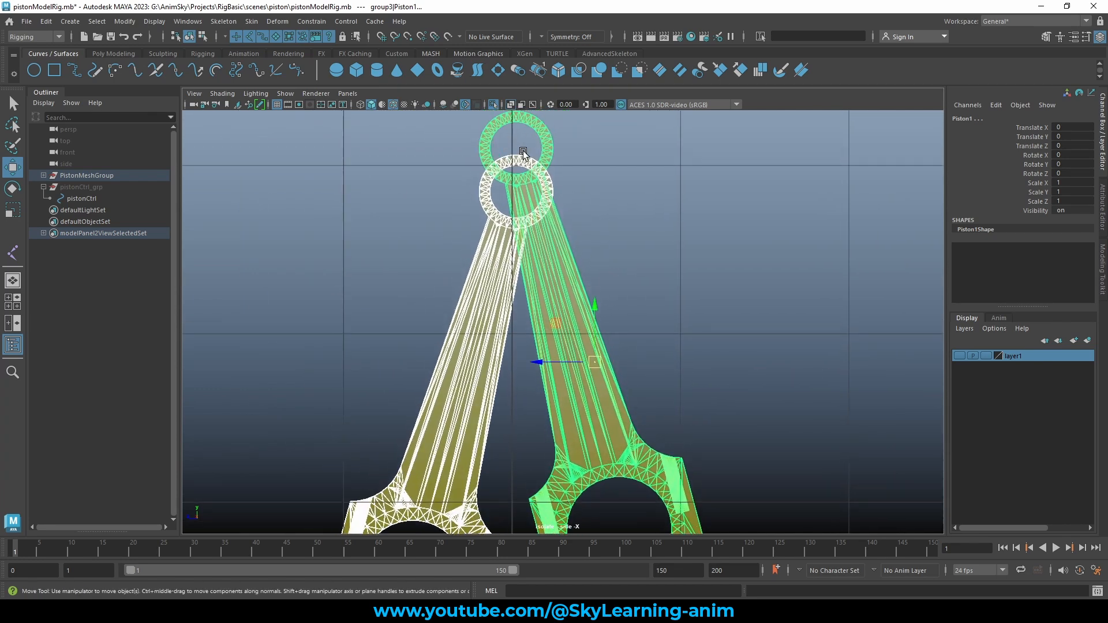
alt+middle_drag(681, 450, 620, 161)
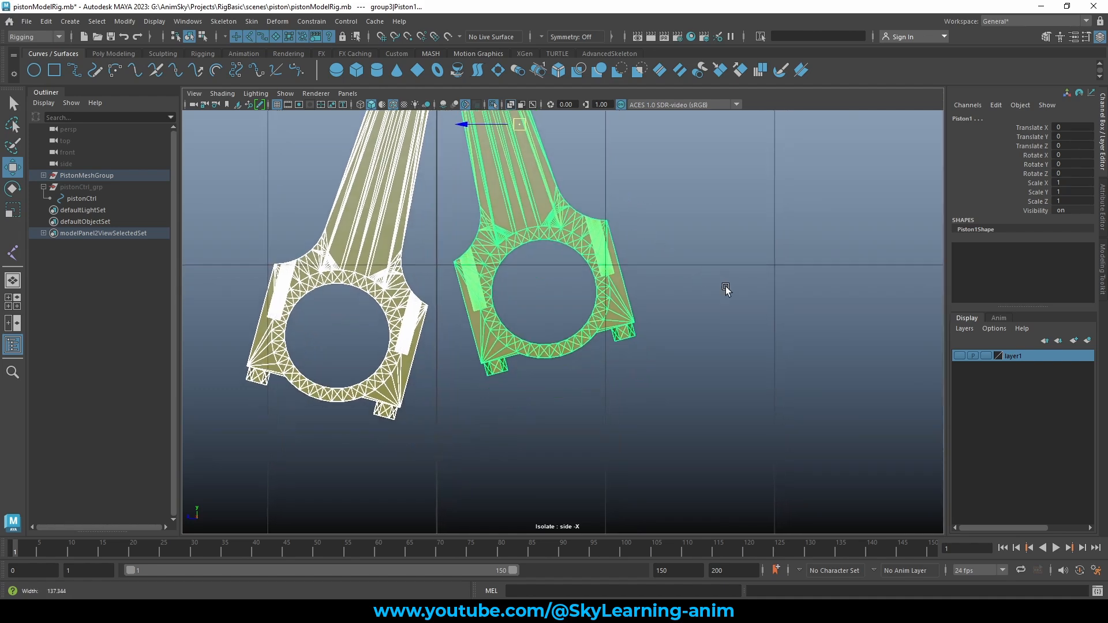
alt+right_drag(726, 289, 756, 321)
alt+middle_drag(755, 322, 787, 359)
scroll(606, 306, up, 1)
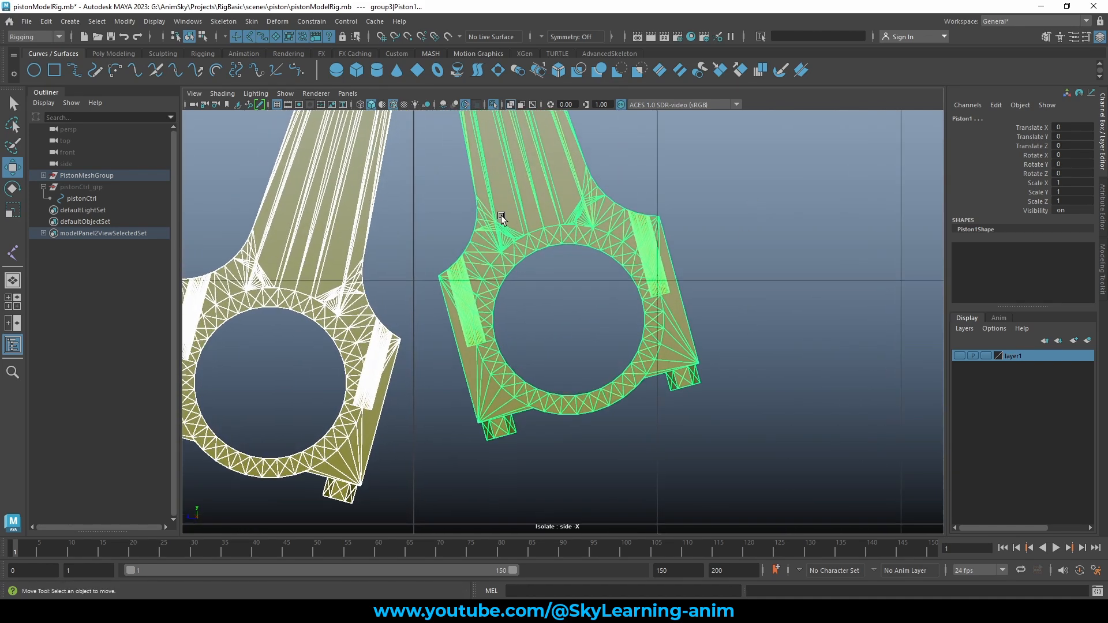
Select the big-end ring faces of the second connecting rod with the Lasso tool and create a cluster deformer from them
click(522, 172)
right_drag(523, 175, 524, 208)
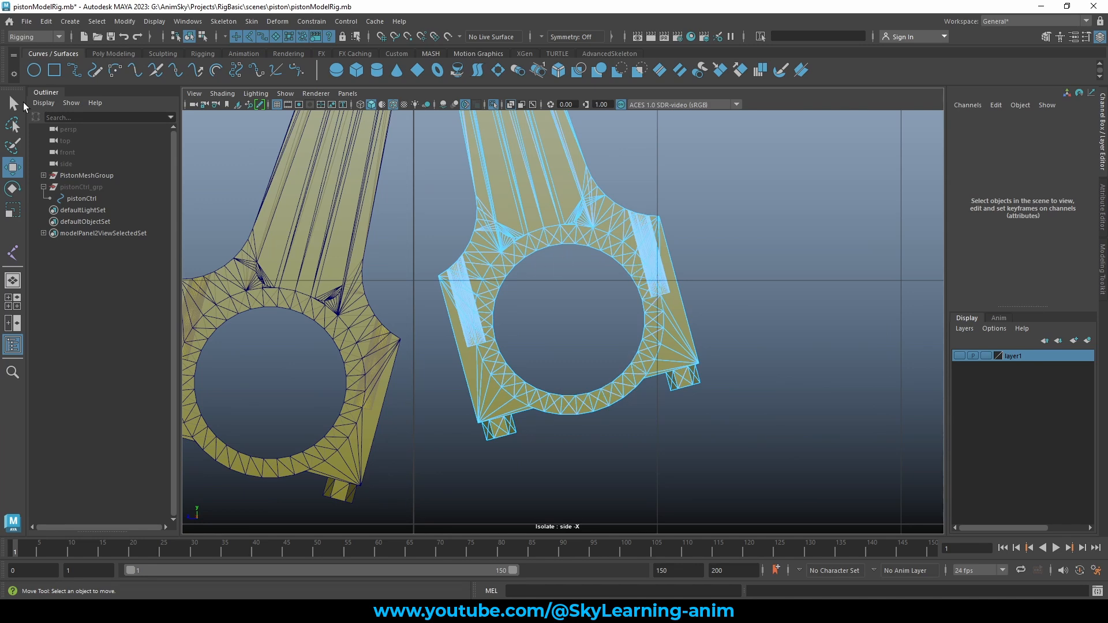
click(13, 124)
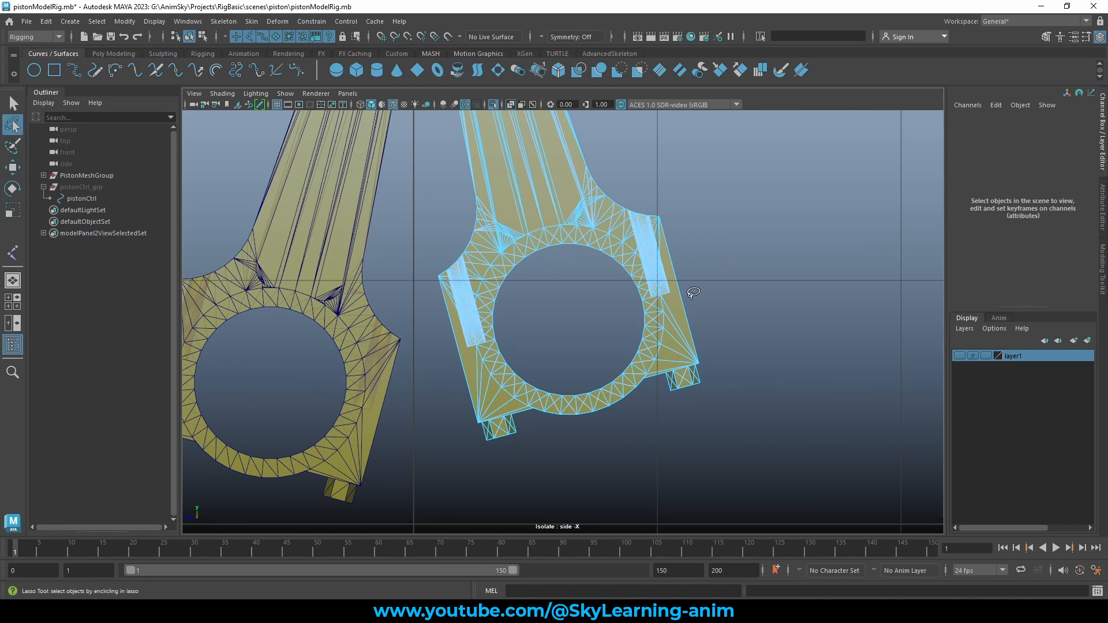
scroll(663, 268, up, 5)
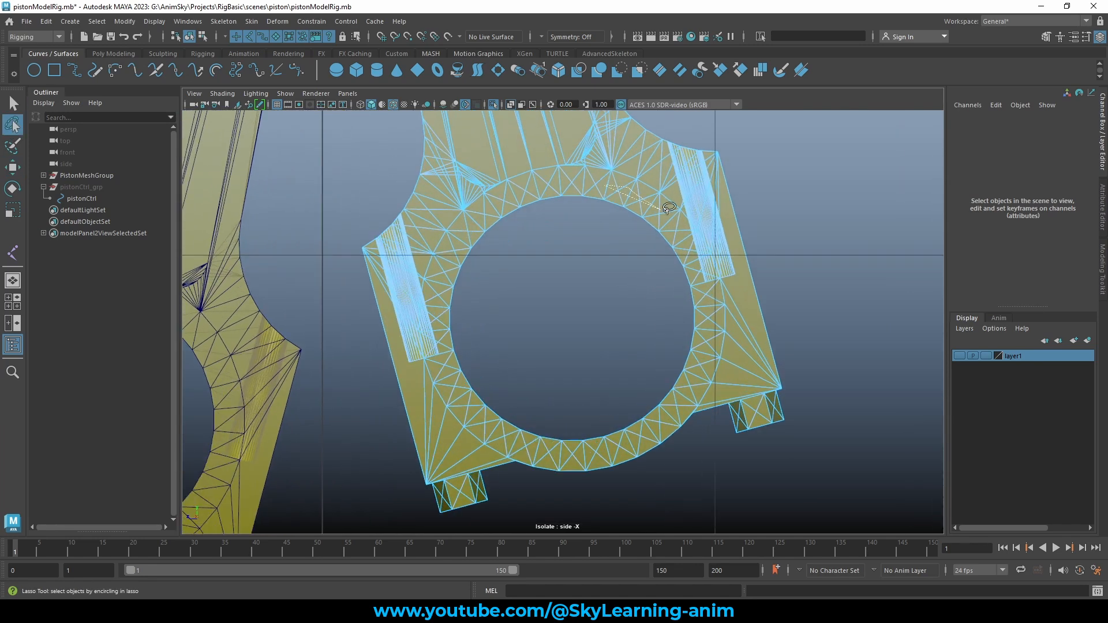
mouse_move(704, 334)
mouse_down()
mouse_move(683, 411)
mouse_move(571, 454)
mouse_move(484, 424)
mouse_move(441, 300)
mouse_move(449, 234)
mouse_up()
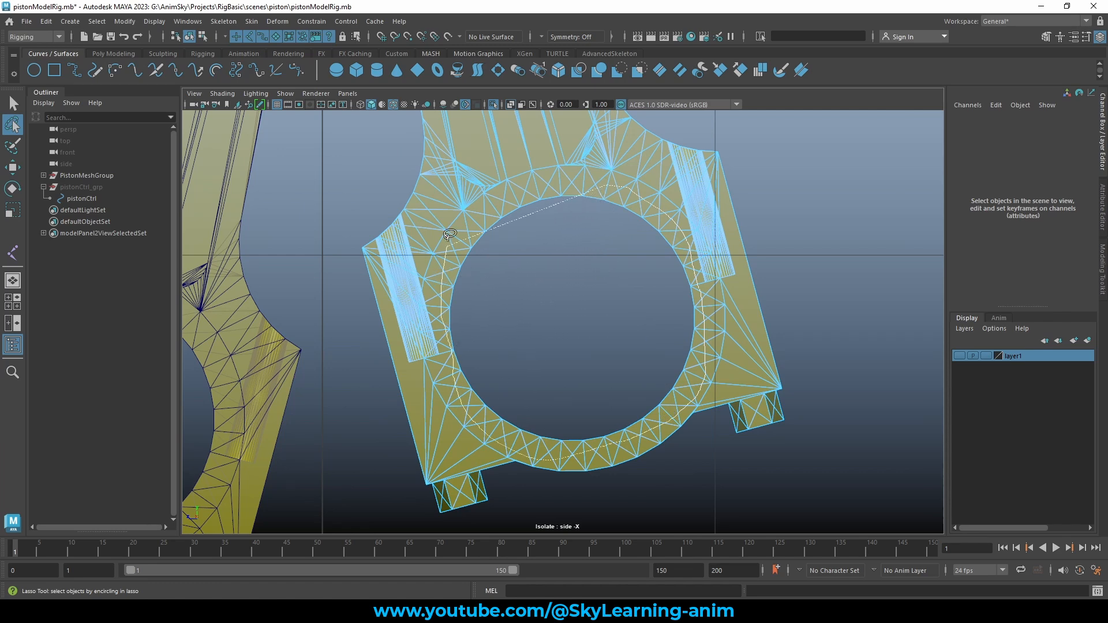
drag(540, 172, 583, 176)
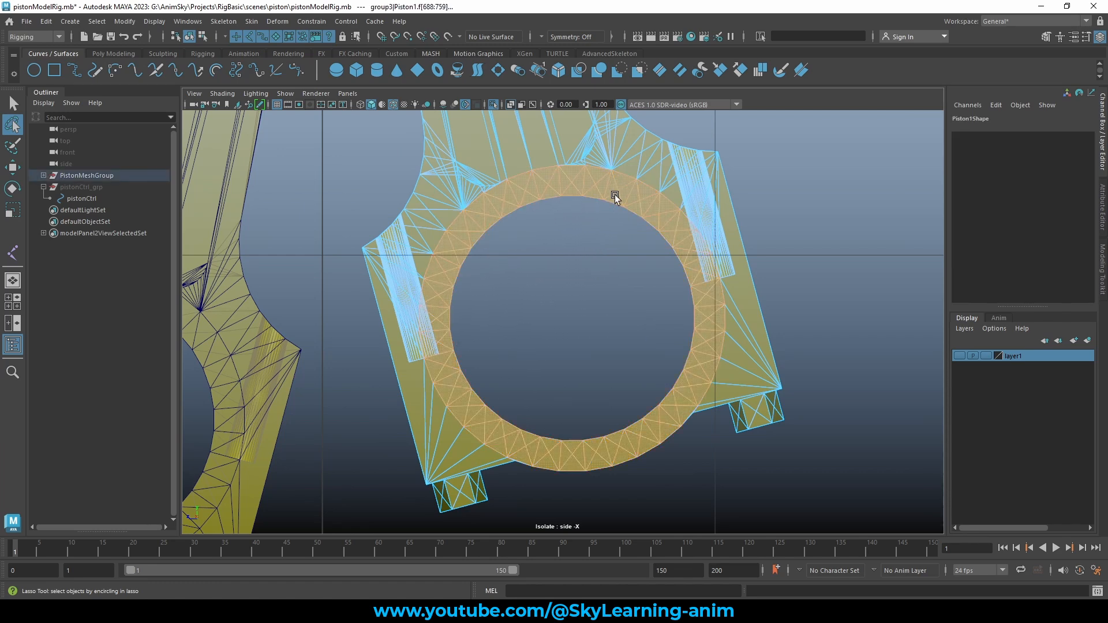
key(w)
alt+middle_drag(636, 284, 645, 289)
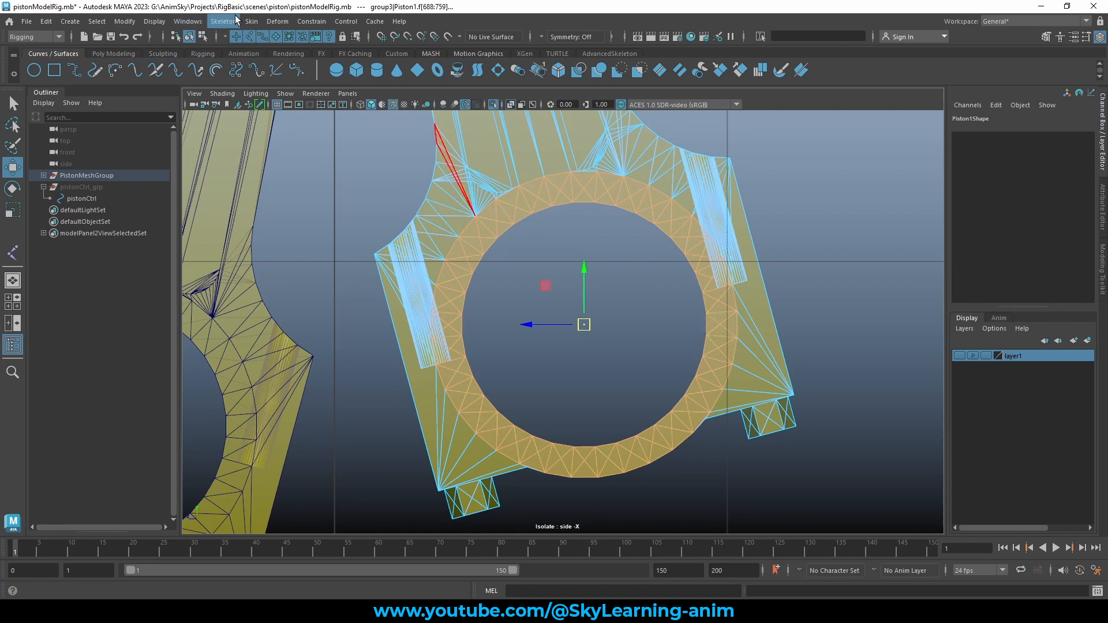
click(277, 22)
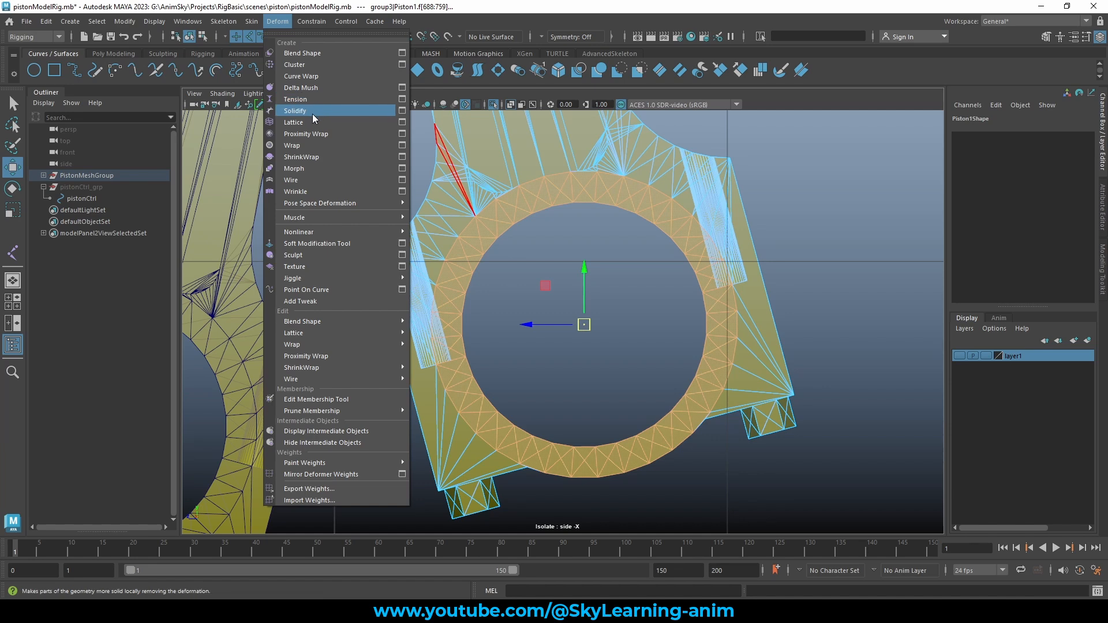
click(314, 65)
Select the faces of the small-end ring on the same connecting rod
scroll(648, 326, down, 5)
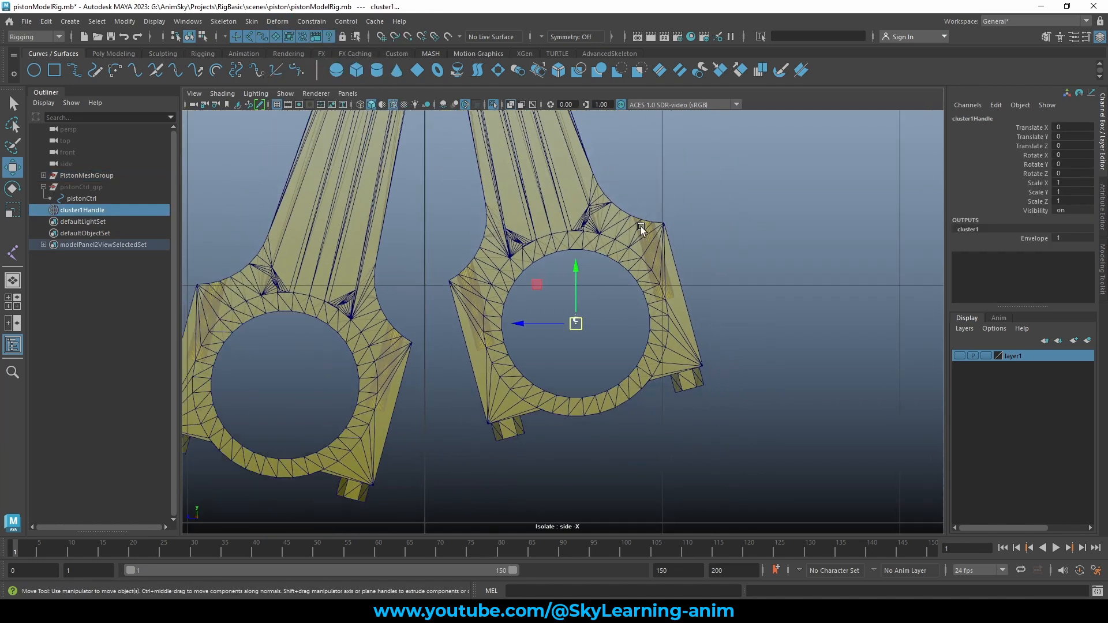
alt+middle_drag(640, 226, 642, 312)
scroll(579, 208, up, 3)
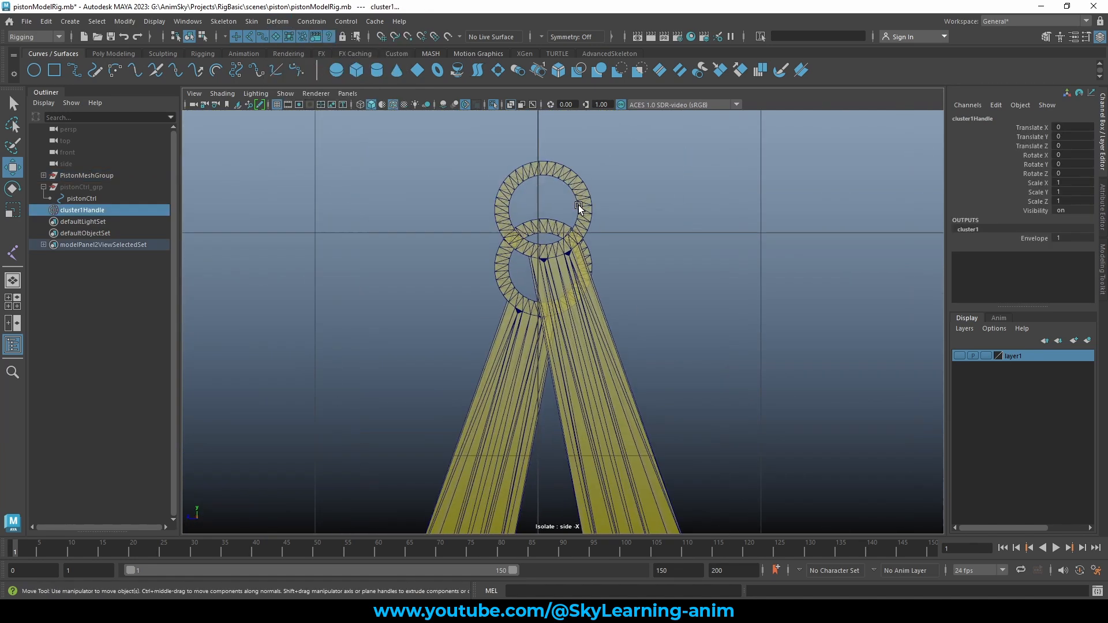
alt+middle_drag(588, 178, 584, 260)
scroll(584, 258, up, 3)
scroll(585, 258, up, 3)
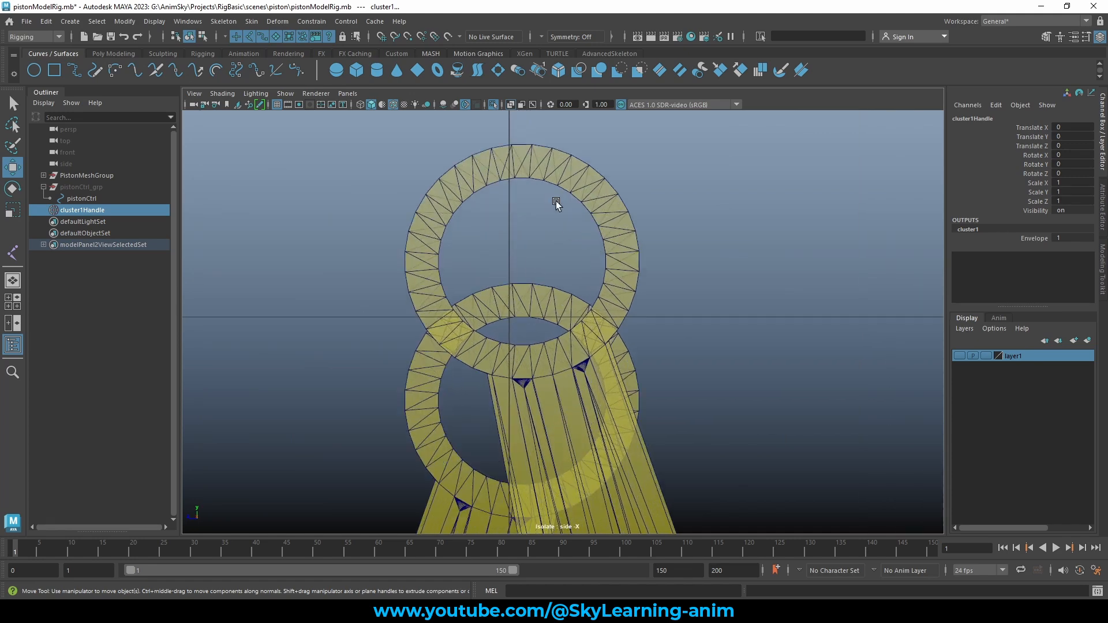
click(527, 156)
right_drag(528, 179, 563, 189)
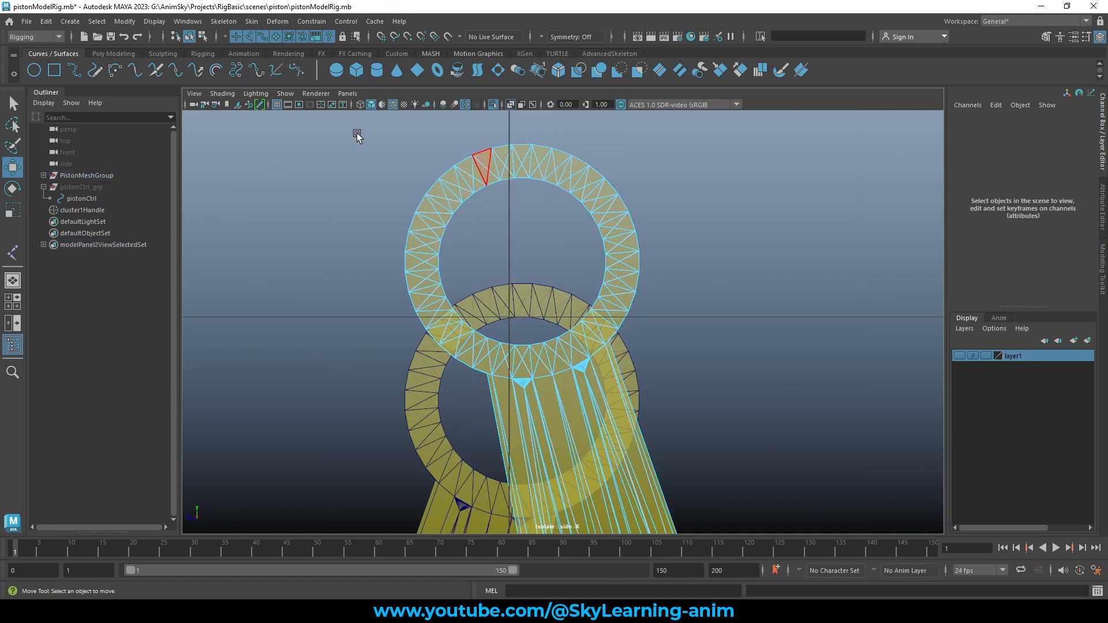
drag(320, 127, 783, 440)
drag(426, 407, 762, 437)
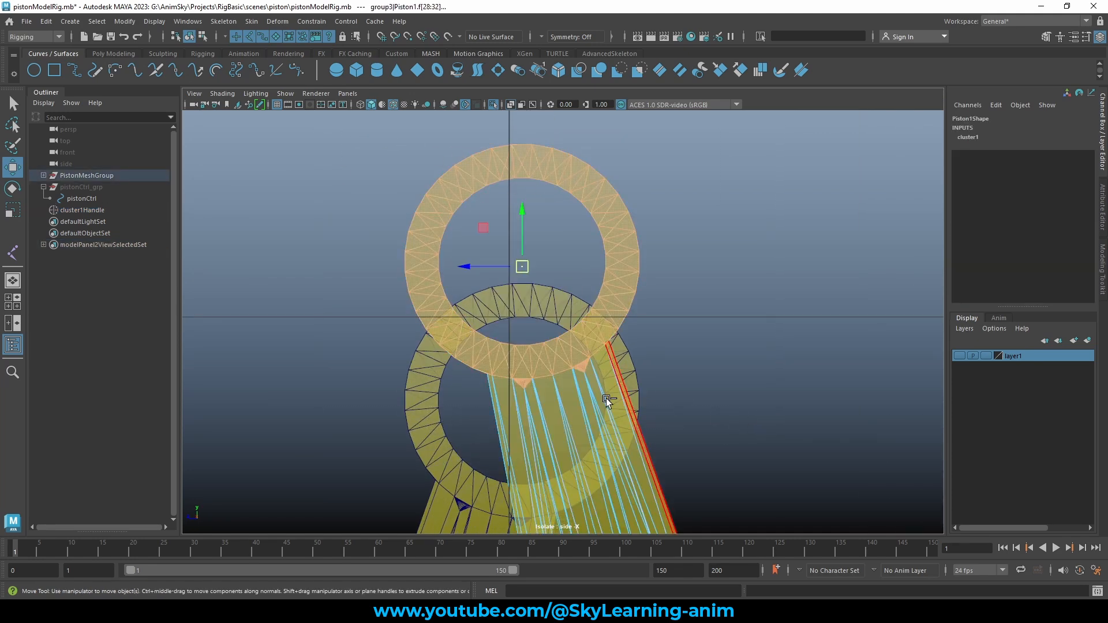
Try to remove the small triangular faces below the small-end ring from the face selection
scroll(609, 397, up, 5)
drag(452, 479, 490, 447)
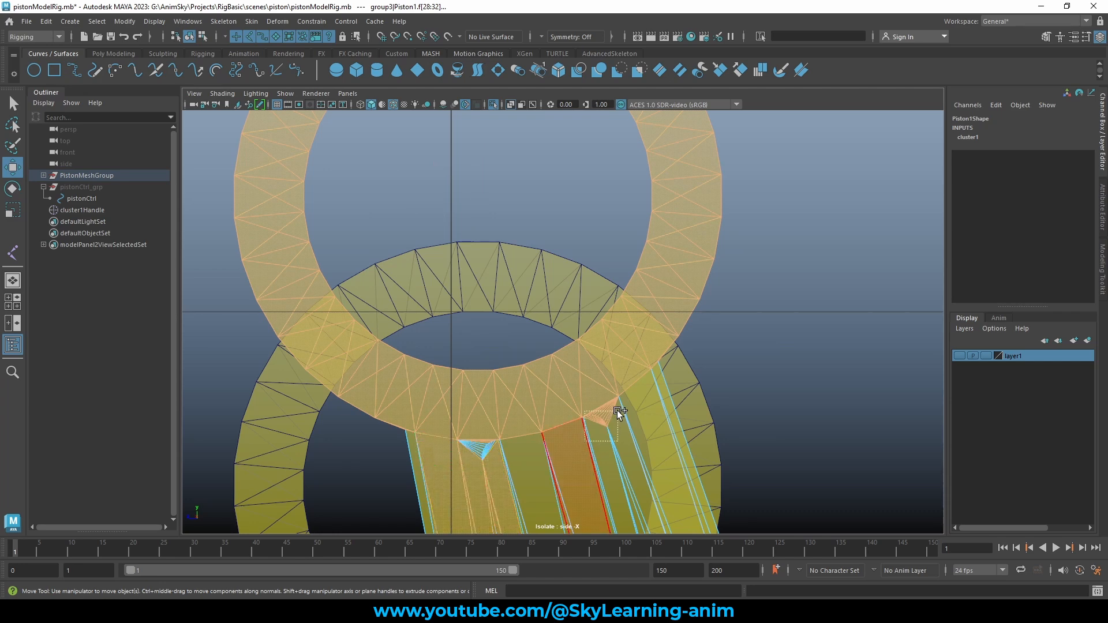
shift+drag(617, 410, 617, 410)
shift+drag(481, 448, 473, 435)
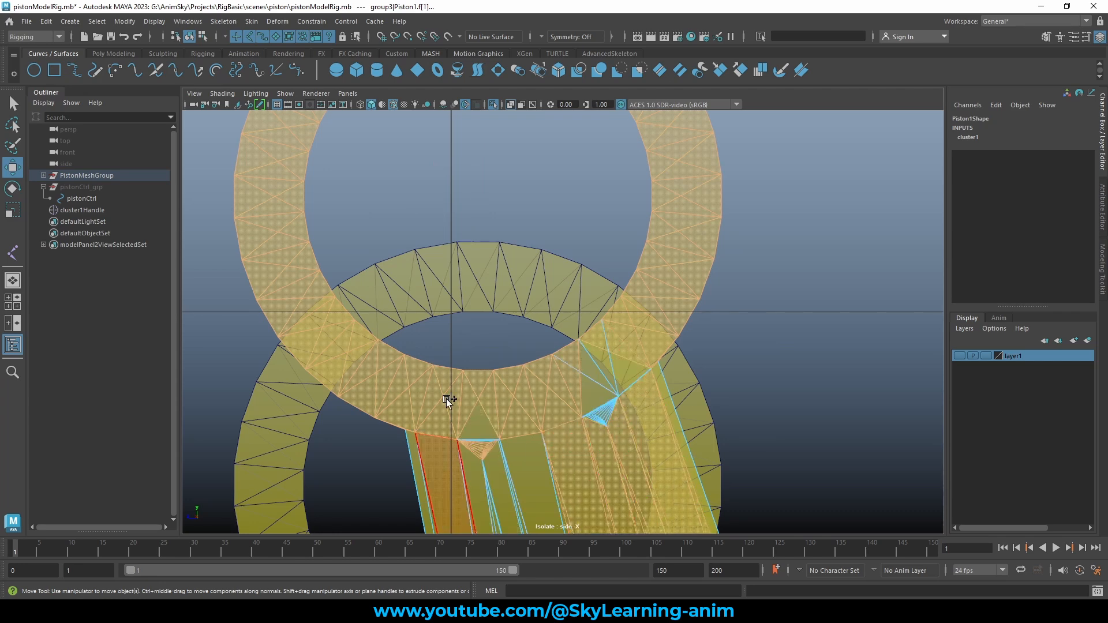
Add the missing lower faces of the small-end ring back to the face selection
scroll(523, 462, up, 3)
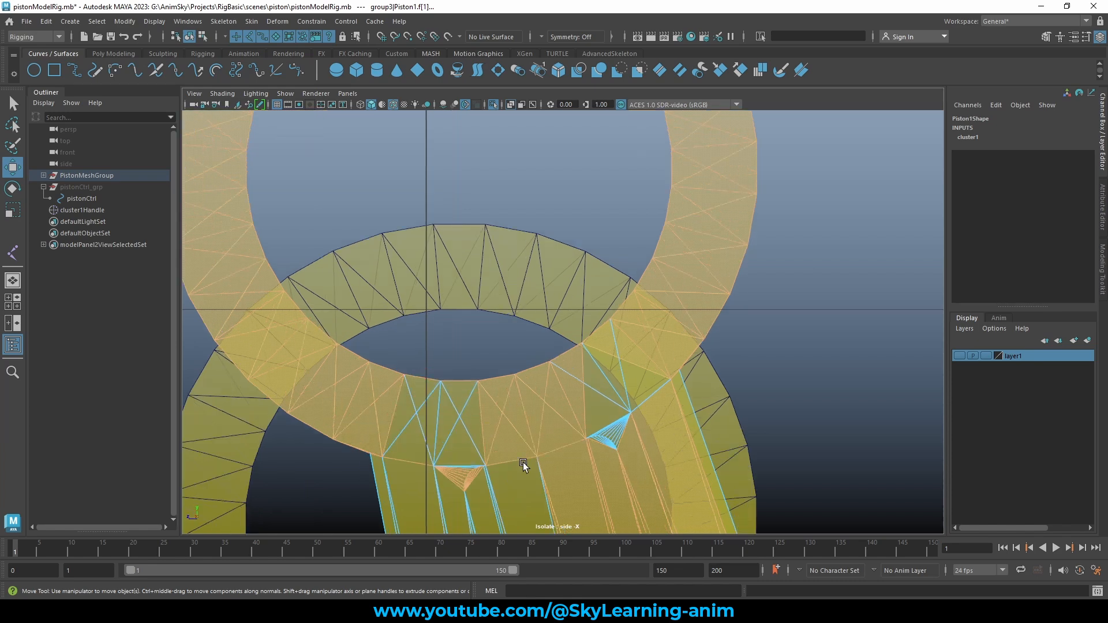
alt+middle_drag(556, 382, 624, 285)
shift+drag(396, 255, 566, 374)
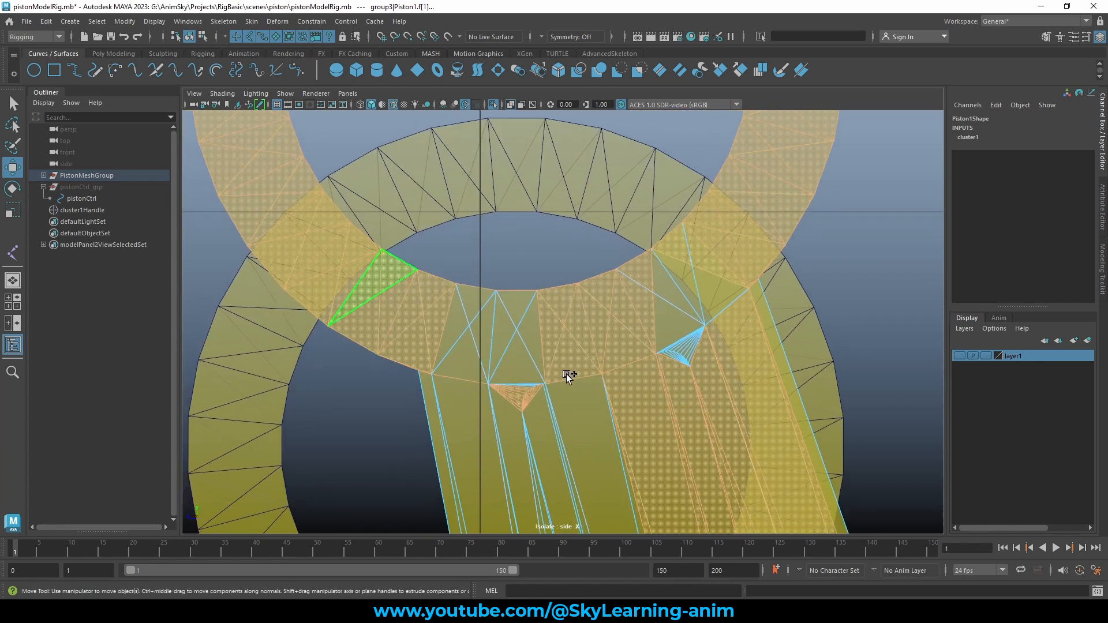
scroll(571, 376, up, 5)
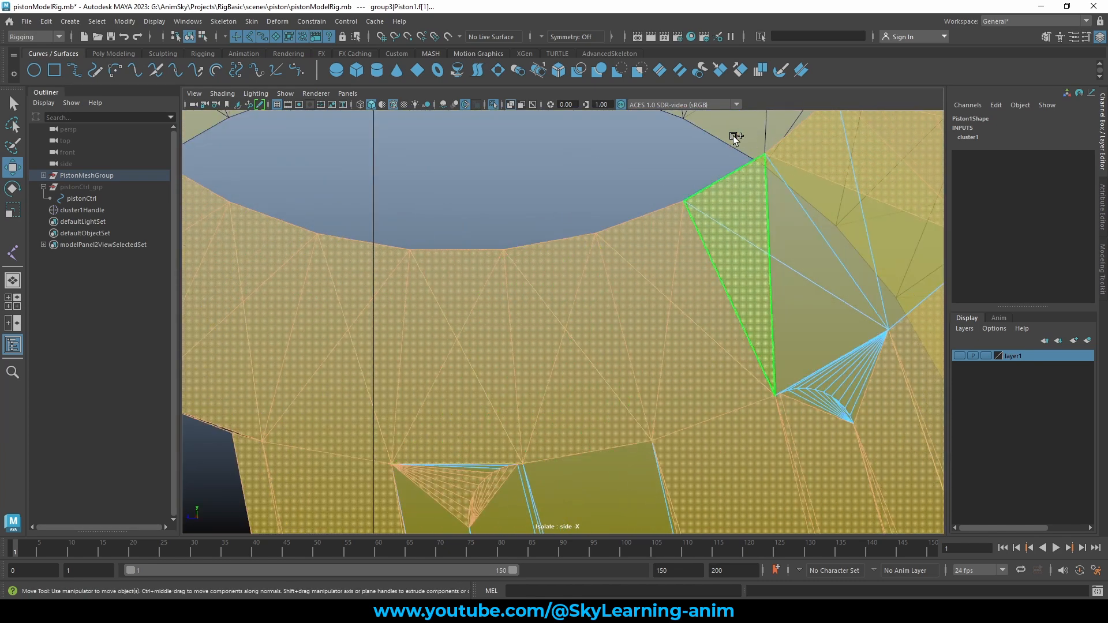
shift+drag(672, 138, 842, 265)
shift+drag(885, 321, 885, 322)
Remove the rod shank faces and the small triangular faces below the ring from the small-end face selection
scroll(843, 354, down, 6)
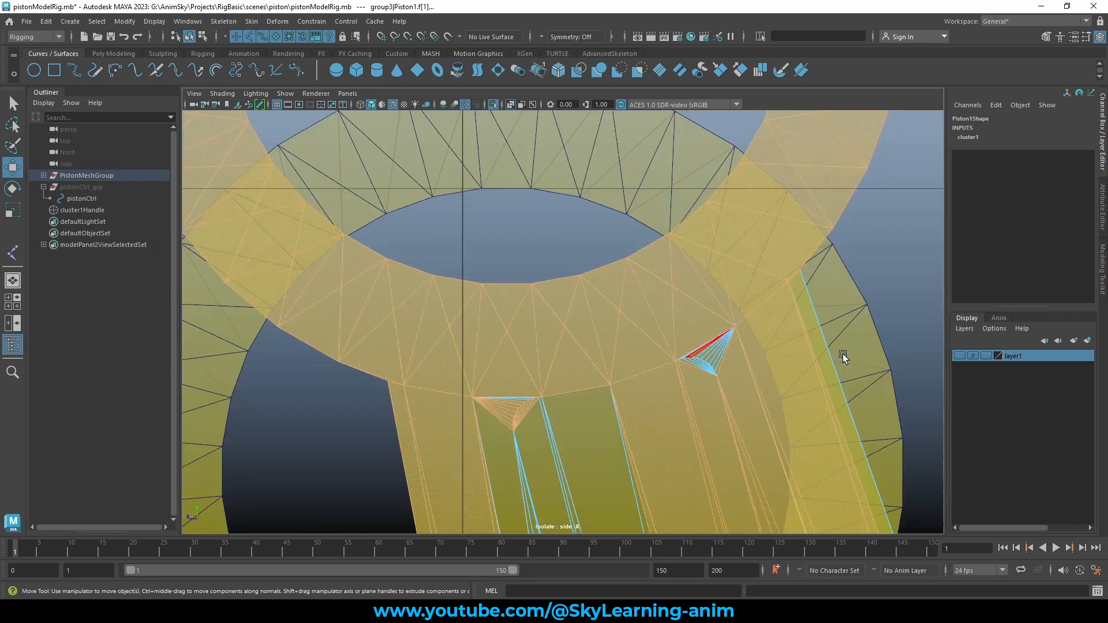
scroll(545, 377, up, 8)
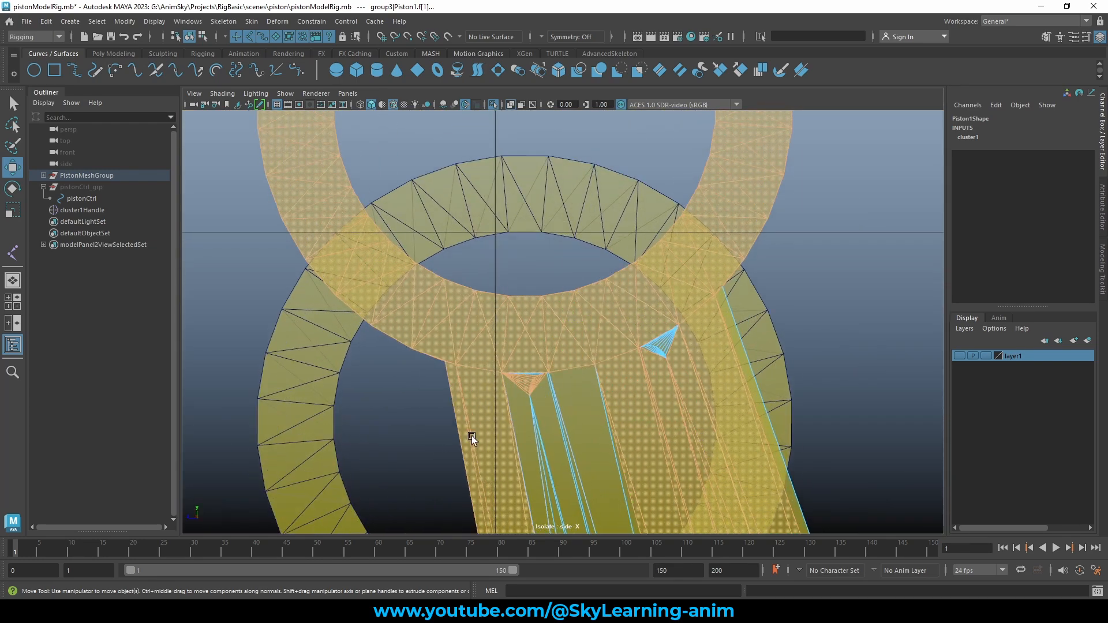
scroll(468, 409, up, 4)
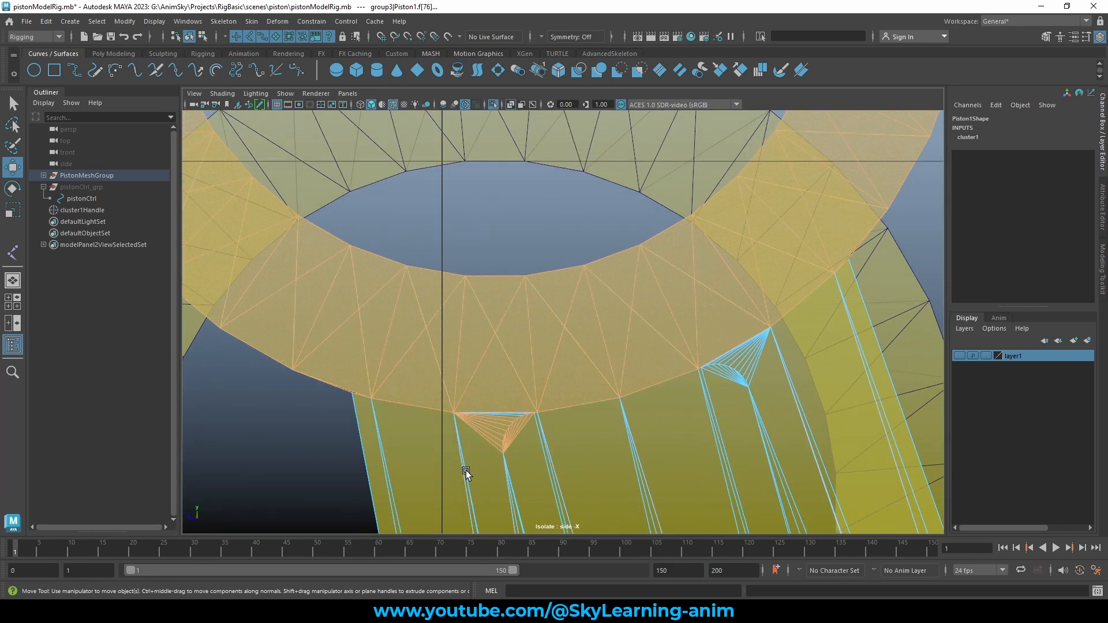
shift+drag(518, 427, 502, 450)
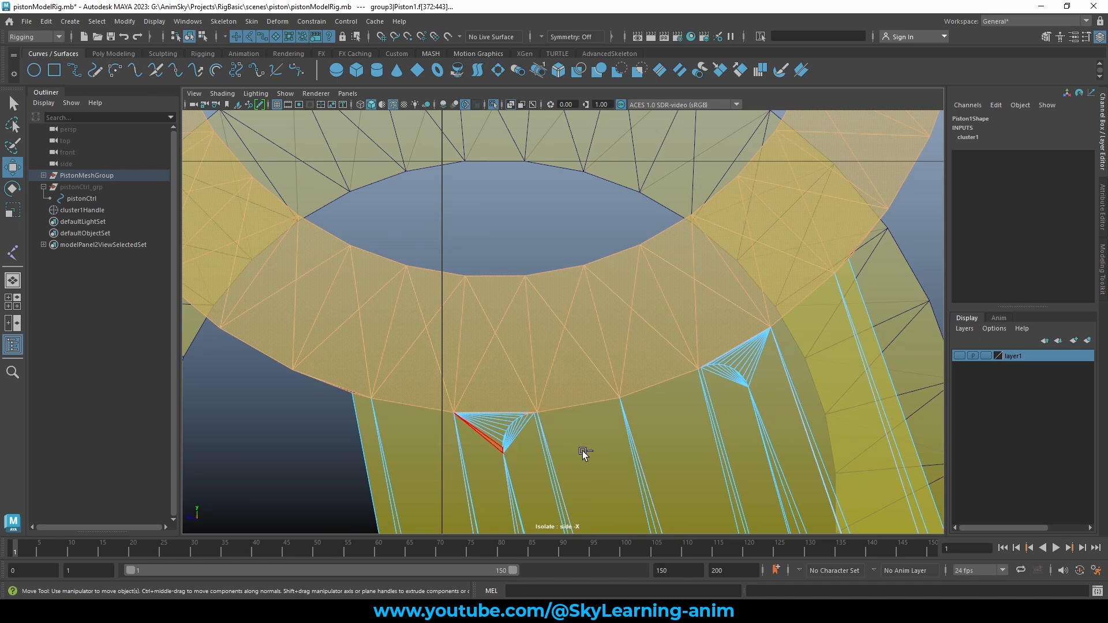
scroll(516, 429, down, 4)
scroll(512, 438, up, 7)
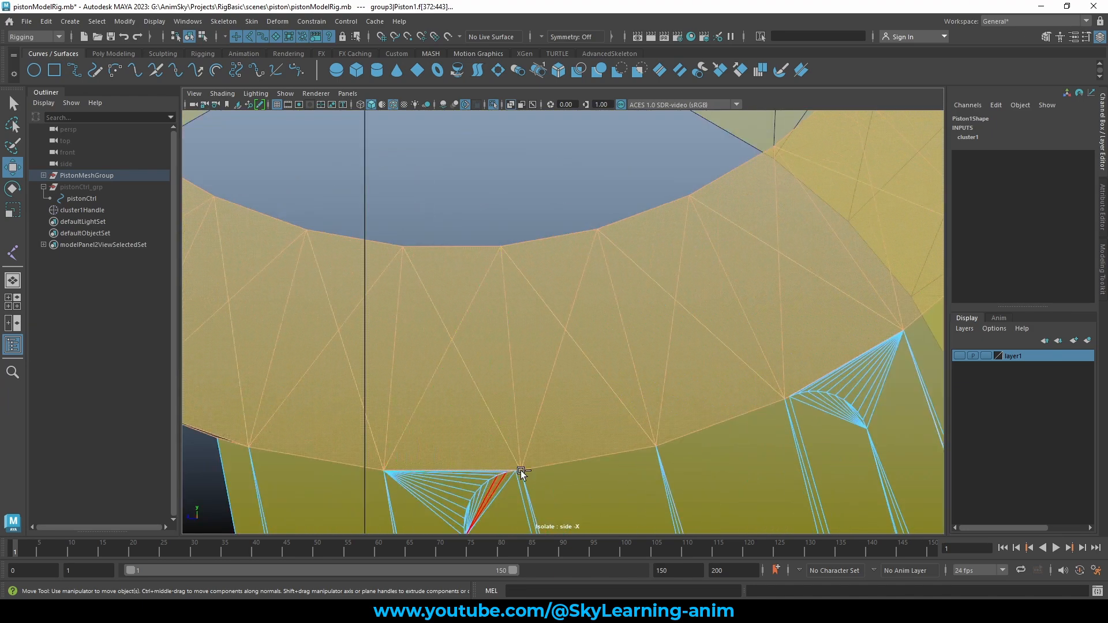
Create a cluster deformer from the selected small-end ring faces
scroll(669, 400, down, 7)
scroll(629, 219, down, 3)
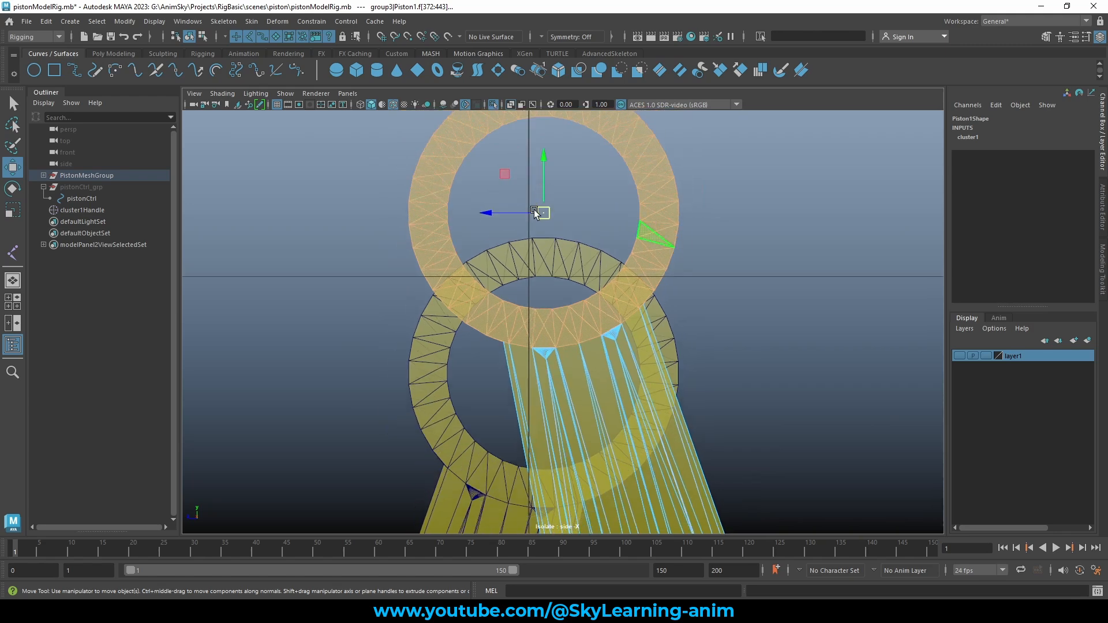
click(267, 20)
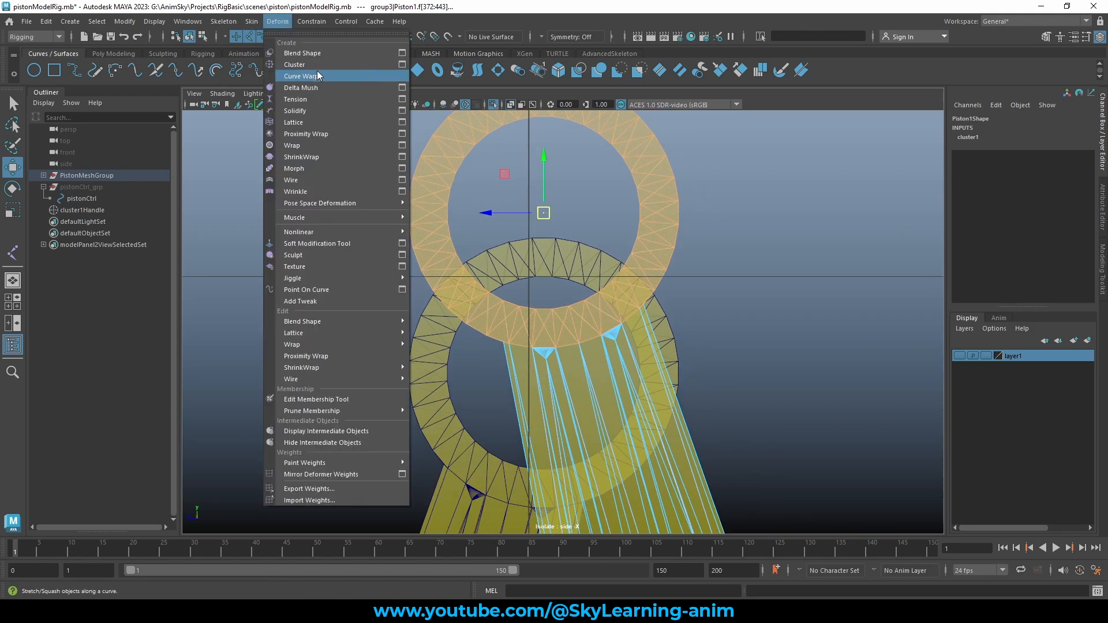
click(320, 70)
Select the big-end ring faces of the other isolated connecting rod with the Lasso tool and create a cluster deformer from them
click(675, 333)
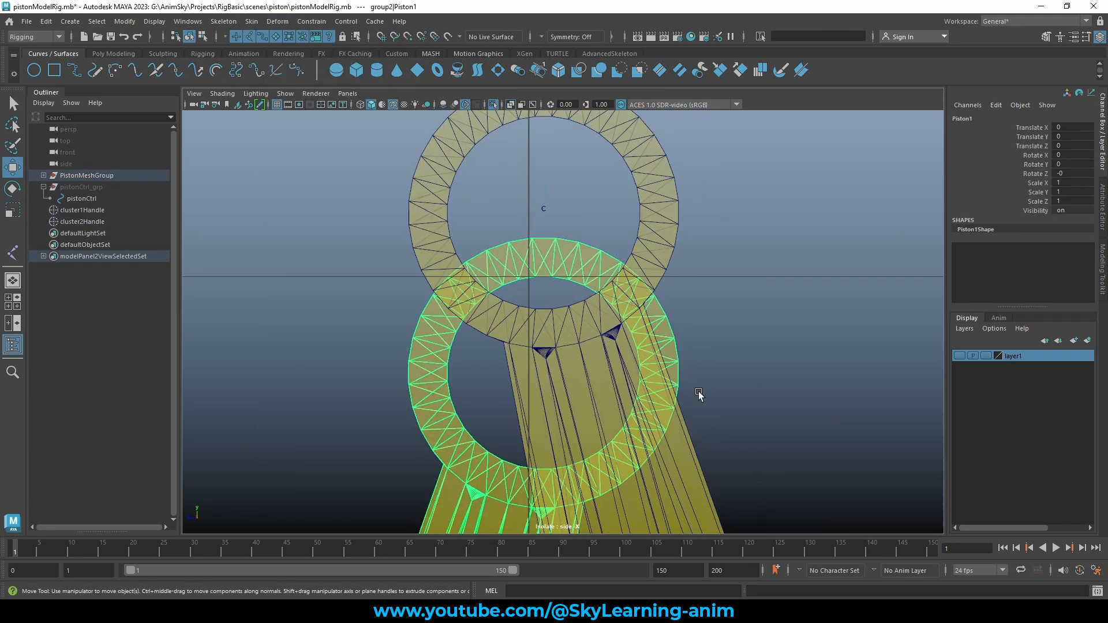
scroll(725, 291, down, 3)
scroll(657, 396, up, 12)
alt+middle_drag(616, 398, 706, 138)
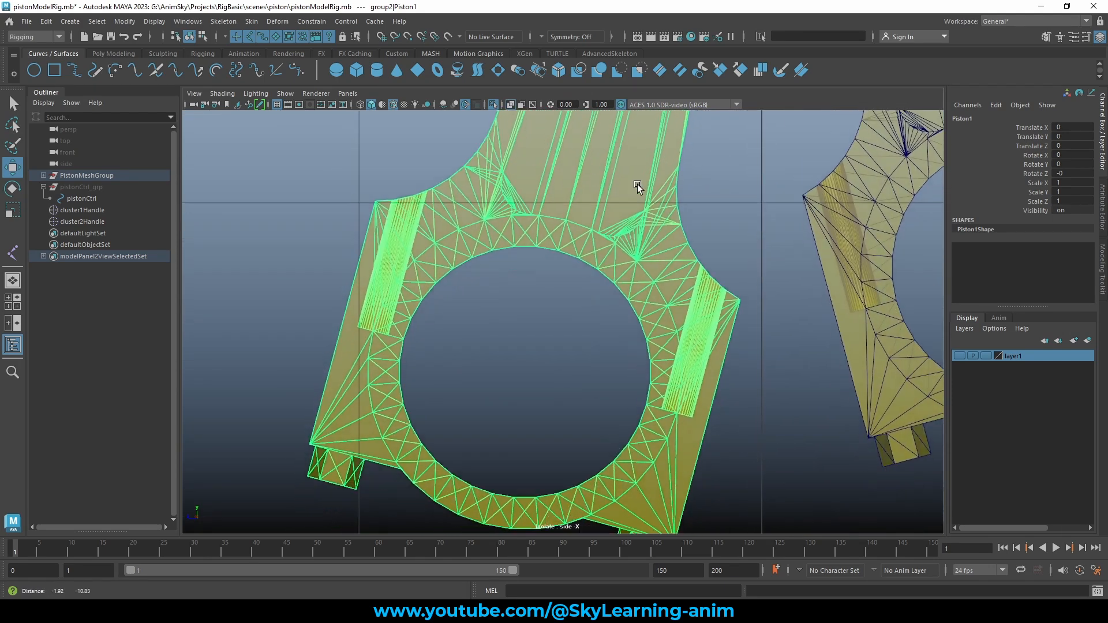
right_drag(563, 153, 508, 178)
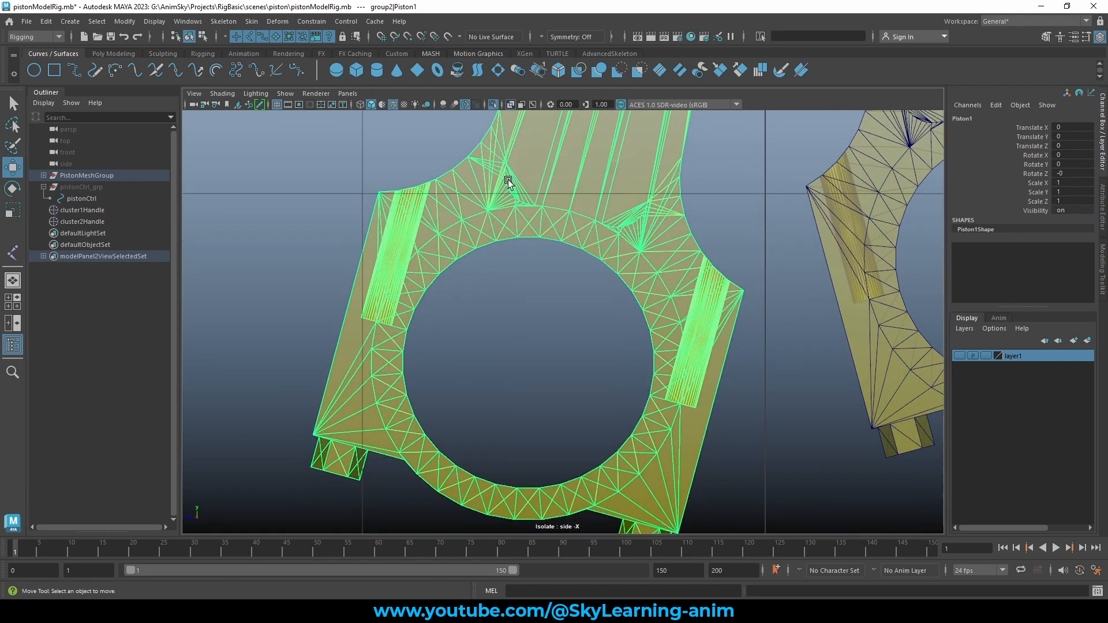
click(13, 124)
mouse_move(571, 272)
alt+middle_down()
mouse_move(598, 247)
mouse_move(655, 237)
alt+middle_up()
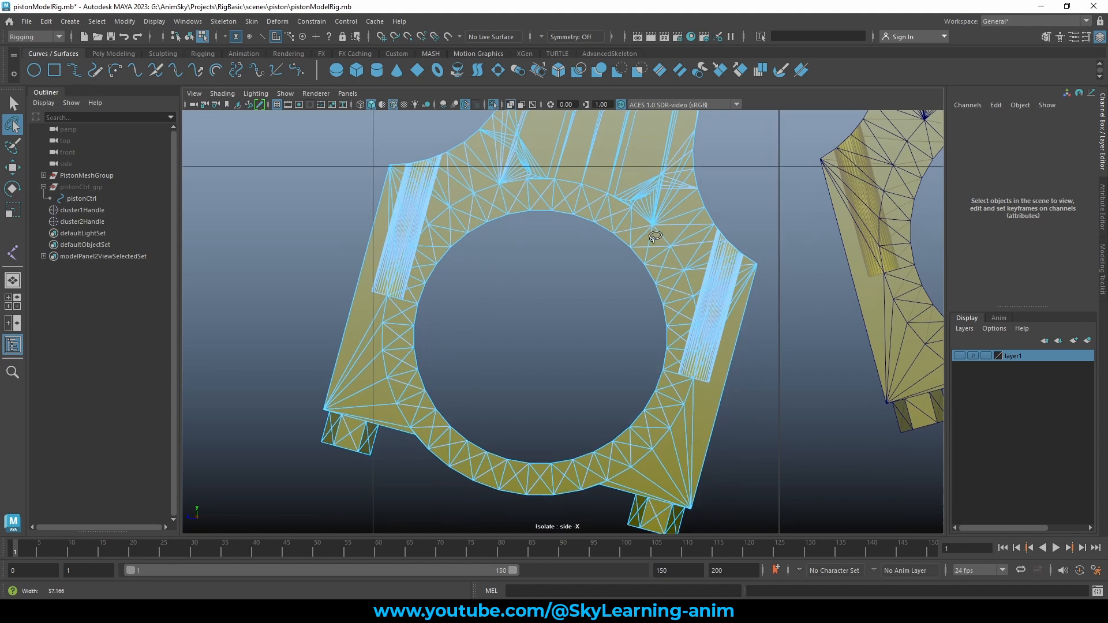
scroll(656, 237, up, 1)
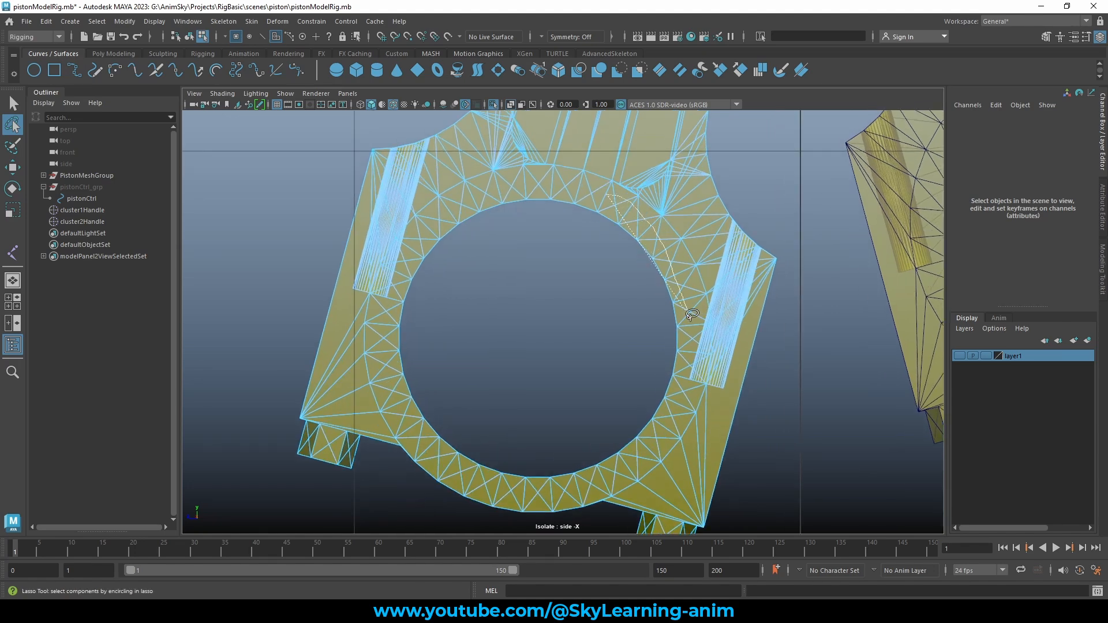
mouse_move(691, 356)
mouse_down()
mouse_move(652, 438)
mouse_move(536, 493)
mouse_move(444, 456)
mouse_move(382, 364)
mouse_move(387, 297)
mouse_move(416, 239)
mouse_up()
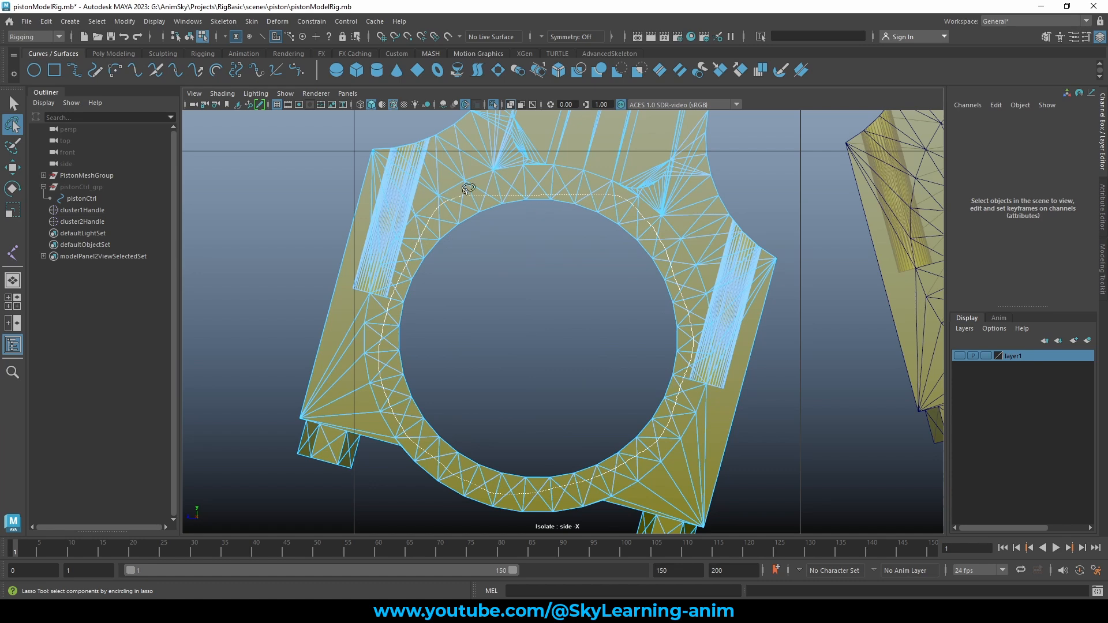
drag(571, 177, 600, 177)
key(w)
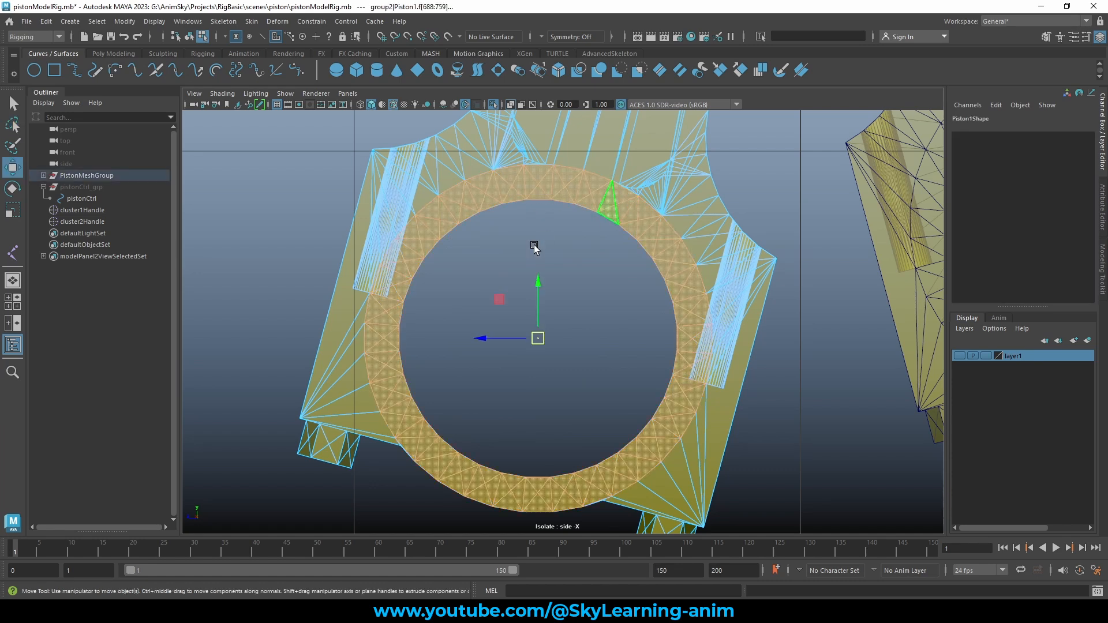
click(277, 22)
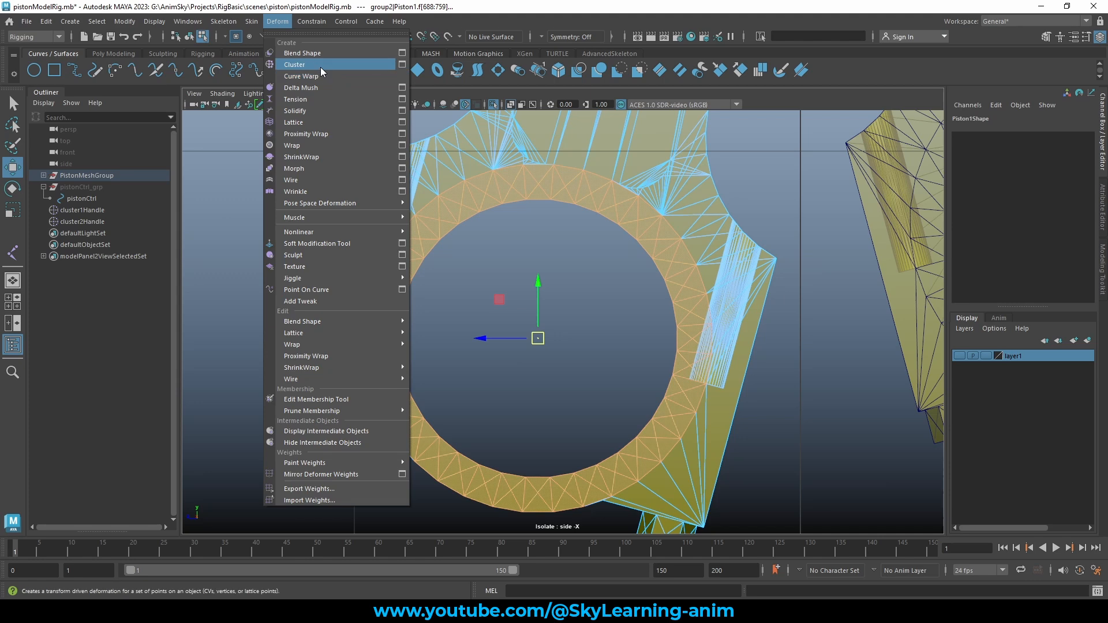
click(316, 66)
Select the small-end ring faces of the same connecting rod with the Lasso tool and create a cluster deformer from them
scroll(643, 305, down, 6)
alt+middle_drag(649, 427, 621, 529)
alt+middle_drag(681, 283, 618, 528)
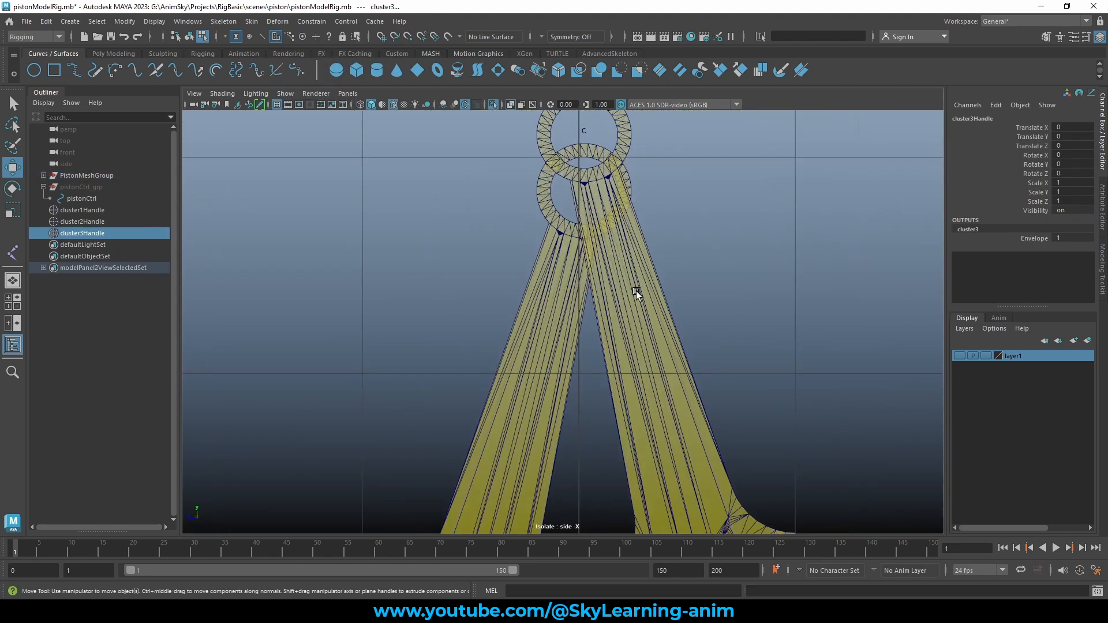
alt+middle_drag(636, 290, 581, 454)
scroll(531, 310, up, 3)
alt+middle_drag(650, 347, 710, 241)
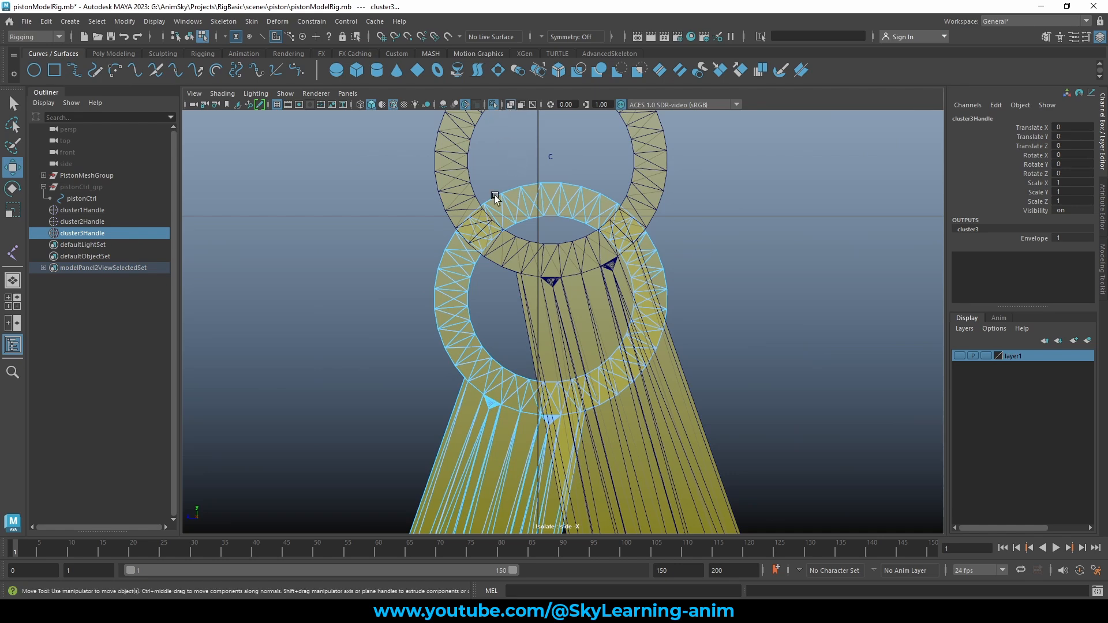
scroll(485, 214, up, 3)
click(15, 124)
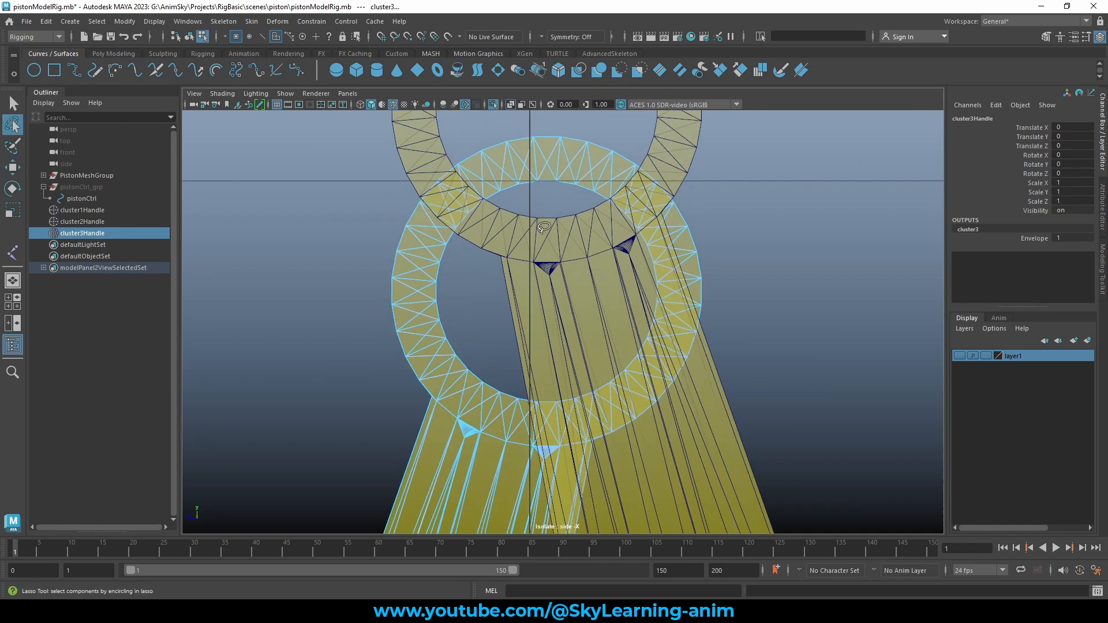
mouse_move(576, 155)
mouse_down()
mouse_move(652, 209)
mouse_move(686, 292)
mouse_move(655, 375)
mouse_move(597, 425)
mouse_move(511, 417)
mouse_move(444, 381)
mouse_move(413, 288)
mouse_move(427, 225)
mouse_move(460, 171)
mouse_move(525, 149)
mouse_move(568, 155)
mouse_up()
key(w)
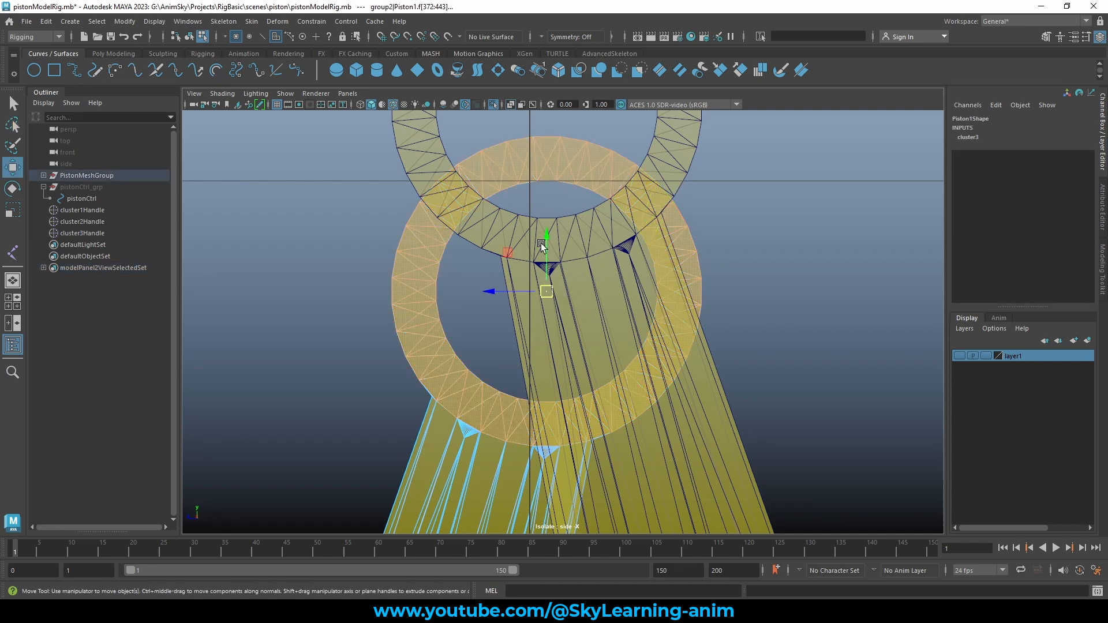
click(281, 26)
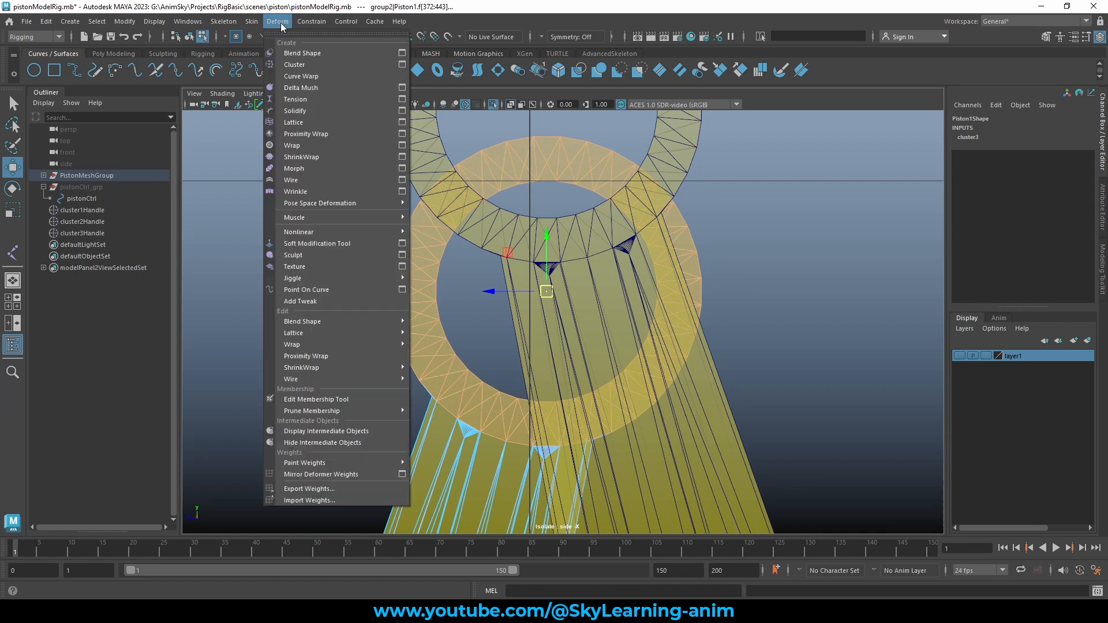
click(321, 70)
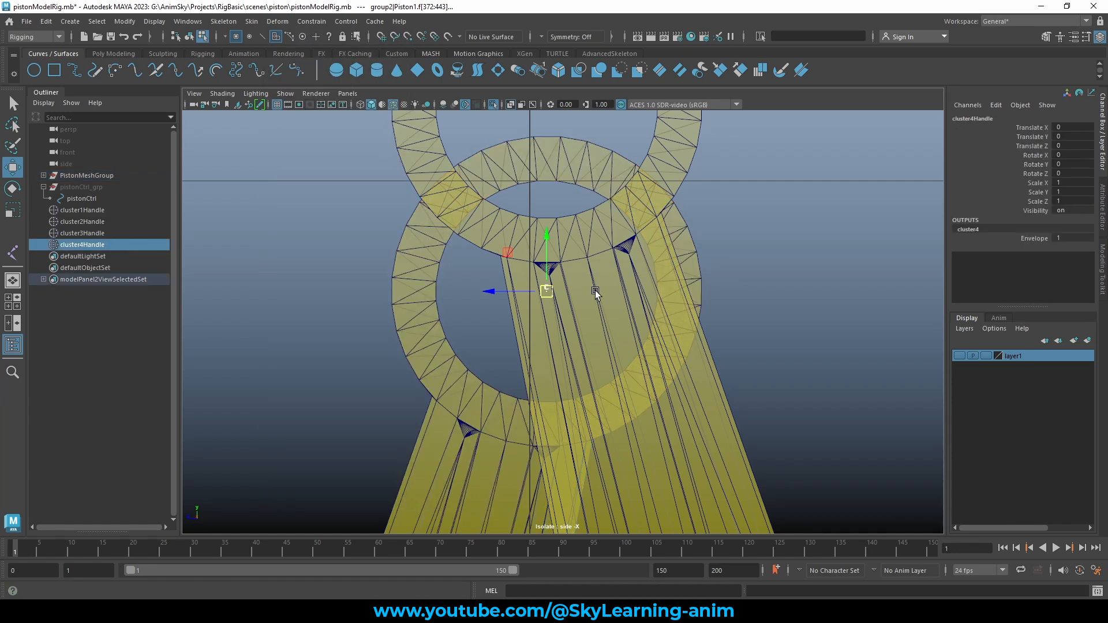
click(787, 228)
Switch to the perspective view and hide PistonMeshGroup, leaving only the cluster handles in view
key(space)
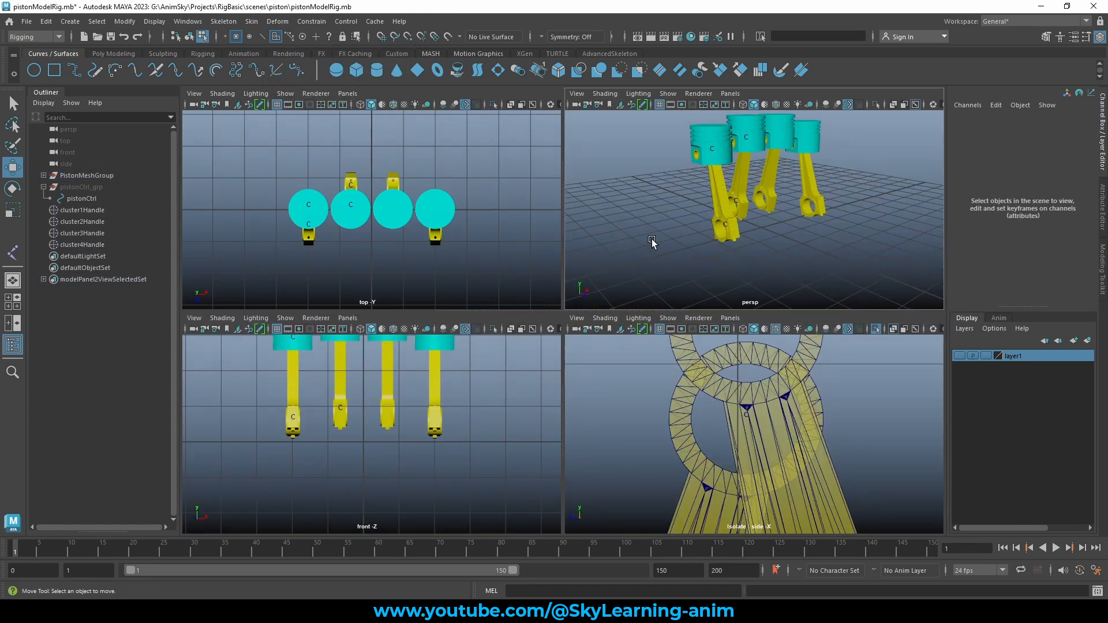
key(space)
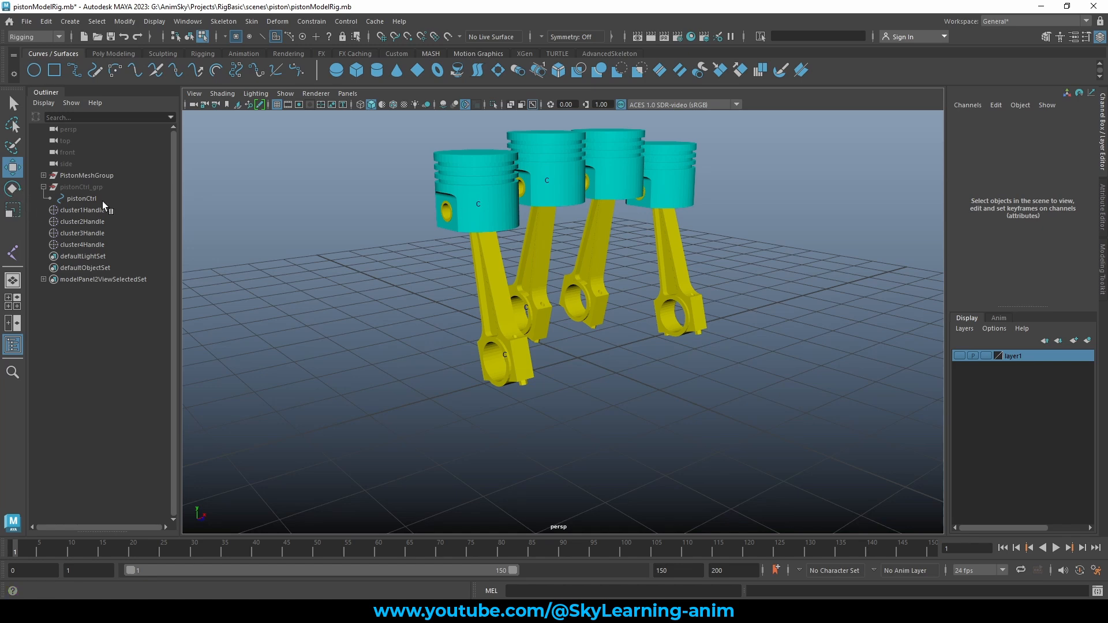
click(87, 176)
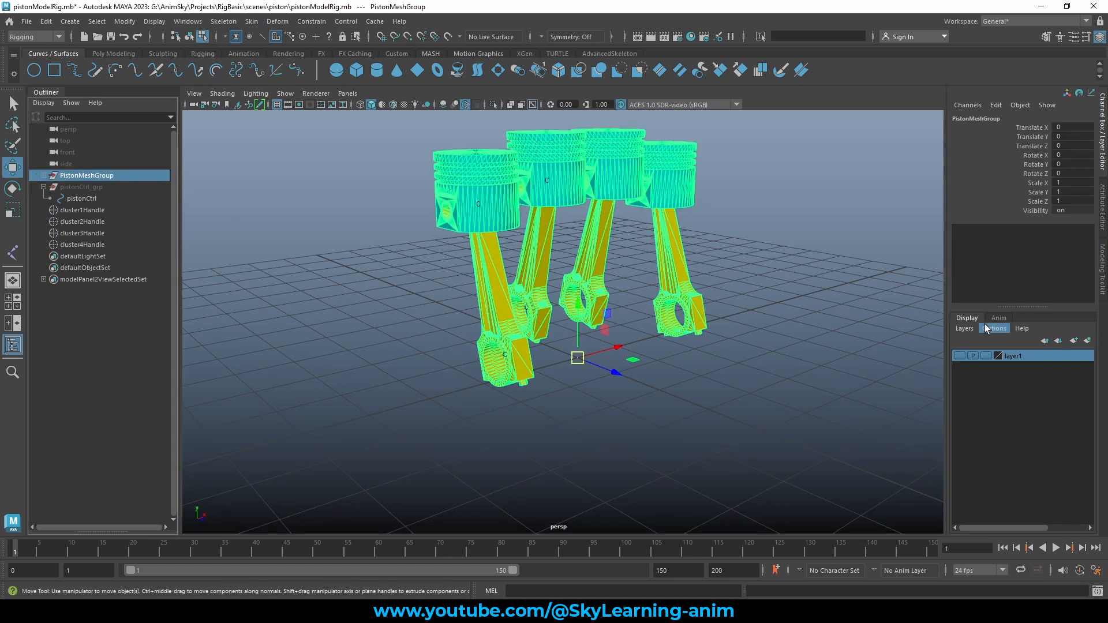
key(ctrl+h)
click(618, 232)
alt+drag(618, 232, 380, 460)
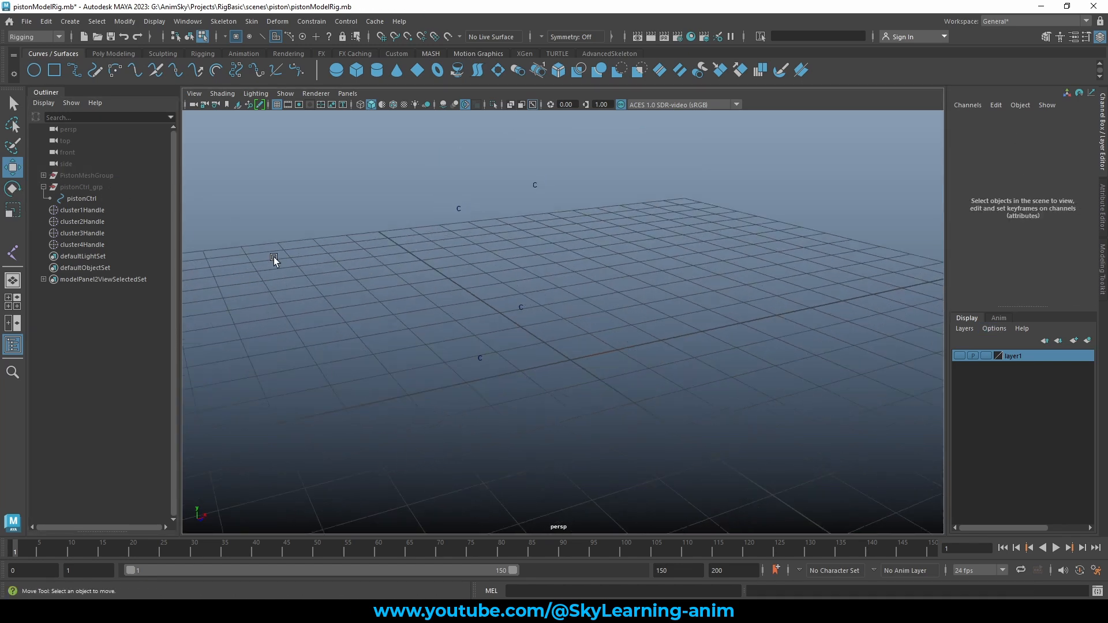
Create a single joint and snap it to the big-end cluster of the outer connecting rod
click(223, 21)
click(247, 49)
click(354, 330)
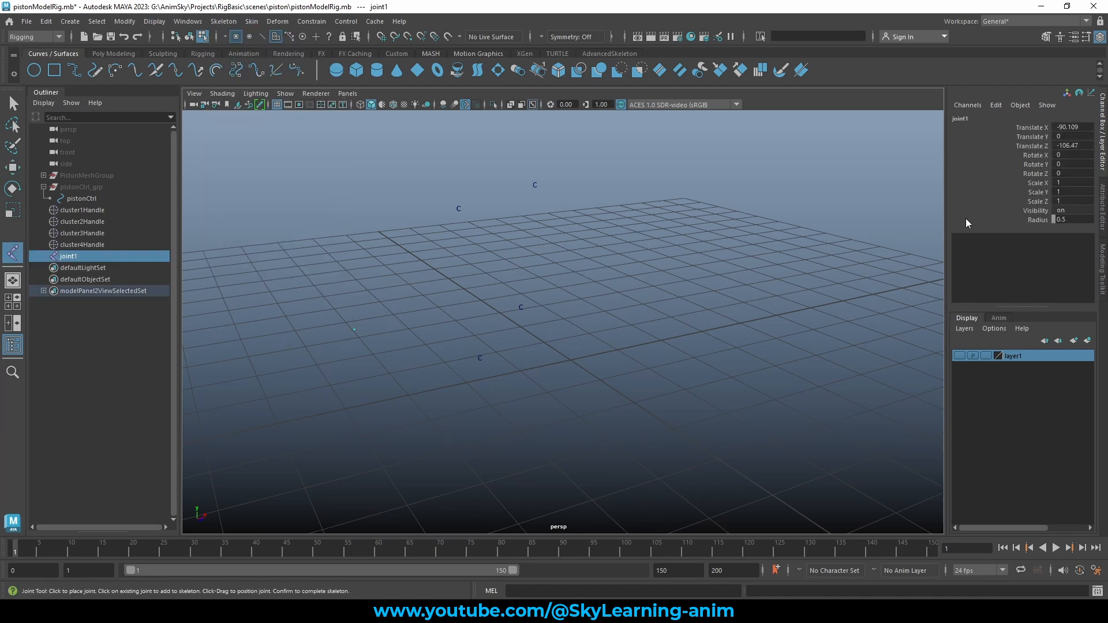
key(w)
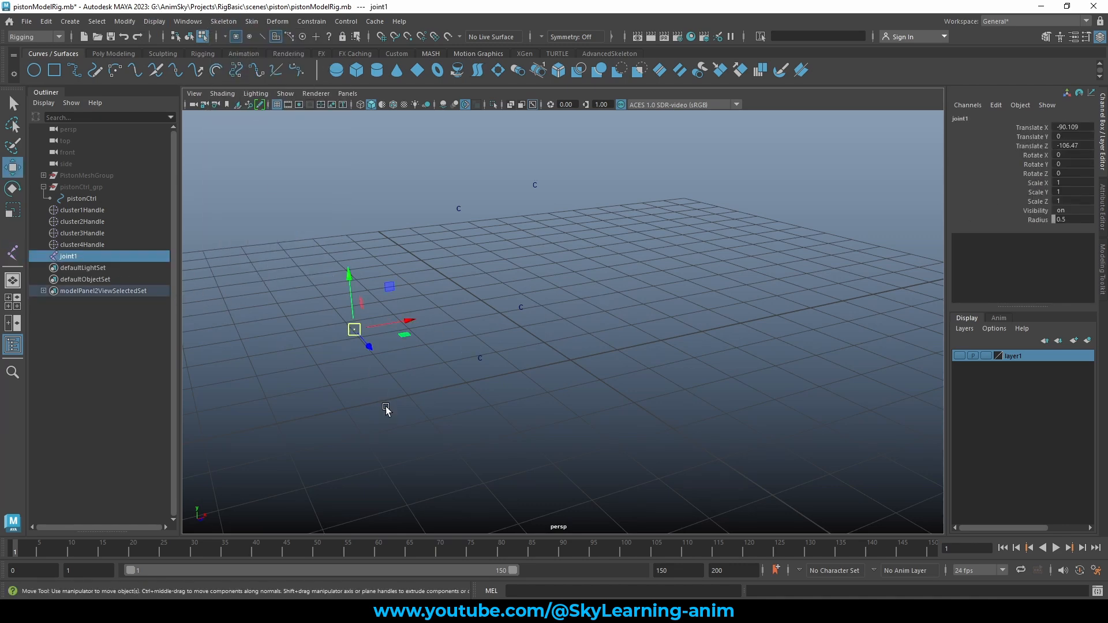
alt+drag(573, 391, 429, 368)
key(v)
mouse_move(450, 353)
middle_down()
mouse_move(495, 349)
mouse_move(448, 353)
middle_up()
Duplicate the joint and snap the copy to the small-end cluster of the same rod
key(ctrl+d)
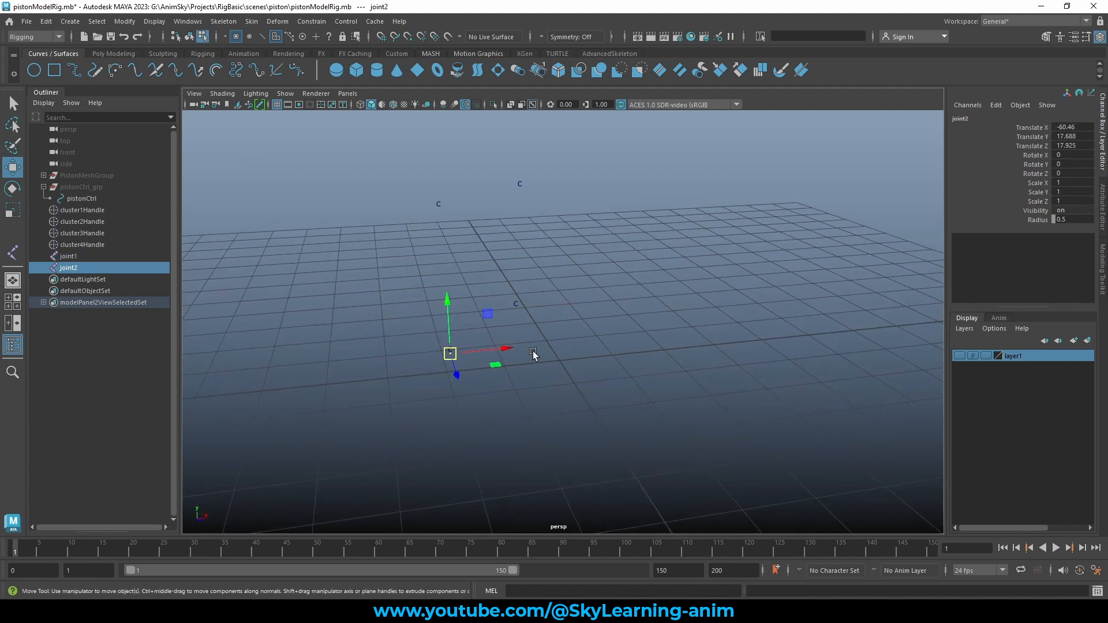
key(v)
middle_drag(427, 235, 434, 179)
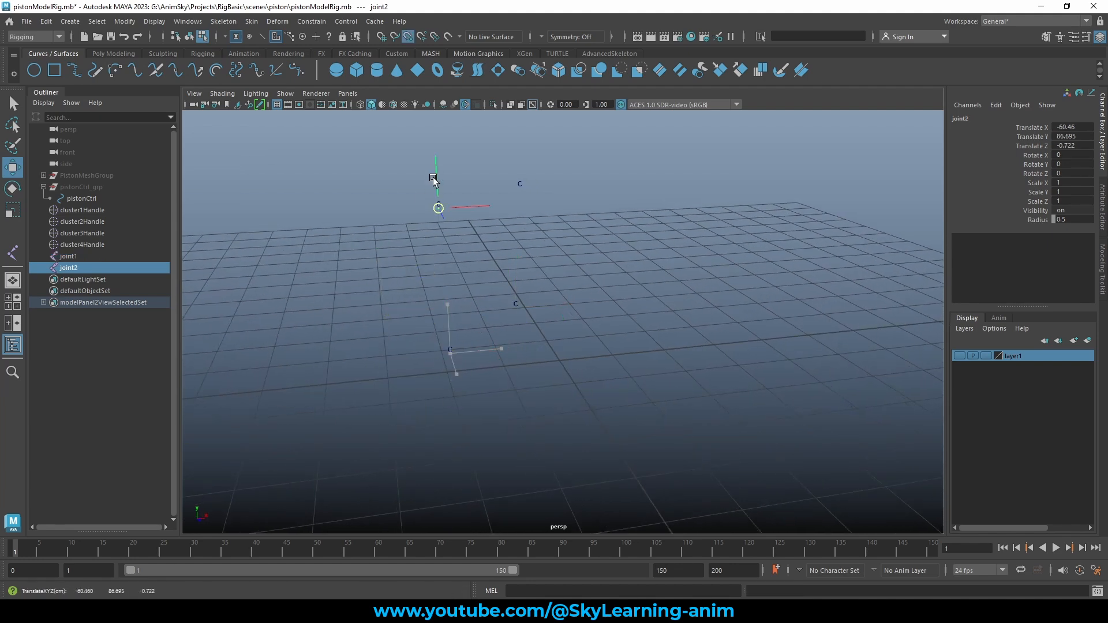
alt+drag(533, 285, 262, 349)
Parent joint2 under joint1 to form a two-joint chain along the rod
click(87, 259)
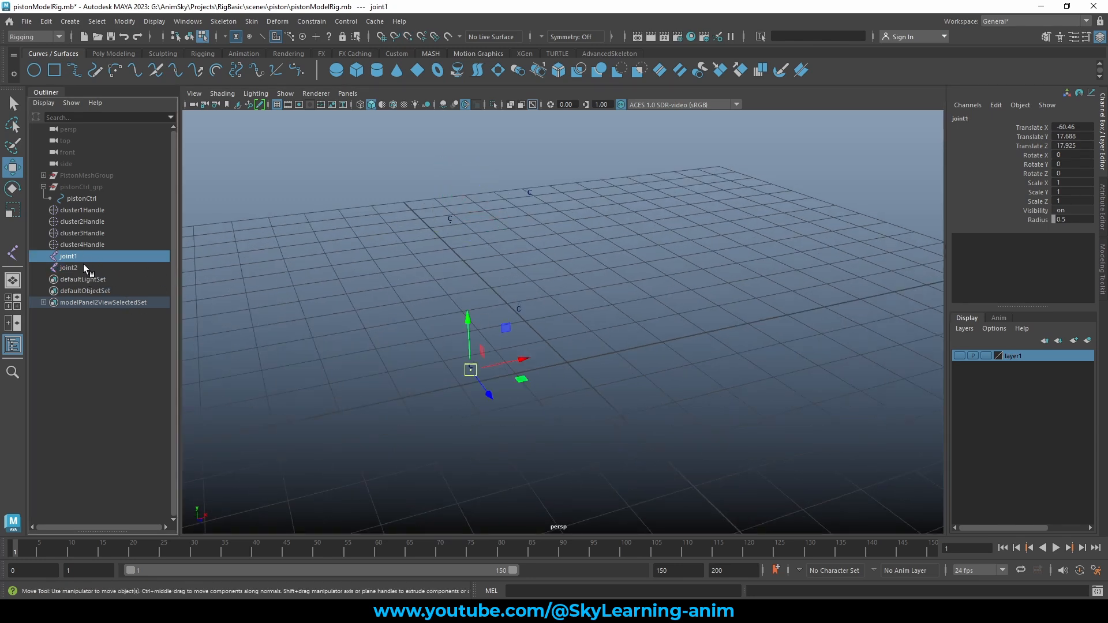
click(79, 267)
mouse_move(79, 267)
middle_down()
mouse_move(85, 257)
mouse_move(65, 257)
middle_up()
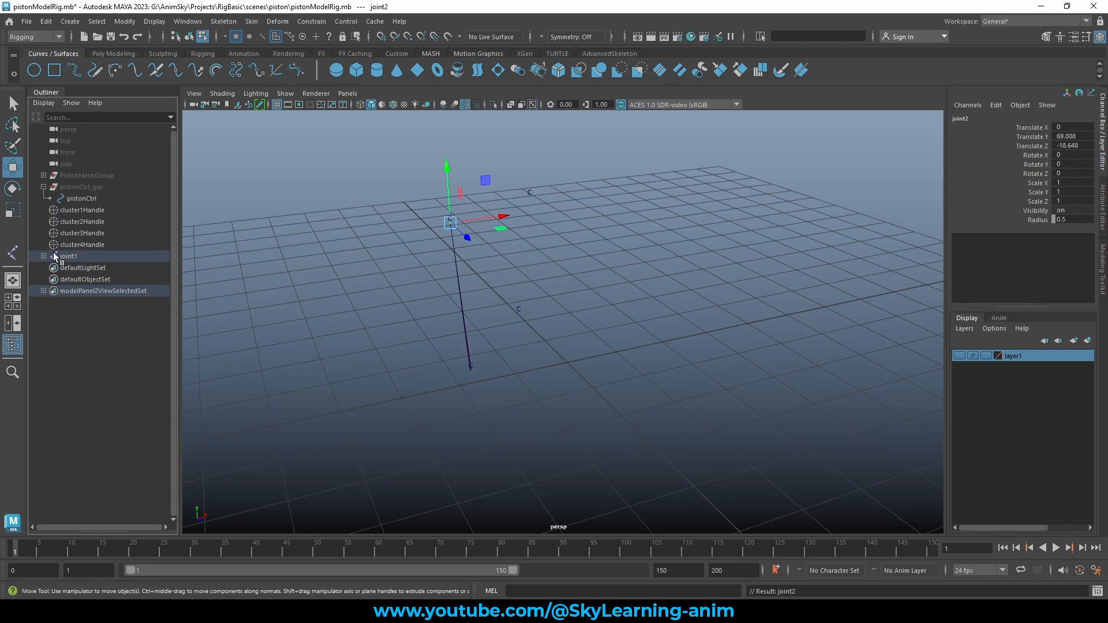
Duplicate the joint1 chain and snap the copy's root joint to the big-end cluster of the neighbouring connecting rod
click(64, 257)
alt+drag(662, 334, 514, 373)
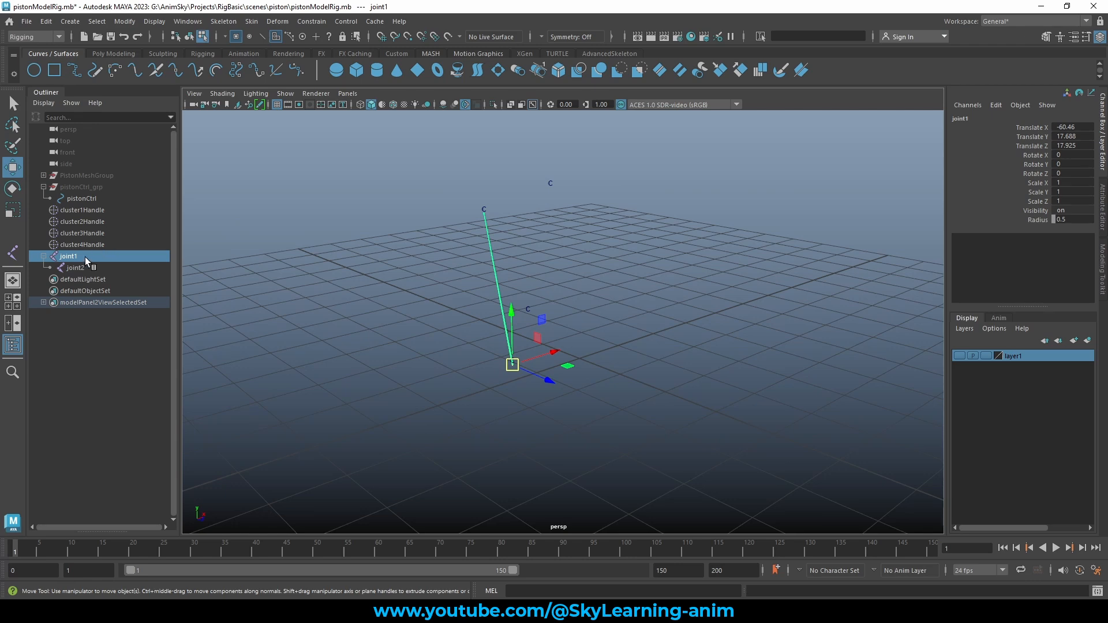
key(ctrl+d)
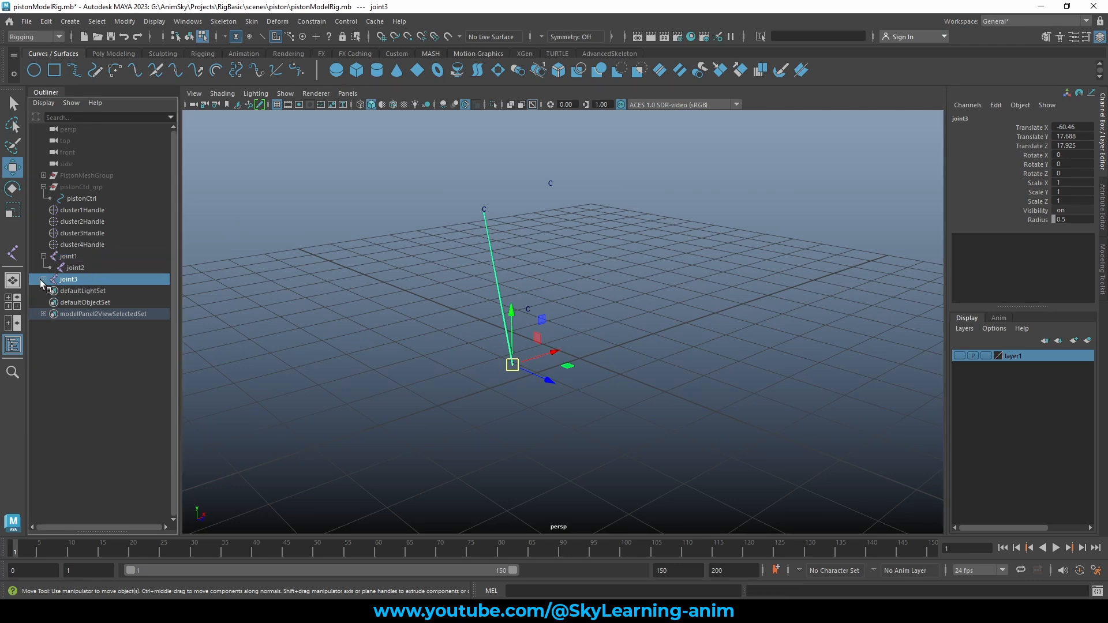
click(42, 279)
alt+drag(569, 351, 600, 338)
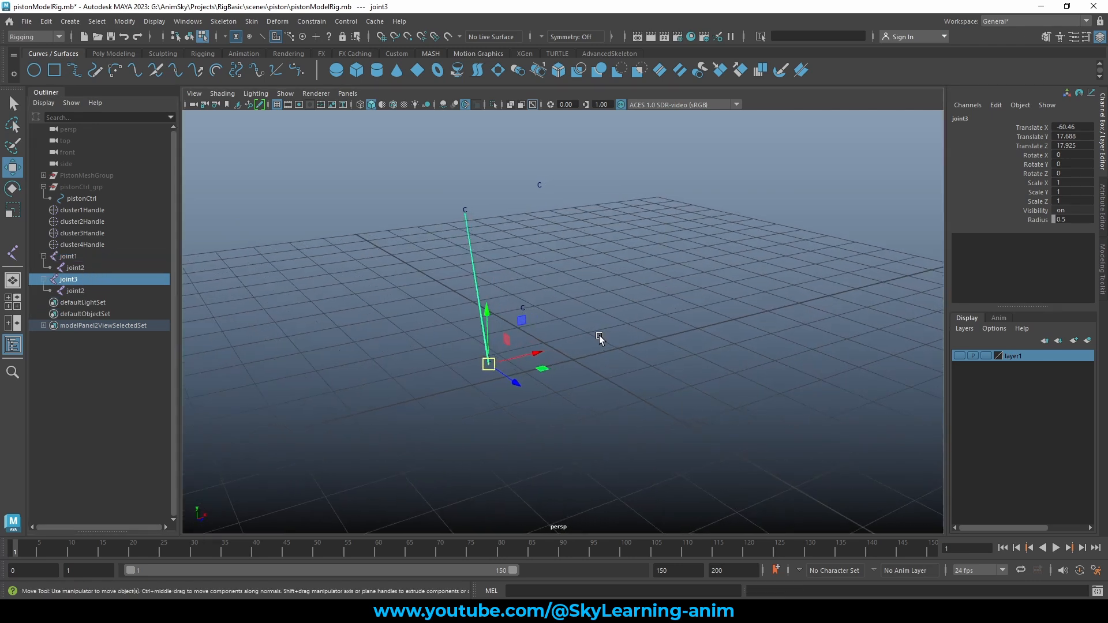
key(v)
middle_drag(583, 312, 564, 307)
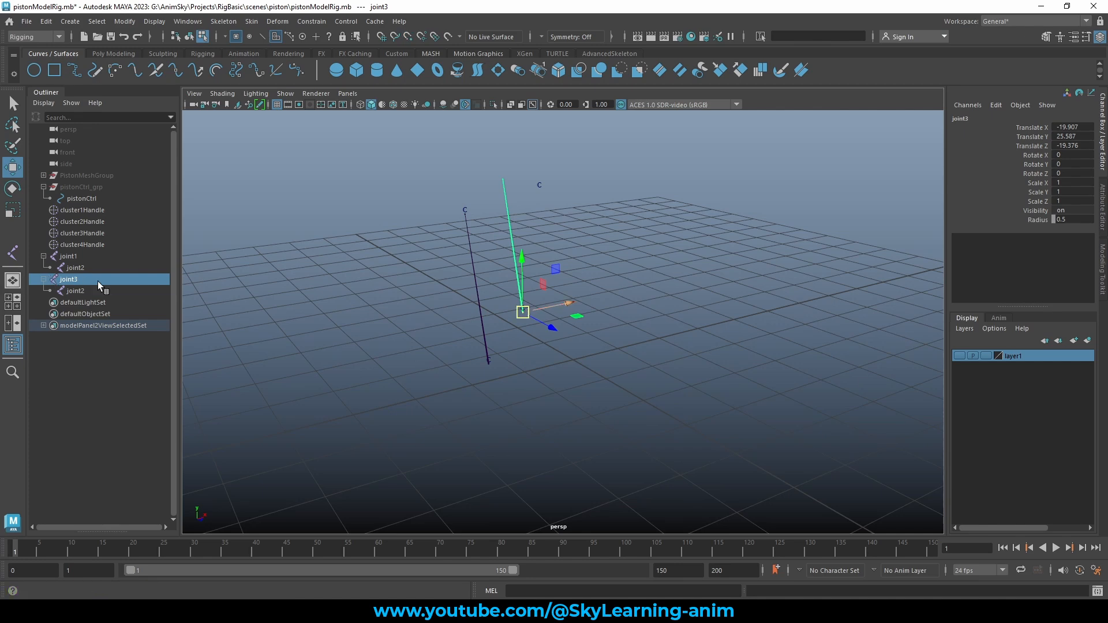
Snap the end joint of the joint3 chain to the small-end cluster of its connecting rod
click(75, 290)
key(v)
middle_drag(301, 280, 643, 173)
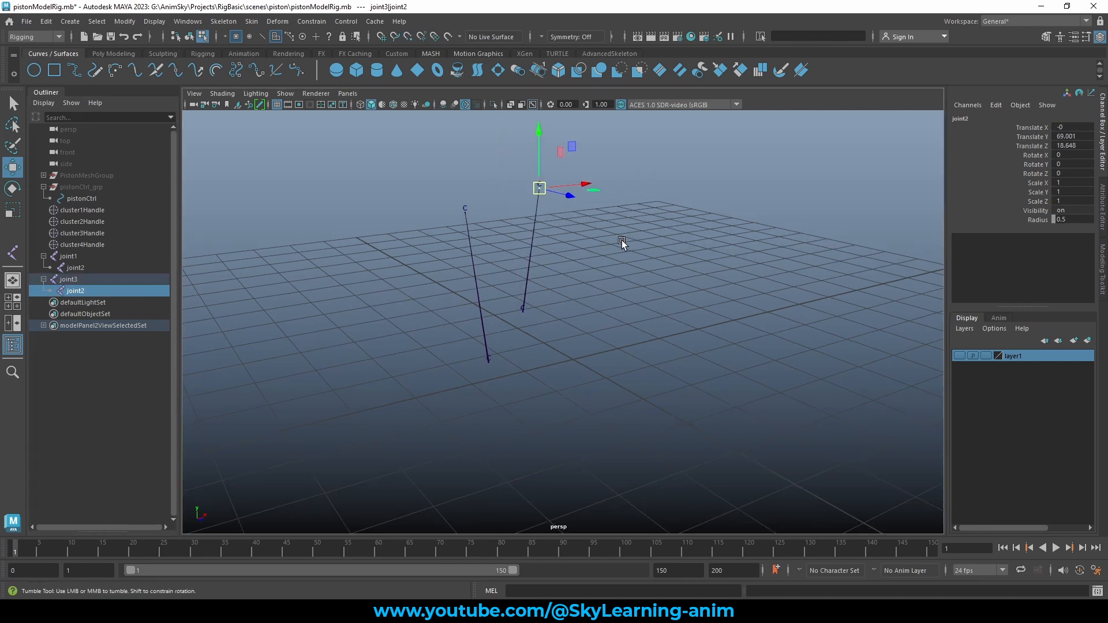
Delete the four cluster handles, cluster1Handle through cluster4Handle
alt+drag(622, 242, 639, 240)
drag(77, 209, 74, 244)
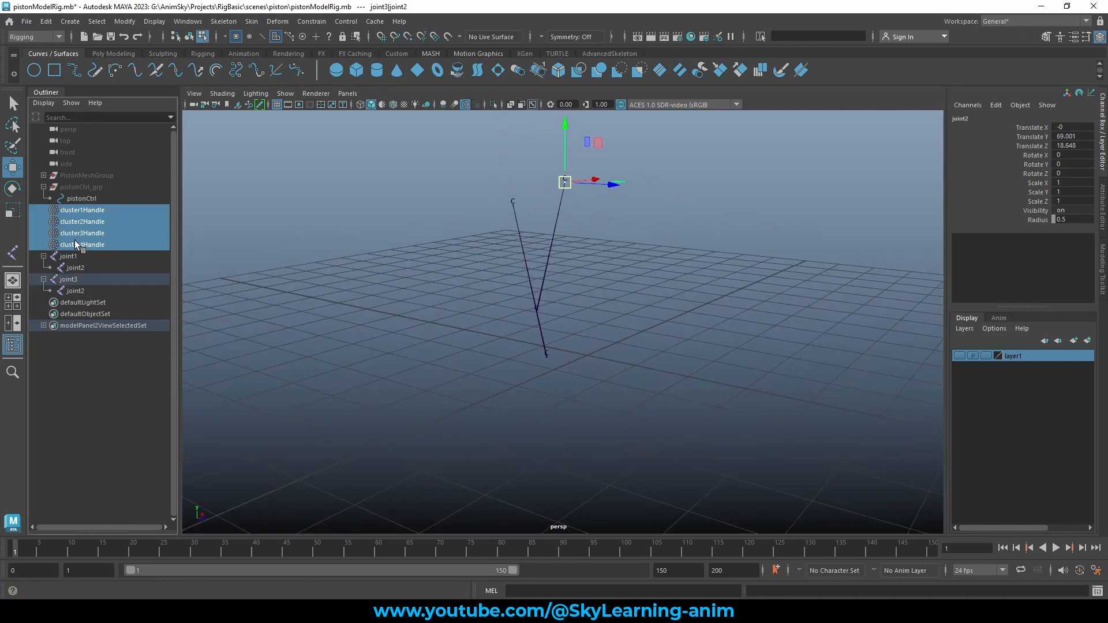
key(Delete)
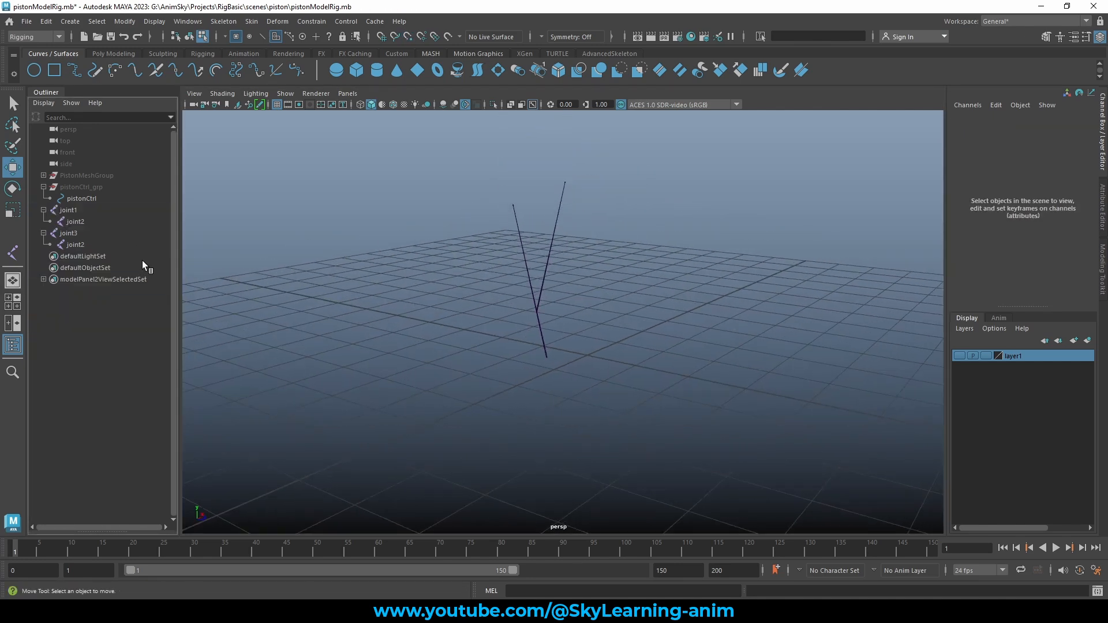
Clear the joint selection and switch the selection mode to object type
click(77, 210)
ctrl+click(82, 233)
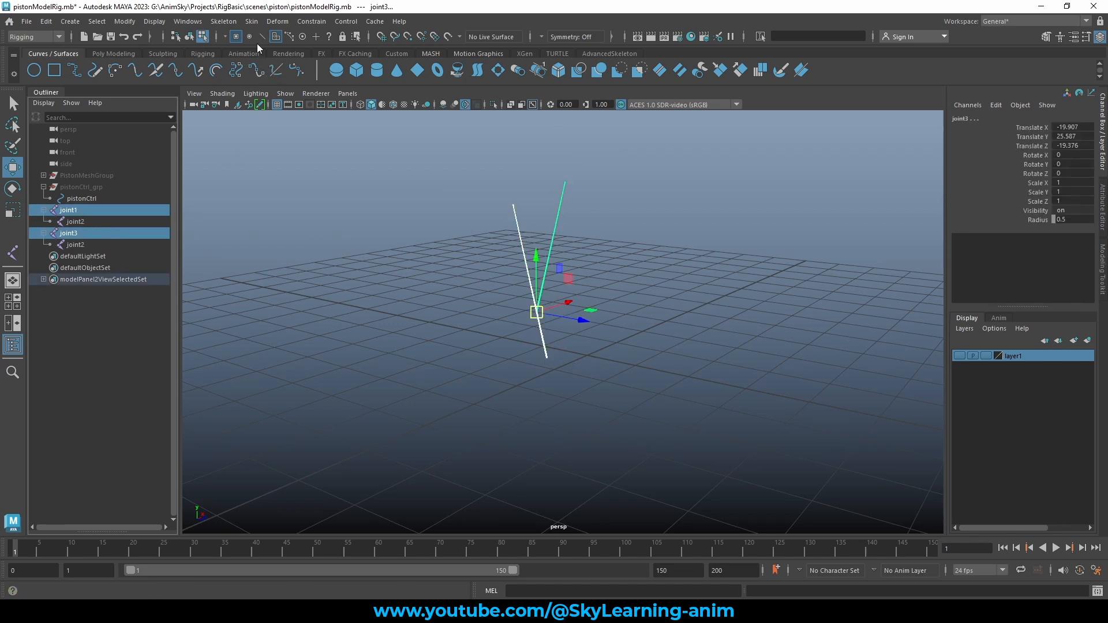
alt+drag(321, 164, 337, 161)
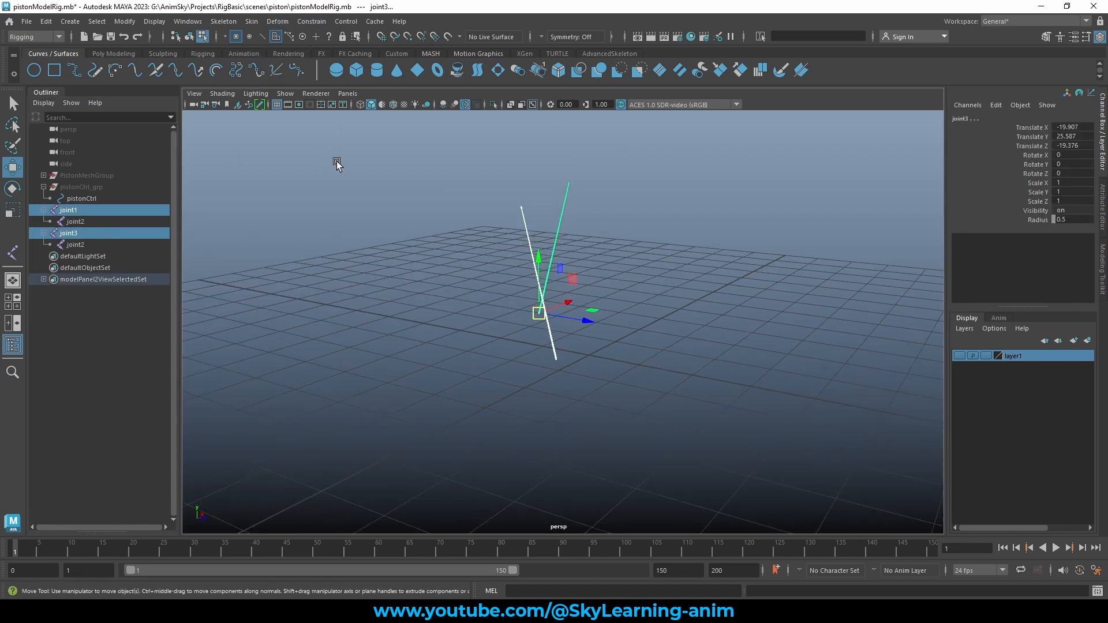
click(303, 168)
click(190, 36)
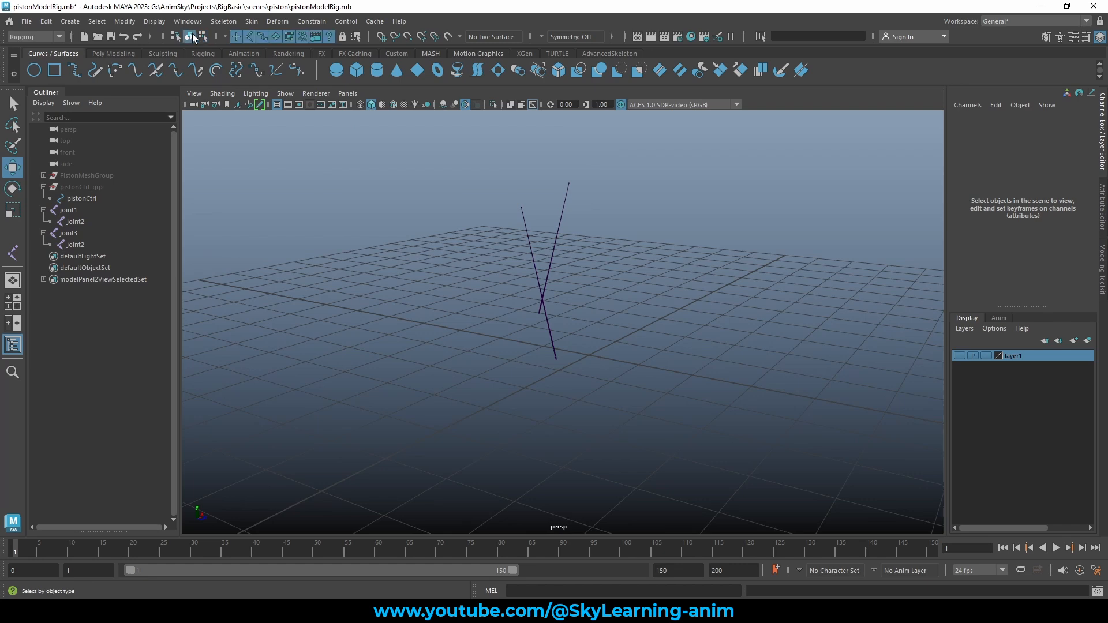
Orient the joint1 and joint3 chains with primary axis X, secondary axis Y and secondary world orientation Y, including their children
alt+drag(312, 208, 358, 209)
click(69, 210)
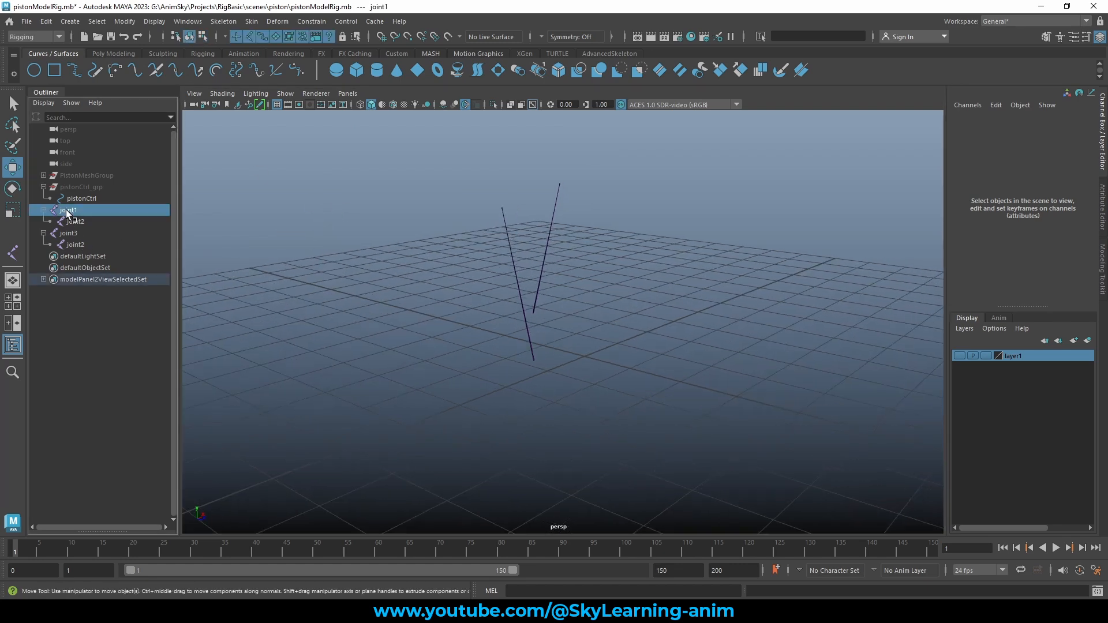
ctrl+click(77, 234)
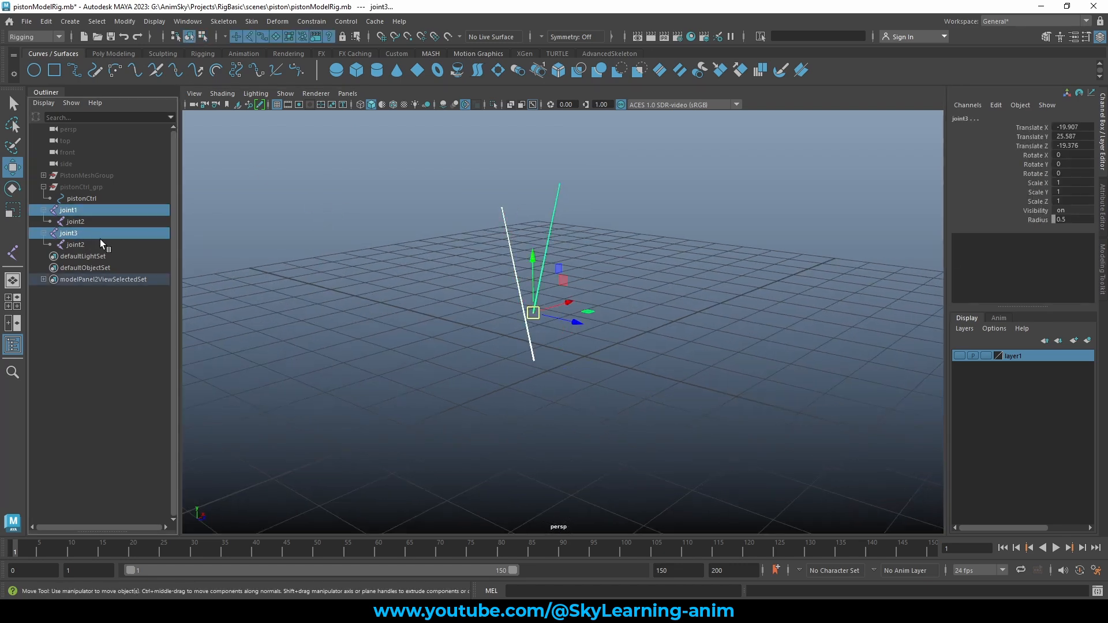
click(277, 21)
mouse_move(253, 26)
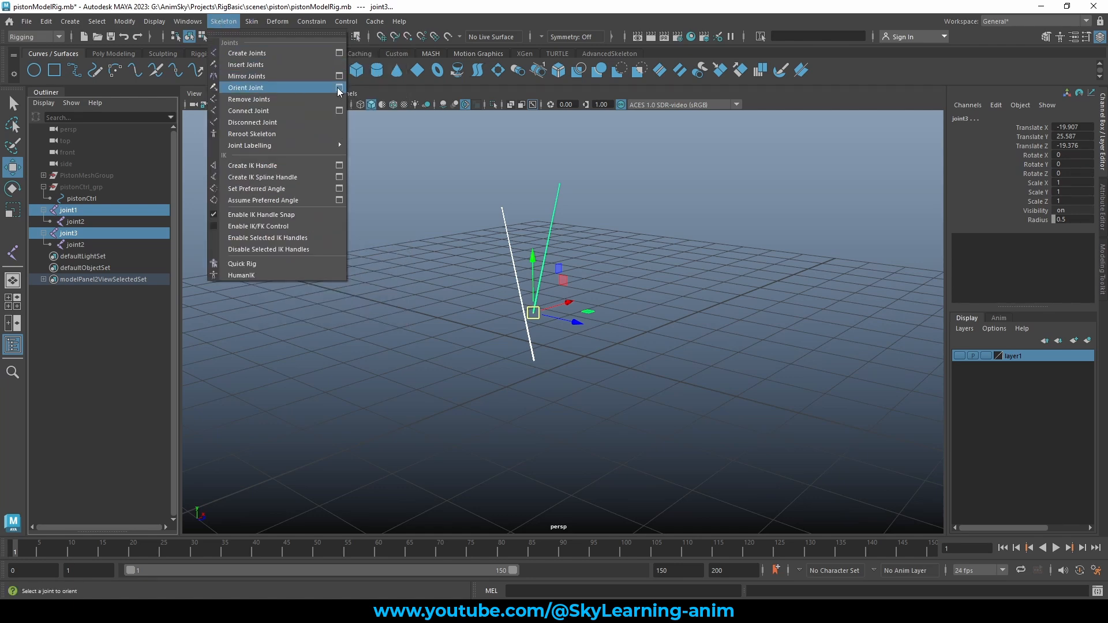
click(339, 88)
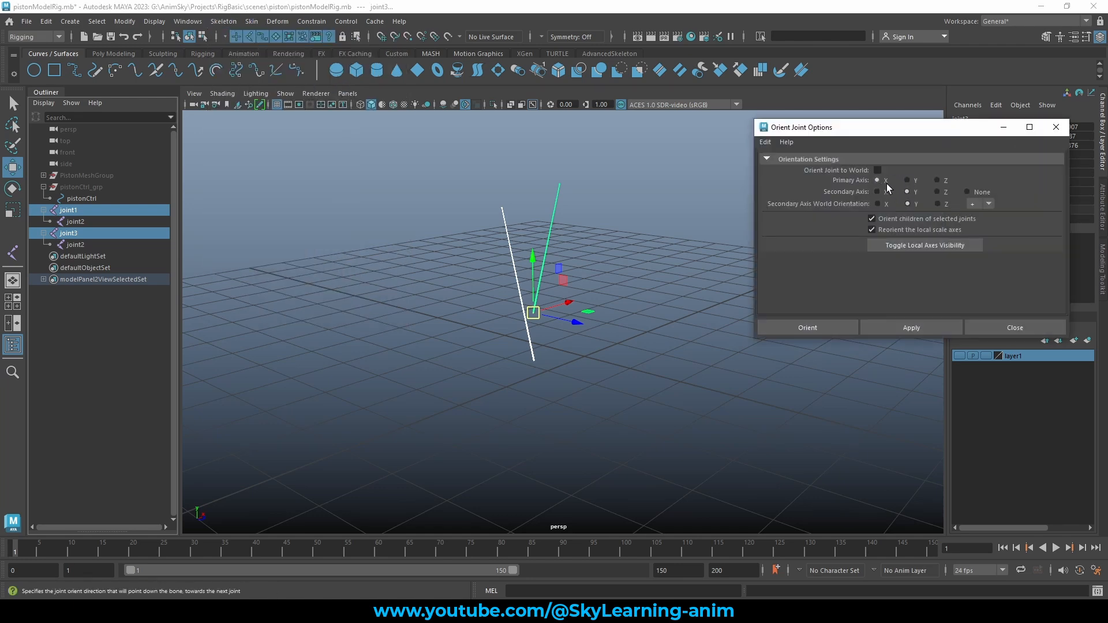
drag(899, 129, 813, 133)
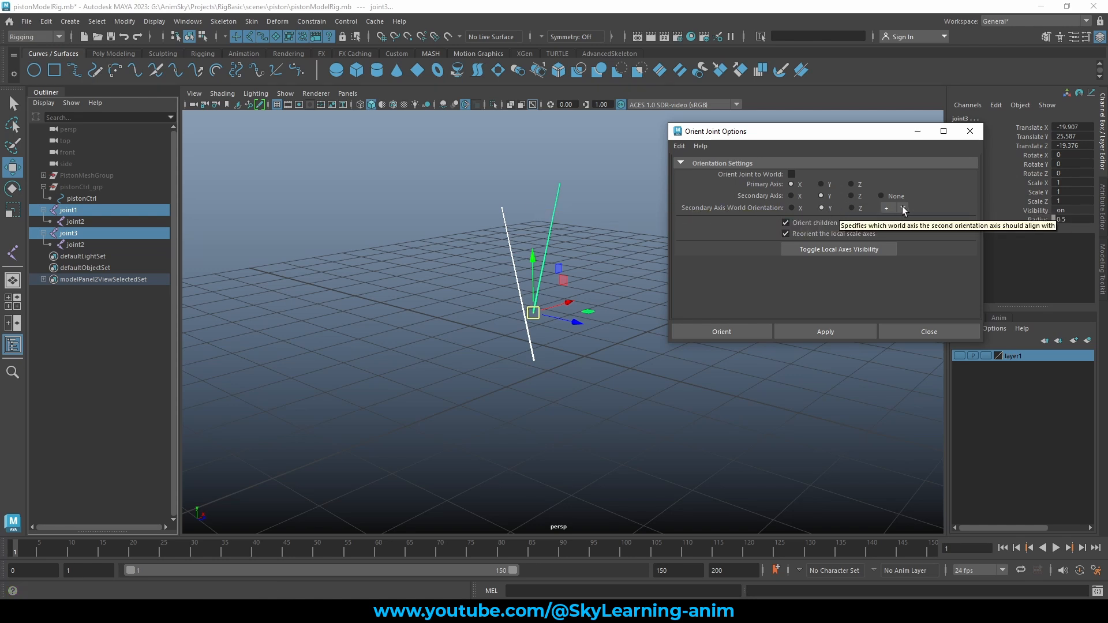
click(722, 333)
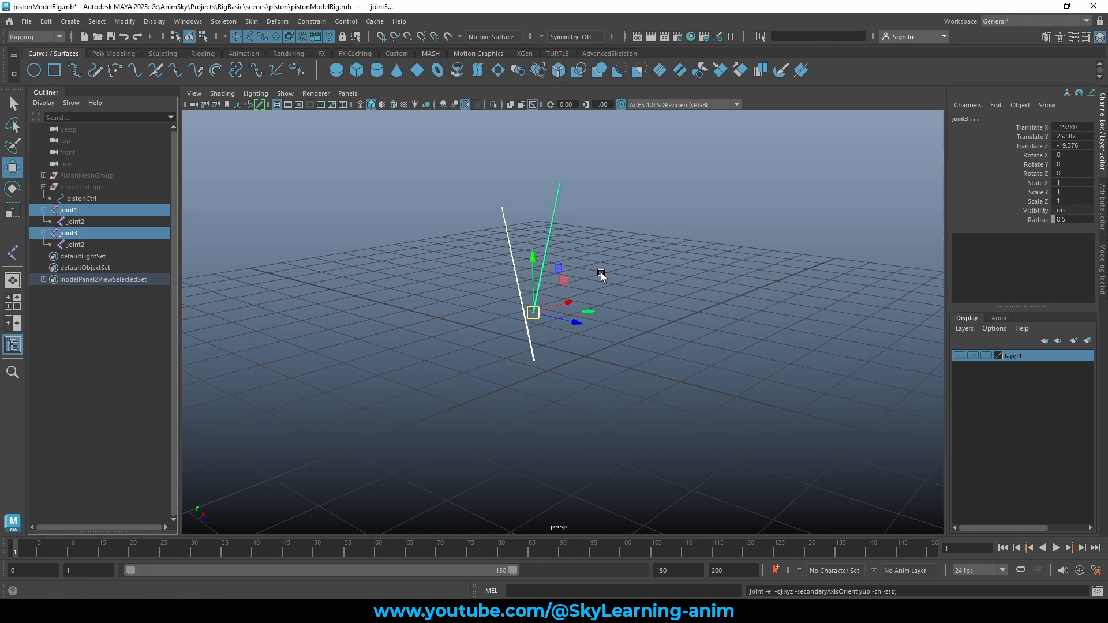
Examine the axis directions of the root and end joints in both chains
click(601, 273)
drag(527, 243, 461, 231)
key(w)
click(422, 179)
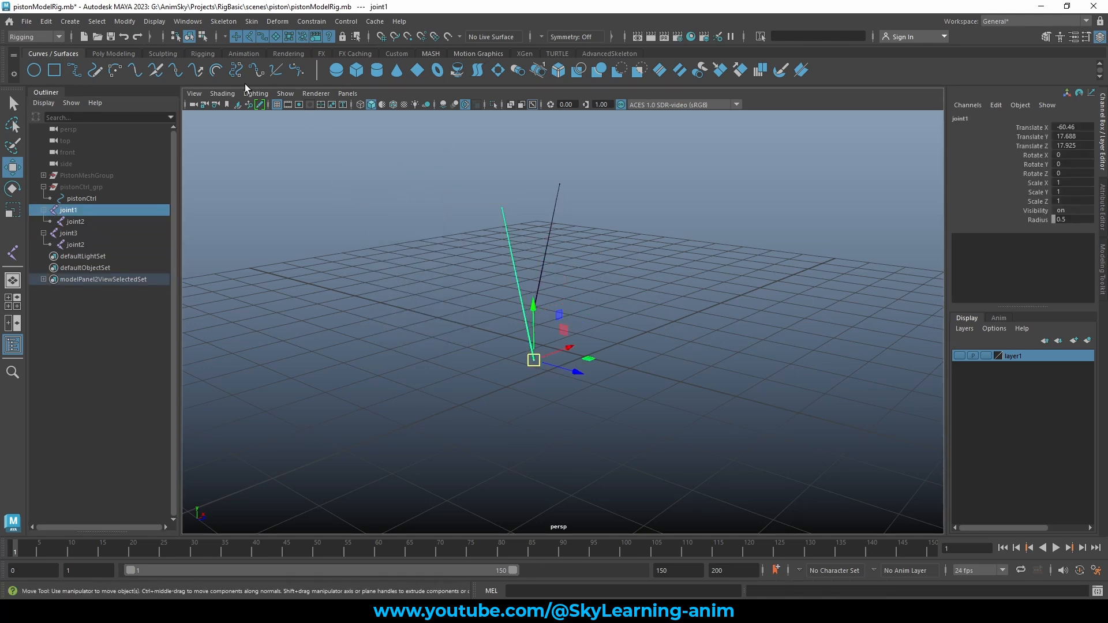
alt+drag(694, 316, 639, 324)
drag(594, 245, 511, 253)
alt+drag(633, 280, 544, 317)
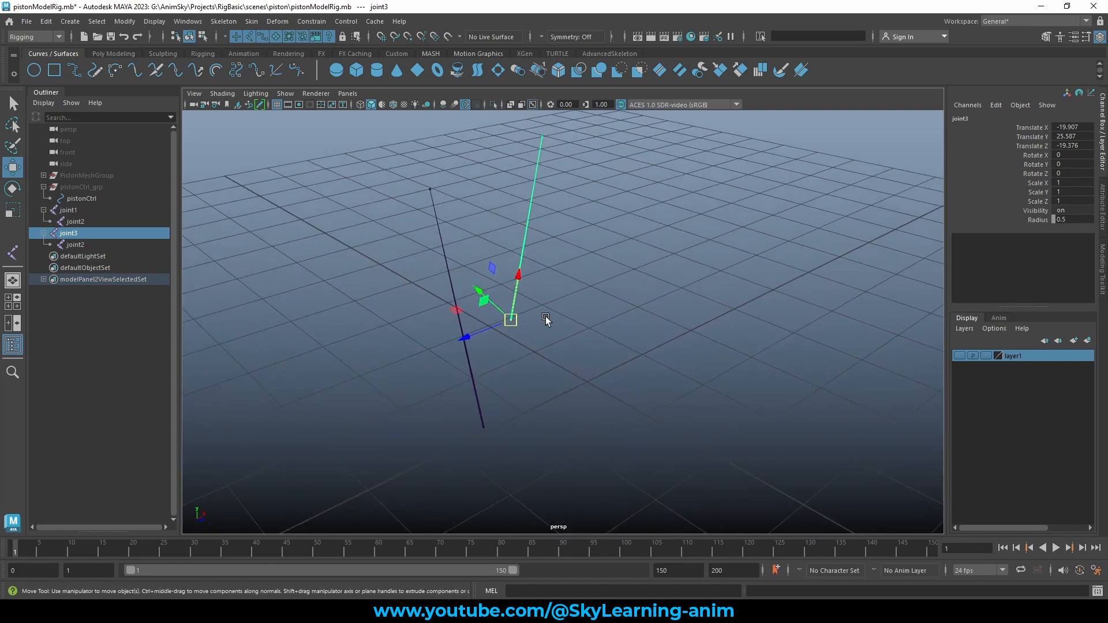
click(430, 189)
alt+drag(538, 233, 439, 215)
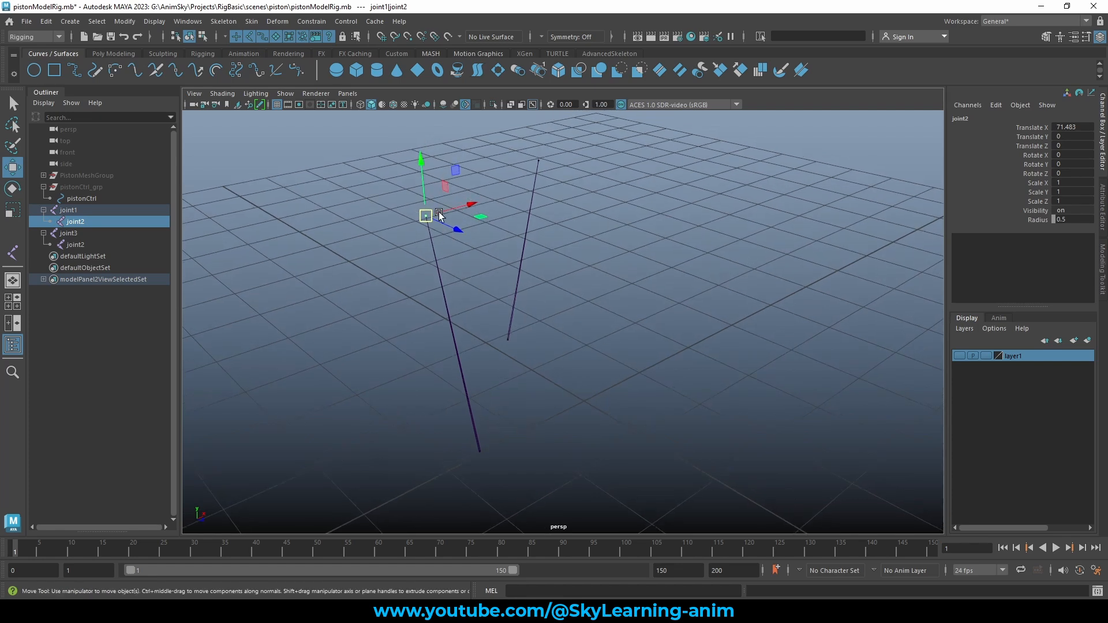
click(539, 160)
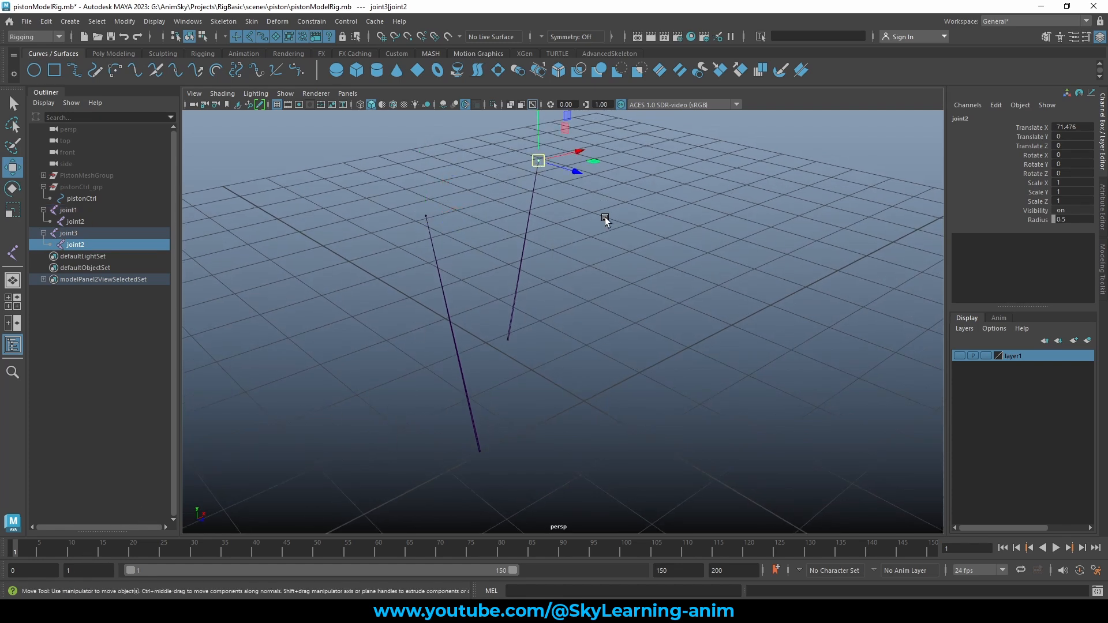
mouse_move(605, 217)
alt+mouse_down()
mouse_move(606, 245)
mouse_move(615, 235)
alt+mouse_up()
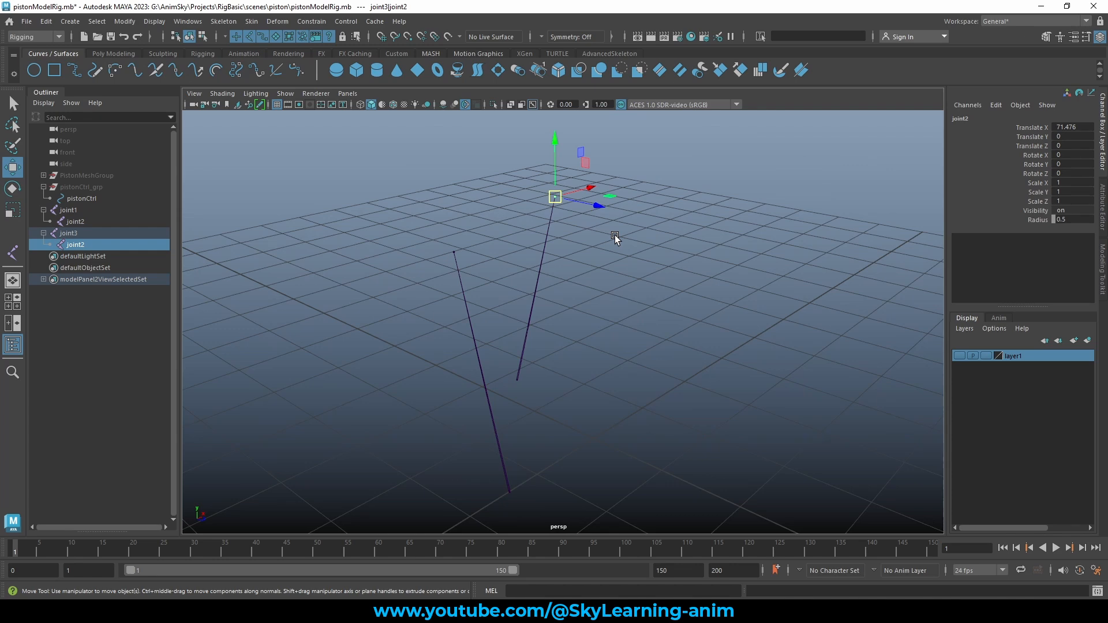
Compare the Joint Orient values of the two chains' end joints
click(1103, 202)
click(1103, 271)
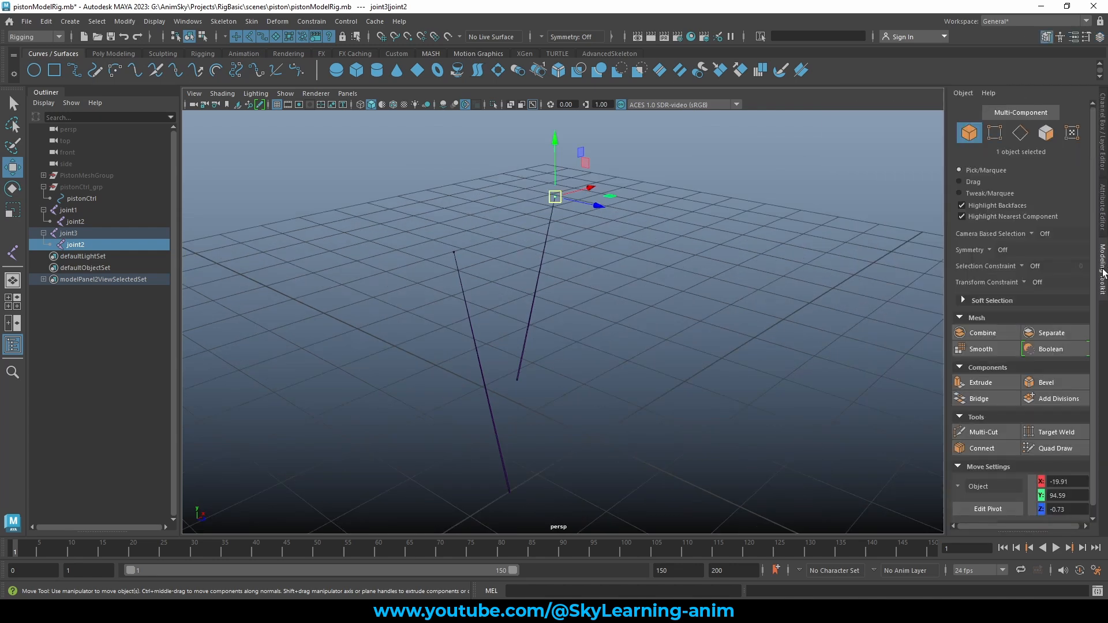
click(1102, 205)
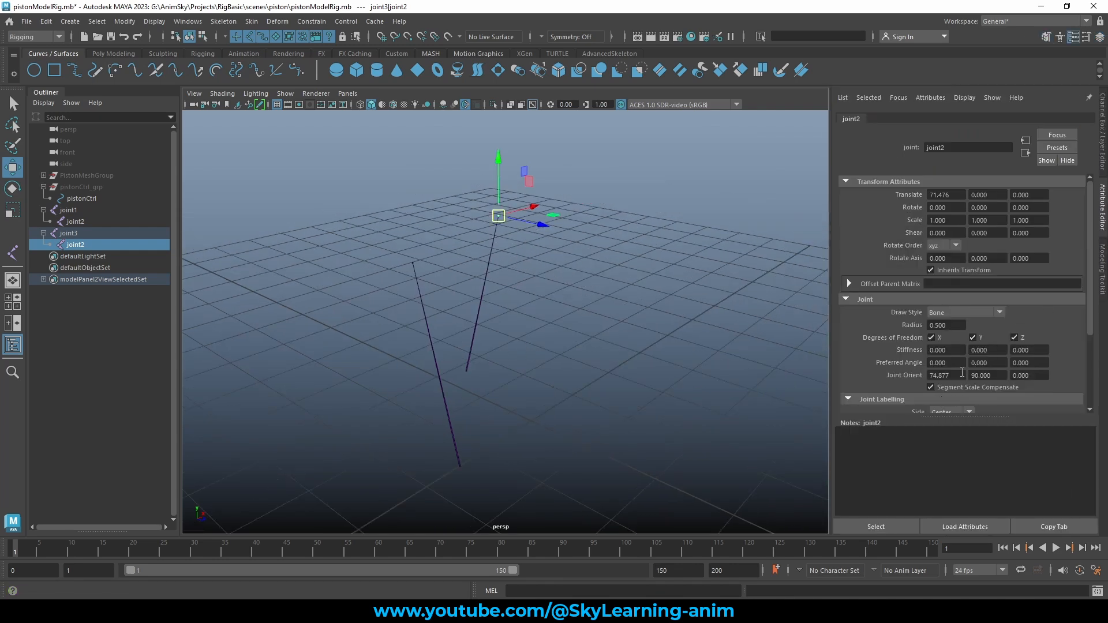
click(1000, 377)
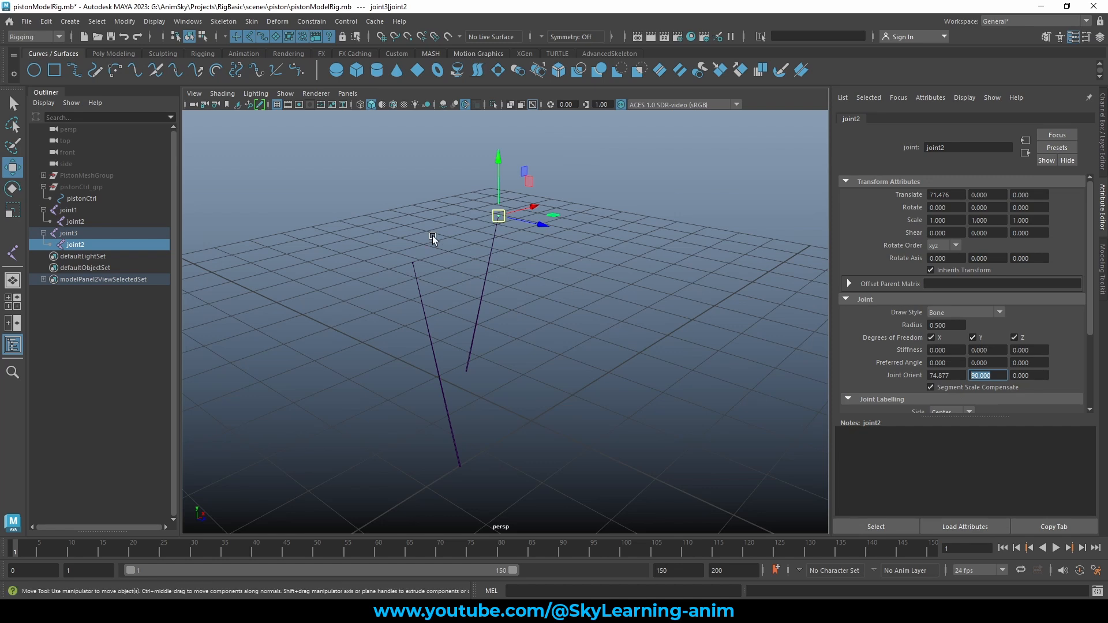
click(414, 260)
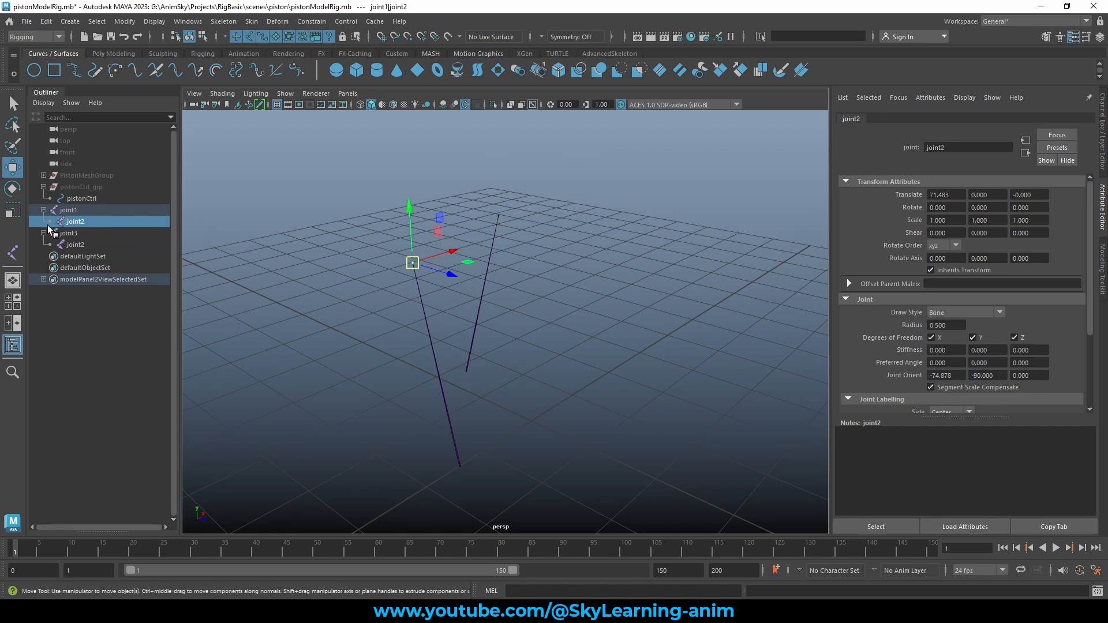
click(284, 94)
click(310, 129)
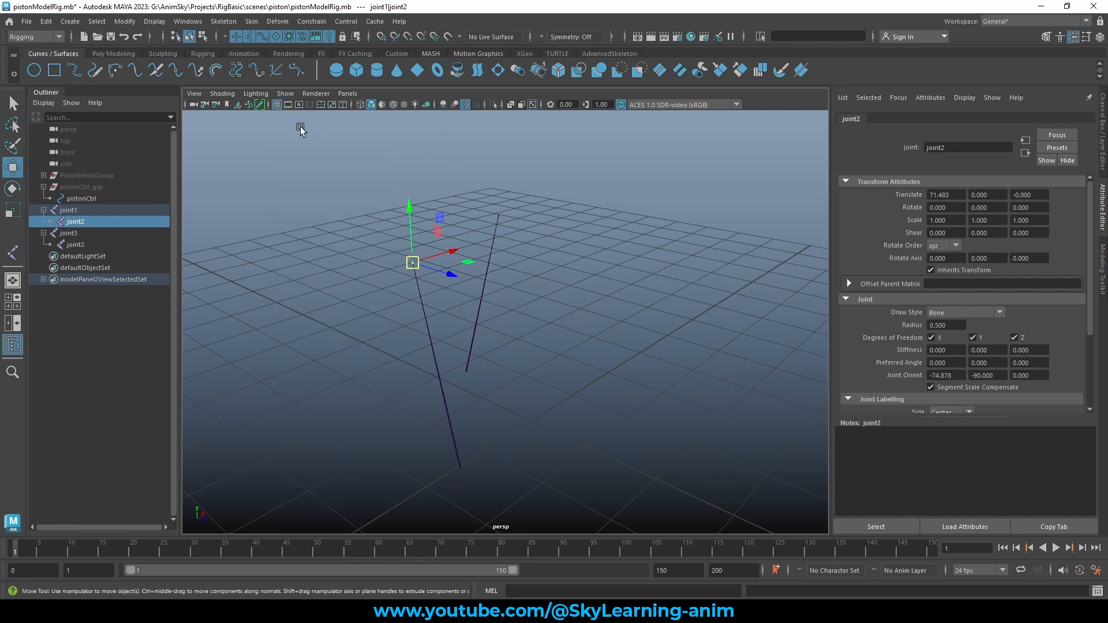
Unhide PistonMeshGroup and make layer1 visible so the crankshaft shows with the pistons
click(130, 179)
key(h)
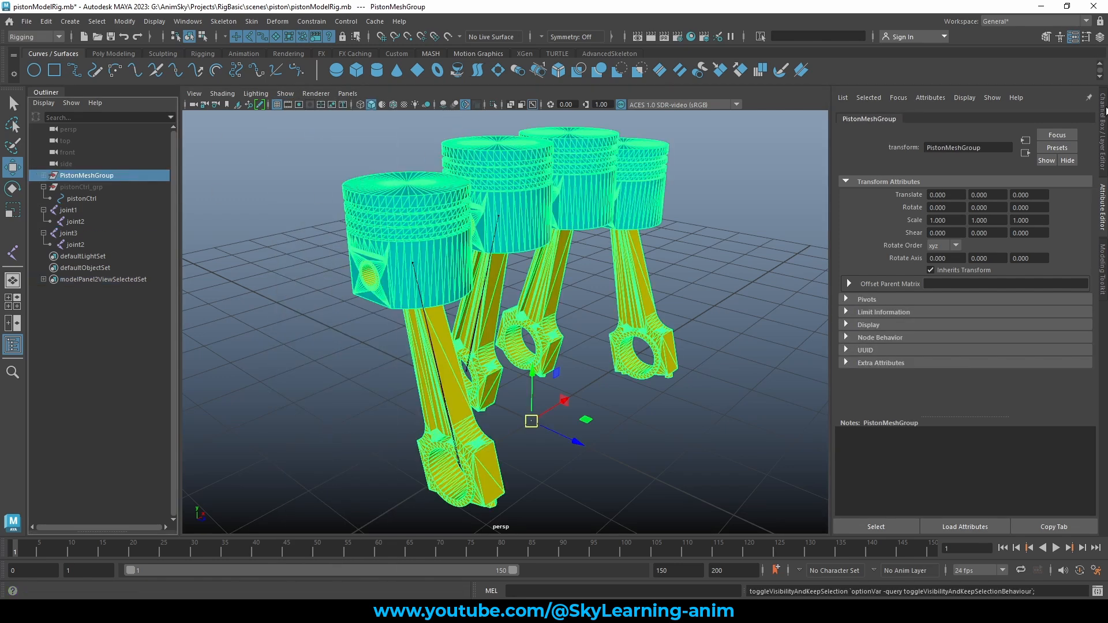
click(1102, 132)
click(959, 356)
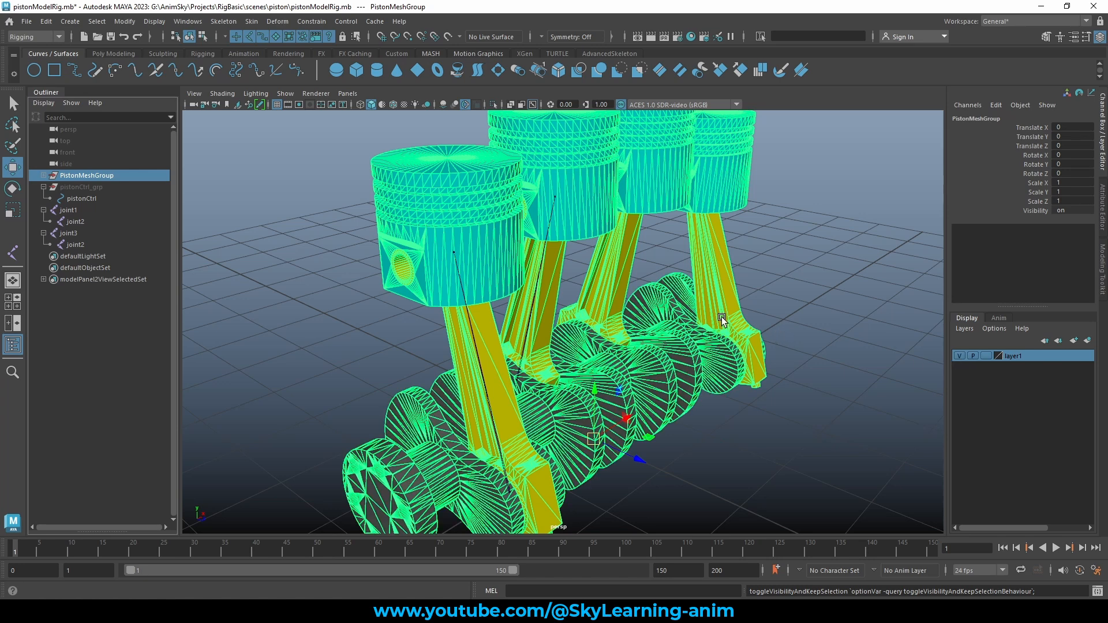
Duplicate the joint1 and joint3 chains together
key(f)
click(719, 269)
alt+drag(736, 268, 613, 330)
key(ctrl+d)
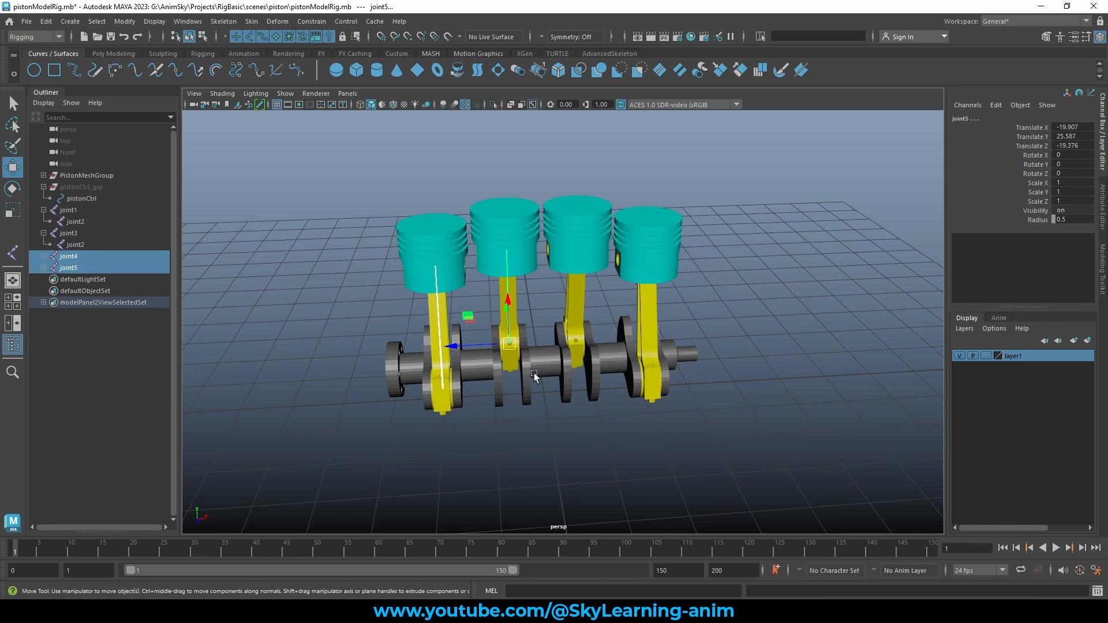
scroll(518, 373, up, 3)
drag(429, 356, 199, 364)
key(ctrl+z)
Move both duplicated chains along world X until joint5 lines up with the third connecting rod, at about 20.9
ctrl+shift+right_drag(768, 233, 609, 241)
drag(526, 351, 637, 349)
mouse_move(720, 353)
alt+mouse_down()
mouse_move(702, 354)
mouse_move(718, 335)
alt+mouse_up()
alt+middle_drag(718, 334, 716, 315)
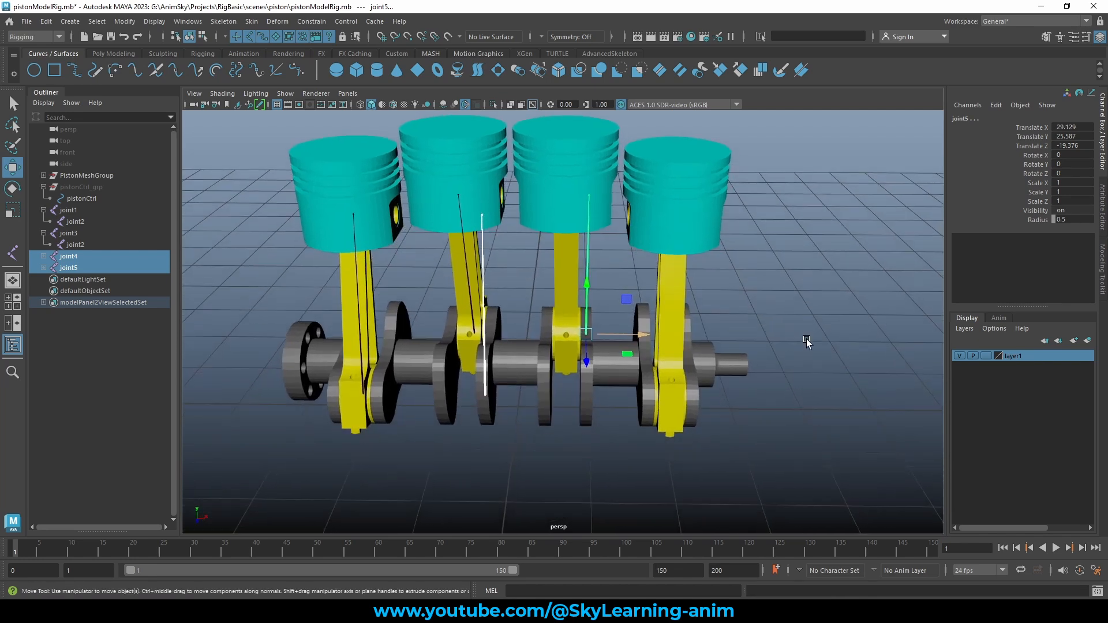
scroll(806, 335, up, 3)
middle_drag(804, 324, 796, 324)
Move only the joint4 chain along X to about 62.0, inside the fourth connecting rod
ctrl+drag(536, 241, 611, 261)
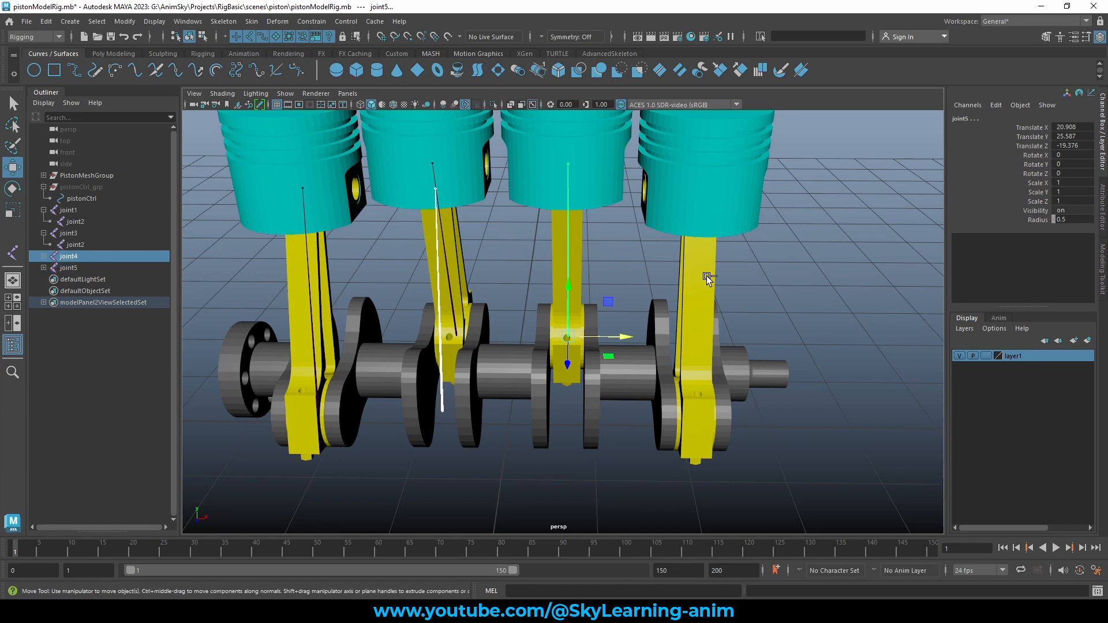
alt+middle_drag(695, 293, 604, 284)
middle_drag(834, 298, 790, 312)
scroll(767, 311, down, 5)
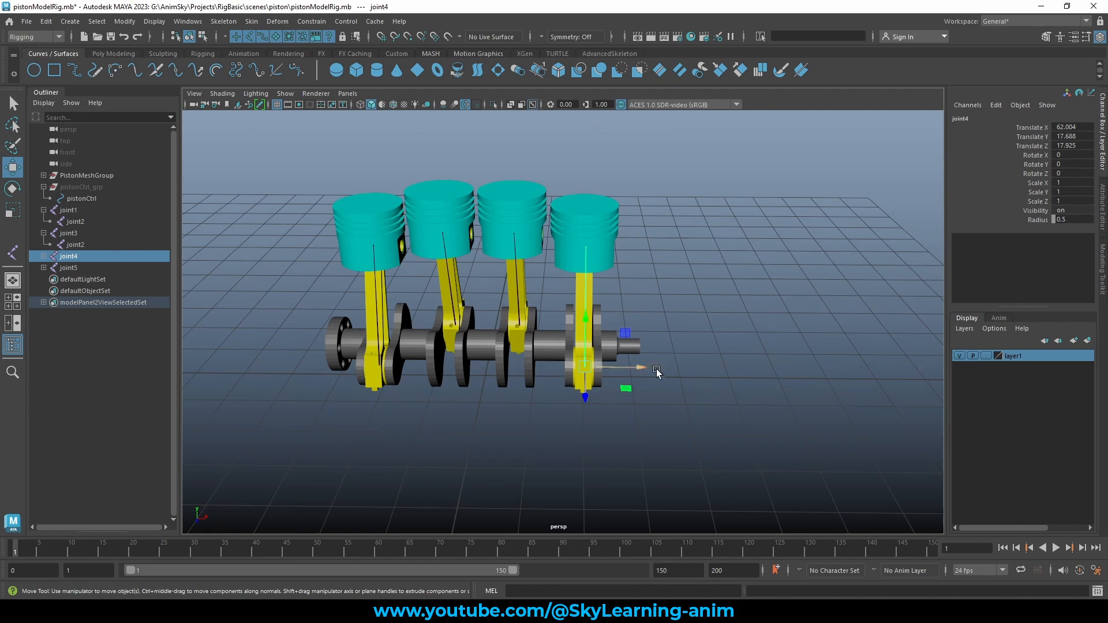
alt+drag(622, 388, 771, 388)
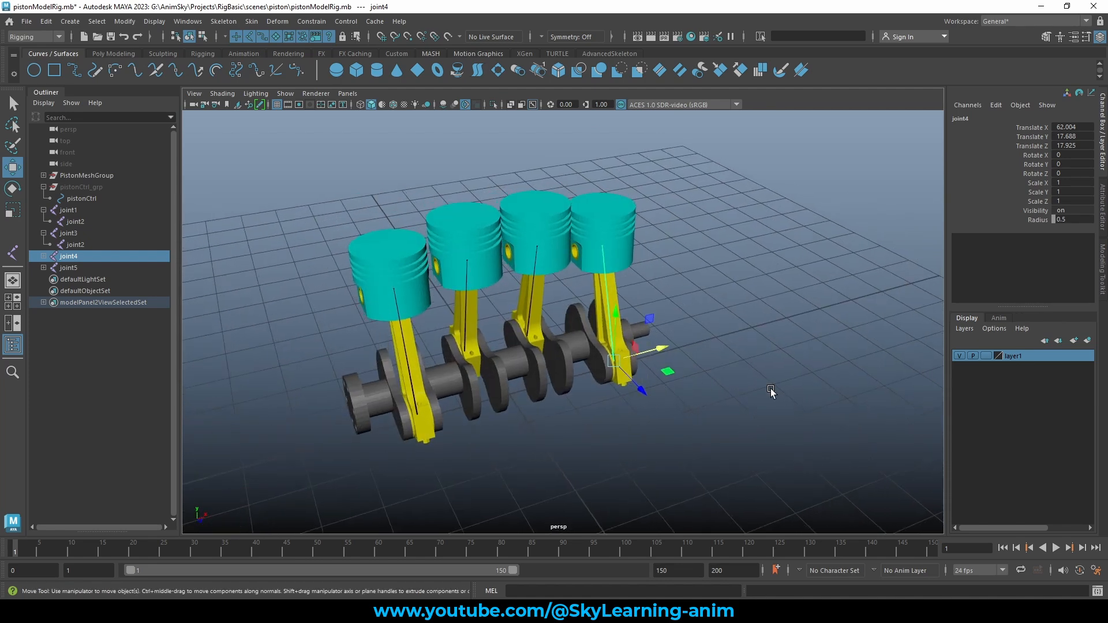
scroll(661, 351, up, 5)
scroll(661, 351, up, 1)
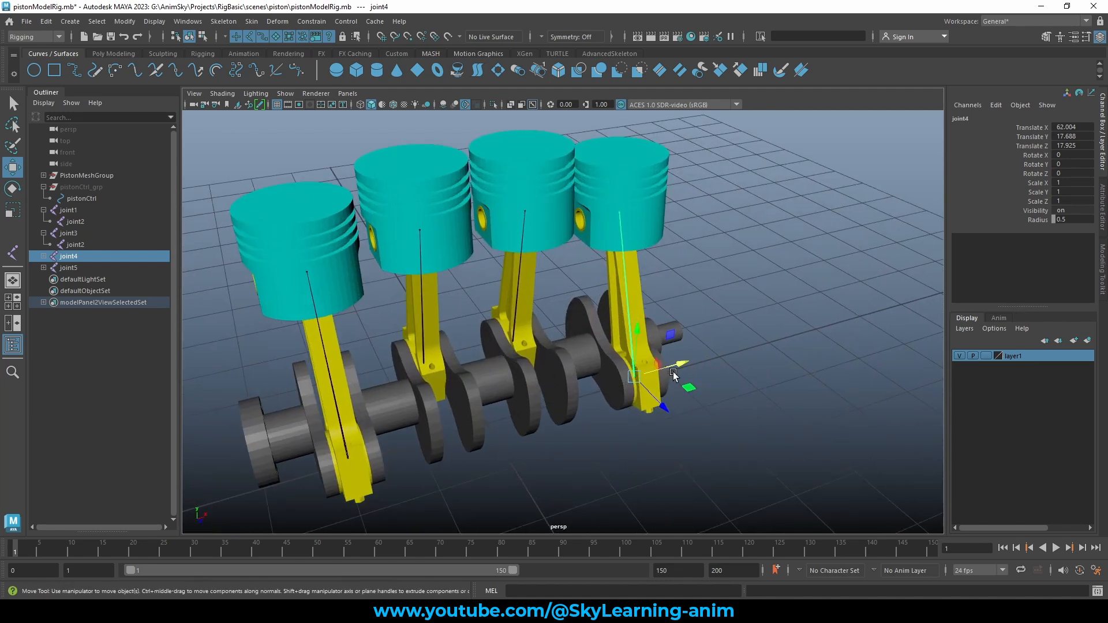
Expand the joint4 and joint5 hierarchies to reveal their child joints
click(635, 266)
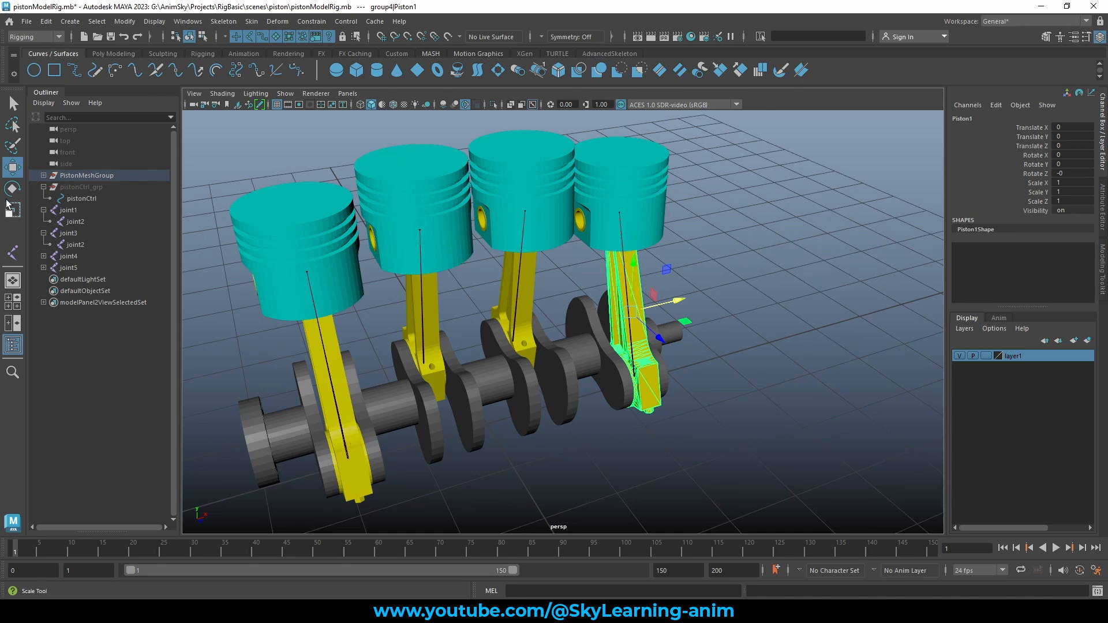
click(44, 256)
click(44, 279)
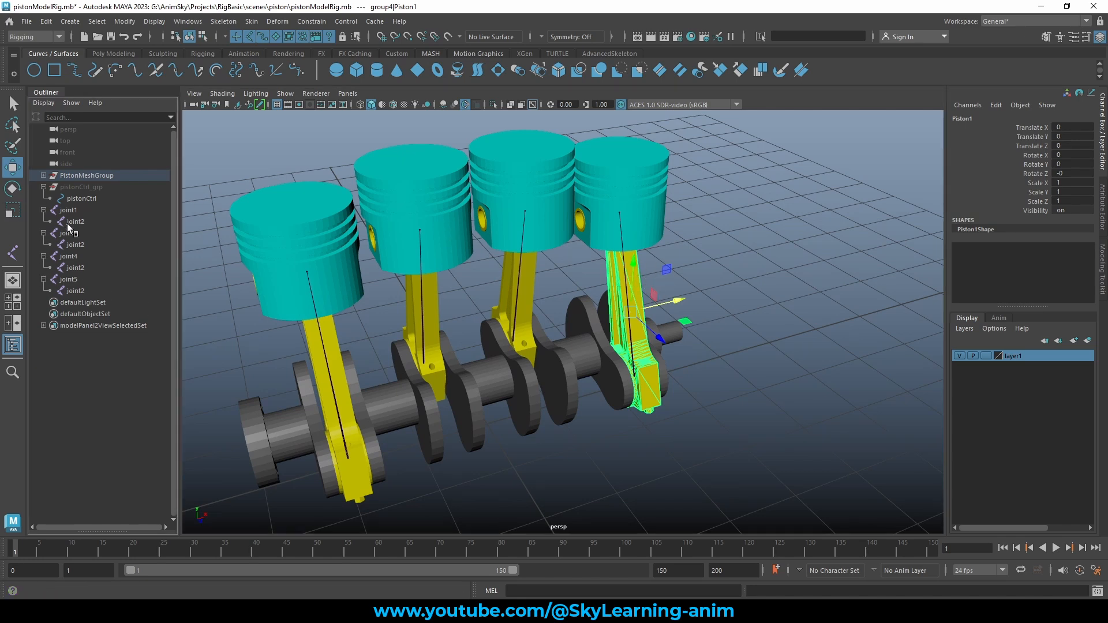
Rename joint1 as PistonBase1_jnt
click(68, 210)
scroll(503, 319, down, 2)
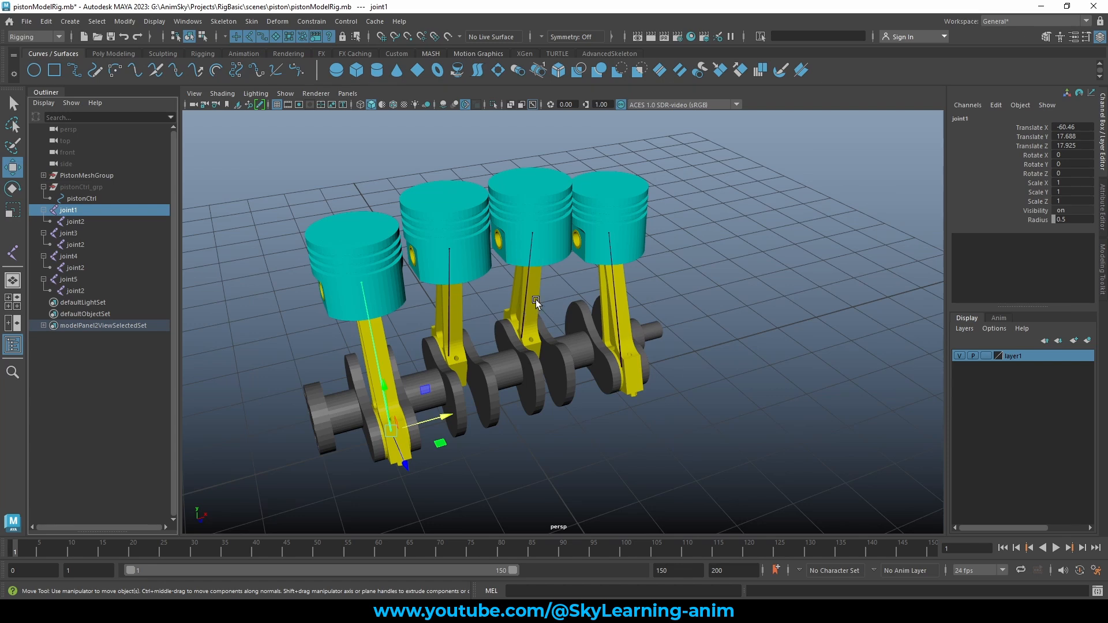
scroll(535, 300, up, 2)
double_click(79, 210)
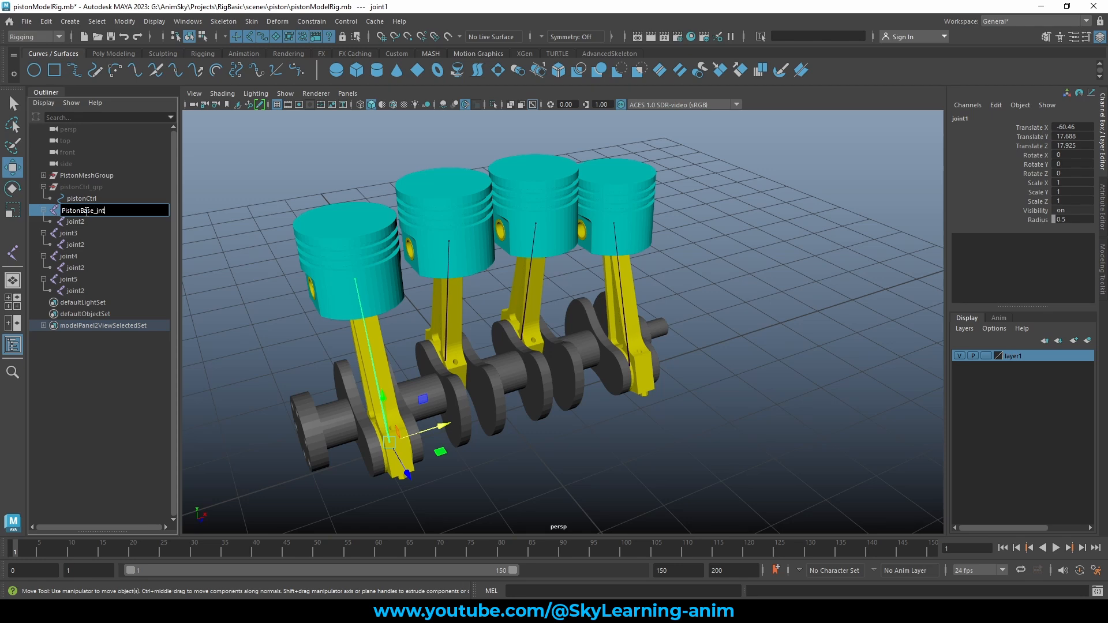
drag(108, 210, 41, 206)
click(68, 212)
drag(109, 210, 54, 210)
Rename joint3, joint4 and joint5 as PistonBase2_jnt, PistonBase3_jnt and PistonBase4_jnt
key(ctrl+c)
double_click(83, 234)
key(ctrl+v)
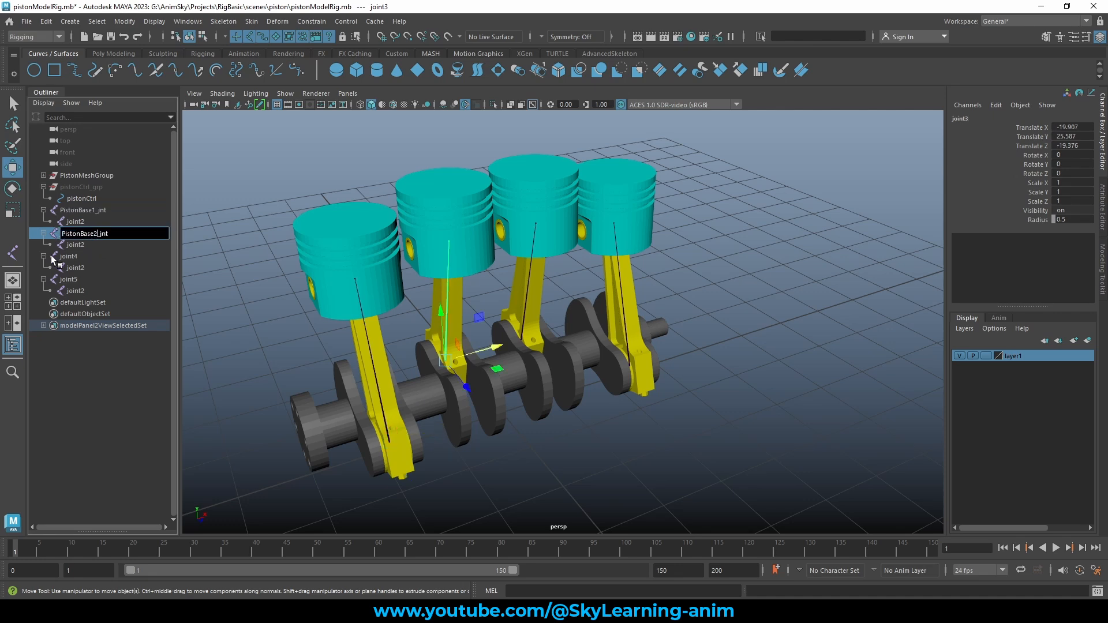
double_click(81, 257)
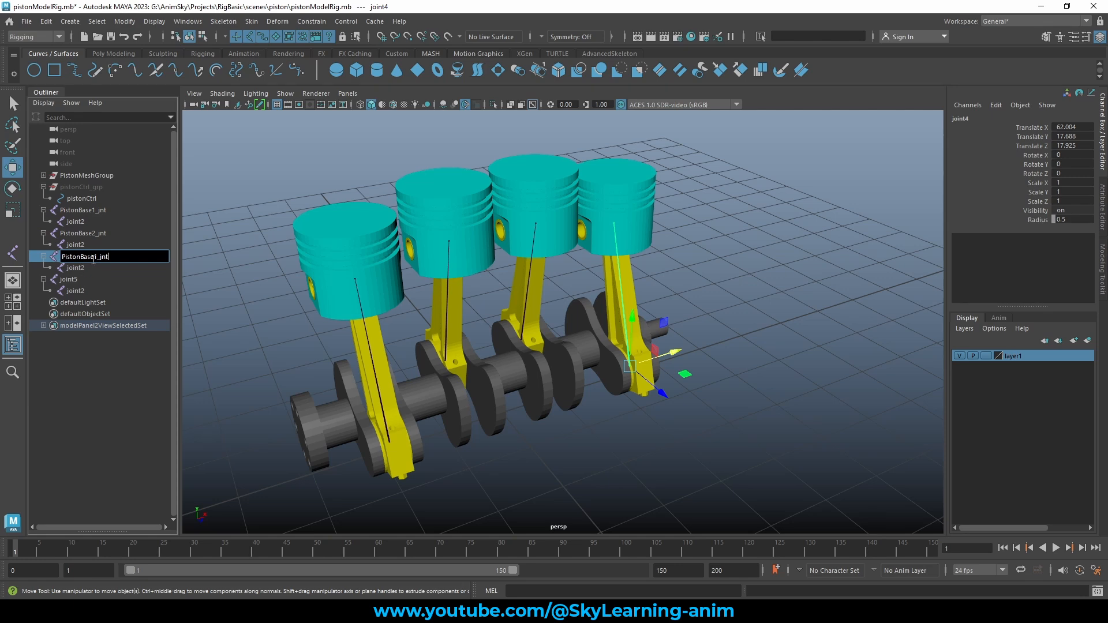
double_click(72, 281)
key(ctrl+v)
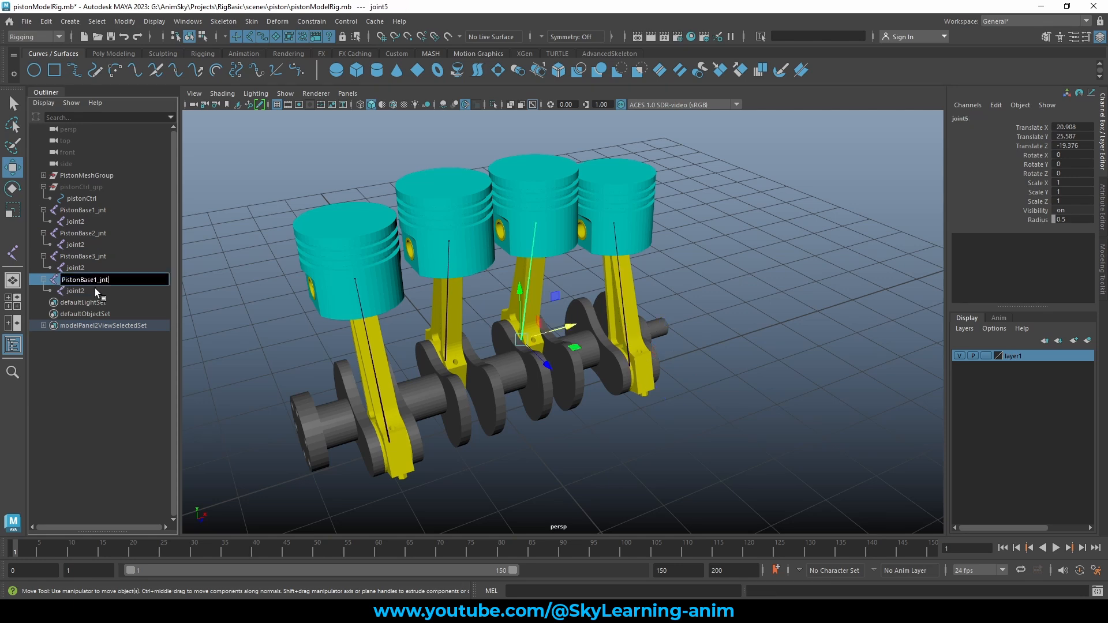
drag(99, 280, 96, 280)
text(4)
click(271, 183)
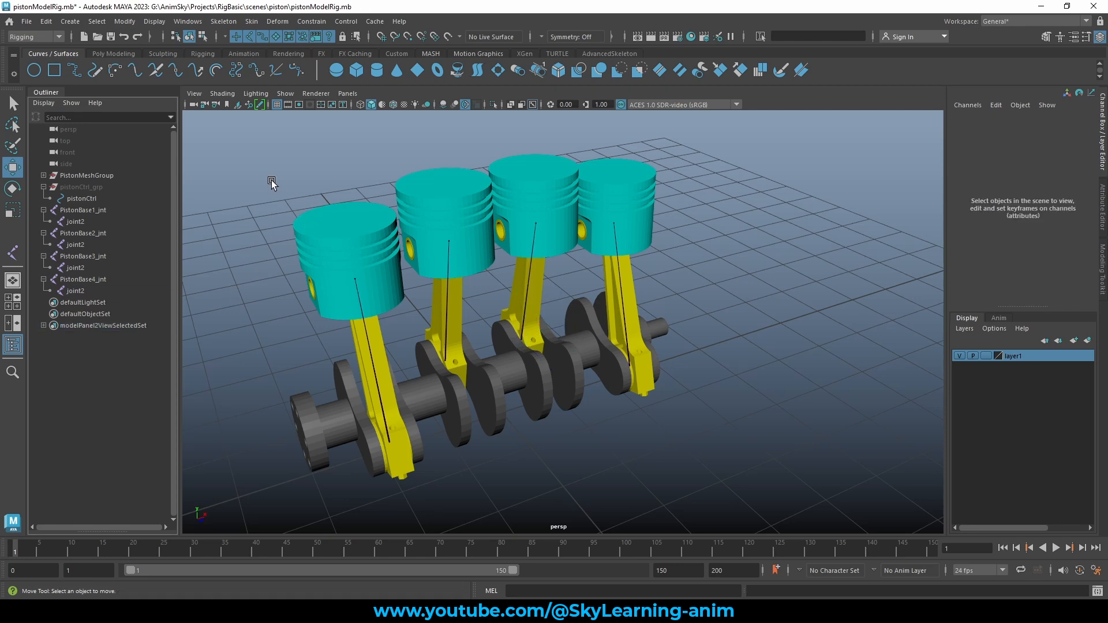
Rename the child joint of PistonBase1_jnt as PistonTip1_jnt
click(90, 223)
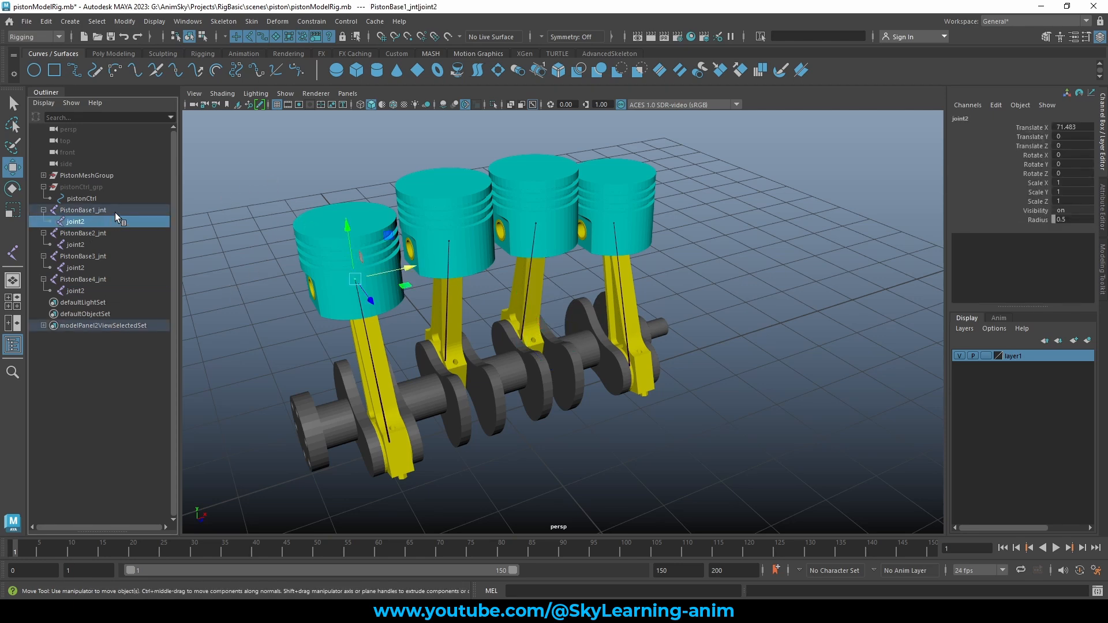
double_click(106, 221)
key(ctrl+v)
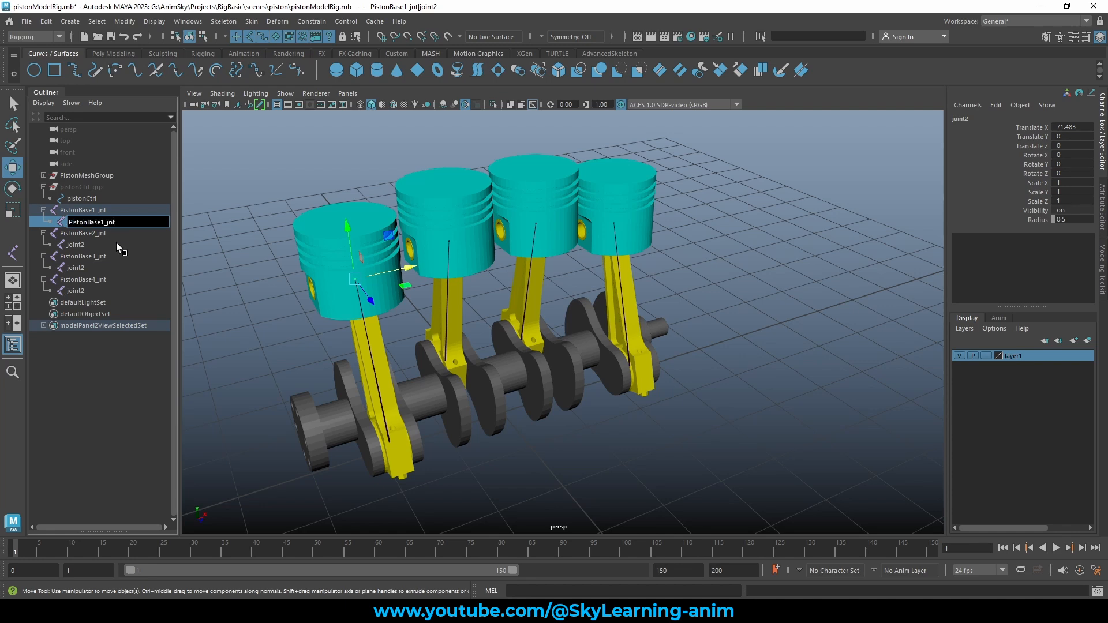
drag(101, 223, 88, 222)
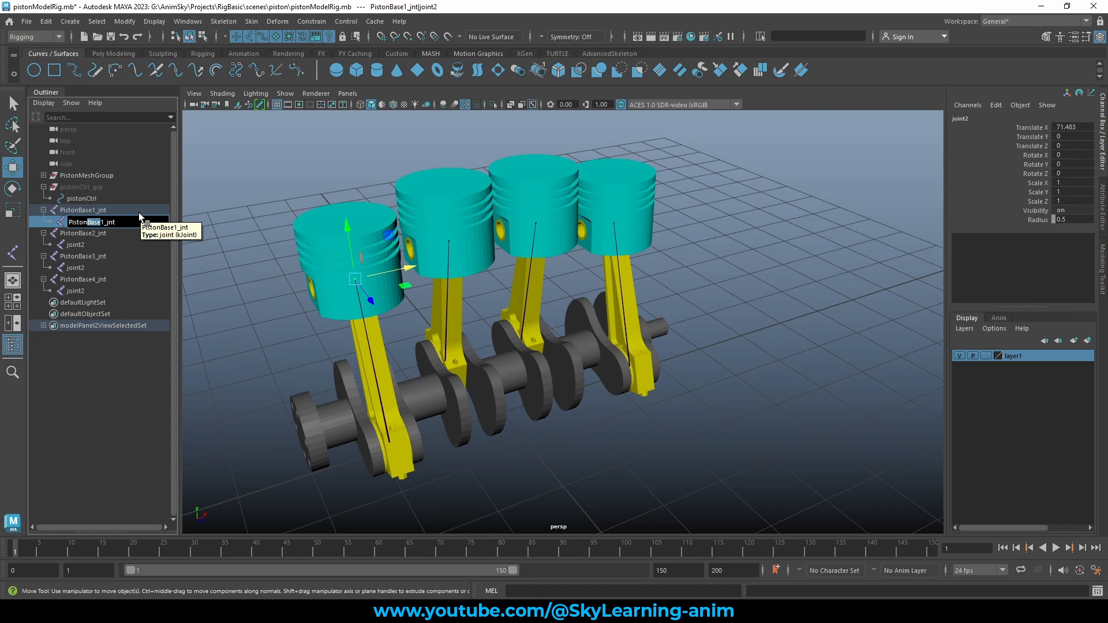
text(Tip)
Reuse the PistonTip1_jnt name to rename the child joint of PistonBase2_jnt as PistonTip2_jnt
drag(122, 222, 53, 214)
key(ctrl+c)
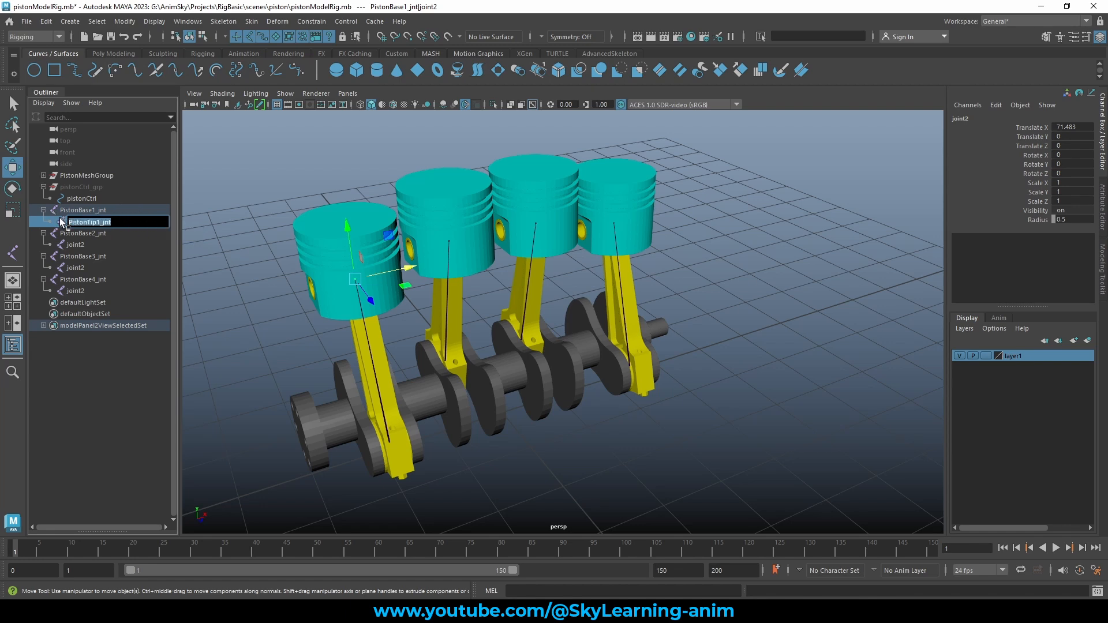
double_click(98, 233)
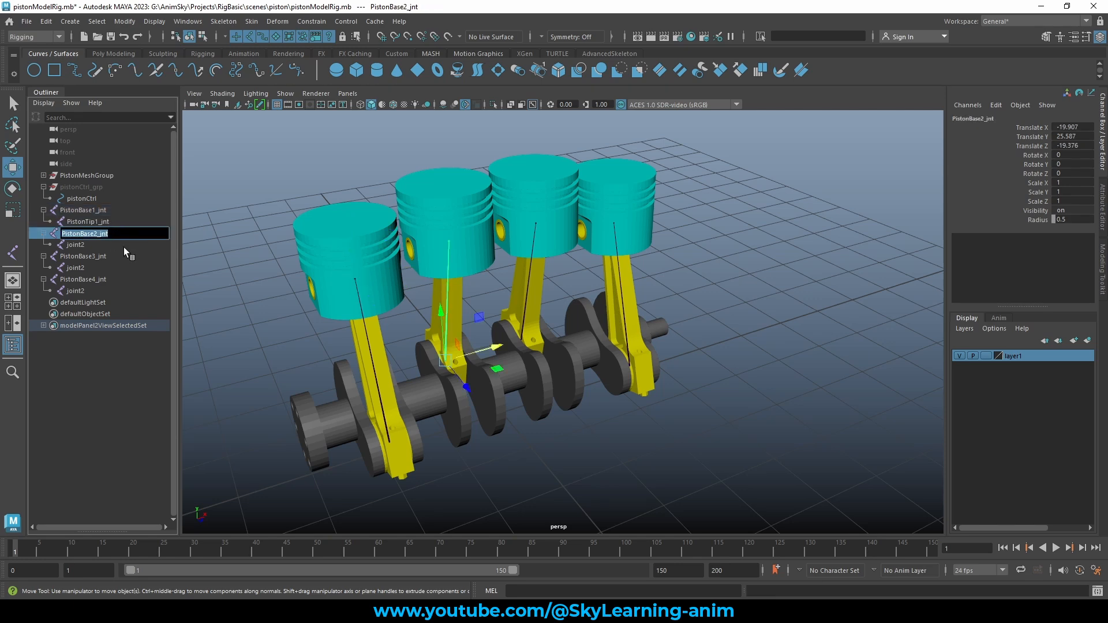
double_click(116, 244)
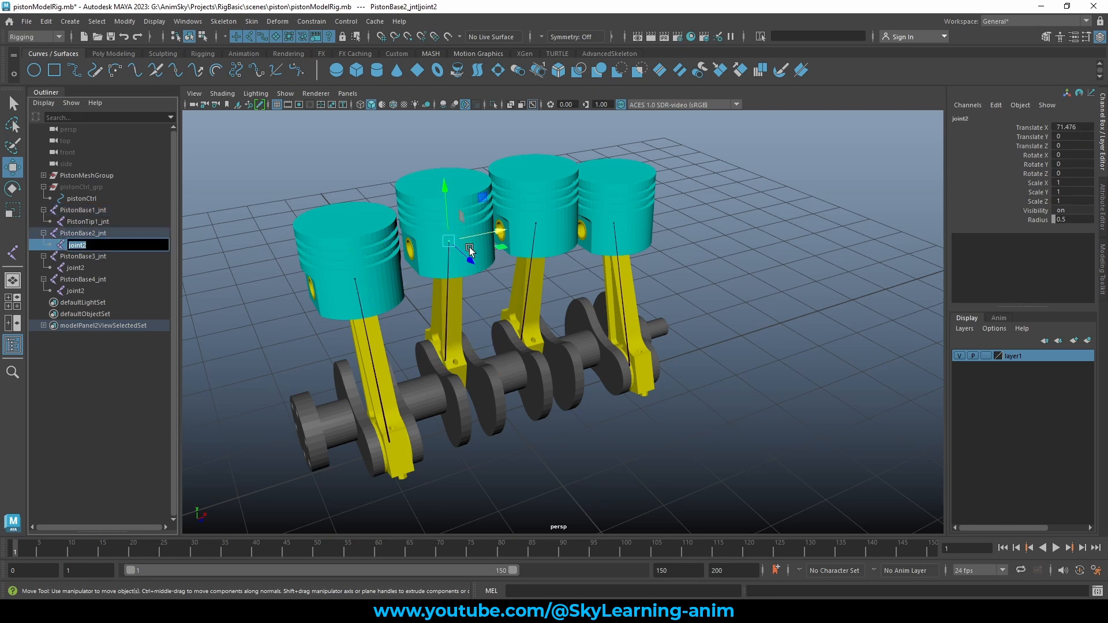
key(ctrl+v)
text(2)
Rename the child joints of PistonBase3_jnt and PistonBase4_jnt as PistonTip3_jnt and PistonTip4_jnt
double_click(96, 268)
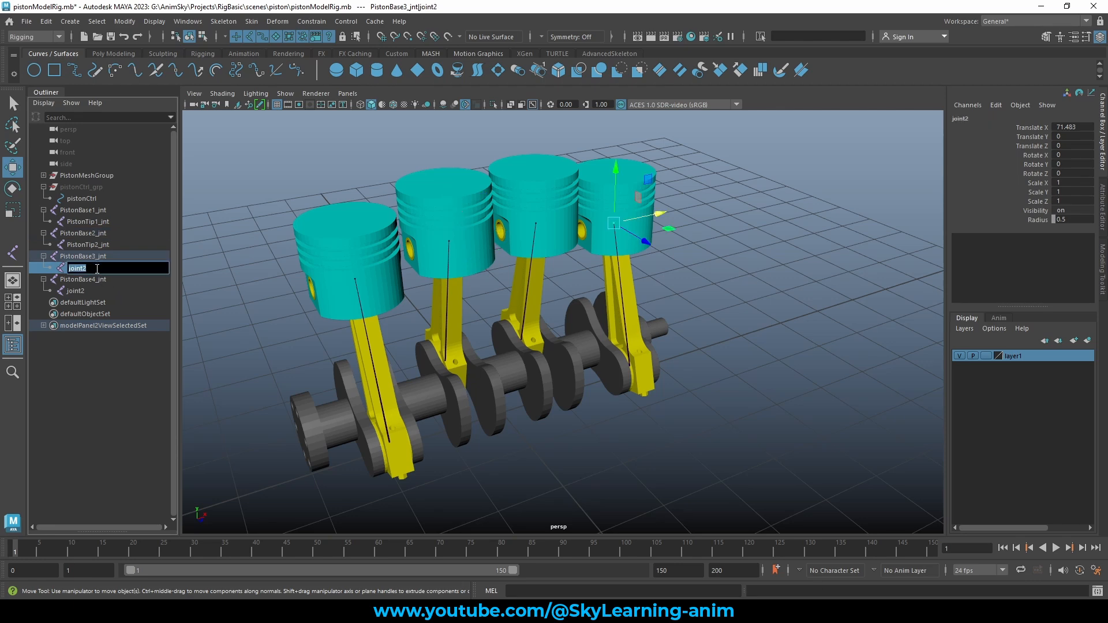
key(ctrl+v)
key(Return)
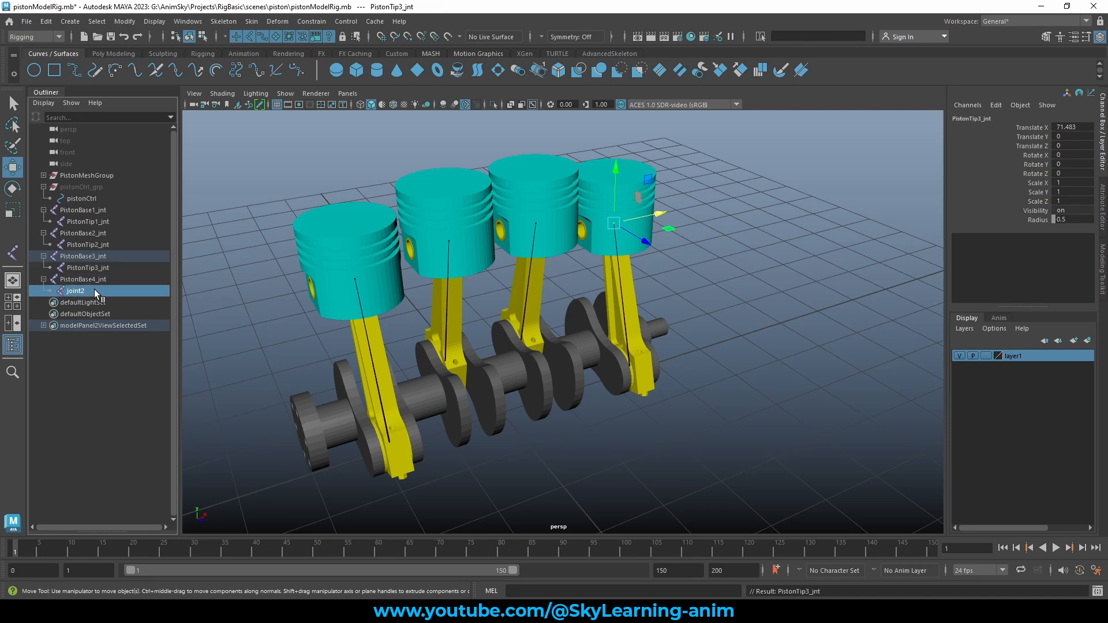
double_click(96, 290)
key(ctrl+v)
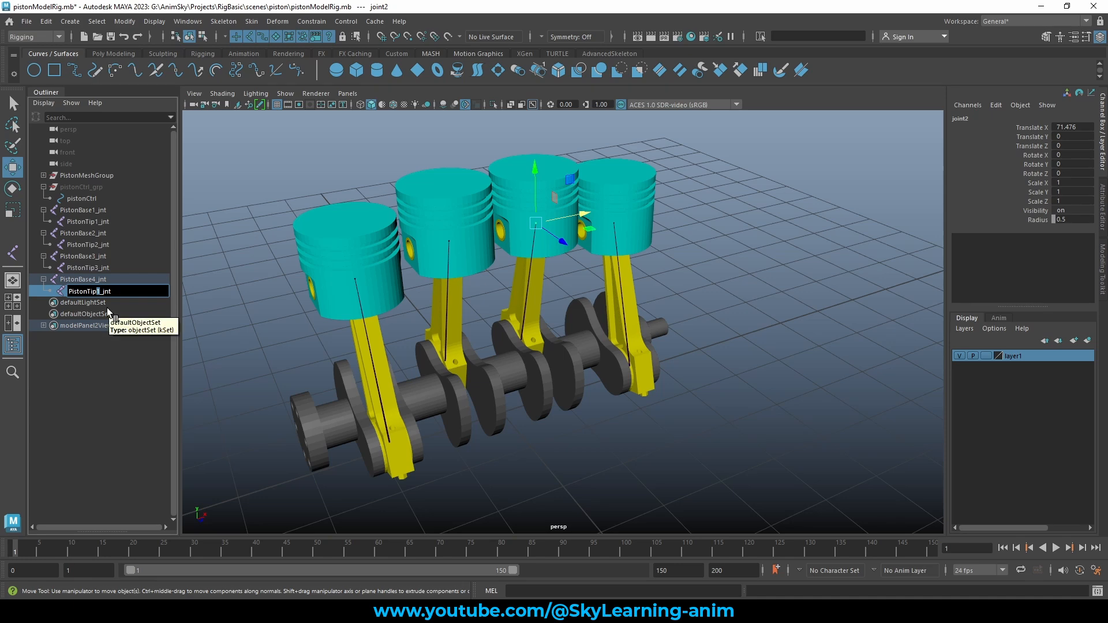
key(Return)
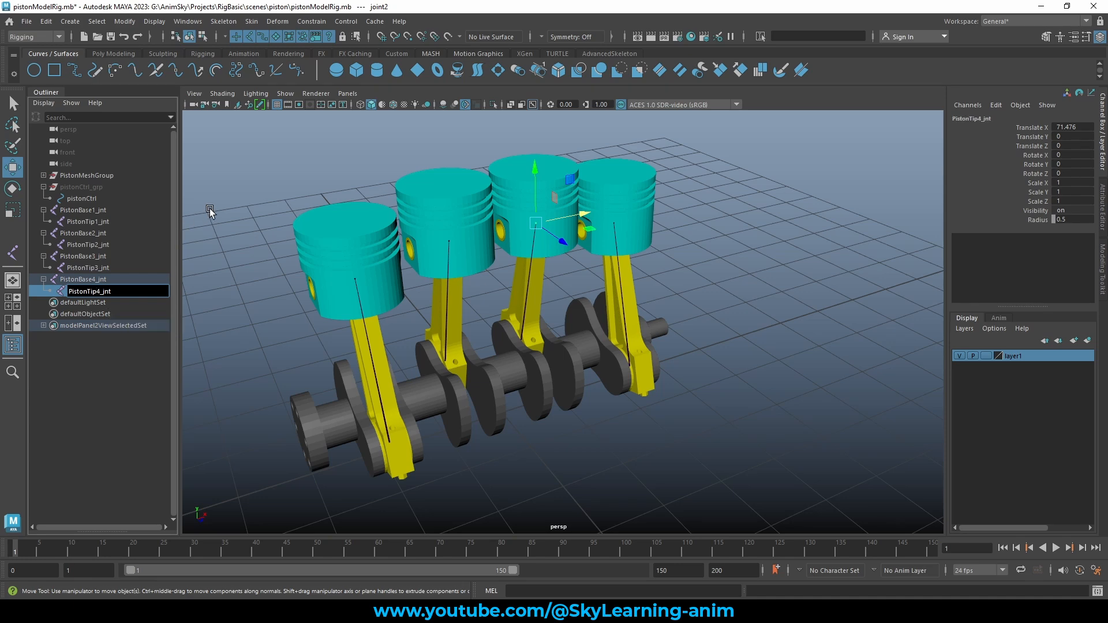
click(209, 209)
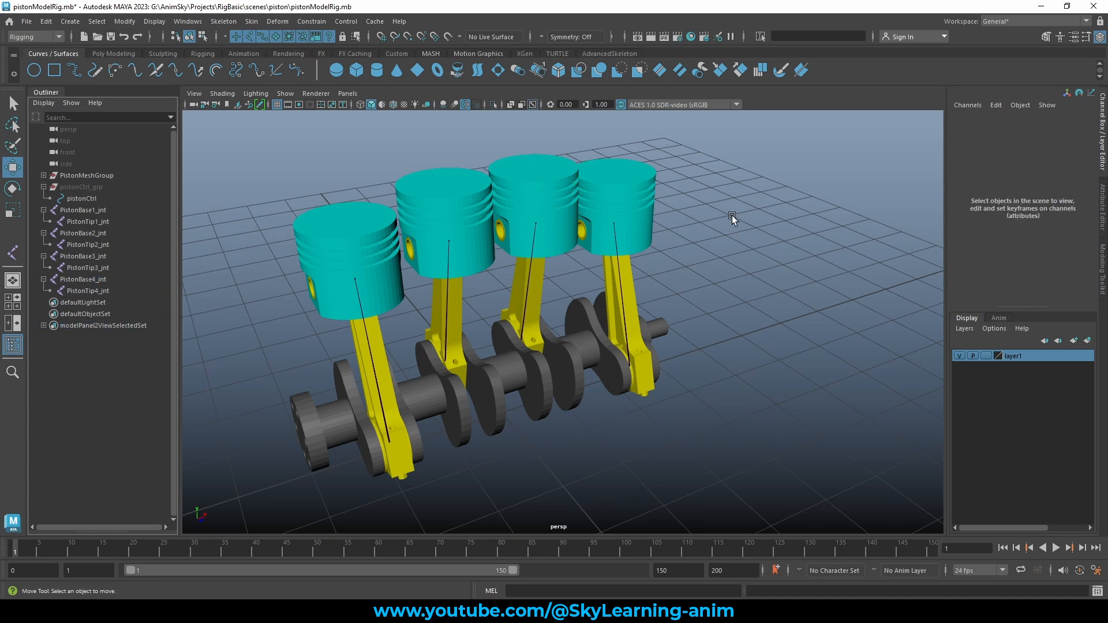
Start the Create IK Handle tool with its settings reset and the current solver set to Single-Chain Solver
alt+drag(731, 217, 779, 195)
alt+right_drag(724, 209, 752, 230)
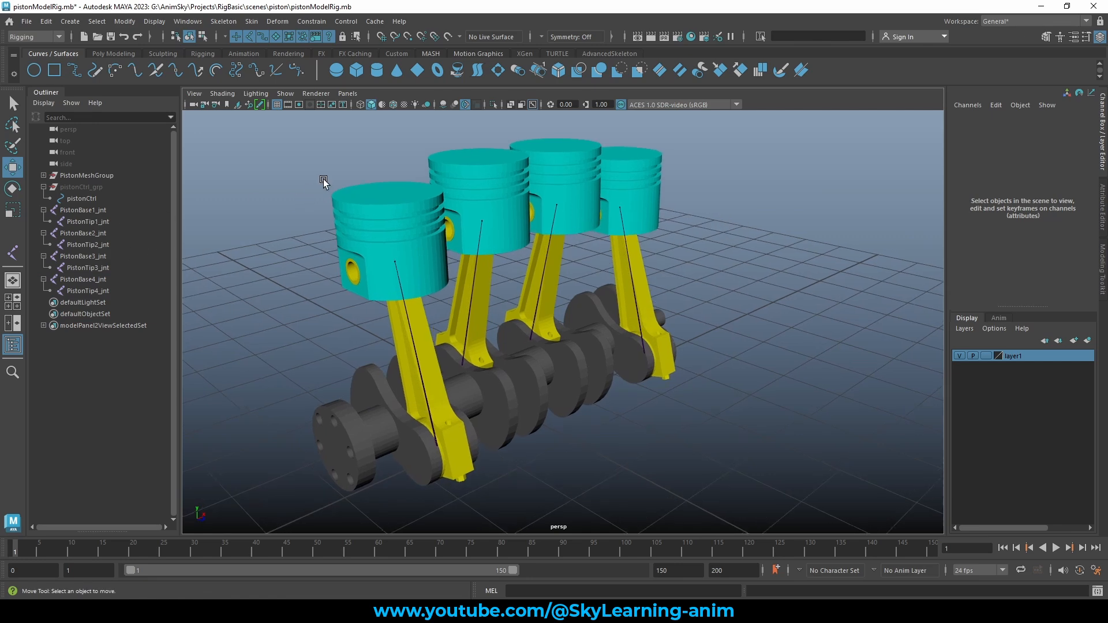
click(229, 22)
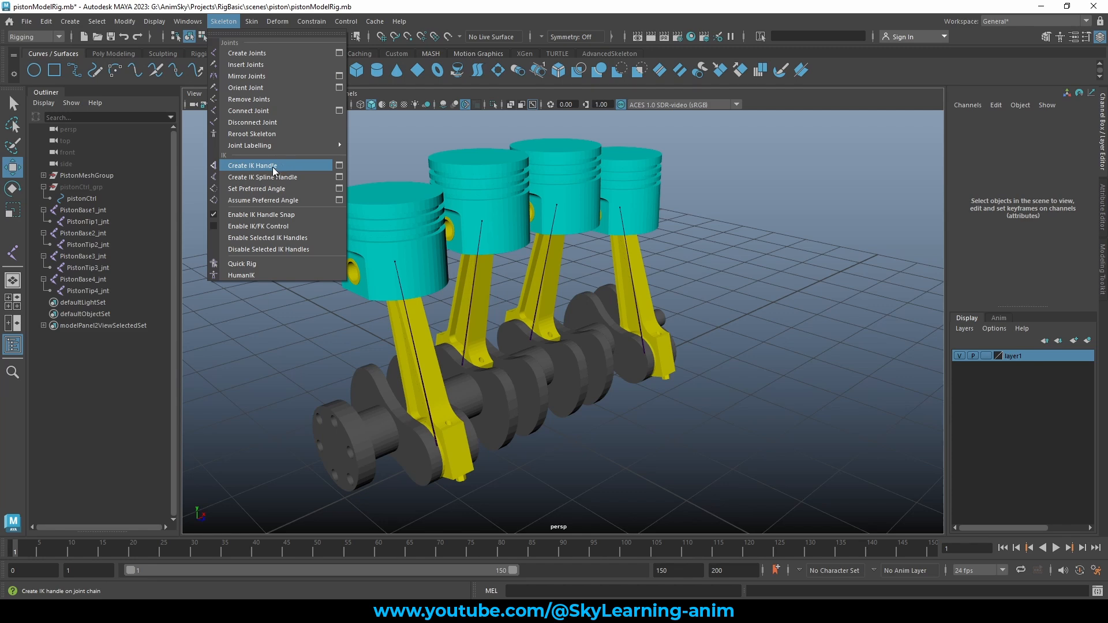
click(341, 167)
click(871, 29)
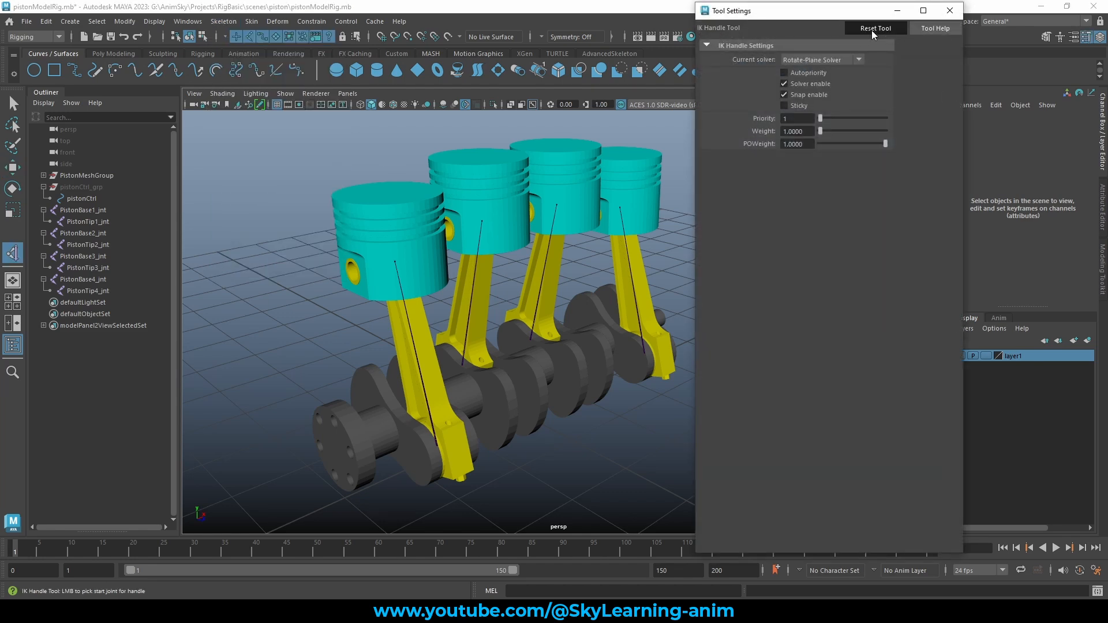
click(831, 59)
click(811, 72)
click(820, 65)
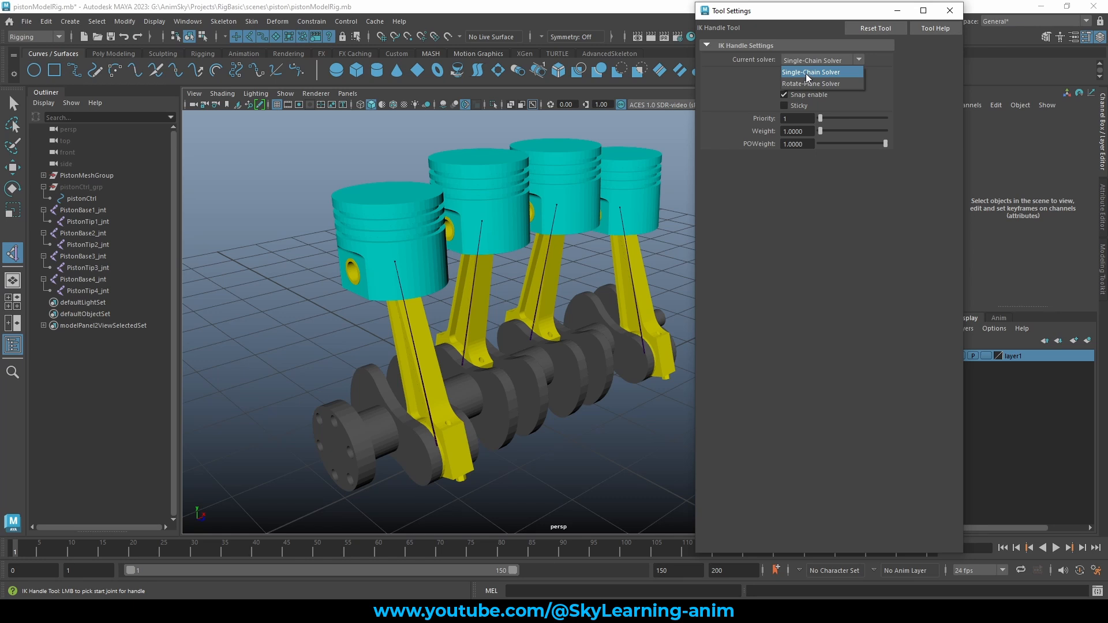
click(829, 74)
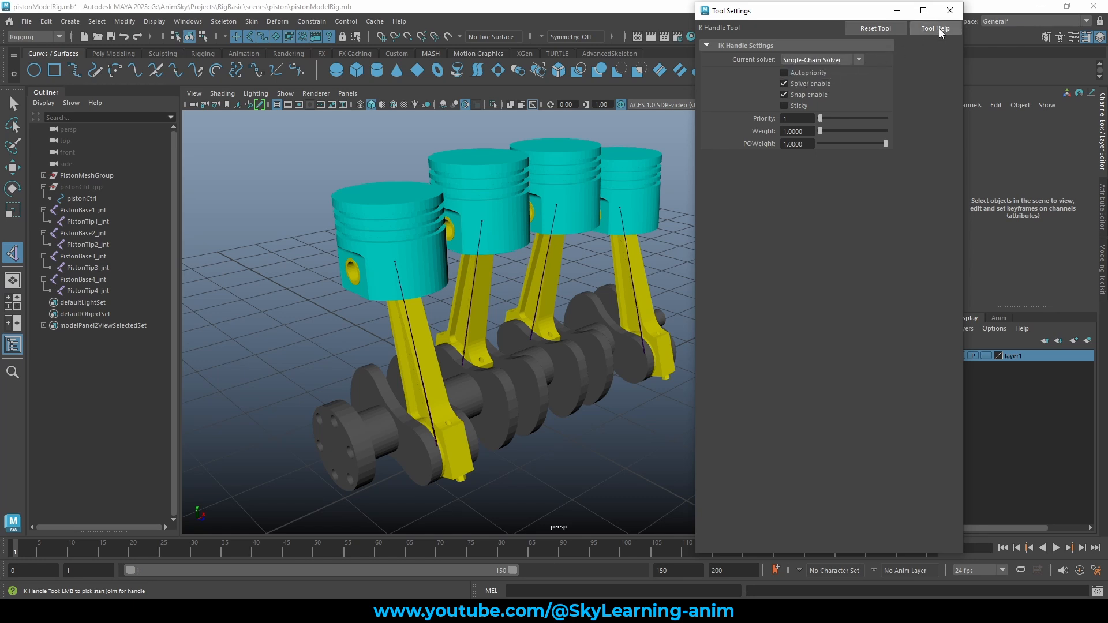
click(949, 11)
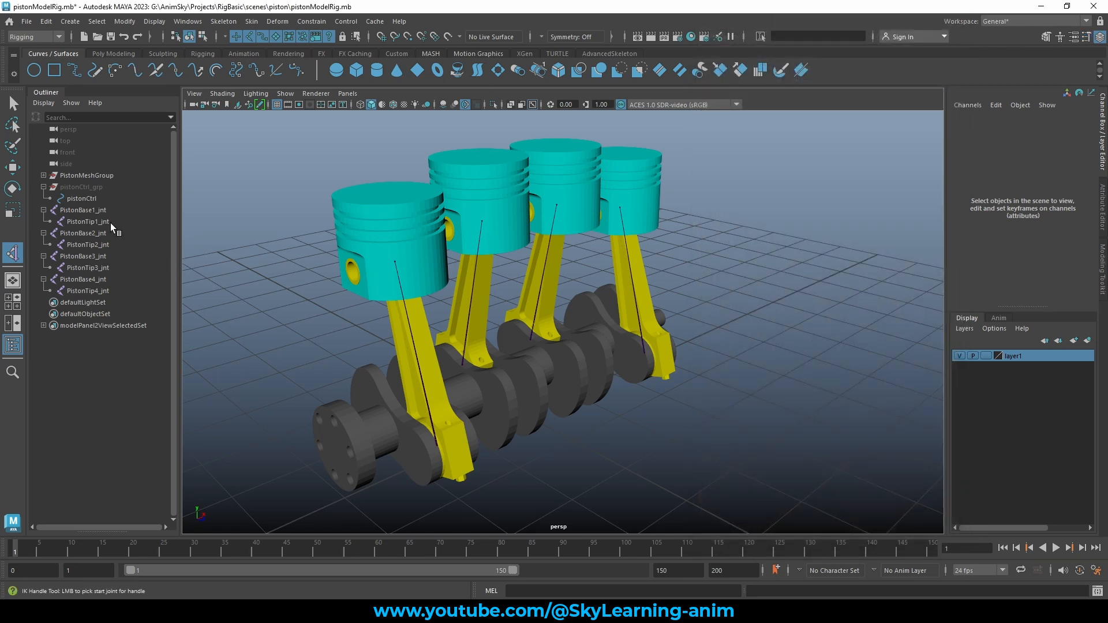
Create IK handles from PistonBase1_jnt to PistonTip1_jnt and from PistonBase2_jnt to PistonTip2_jnt
click(95, 210)
click(94, 223)
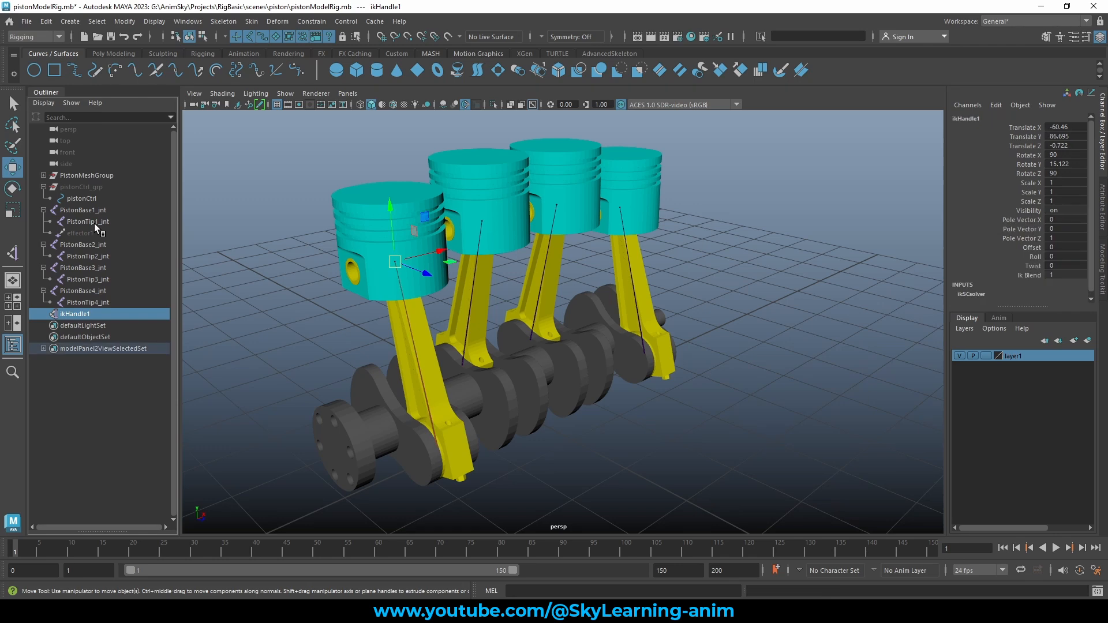
key(y)
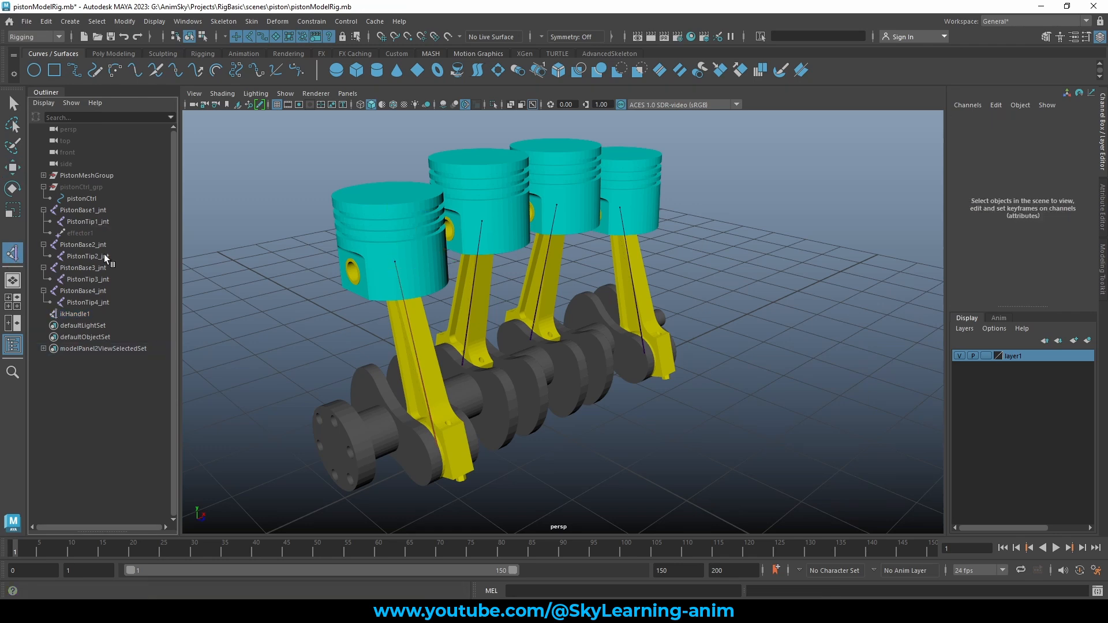
click(89, 245)
click(87, 257)
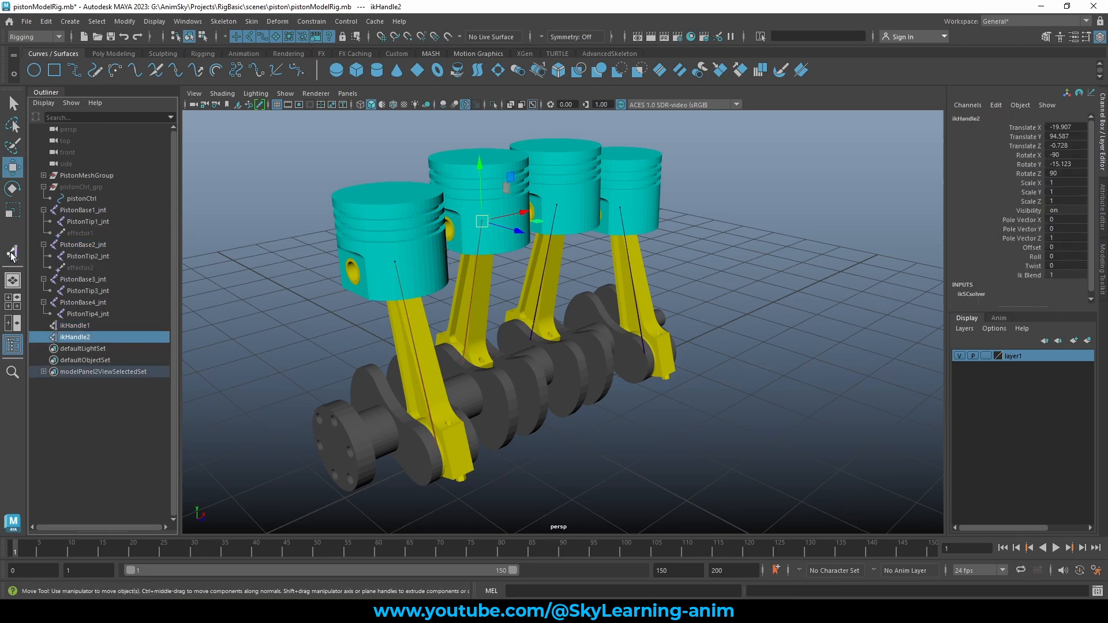
Create IK handles from PistonBase3_jnt to PistonTip3_jnt and from PistonBase4_jnt to PistonTip4_jnt
click(14, 254)
click(86, 281)
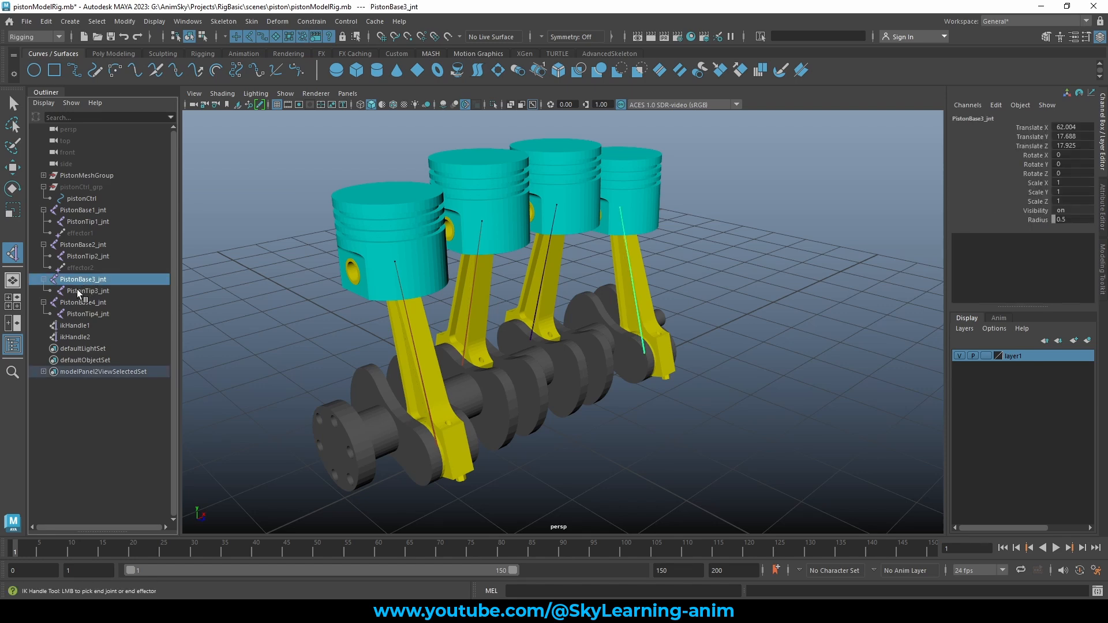
click(80, 292)
click(14, 254)
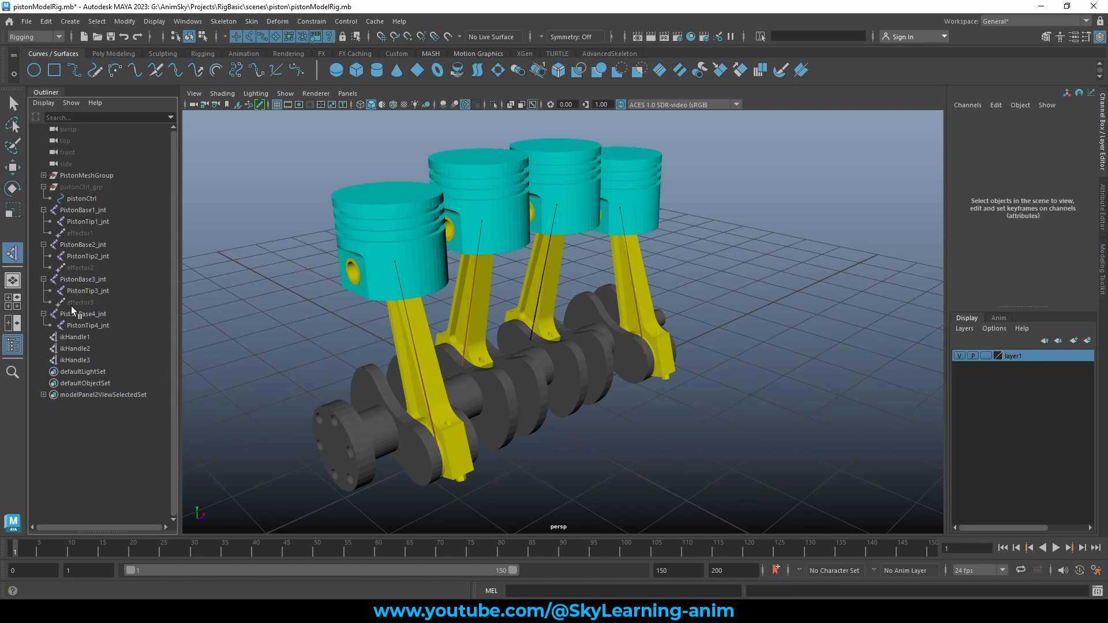
click(81, 313)
click(87, 326)
key(w)
Try moving all four IK handles upward together, and undo the move
drag(77, 348, 81, 383)
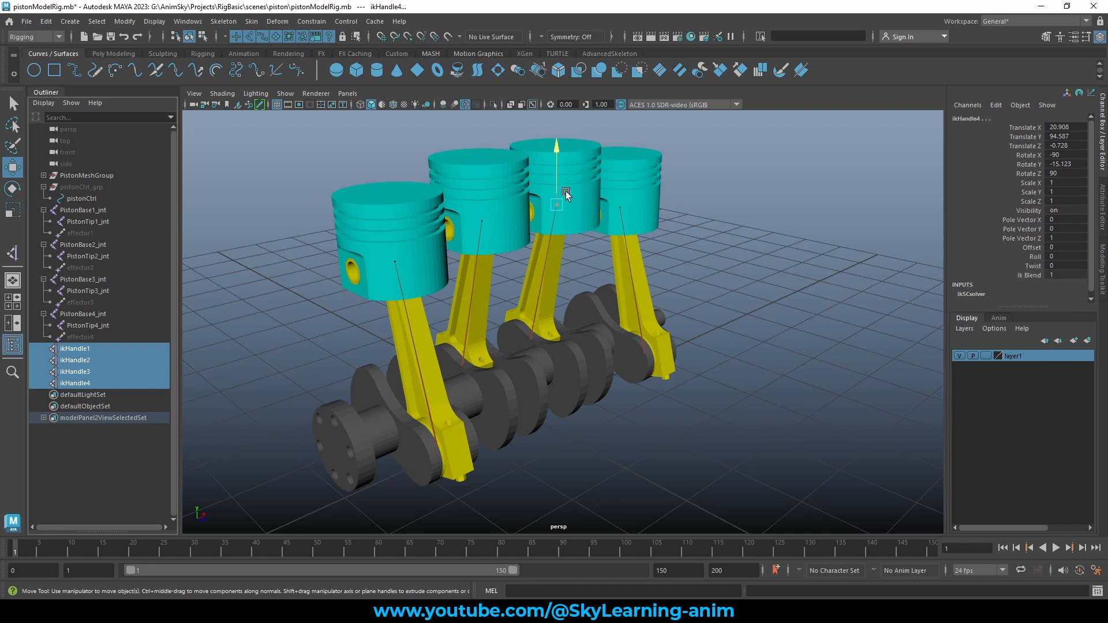
drag(557, 173, 573, 107)
key(ctrl+z)
Unhide the pistonCtrl_grp group so the crankshaft control circle is shown
alt+drag(732, 364, 740, 360)
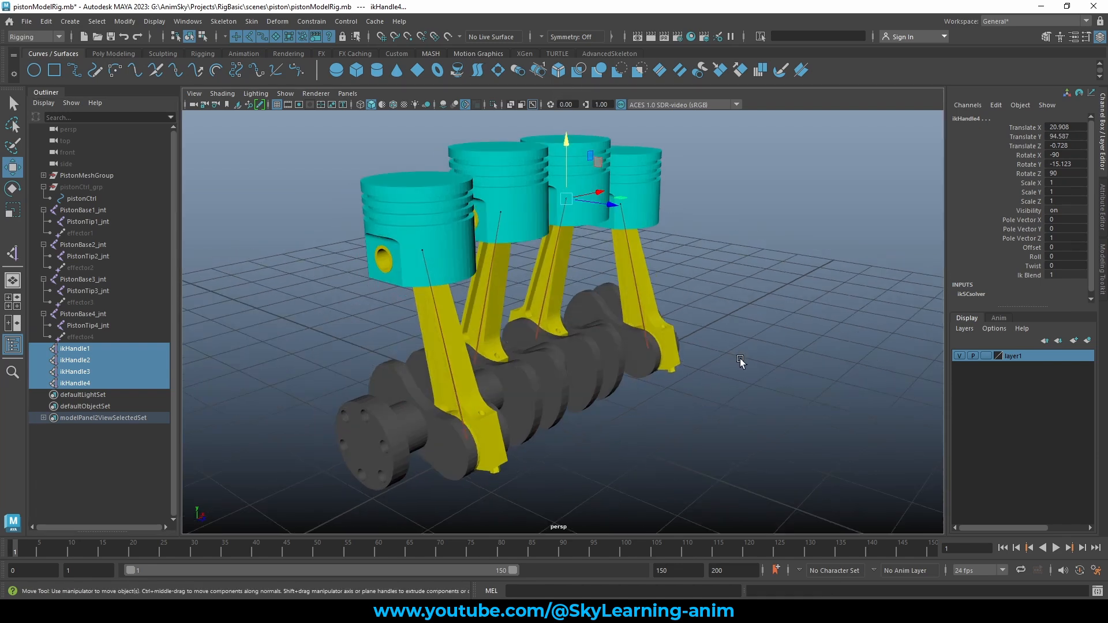
key(w)
click(115, 190)
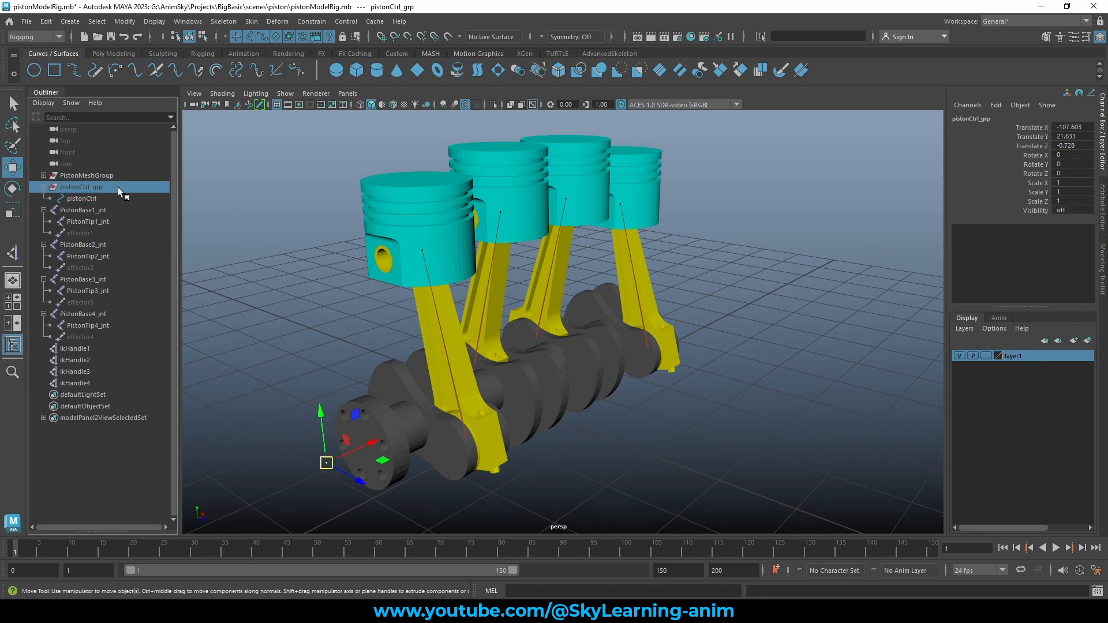
key(shift+h)
scroll(528, 359, down, 5)
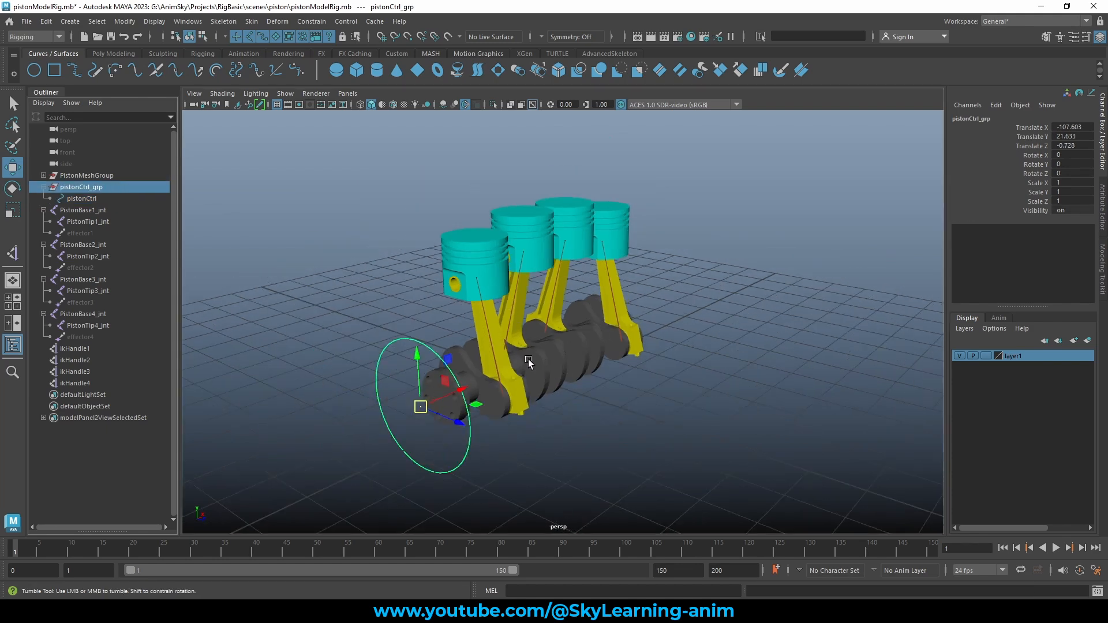
scroll(531, 363, up, 2)
Parent-constrain PistonBase1_jnt to pistonCtrl with Maintain Offset on and all translate and rotate axes constrained
click(81, 199)
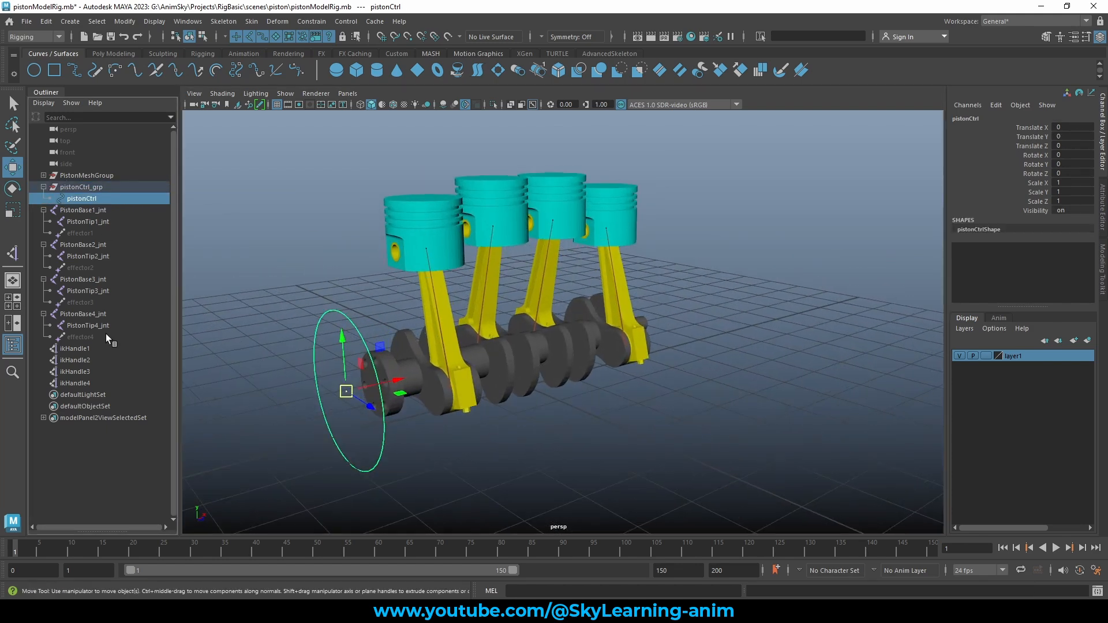
ctrl+click(88, 211)
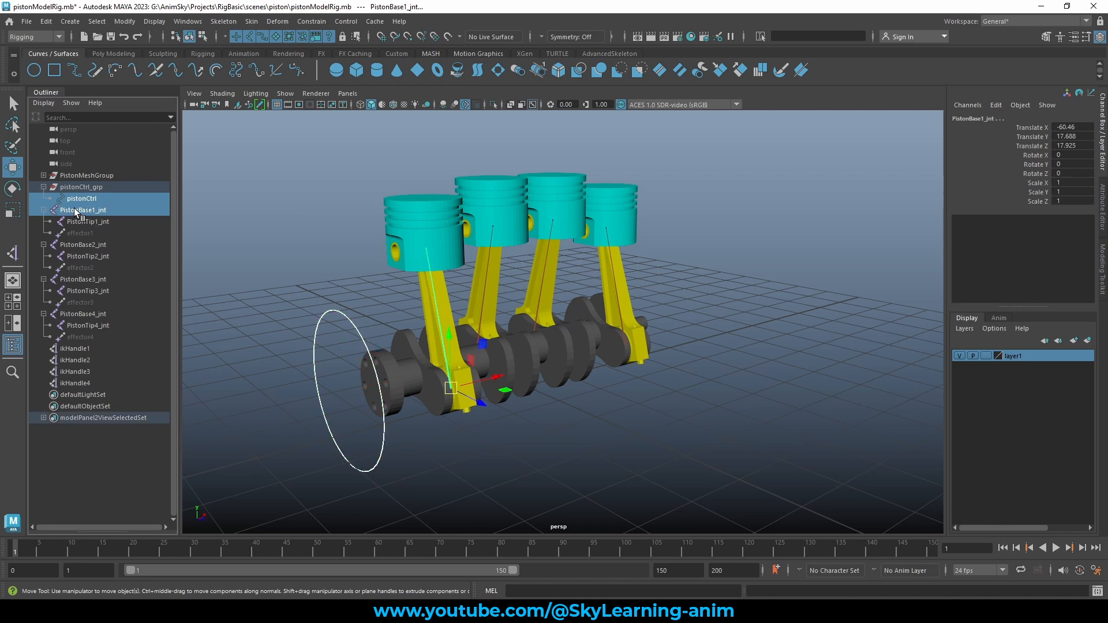
click(314, 23)
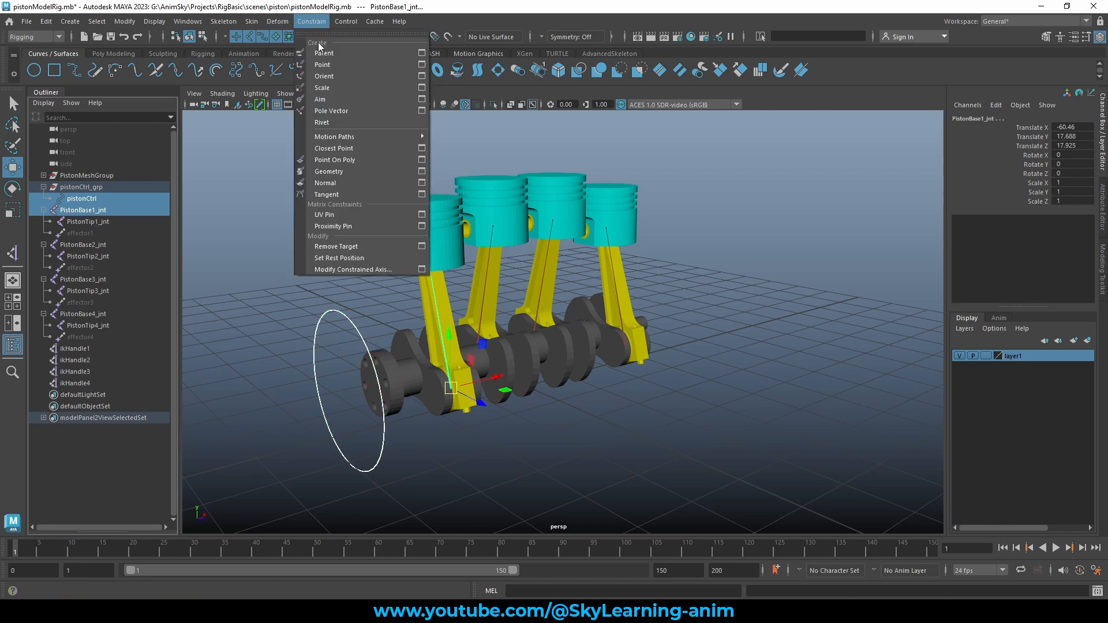
click(421, 53)
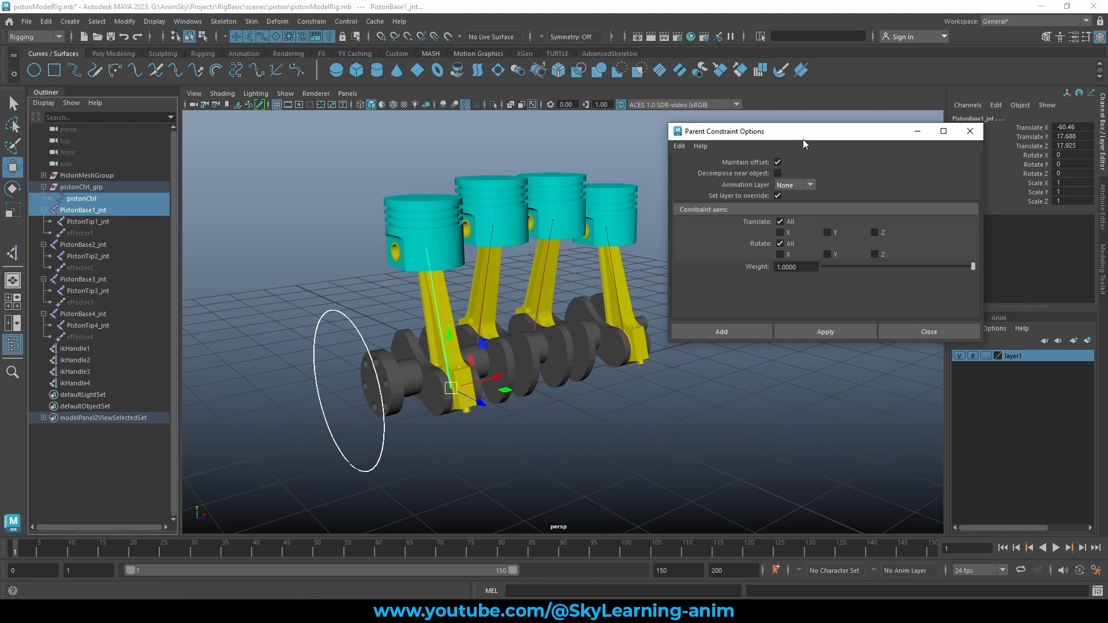
drag(802, 133, 822, 116)
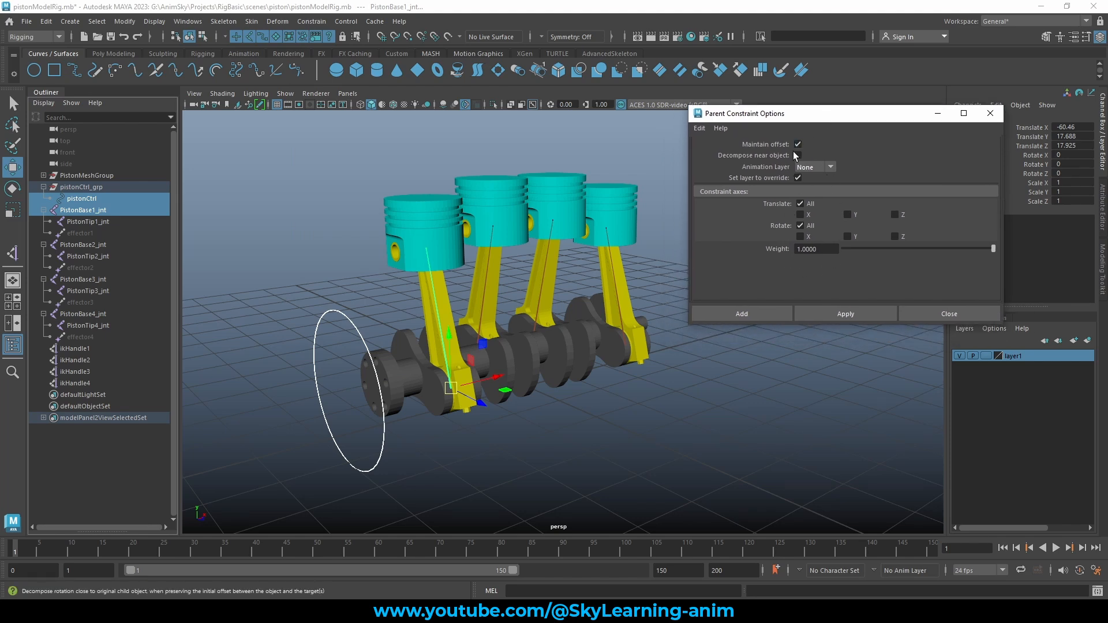
click(839, 316)
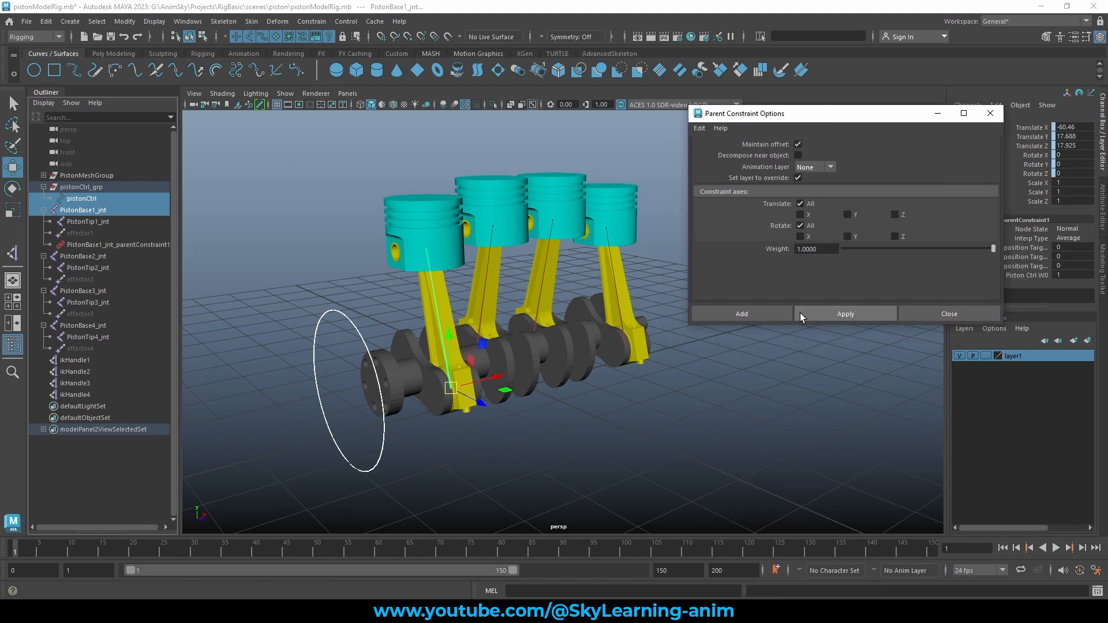
Parent-constrain PistonBase2_jnt to pistonCtrl with the same constraint options
click(81, 210)
key(ctrl+z)
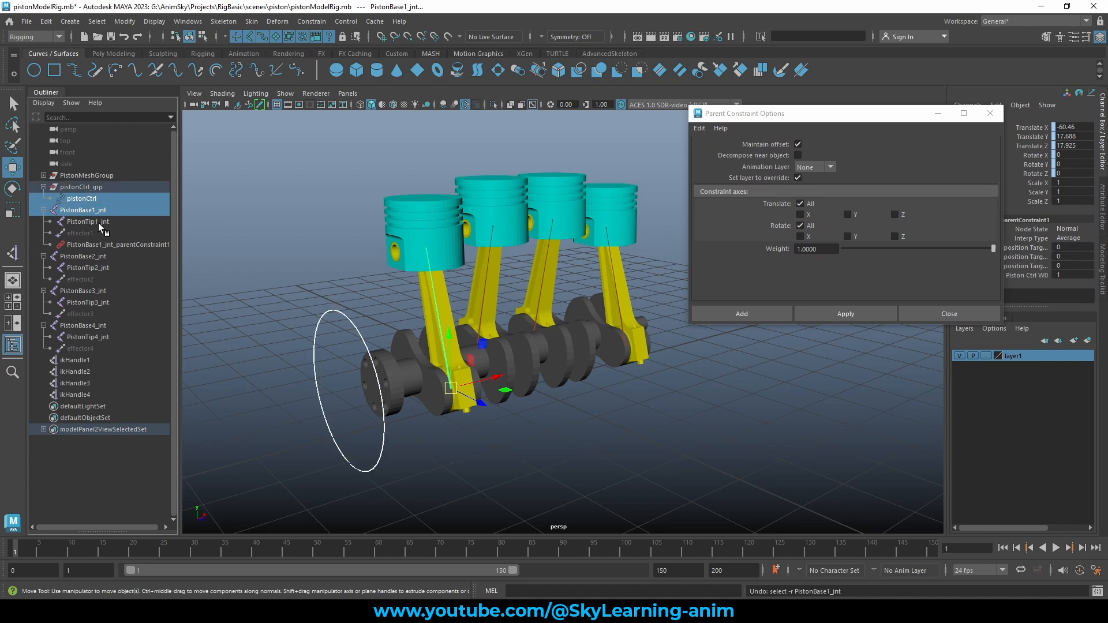
ctrl+click(92, 212)
ctrl+click(83, 257)
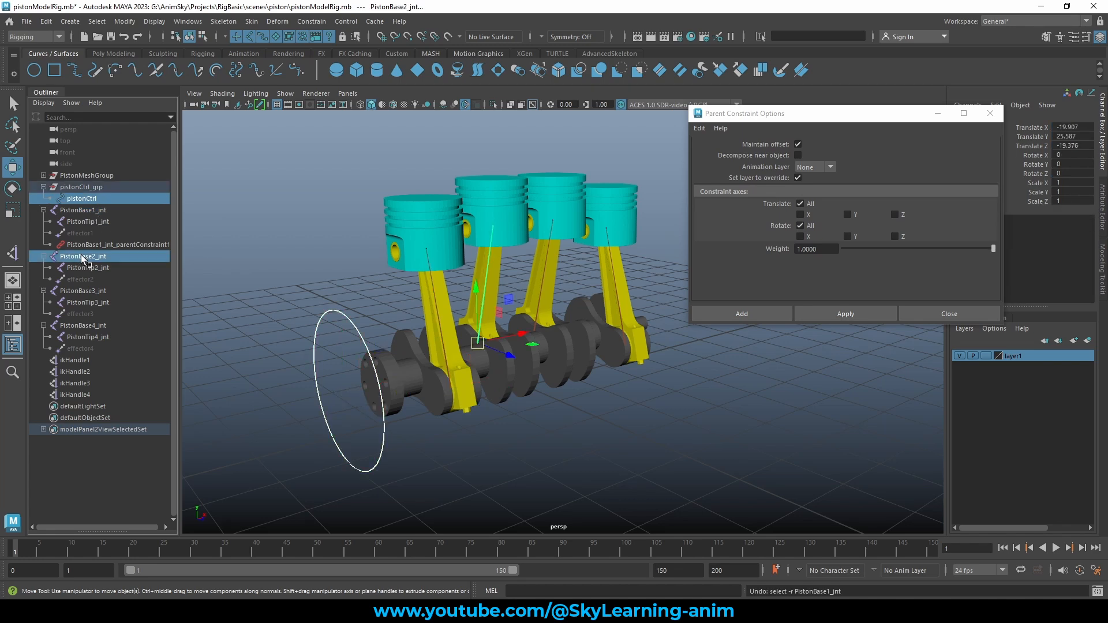
key(g)
ctrl+click(88, 259)
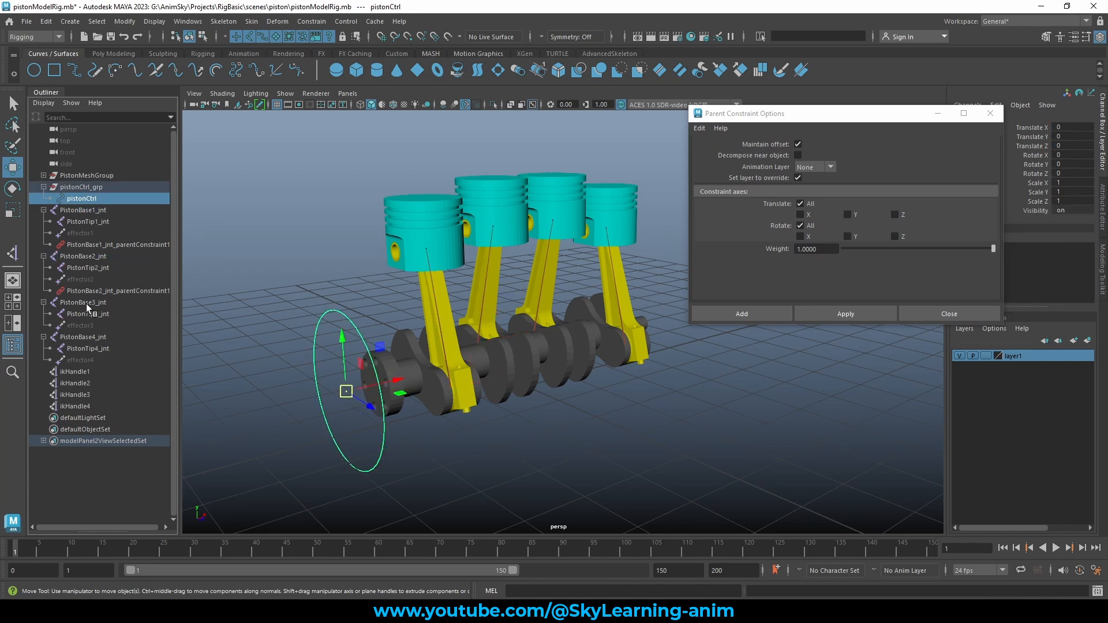
Parent-constrain PistonBase3_jnt and PistonBase4_jnt individually to pistonCtrl with the same options
ctrl+click(86, 303)
key(g)
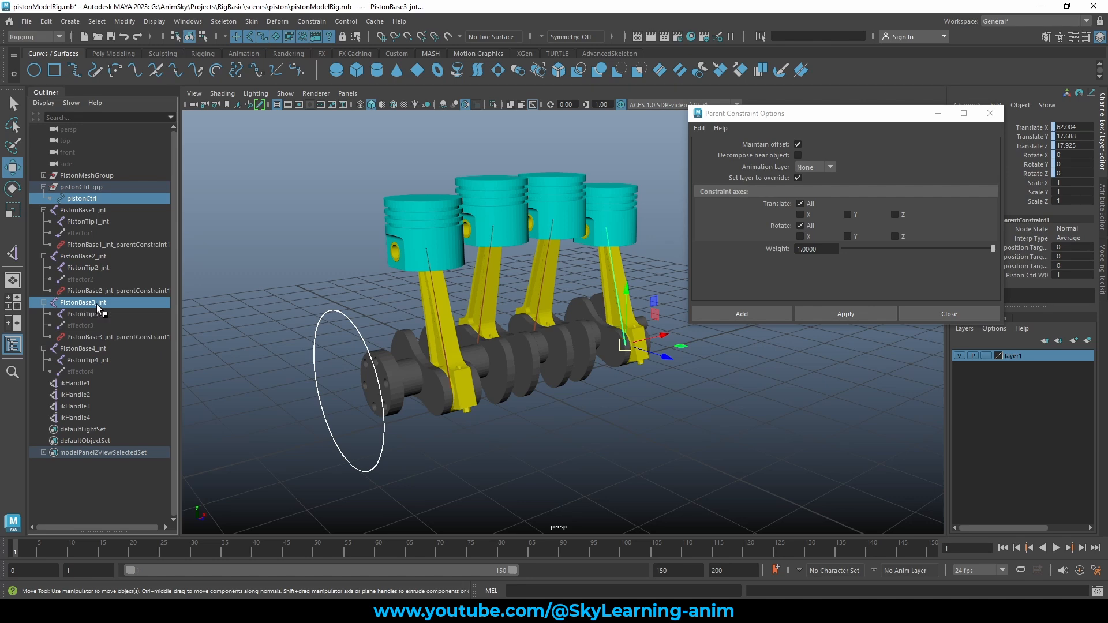
ctrl+click(95, 304)
ctrl+click(88, 349)
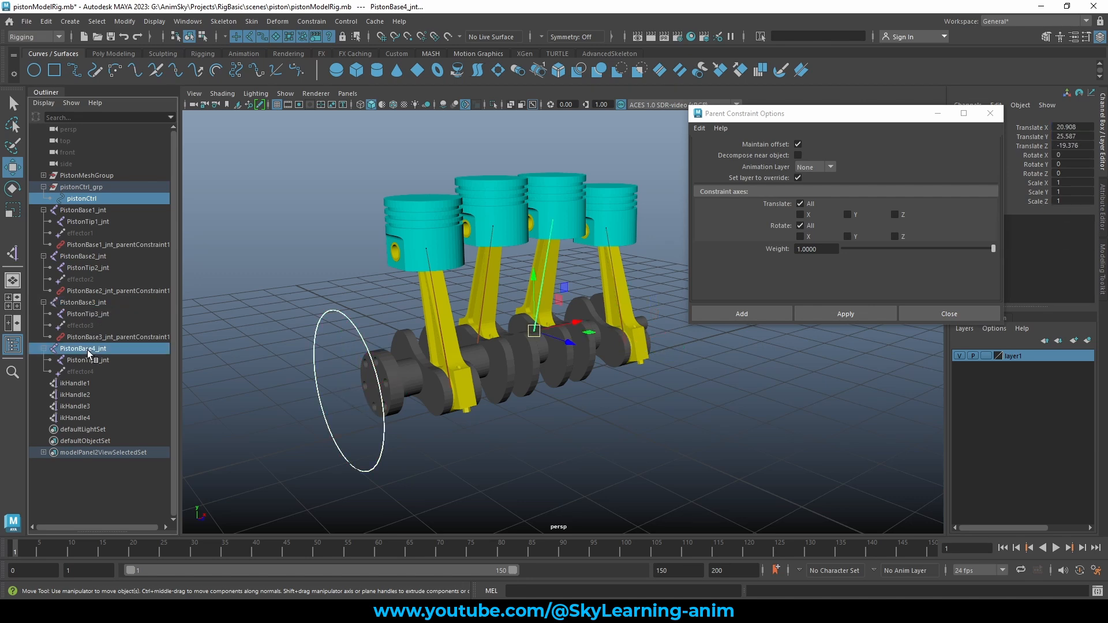
key(g)
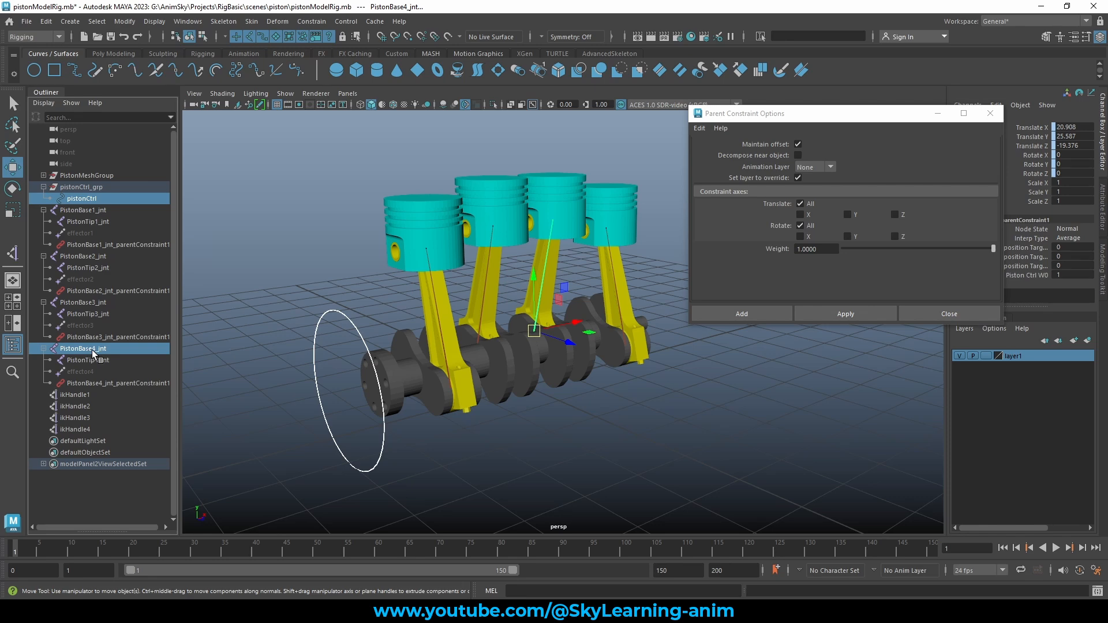
ctrl+click(92, 350)
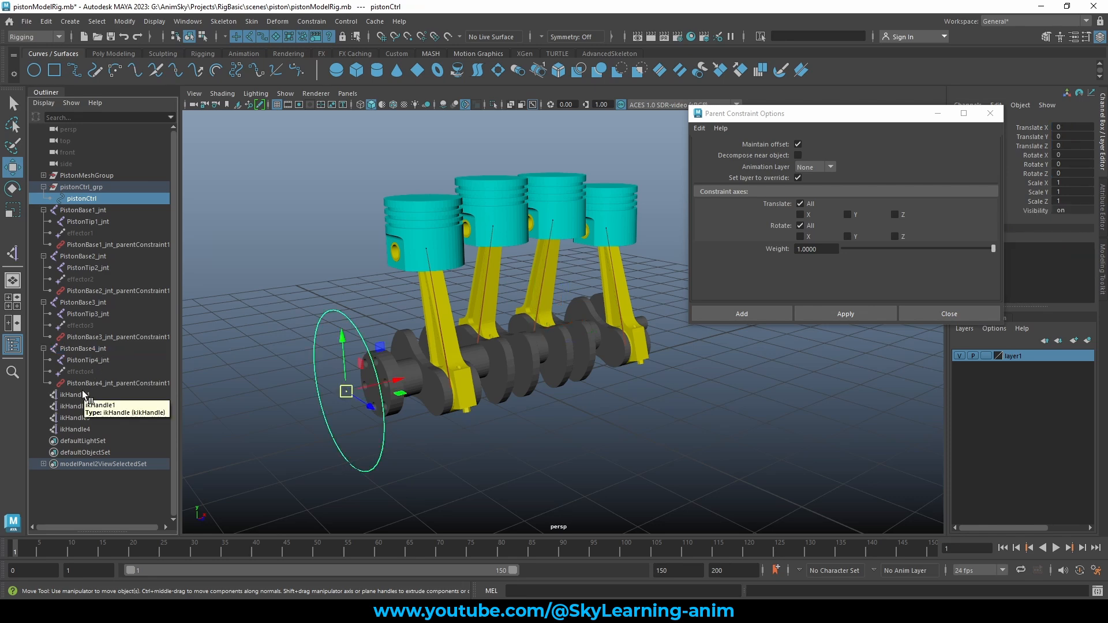
Check the parent constraint nodes under the four piston base joints, and clear the selection
click(116, 244)
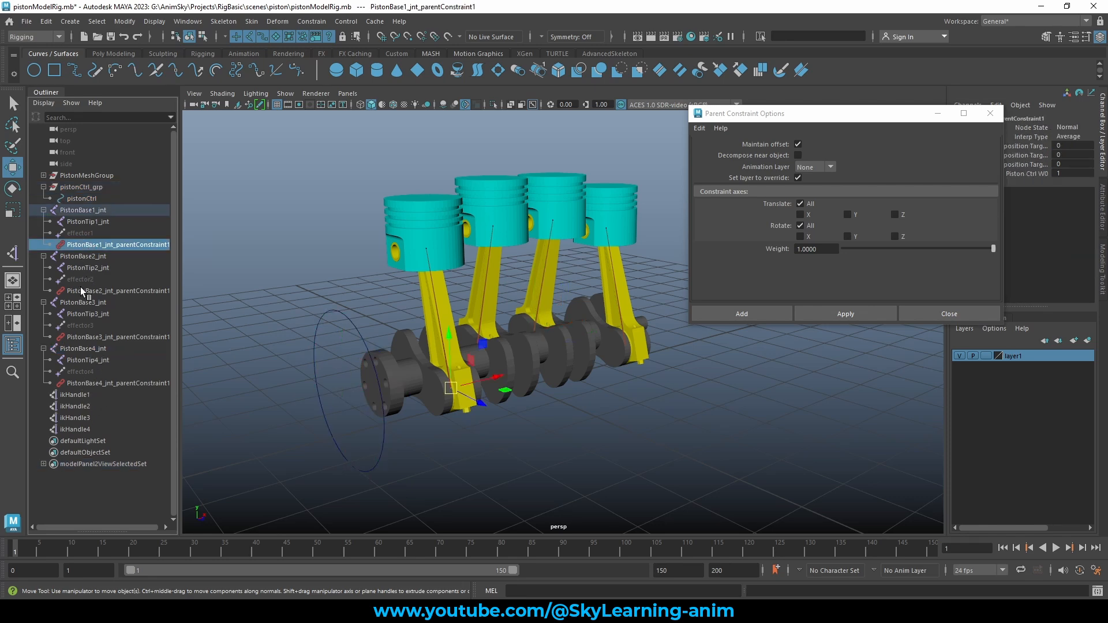
click(115, 291)
click(115, 337)
click(72, 383)
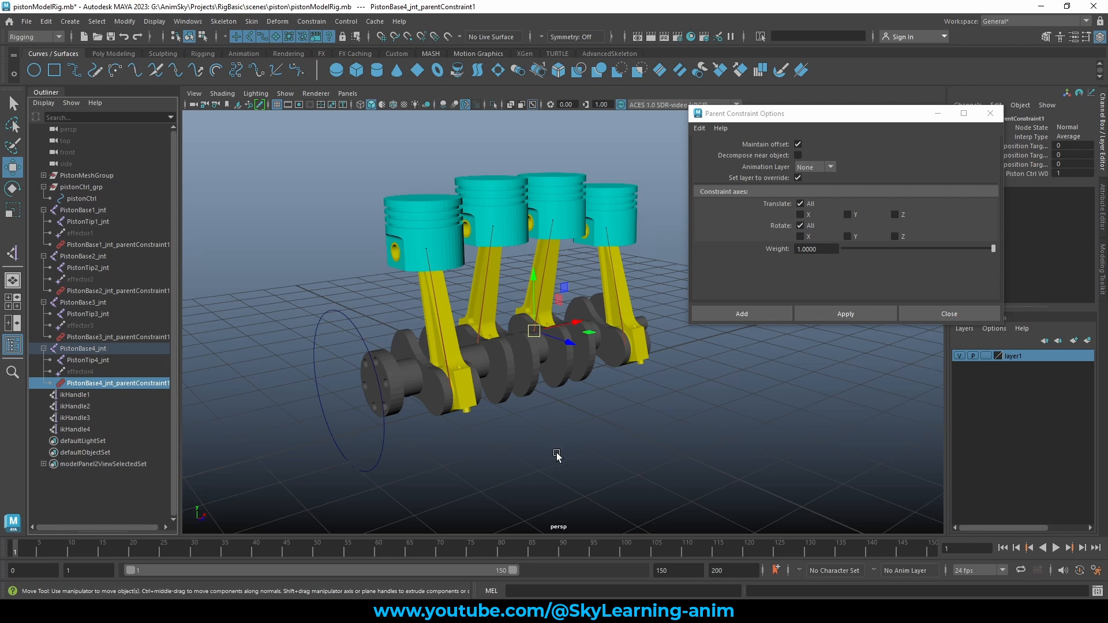
alt+middle_drag(651, 382, 643, 384)
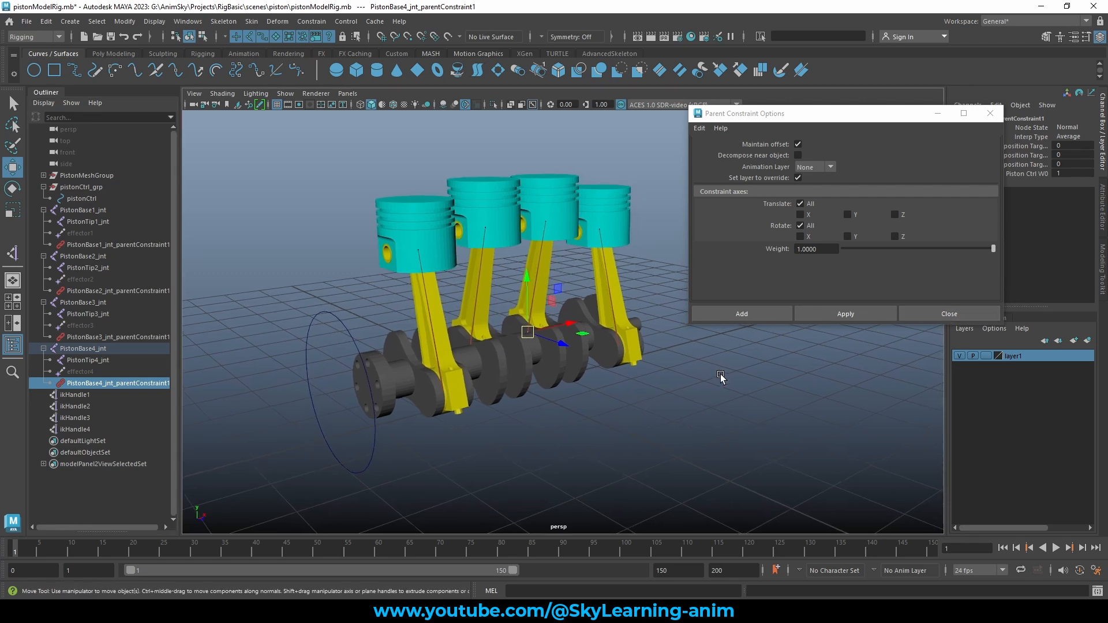
click(722, 378)
Try rotating pistonCtrl about -35 degrees around X to test the base joints, and undo the rotation
click(317, 317)
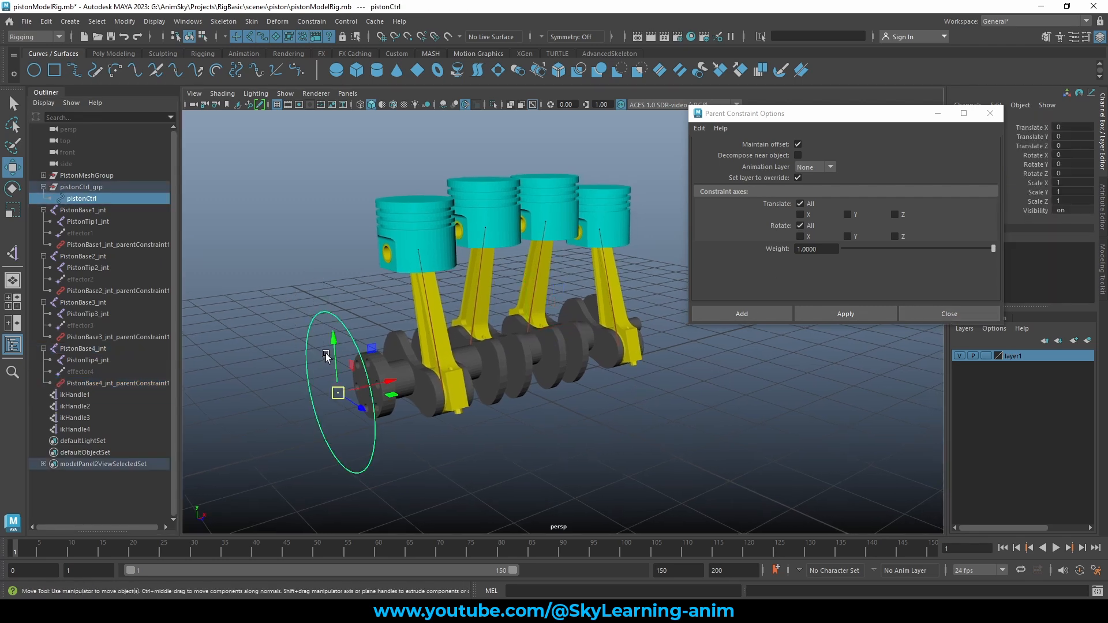
key(e)
mouse_move(342, 335)
mouse_down()
mouse_move(363, 450)
mouse_move(369, 415)
mouse_move(339, 271)
mouse_move(377, 453)
mouse_move(354, 336)
mouse_up()
key(ctrl+z)
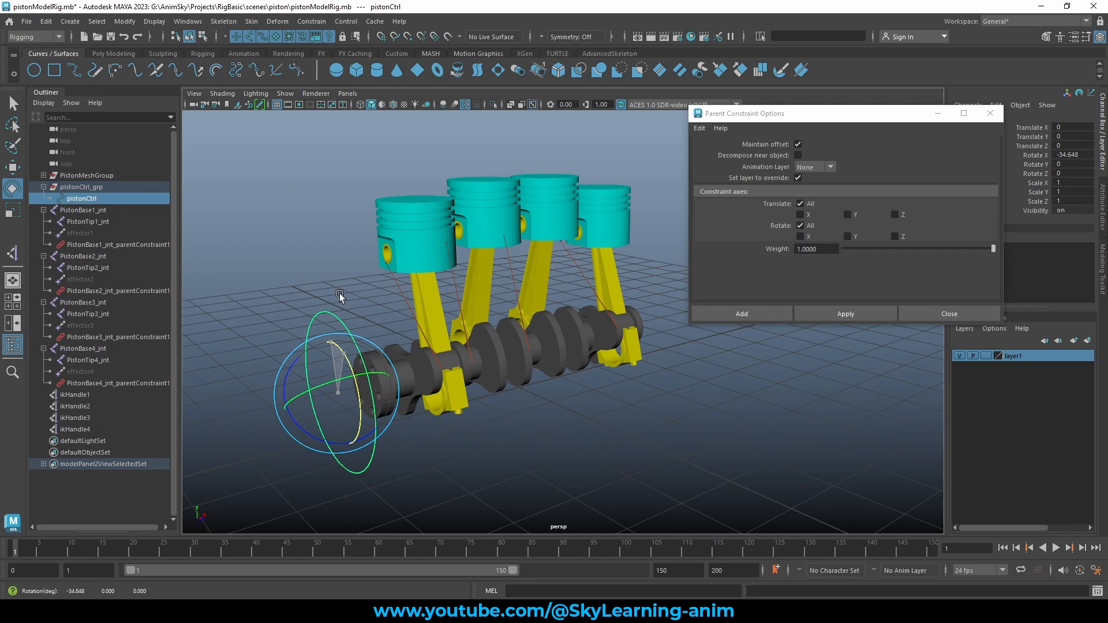
key(ctrl+z)
key(w)
click(310, 236)
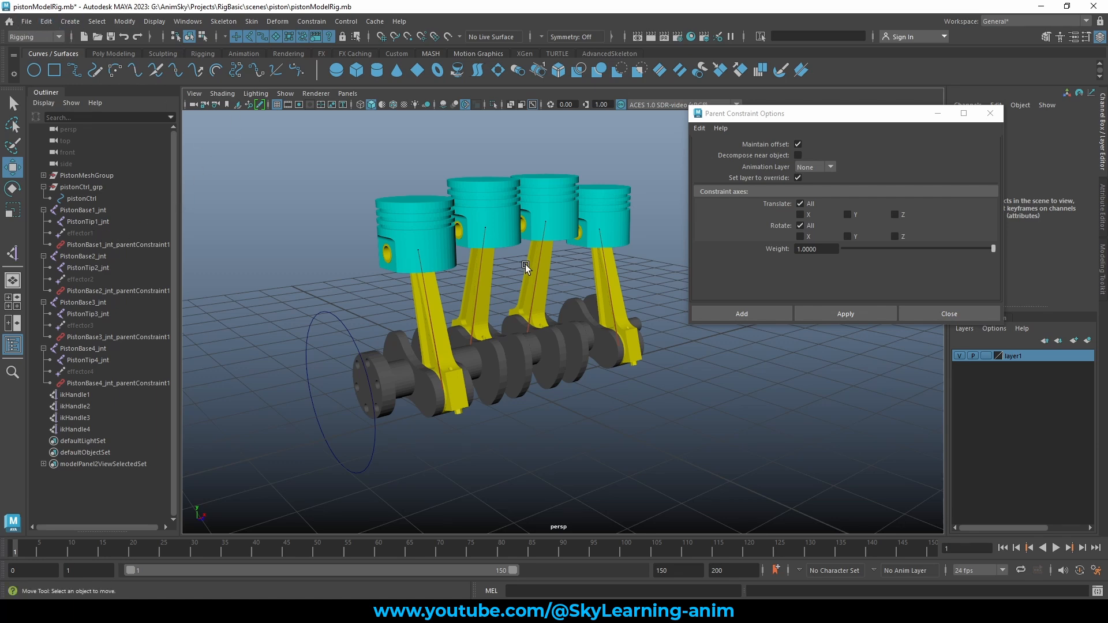
Try rotating pistonCtrl about 50 degrees around X, inspect the joints, undo the rotation and deselect the control
alt+drag(525, 264, 425, 188)
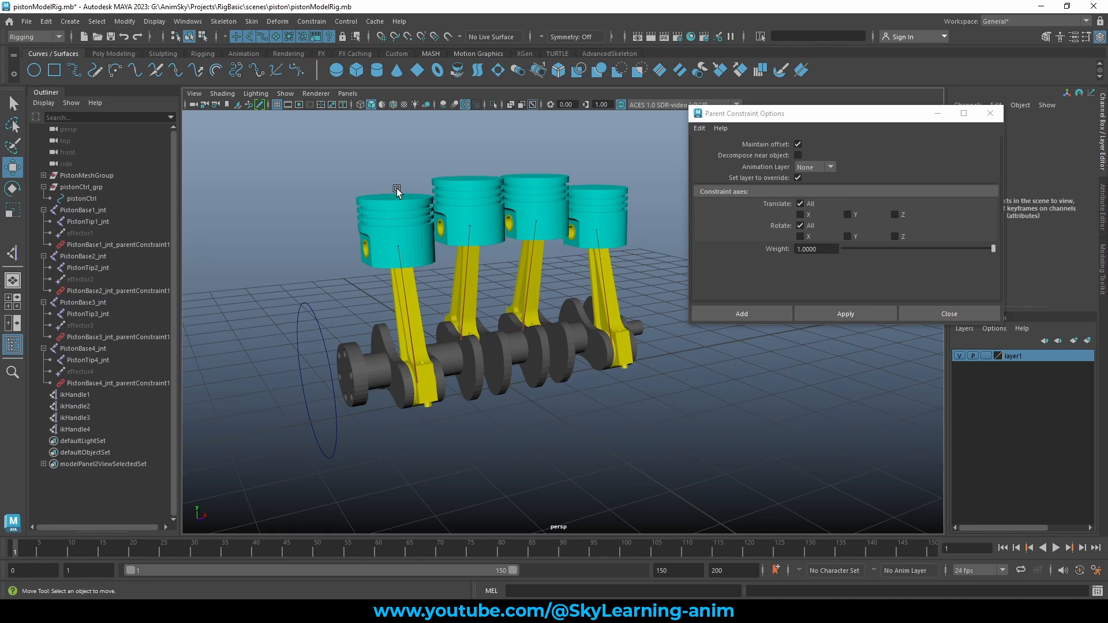
click(314, 316)
key(e)
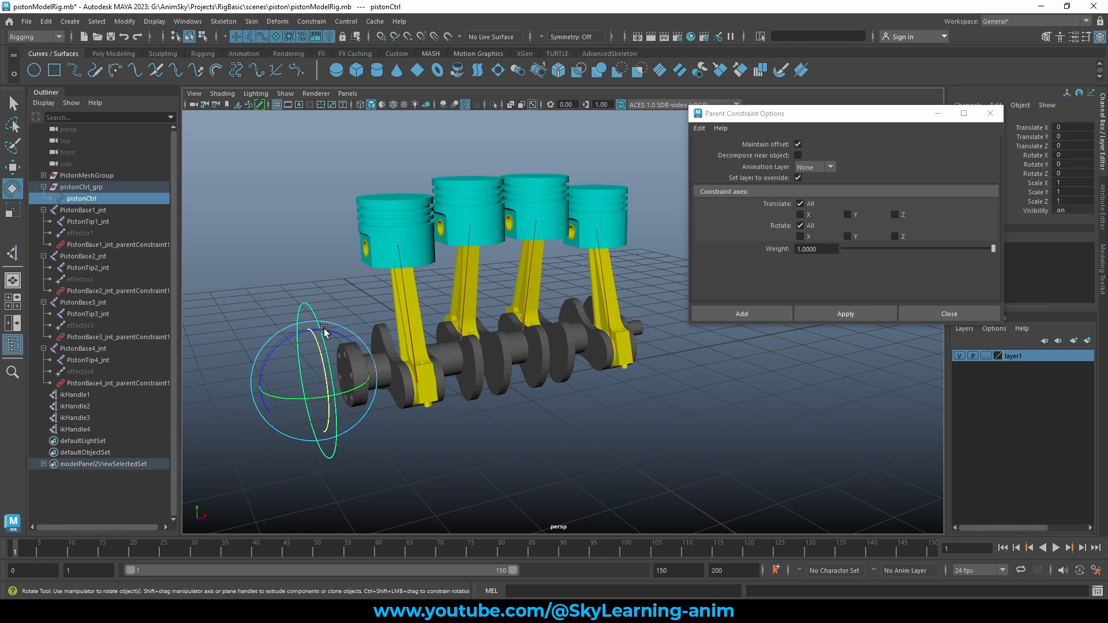
drag(320, 357, 323, 397)
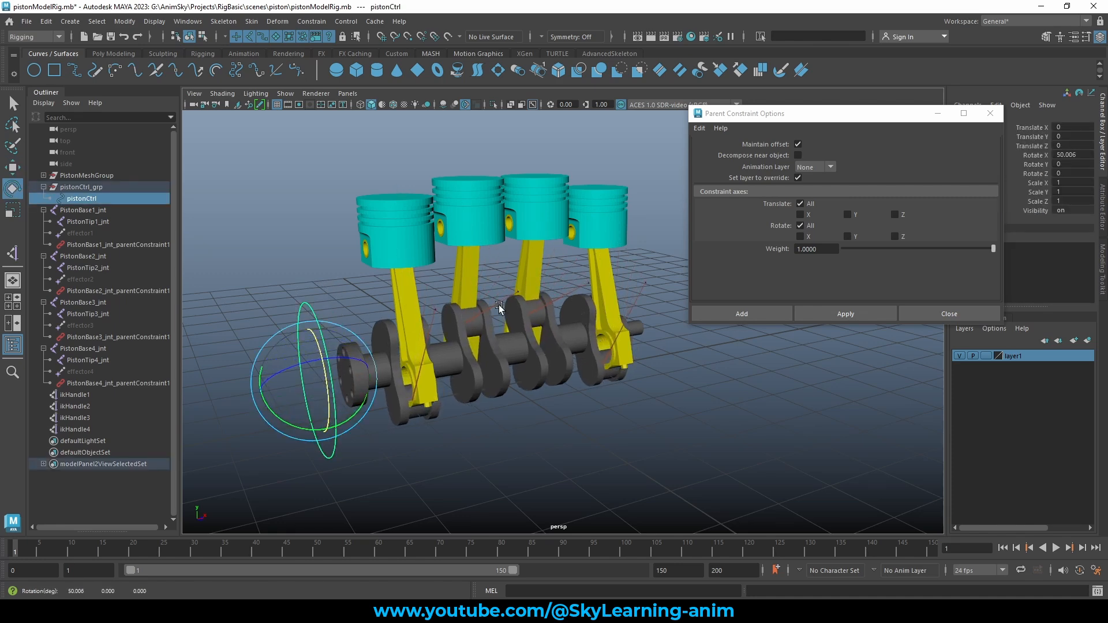
alt+drag(553, 335, 579, 335)
key(ctrl+z)
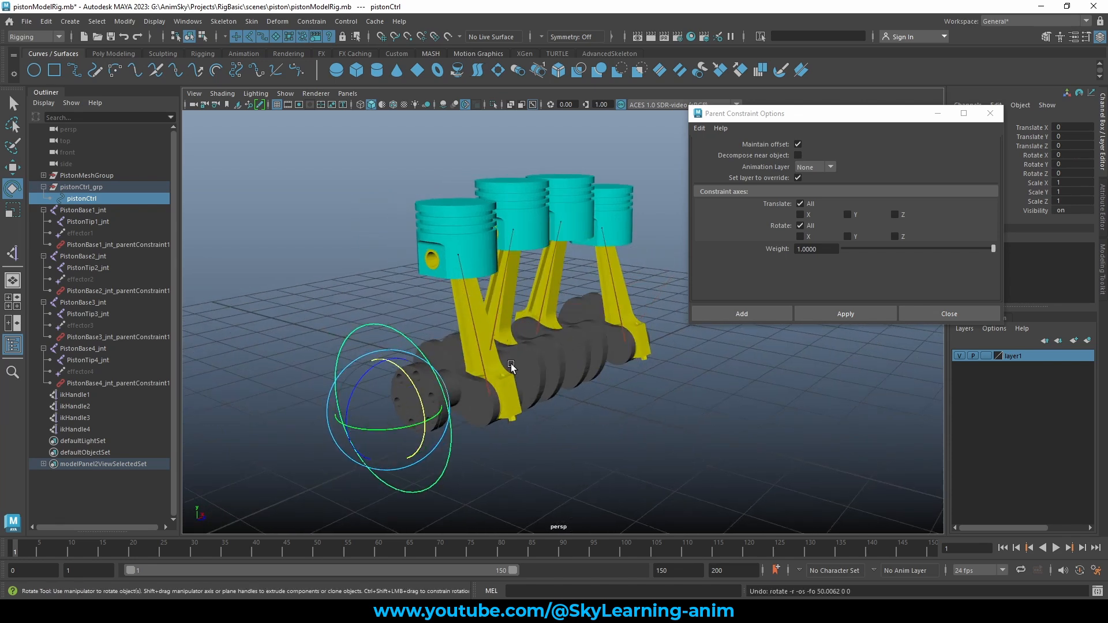
key(w)
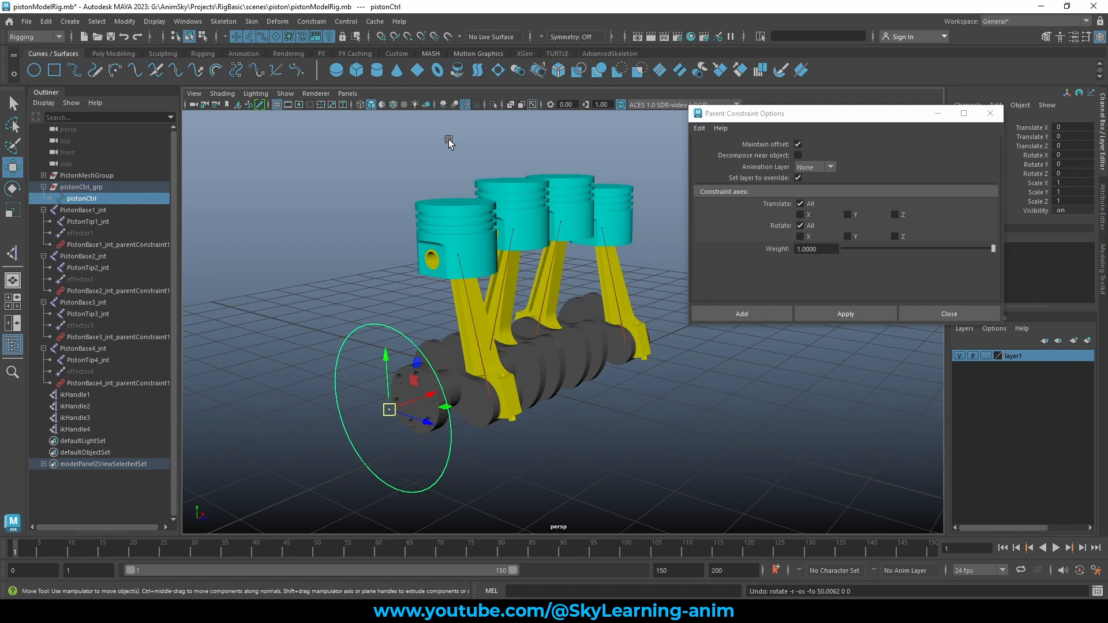
click(434, 151)
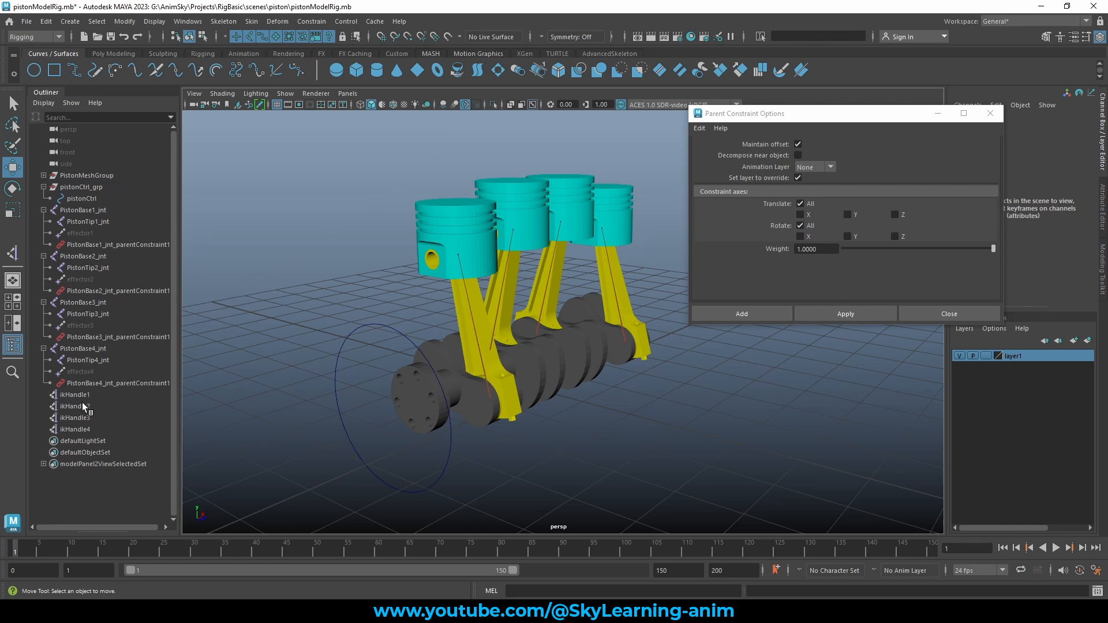
Create a locator at the origin and duplicate it three times to get four locators
click(70, 21)
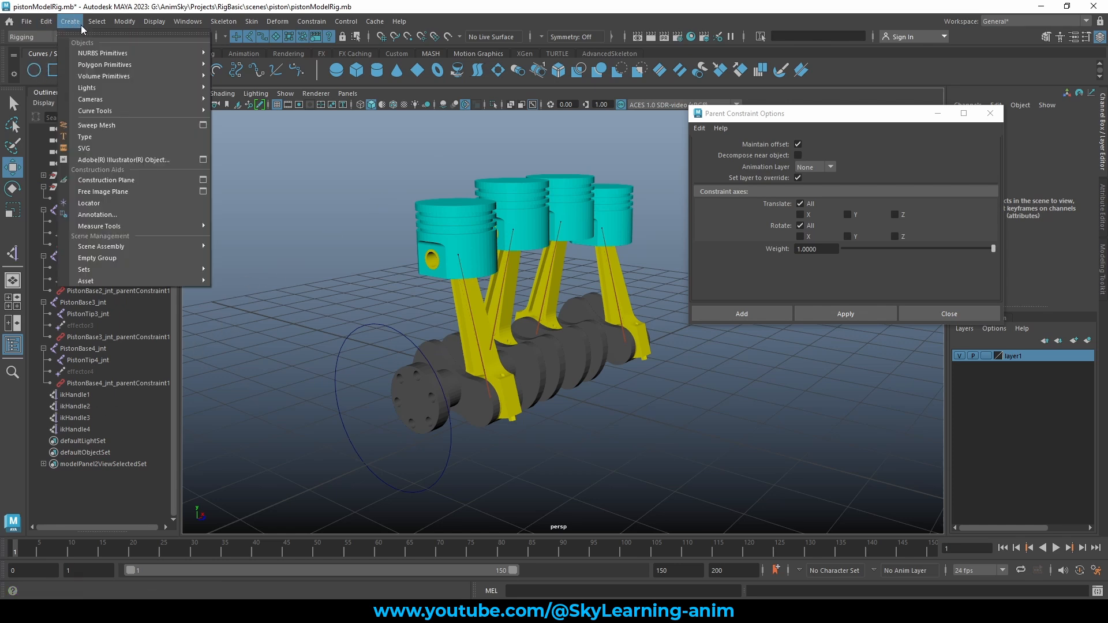
click(104, 209)
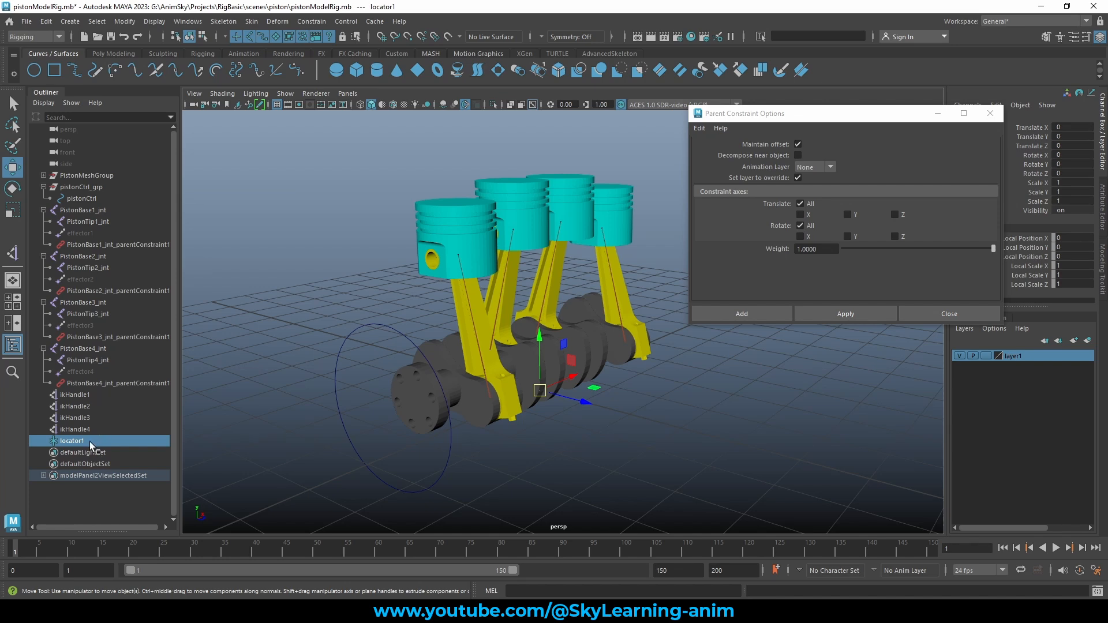
key(ctrl+d)
key(ctrl+d)
key(ctrl+d)
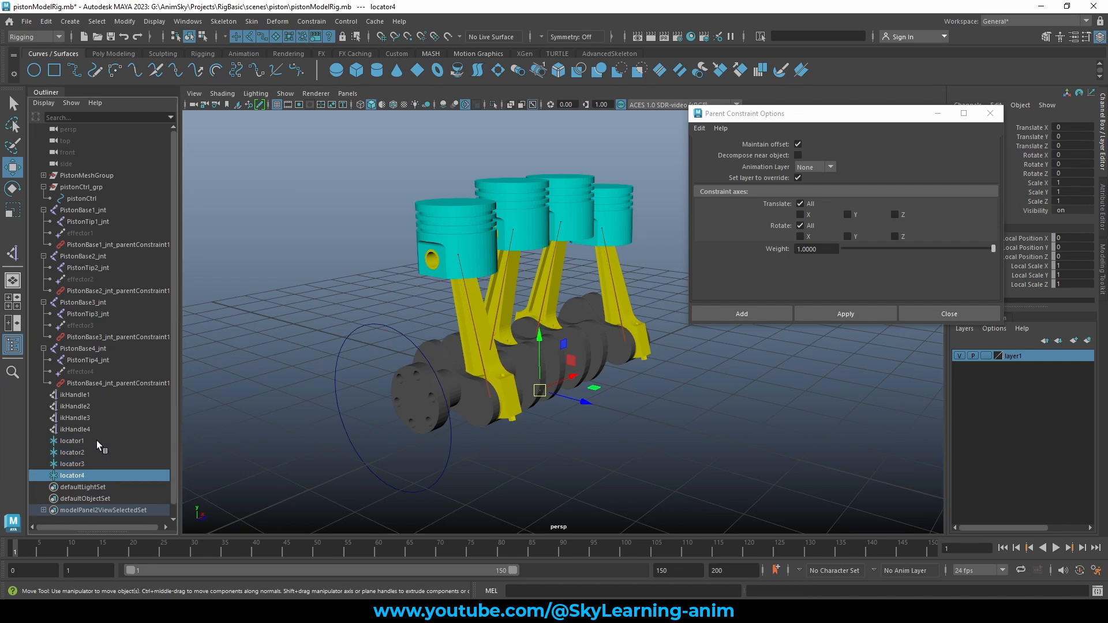
Rename locator1 as Piston1, reusing the name of PistonBase1_jnt without its Base and _jnt parts
double_click(94, 212)
key(ctrl+c)
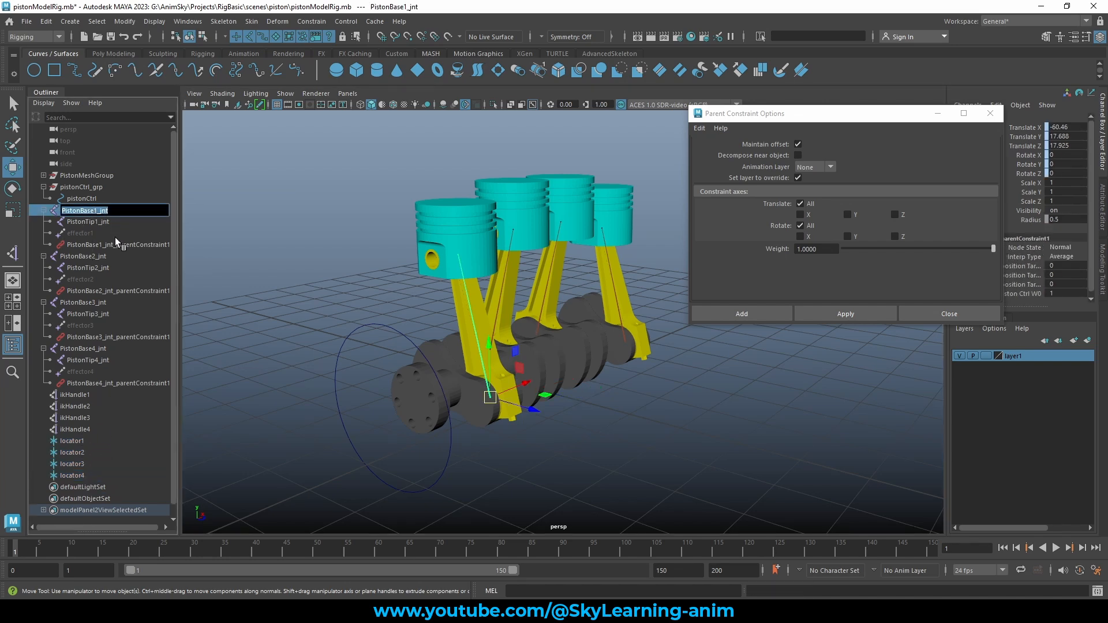
double_click(84, 439)
key(ctrl+v)
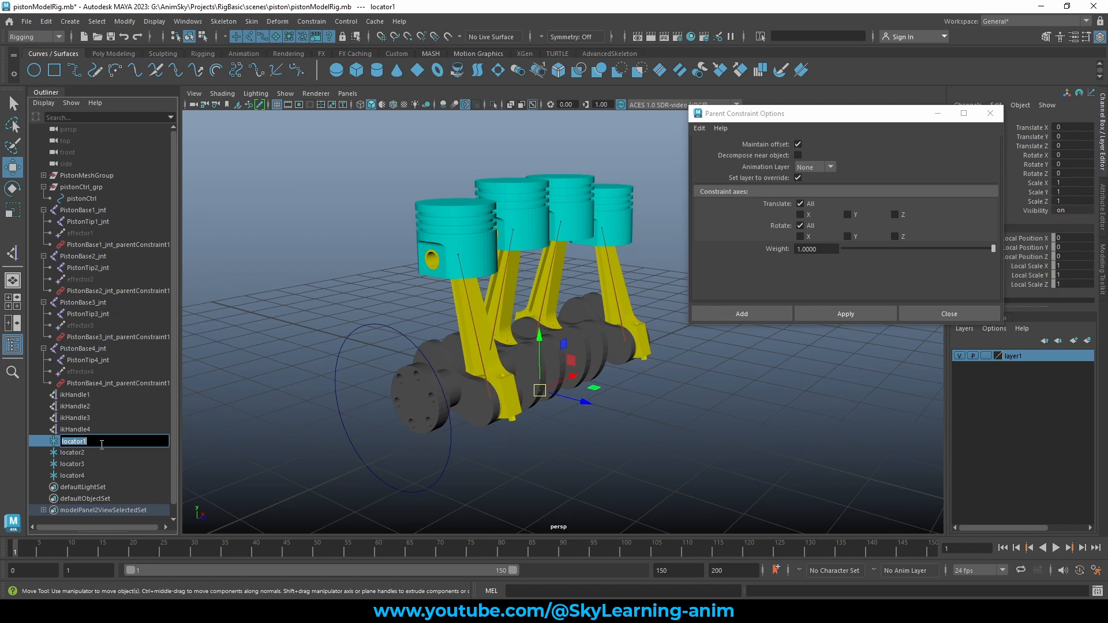
drag(108, 442, 99, 443)
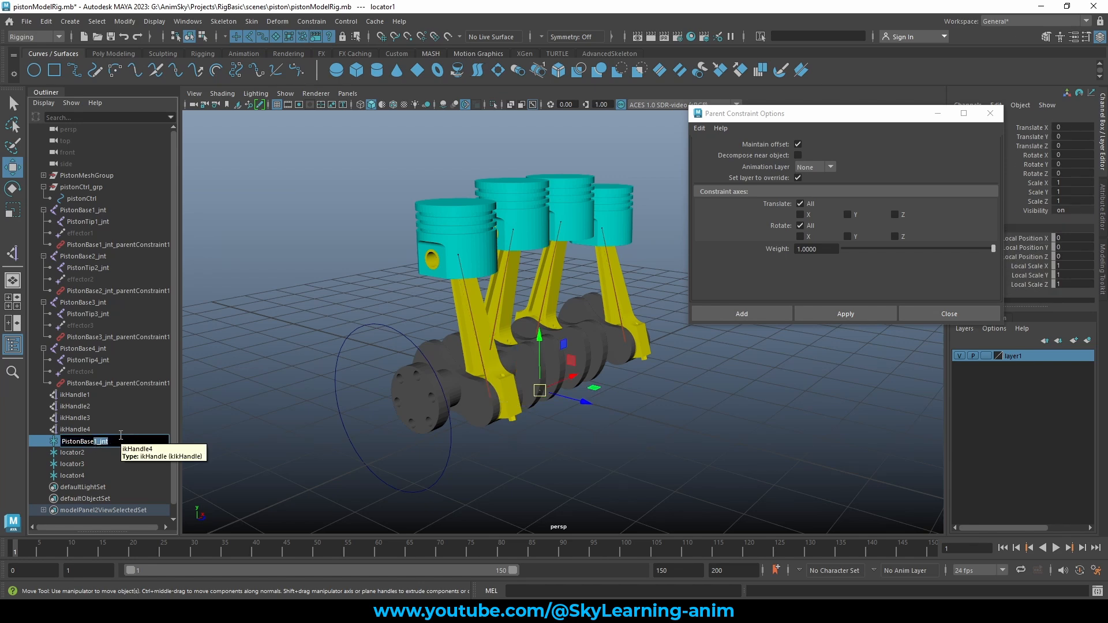
key(BackSpace)
key(BackSpace)
key(BackSpace)
key(BackSpace)
key(Return)
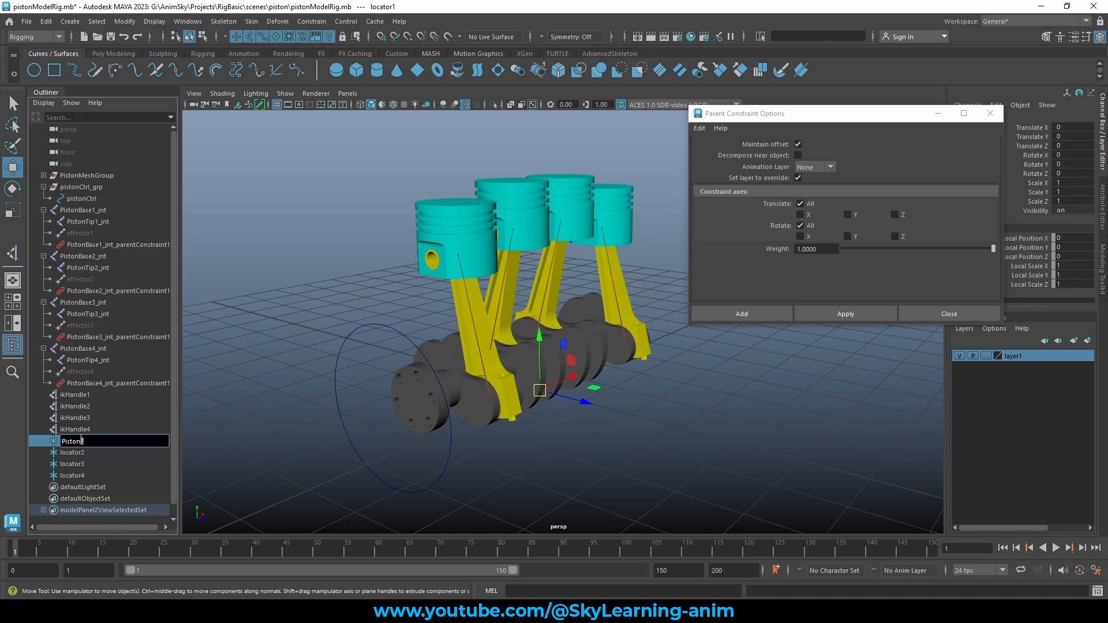
Rename locator2 and locator3 as Piston2 and Piston3
click(77, 452)
double_click(77, 451)
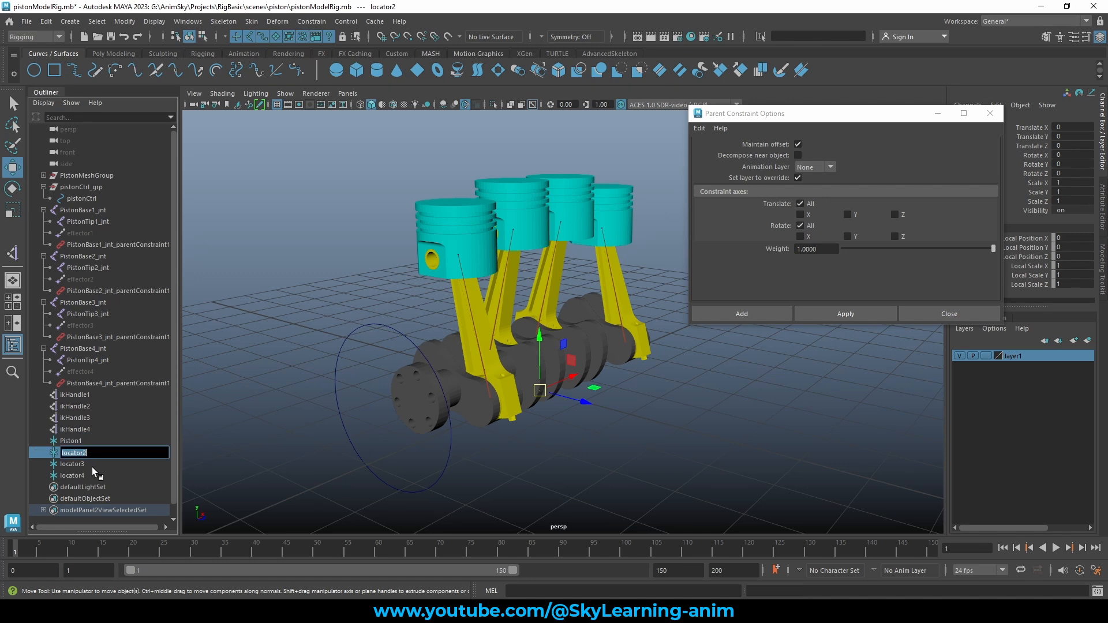
key(Return)
double_click(90, 465)
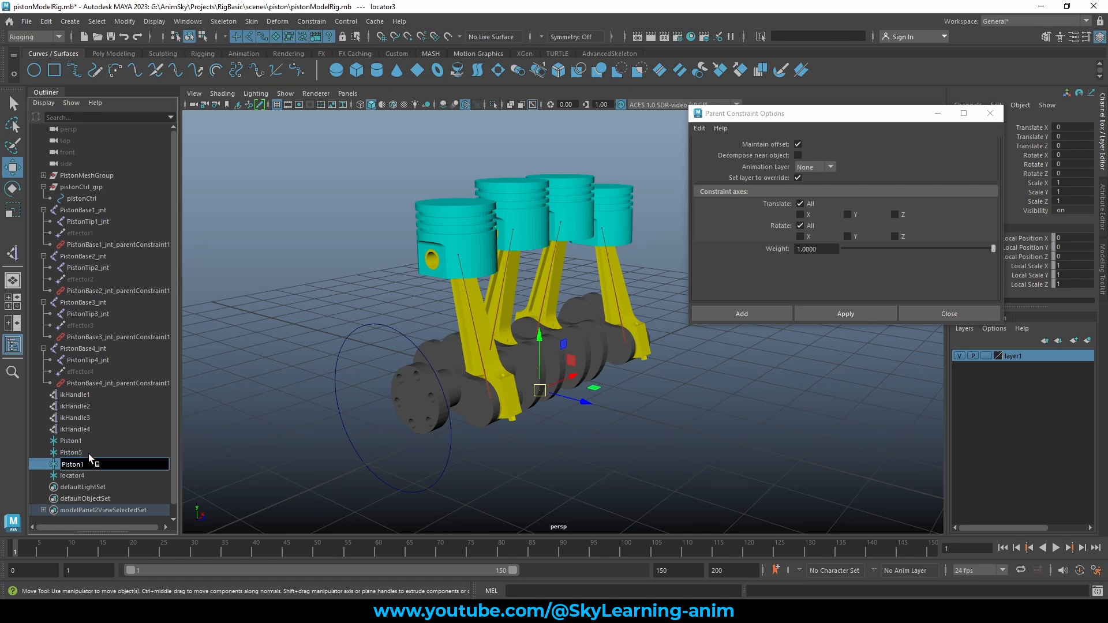
key(Return)
double_click(82, 452)
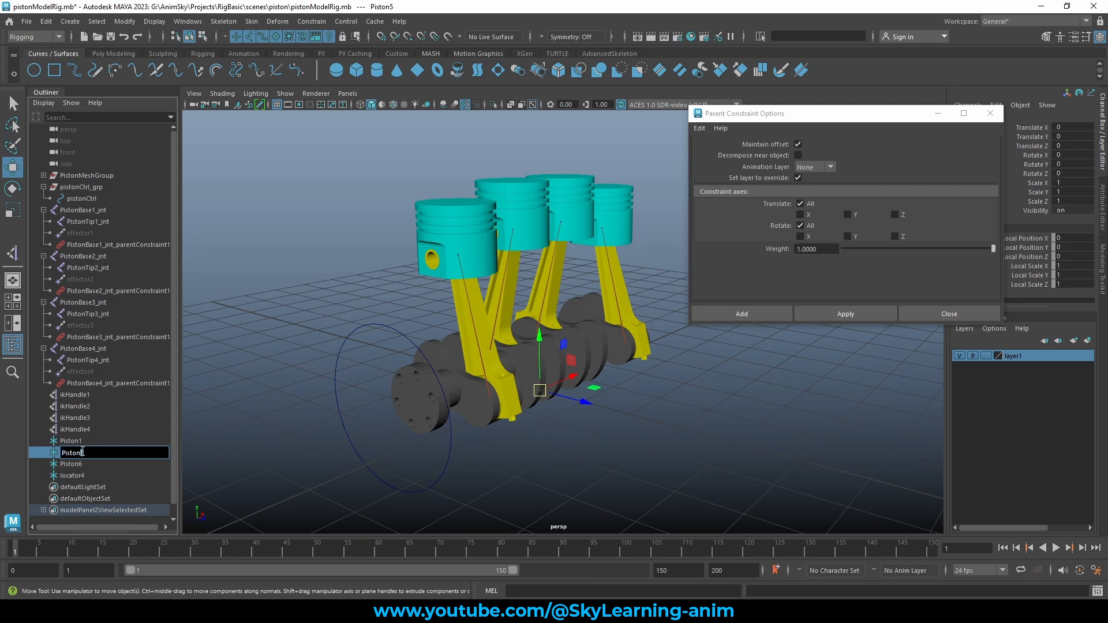
key(Return)
double_click(88, 464)
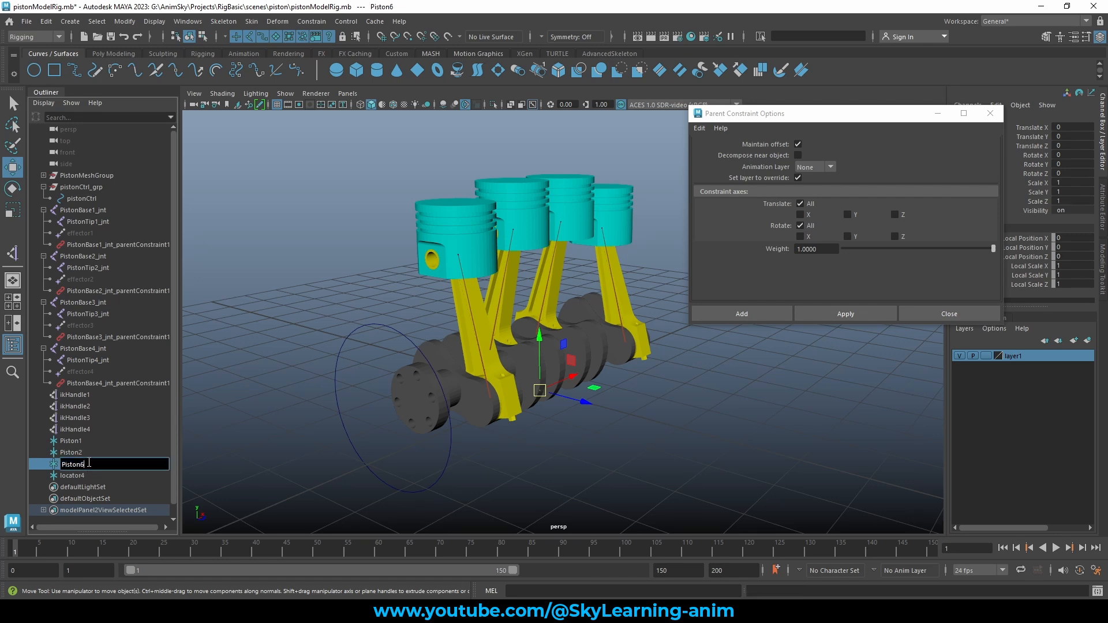
text(3)
key(Return)
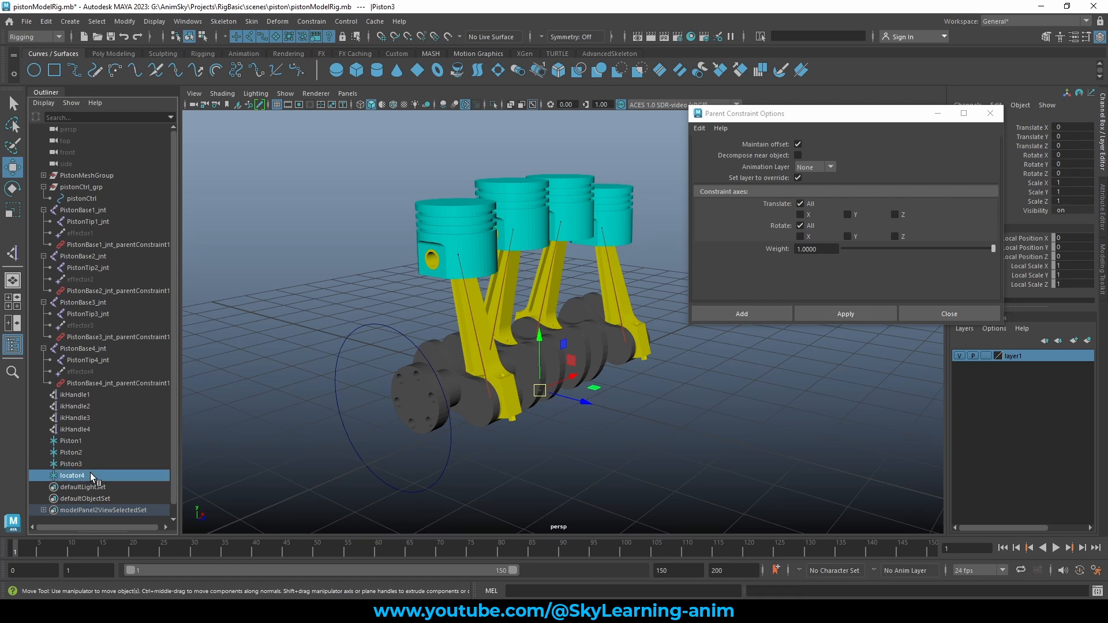
Rename the remaining locator, locator4, as Piston4
double_click(94, 476)
text(Piston4)
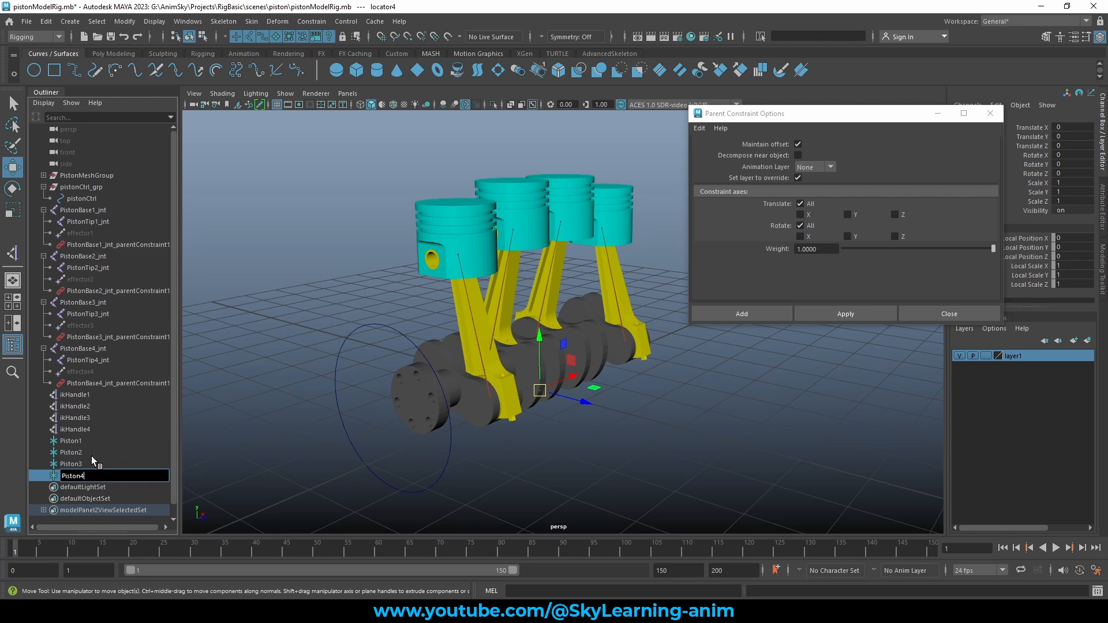
key(Return)
Add the suffix Top_LOC to the first two locators, naming them Piston1Top_LOC and Piston2Top_LOC
double_click(98, 440)
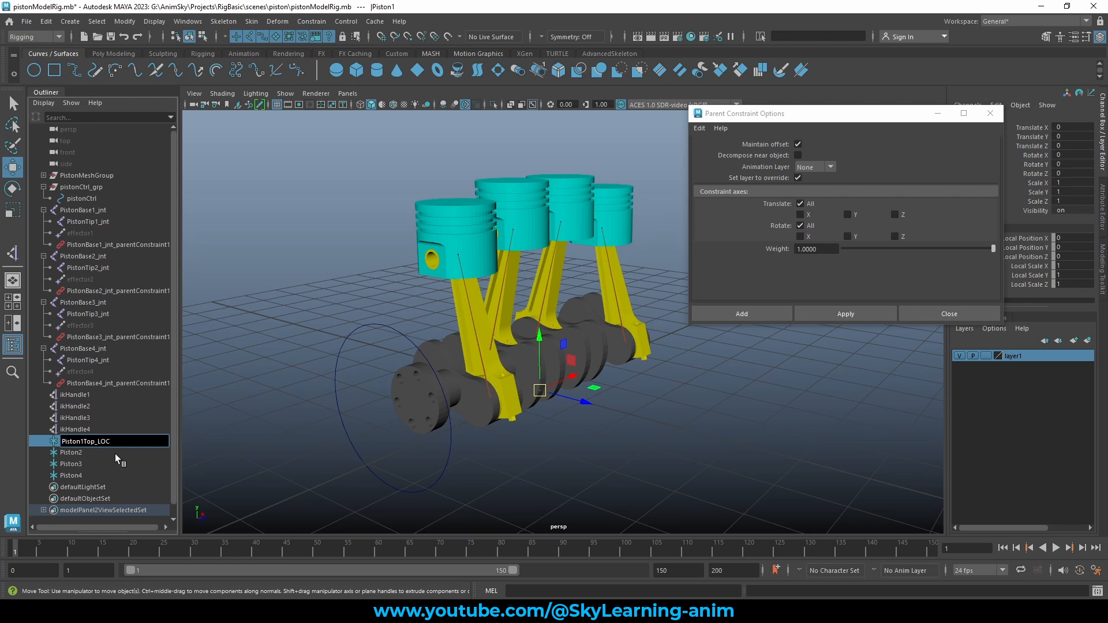
drag(111, 442, 86, 442)
key(ctrl+c)
double_click(92, 451)
key(ctrl+v)
double_click(96, 463)
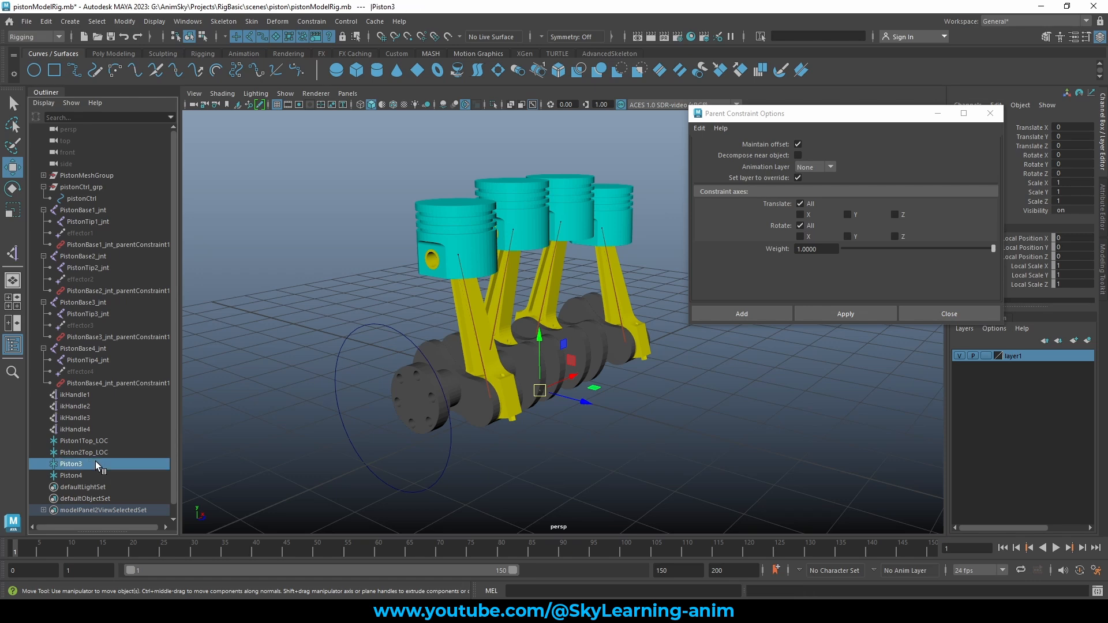
double_click(93, 475)
key(ctrl+v)
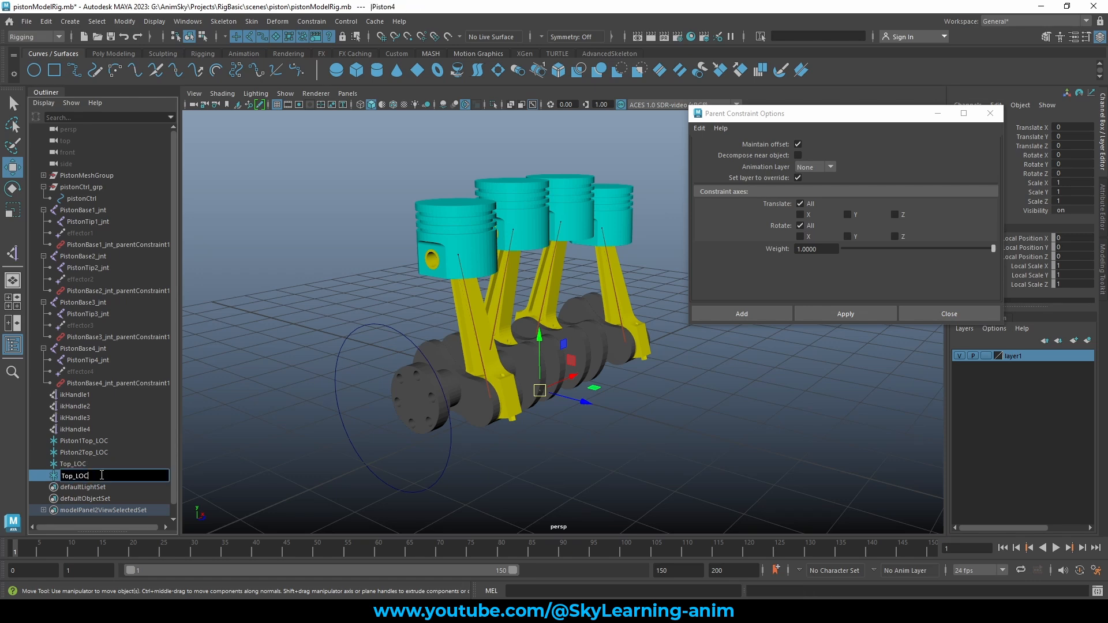
key(ctrl+z)
double_click(106, 476)
click(106, 476)
key(Return)
click(245, 463)
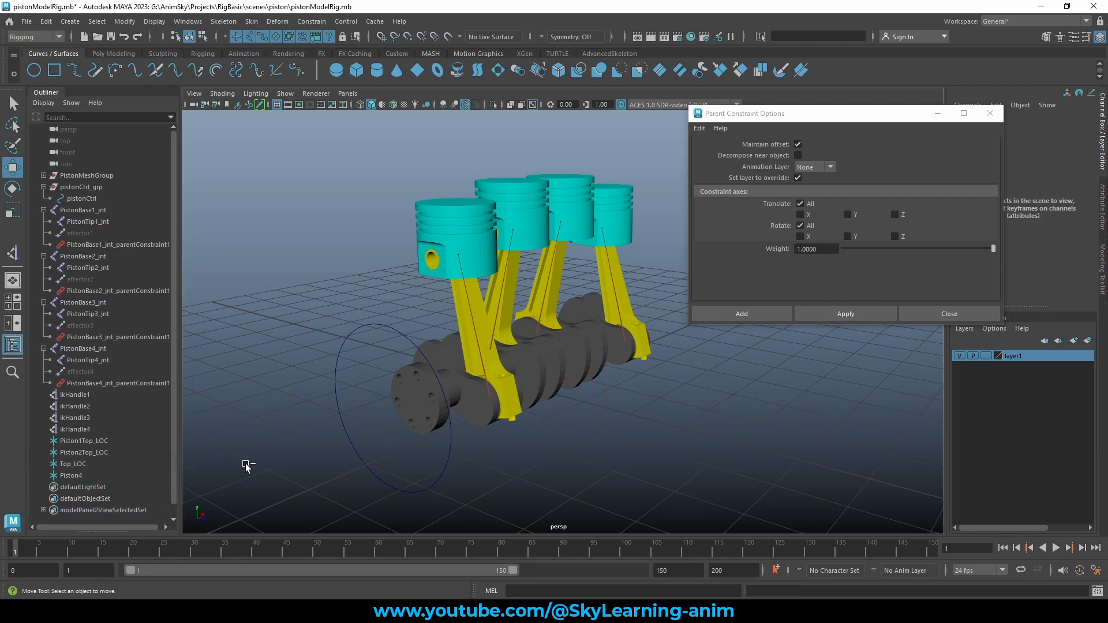
key(ctrl+z)
key(ctrl+z)
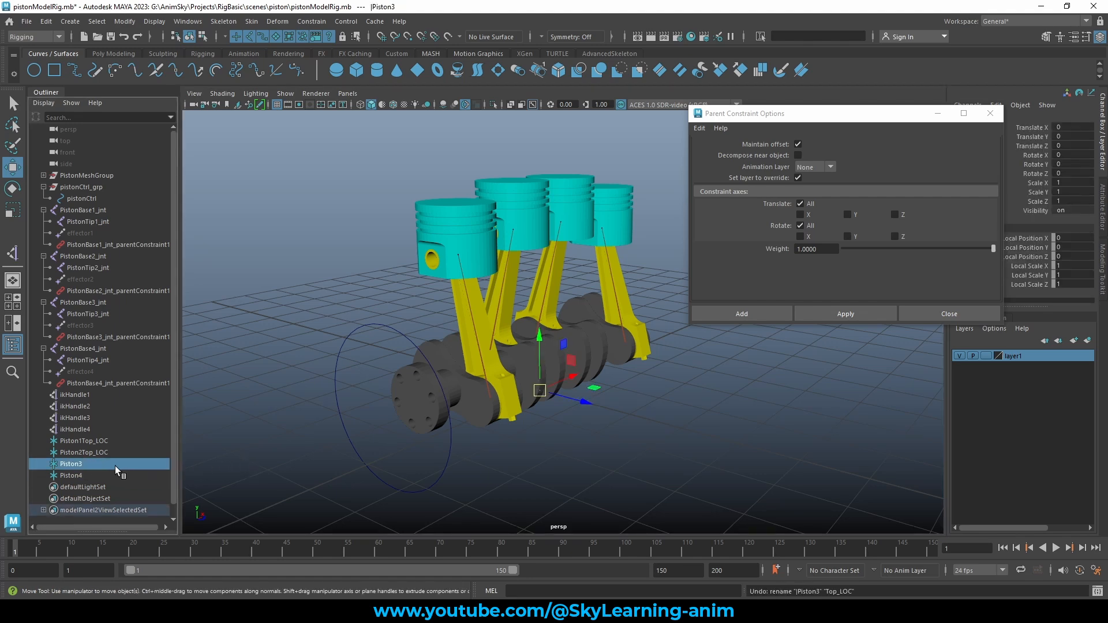
Rename the Piston3 and Piston4 locators as Piston3Top_LOC and Piston4Top_LOC, and clear the selection
double_click(98, 463)
click(100, 464)
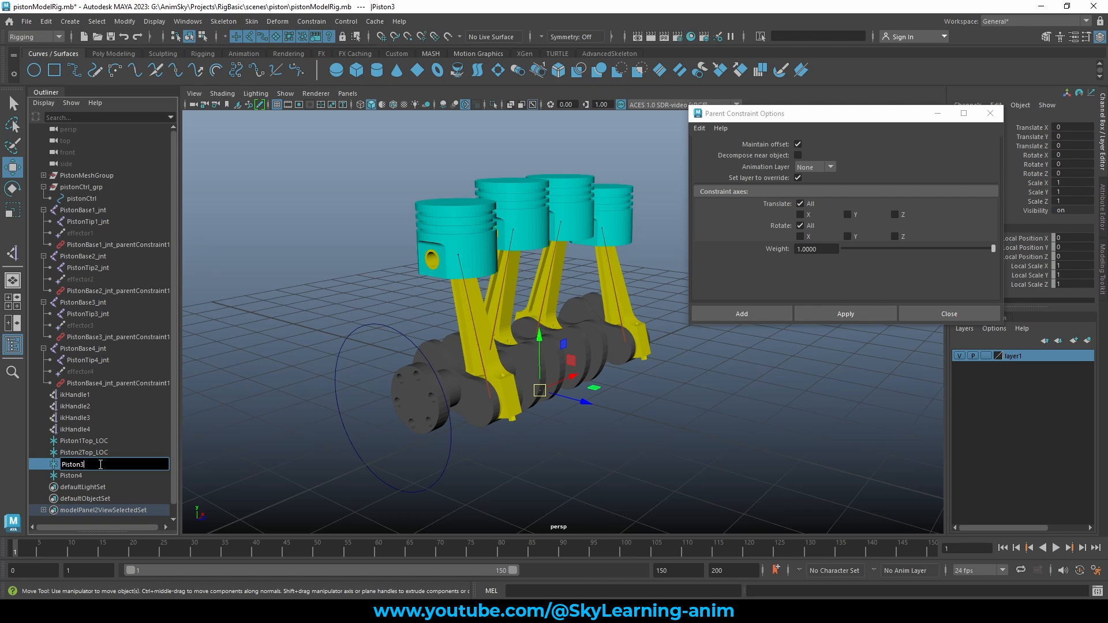
text(Top_LOC)
key(Return)
double_click(92, 474)
click(101, 475)
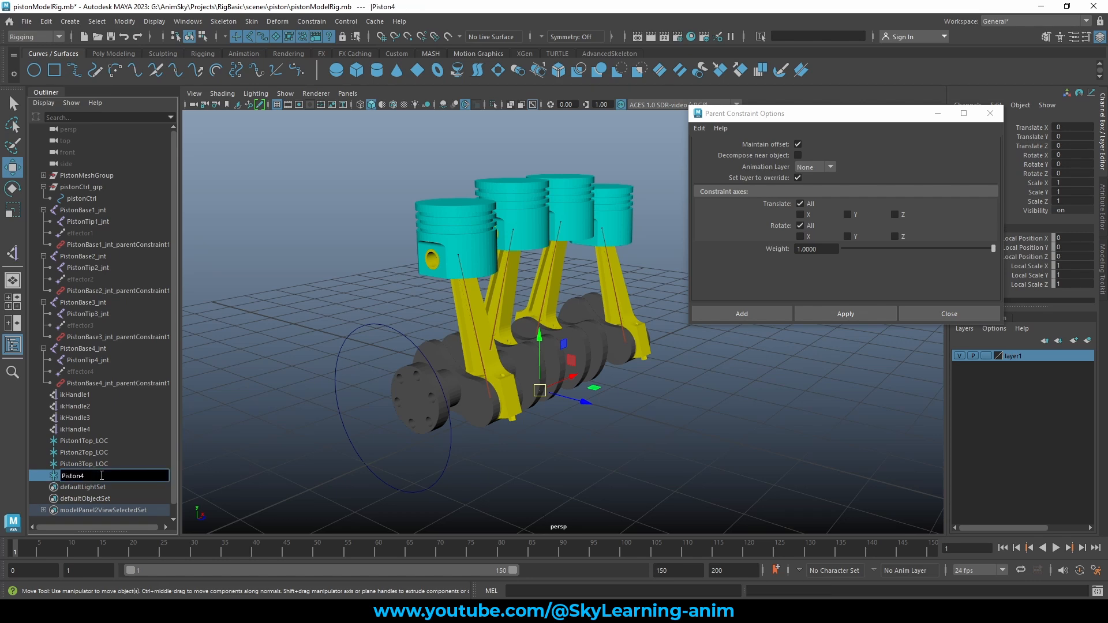
text(Top_LOC)
key(Return)
click(227, 432)
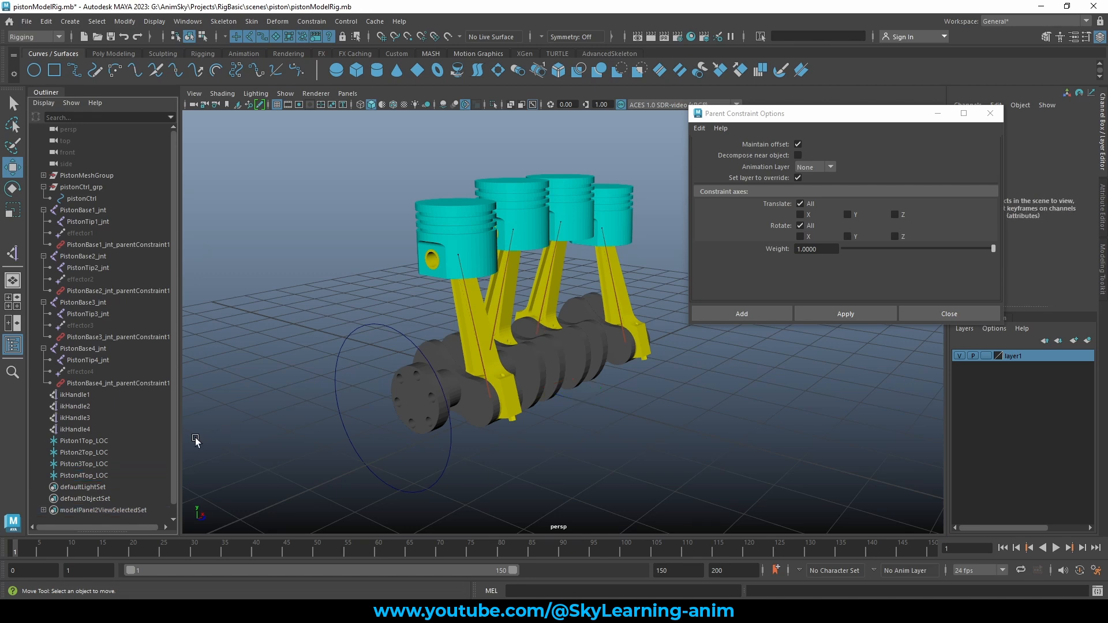
Isolate the four Top_LOC locators and the four PistonBase joint chains in the perspective view
drag(82, 440, 82, 474)
alt+drag(495, 403, 404, 398)
drag(893, 119, 891, 353)
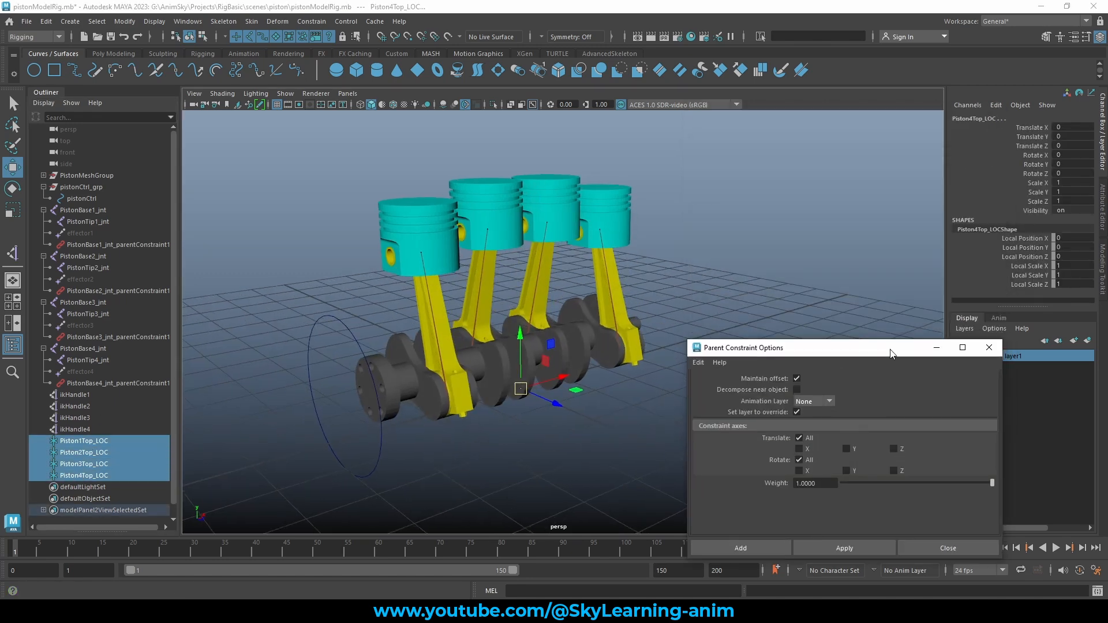
alt+drag(701, 217, 672, 218)
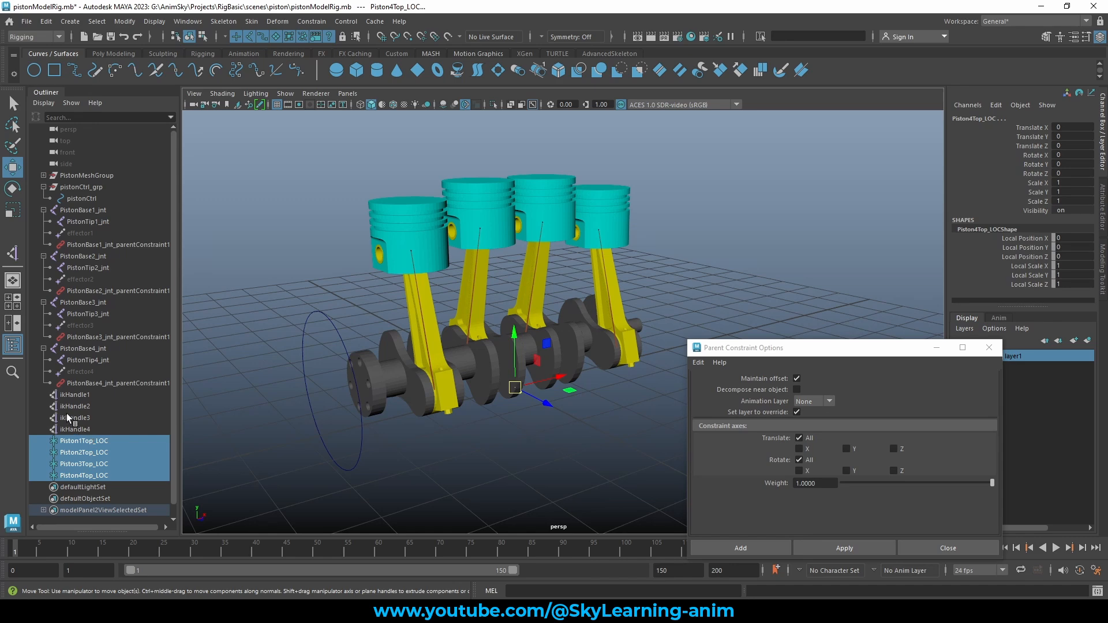
ctrl+click(82, 210)
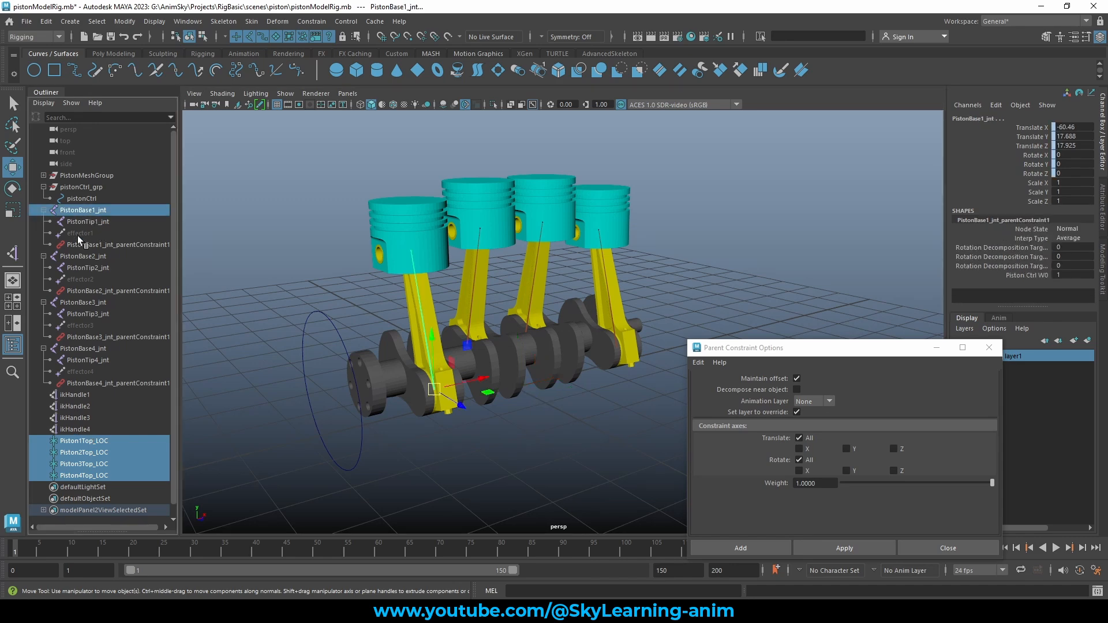
ctrl+click(73, 256)
ctrl+click(72, 303)
ctrl+click(71, 348)
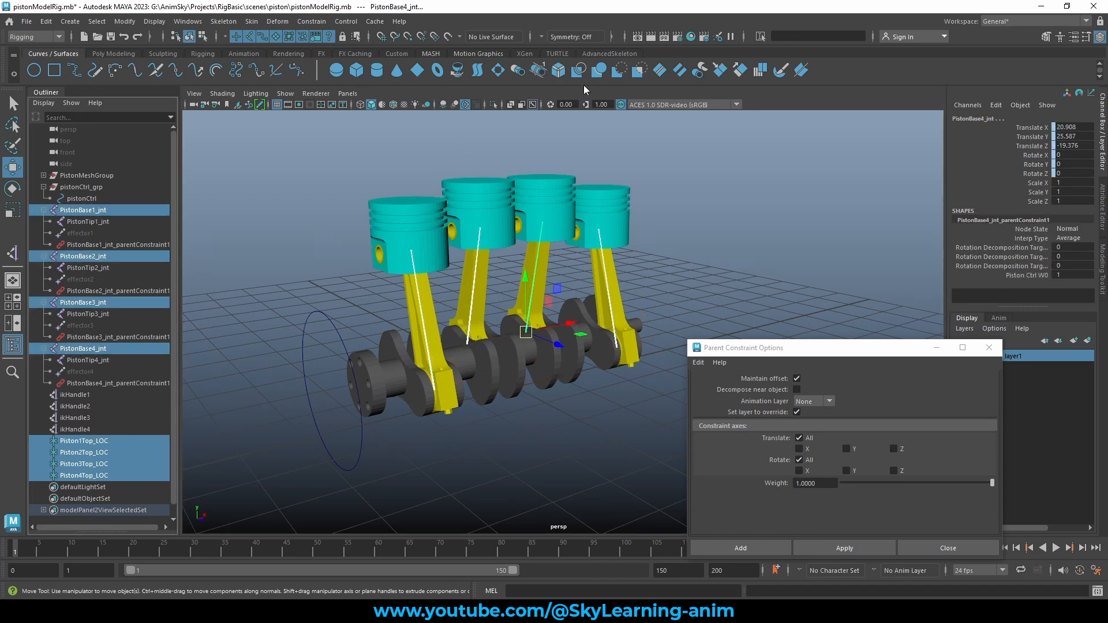
click(494, 105)
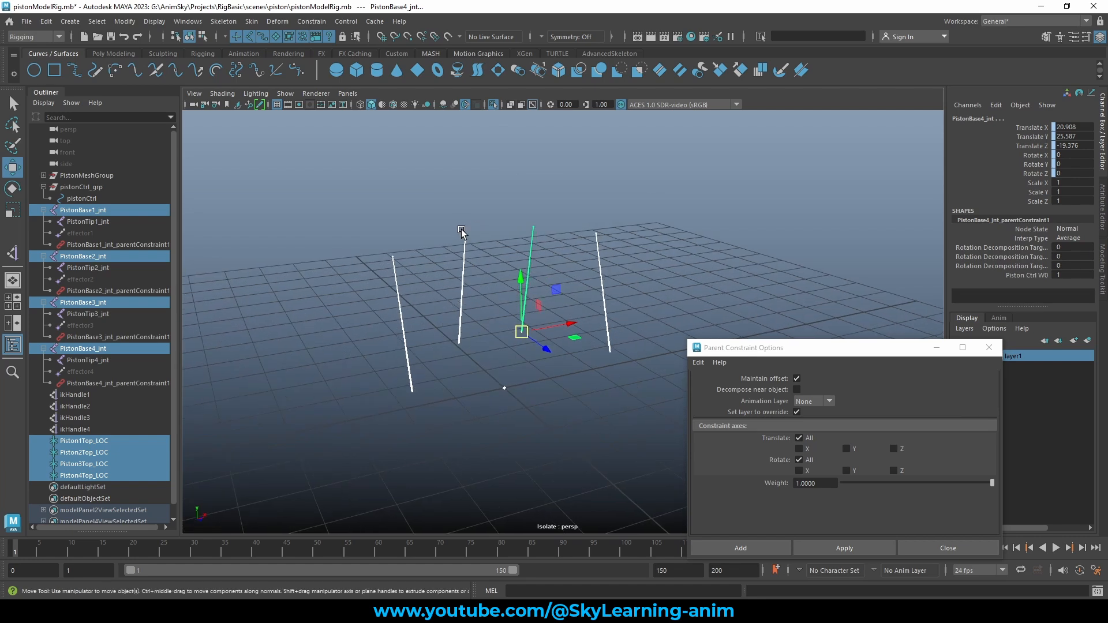
Match the translation of Piston1Top_LOC to PistonTip1_jnt, keeping the Match Transformations commands in a floating window
click(87, 443)
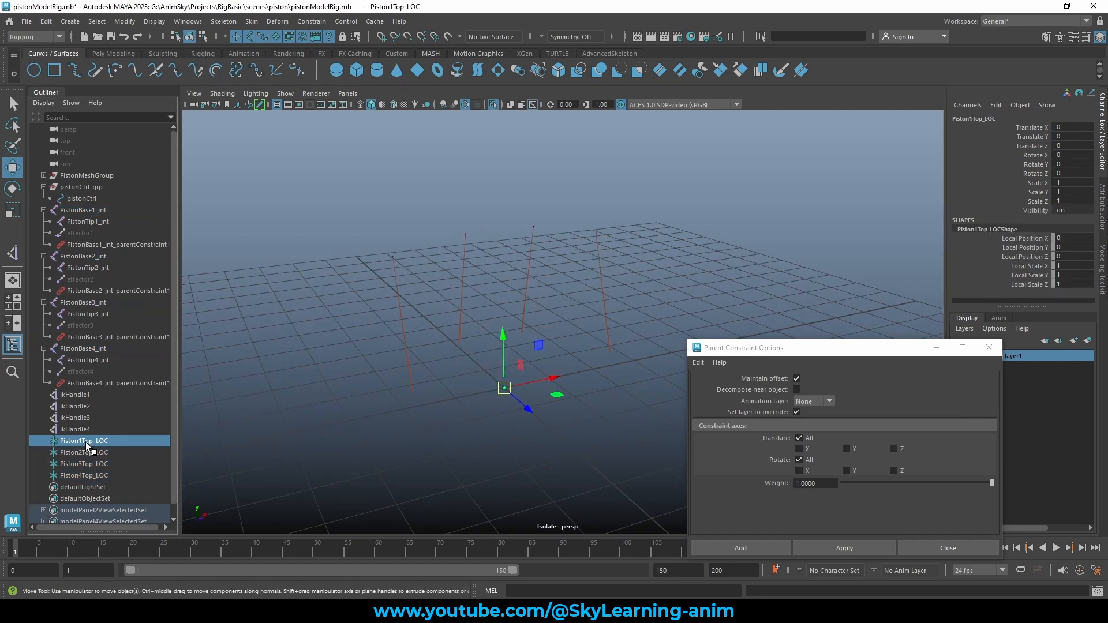
ctrl+click(88, 222)
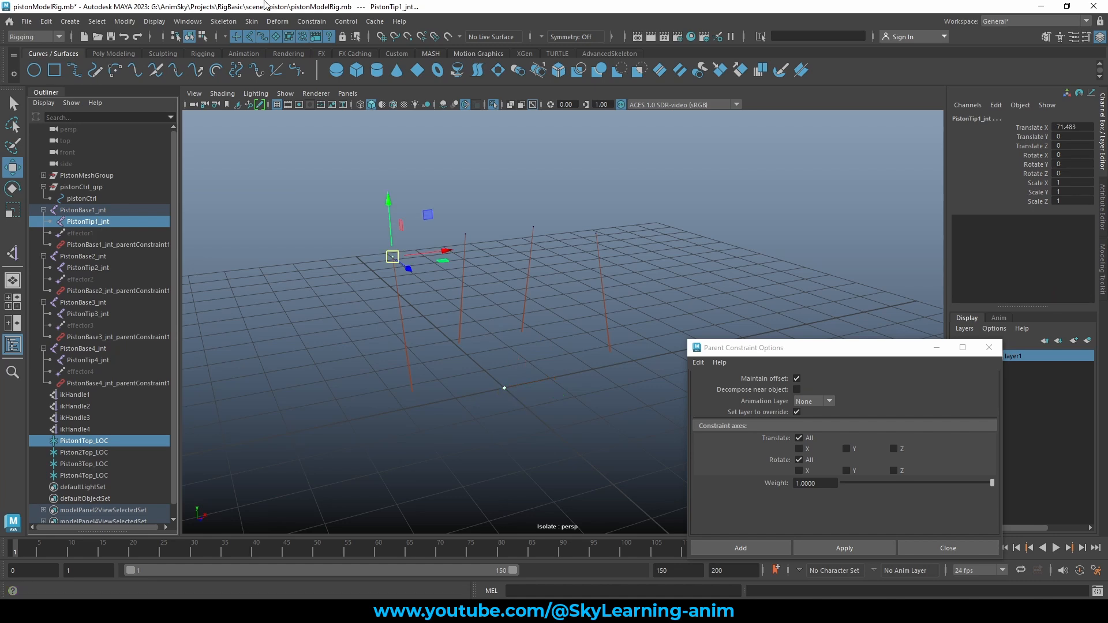
click(125, 22)
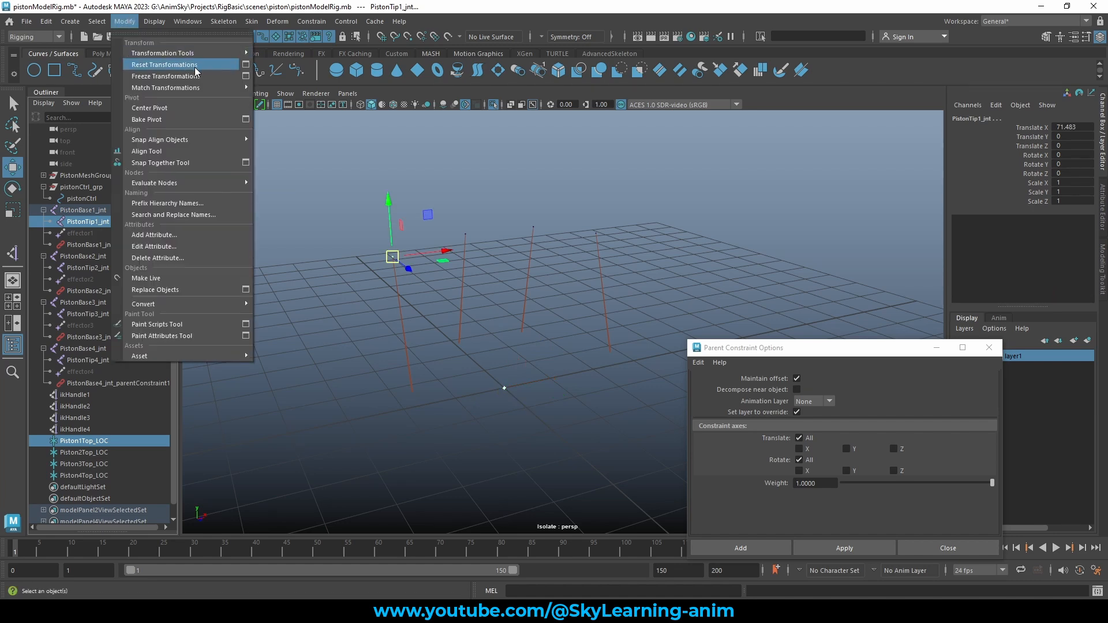
click(245, 65)
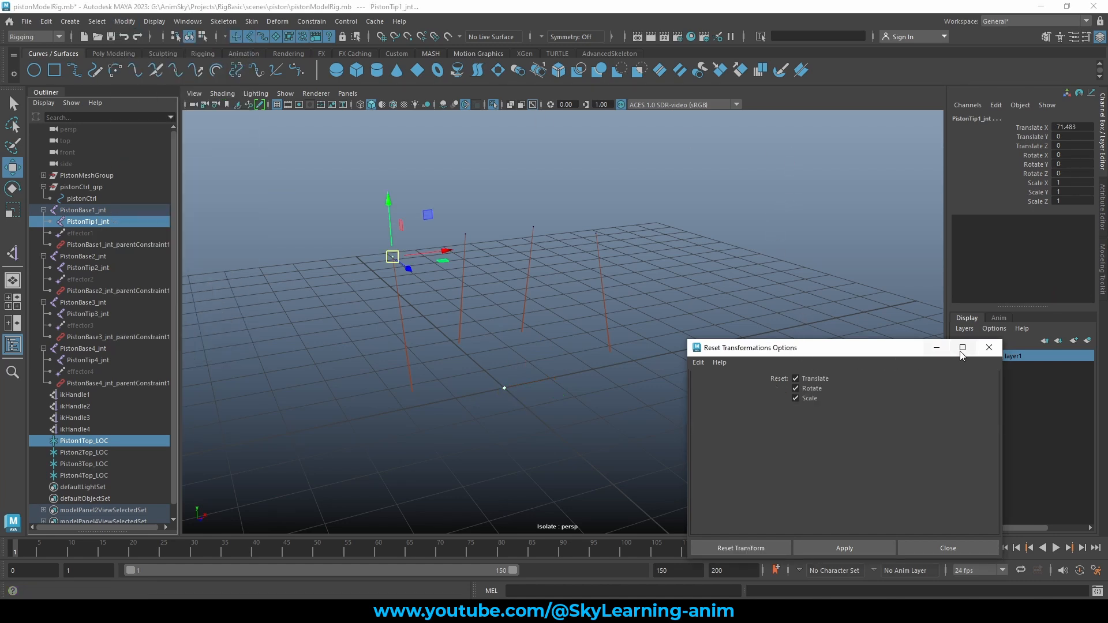
click(989, 348)
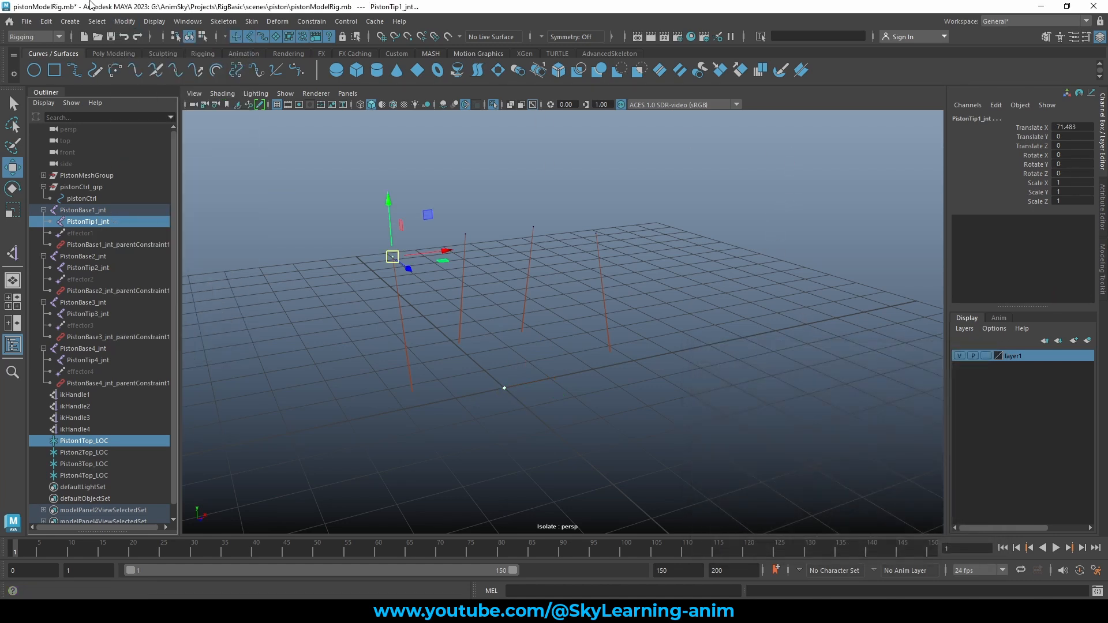
click(129, 23)
mouse_move(184, 89)
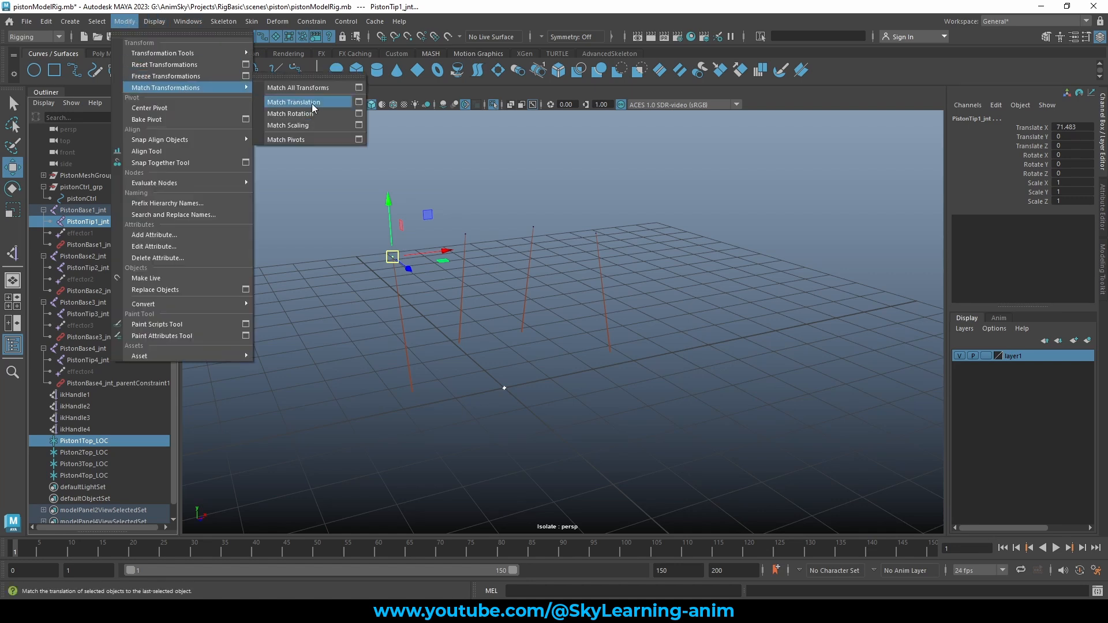
click(321, 79)
drag(321, 73, 785, 140)
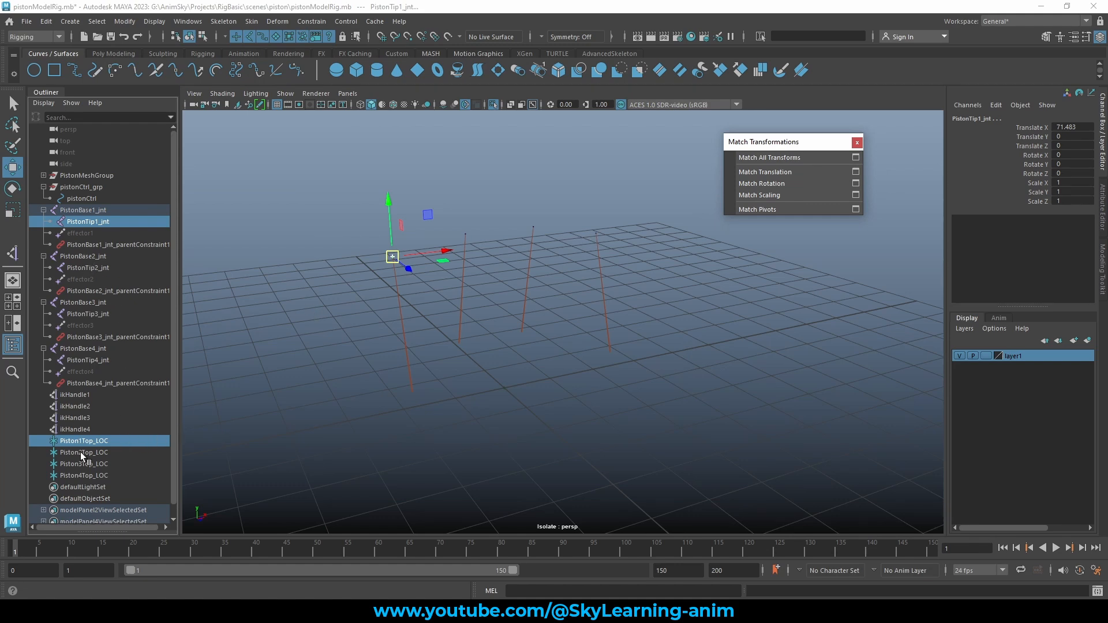
Match the translation of Piston2Top_LOC to PistonTip2_jnt
drag(172, 356, 173, 364)
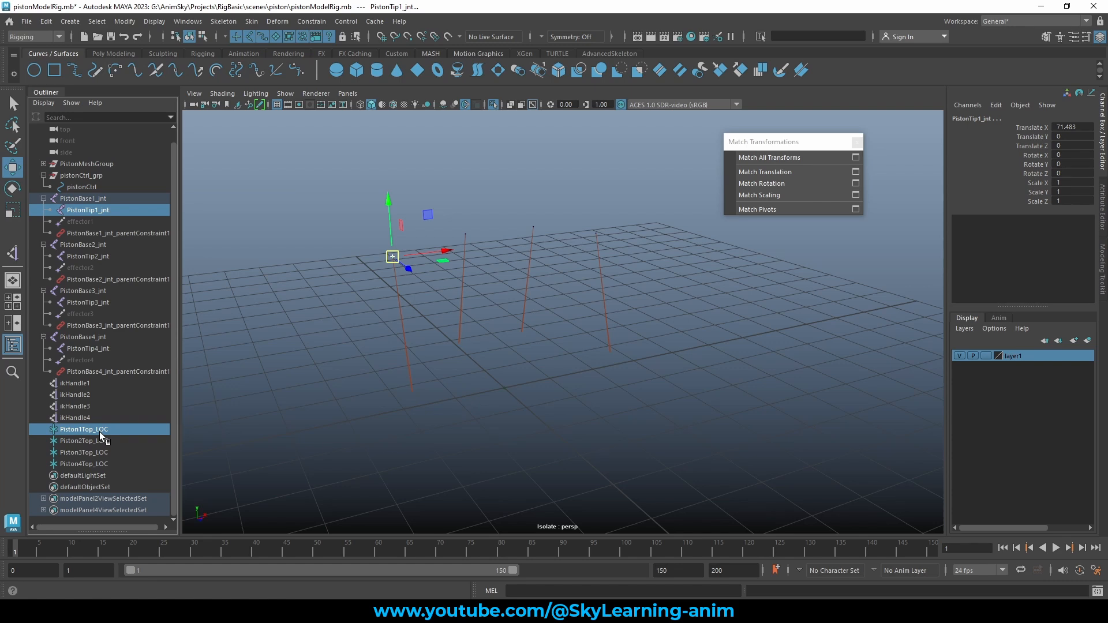
click(77, 441)
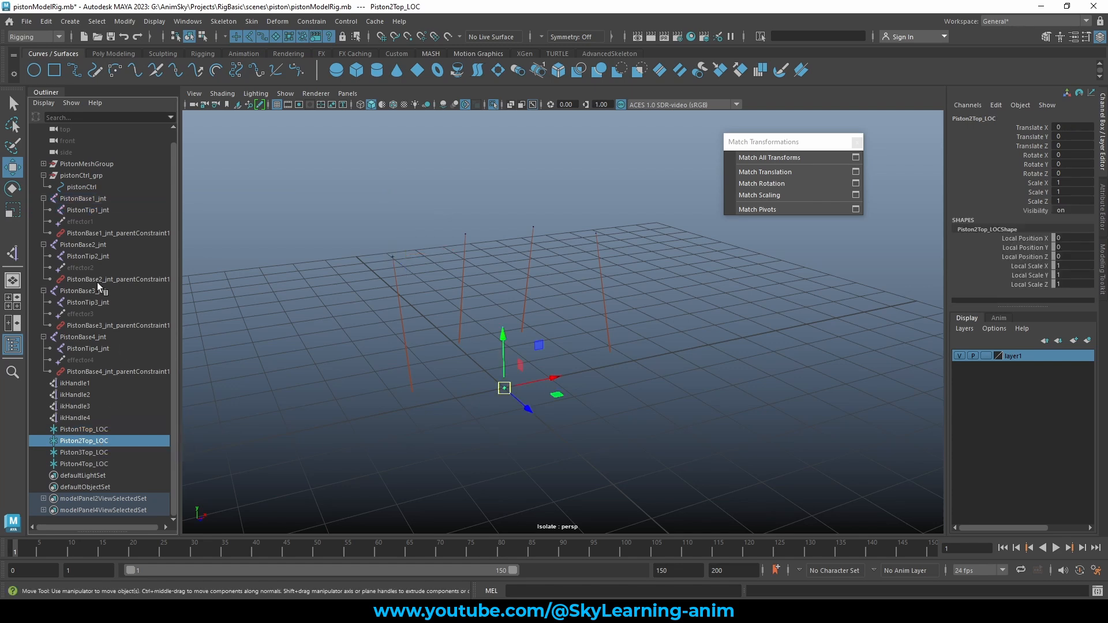
ctrl+click(93, 258)
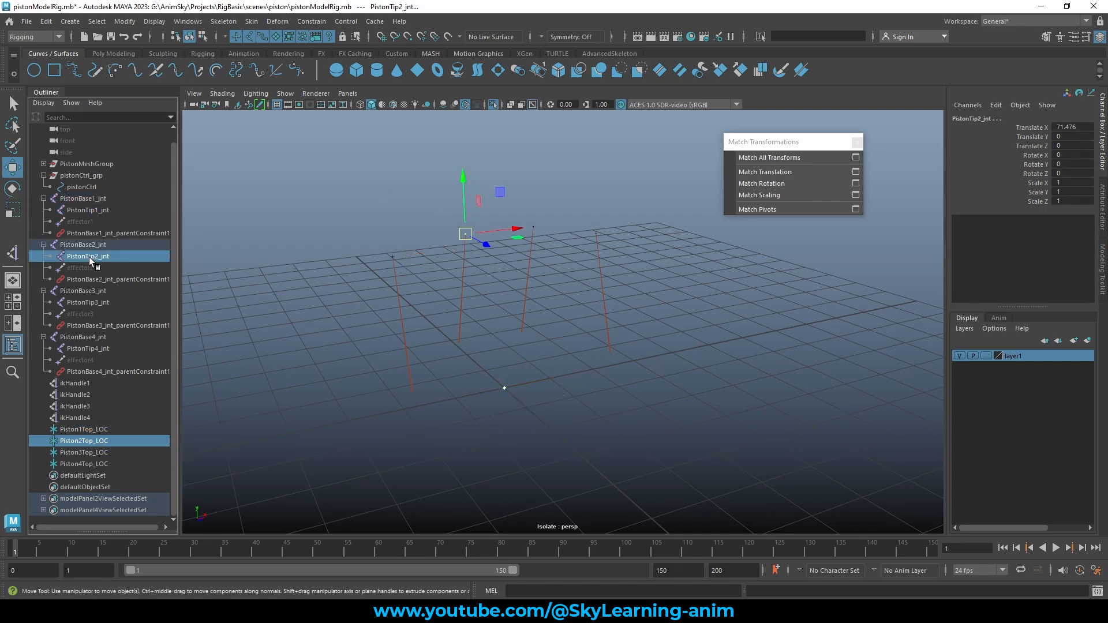
click(780, 172)
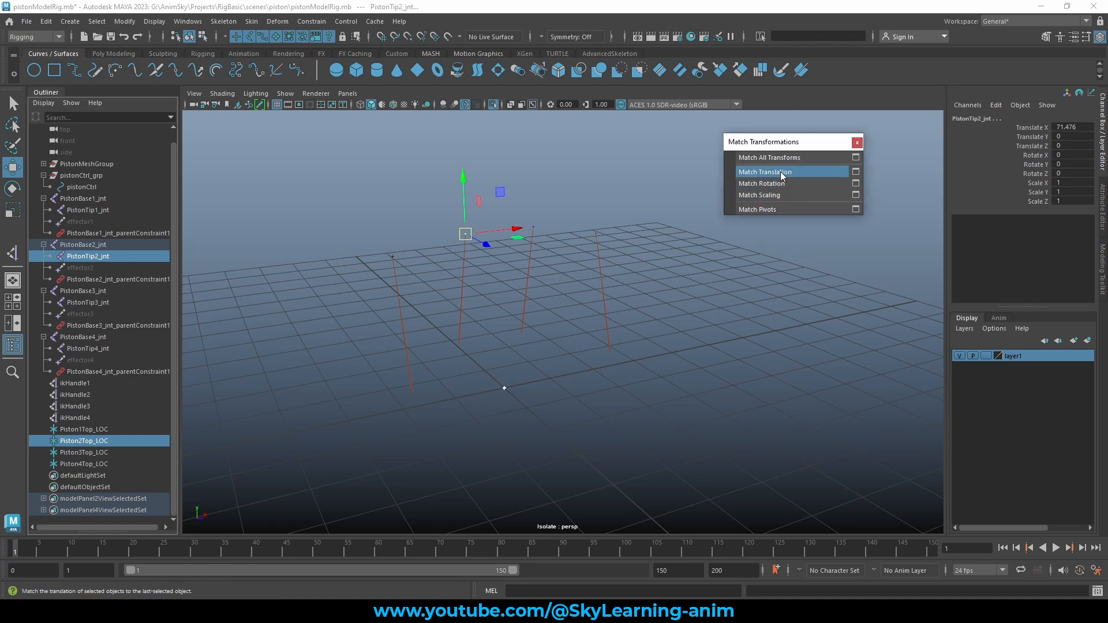
Match the translation of Piston3Top_LOC to PistonTip3_jnt, and select PistonBase3_jnt and PistonBase4_jnt in turn to check their positions
click(82, 450)
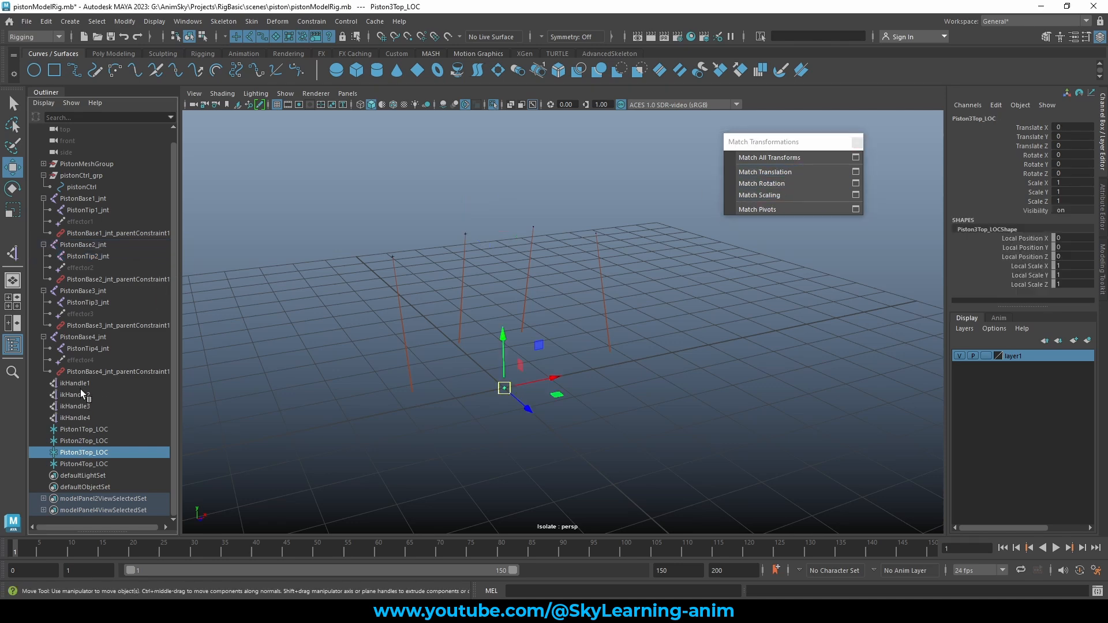
ctrl+click(110, 302)
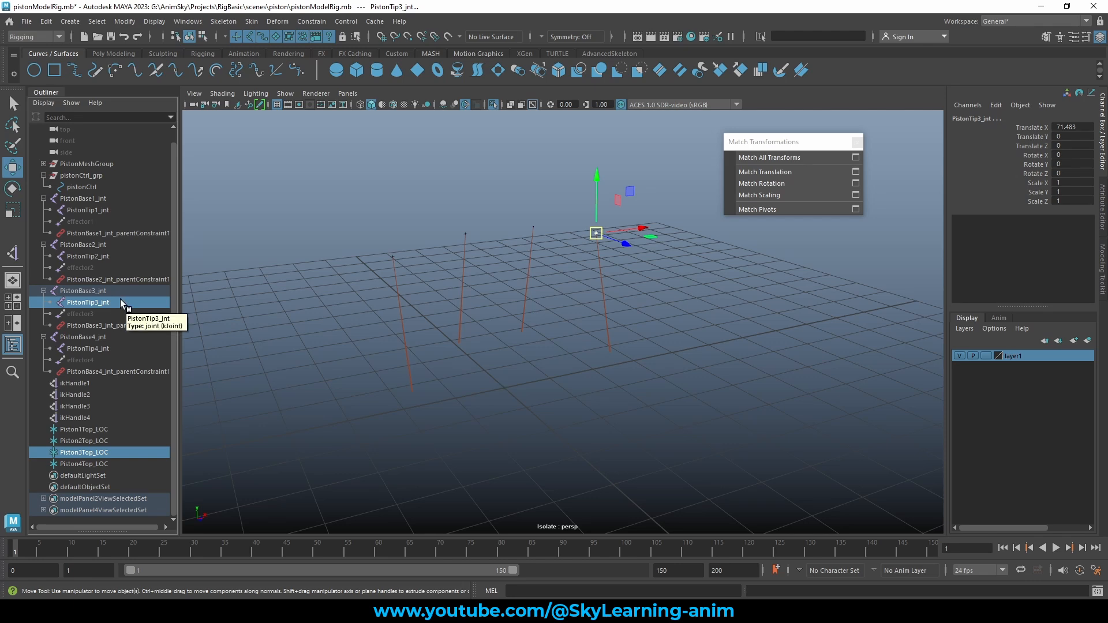
click(117, 293)
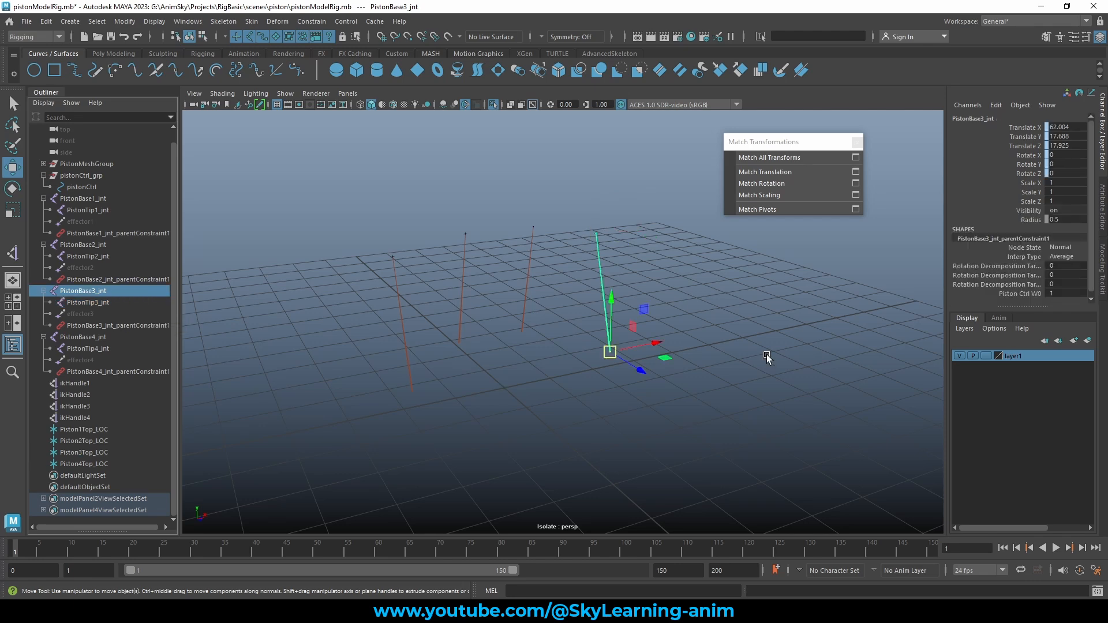
alt+drag(764, 355, 740, 355)
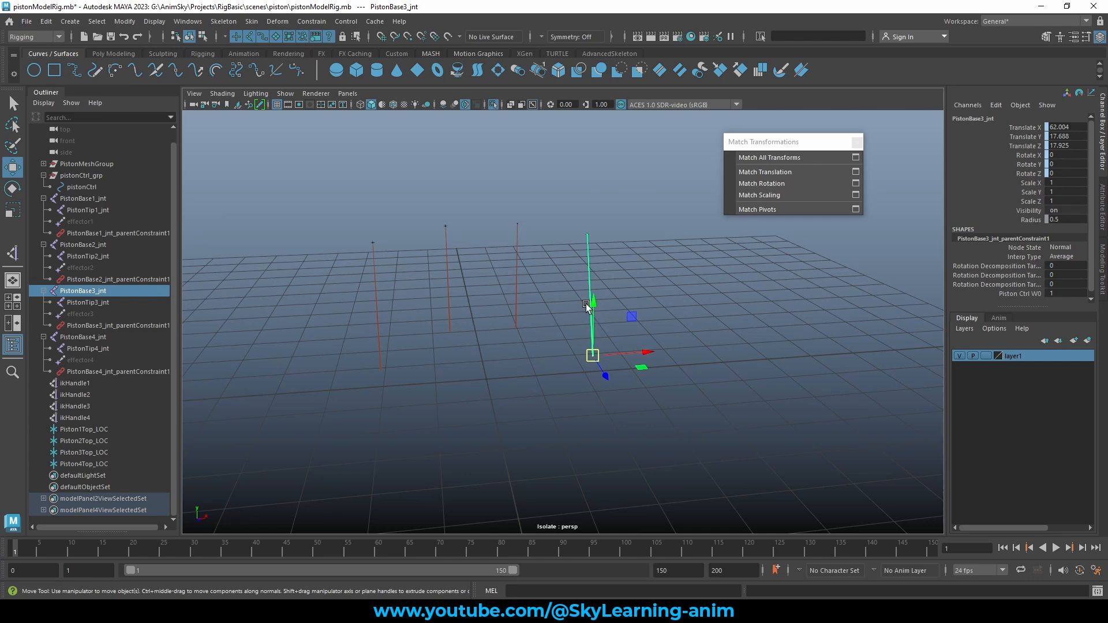
click(525, 273)
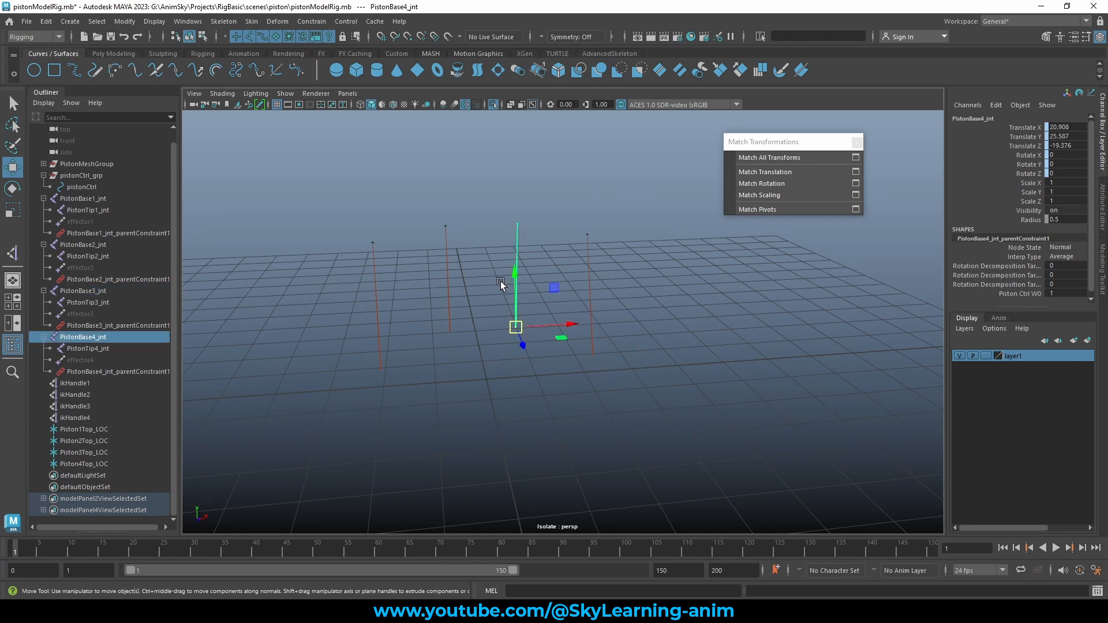
Match the translation of Piston4Top_LOC to PistonTip4_jnt, and close the floating Match Transformations window
click(87, 416)
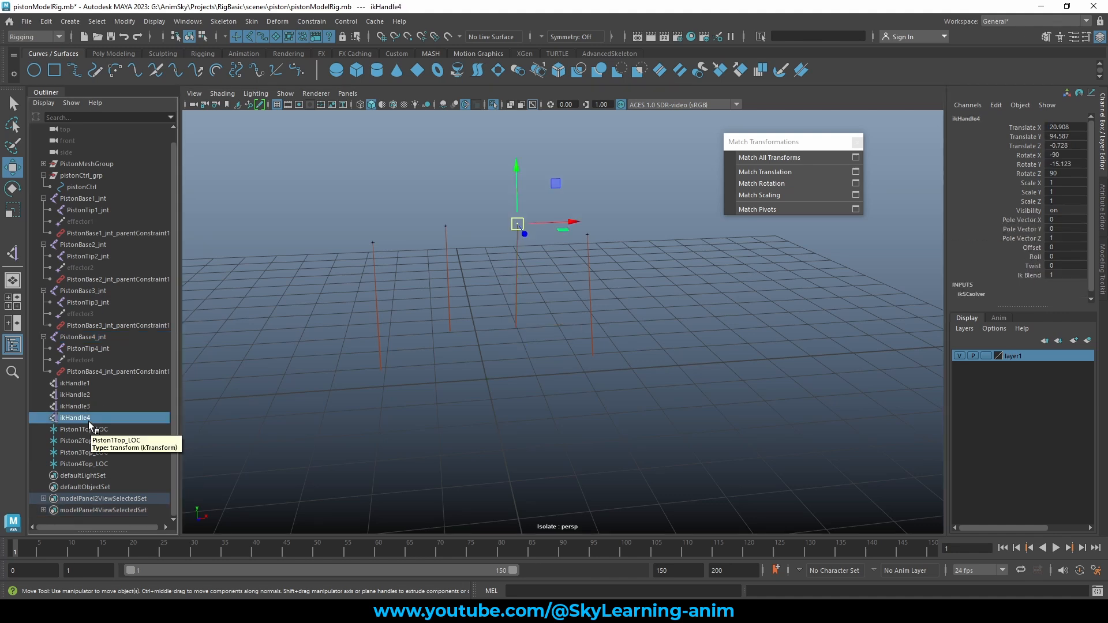
click(92, 465)
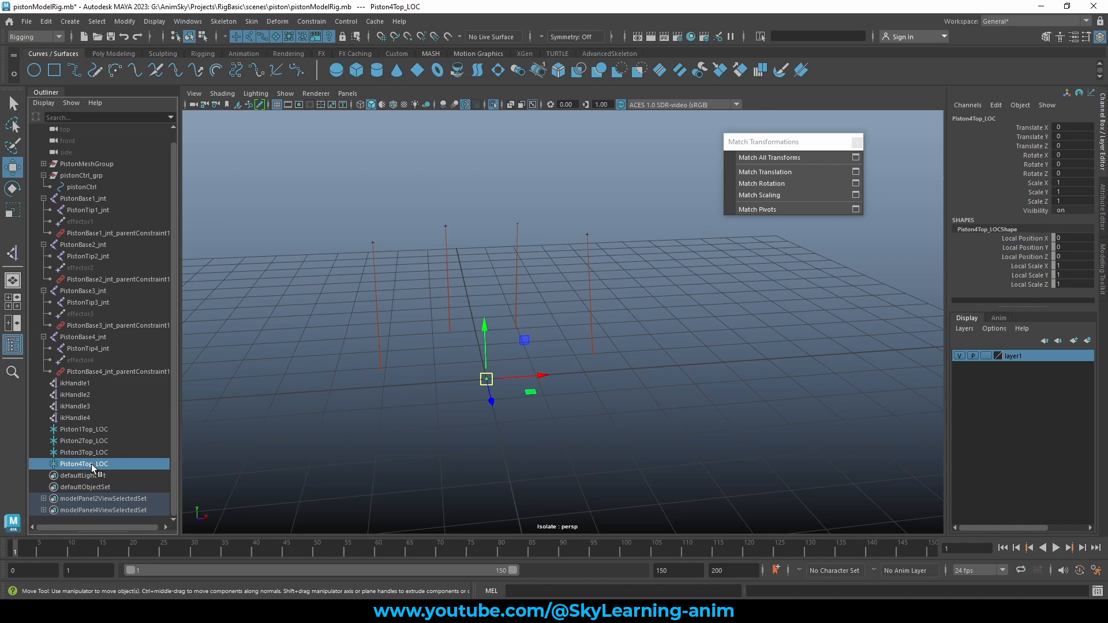
ctrl+click(102, 349)
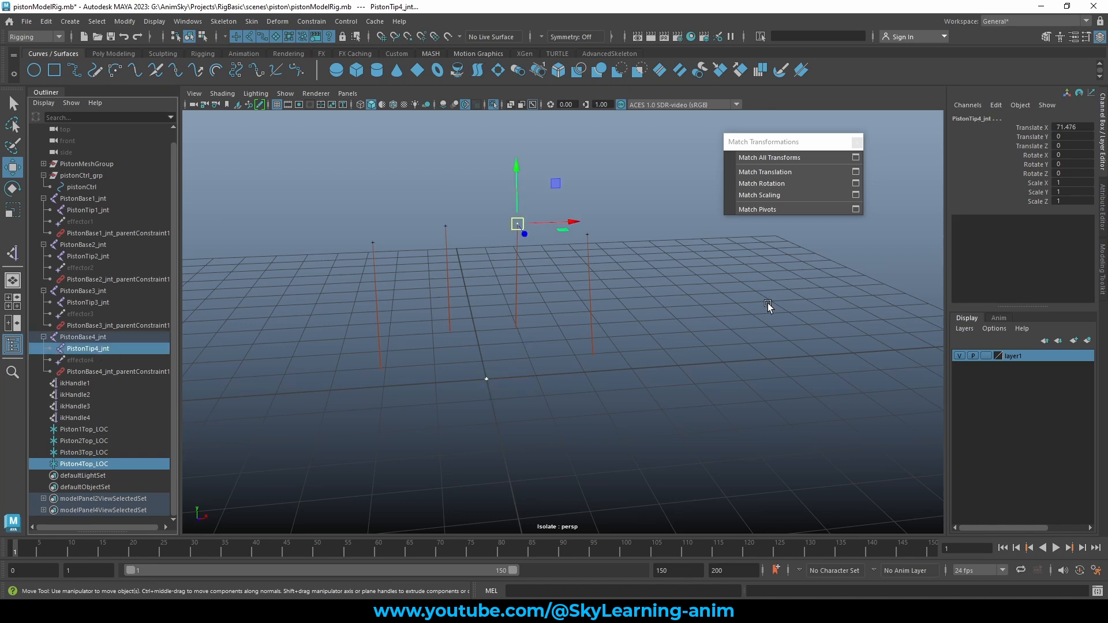
click(856, 142)
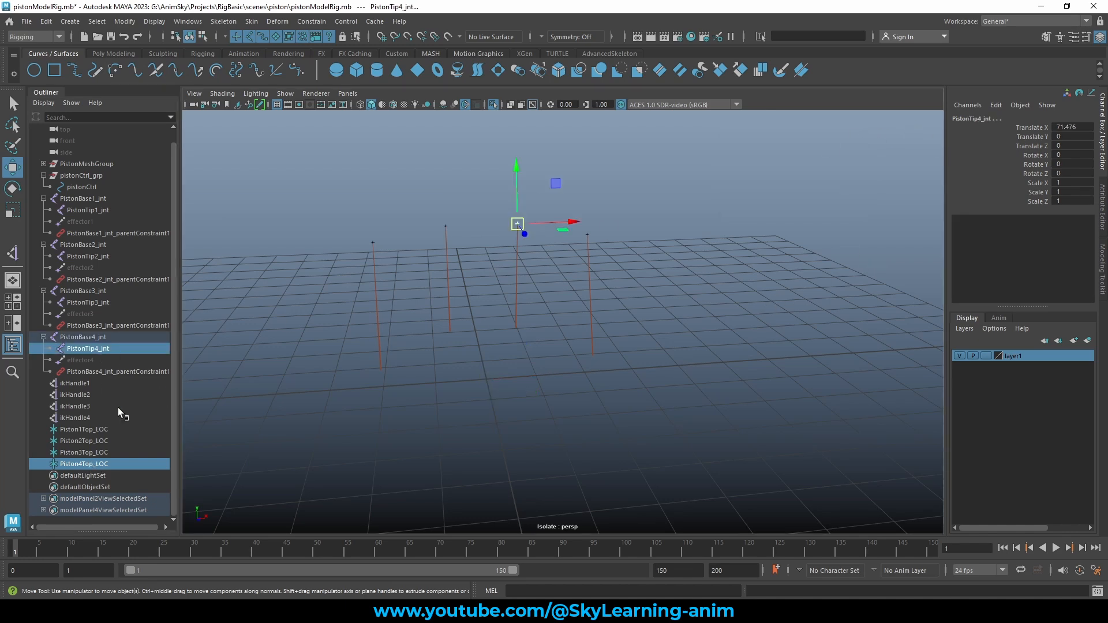
Turn off isolation, and raise all four Top_LOC locators above the pistons, with Piston4Top_LOC at about 127.8 in Translate Y
drag(84, 430, 81, 465)
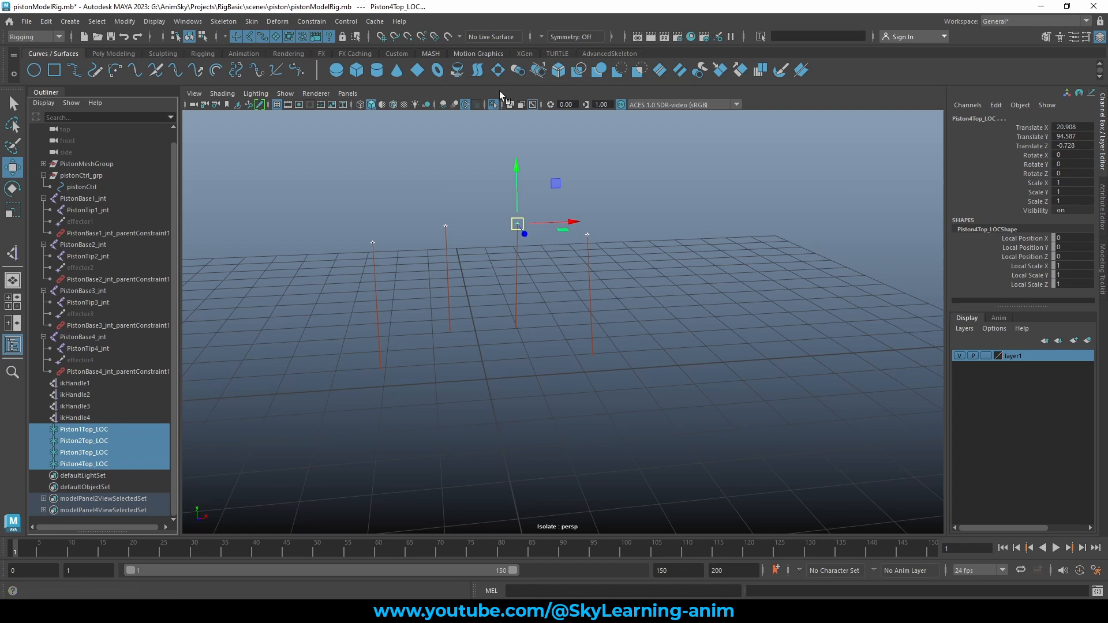
click(493, 104)
alt+drag(597, 263, 557, 206)
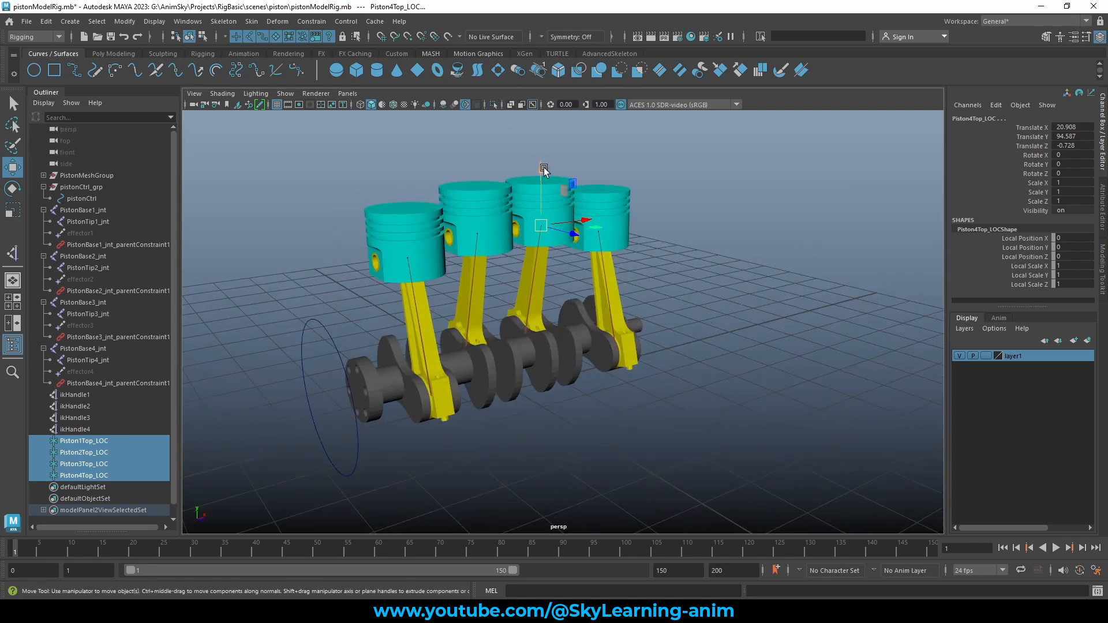
drag(543, 169, 538, 106)
mouse_move(677, 268)
alt+mouse_down()
mouse_move(601, 268)
mouse_move(719, 272)
mouse_move(663, 272)
alt+mouse_up()
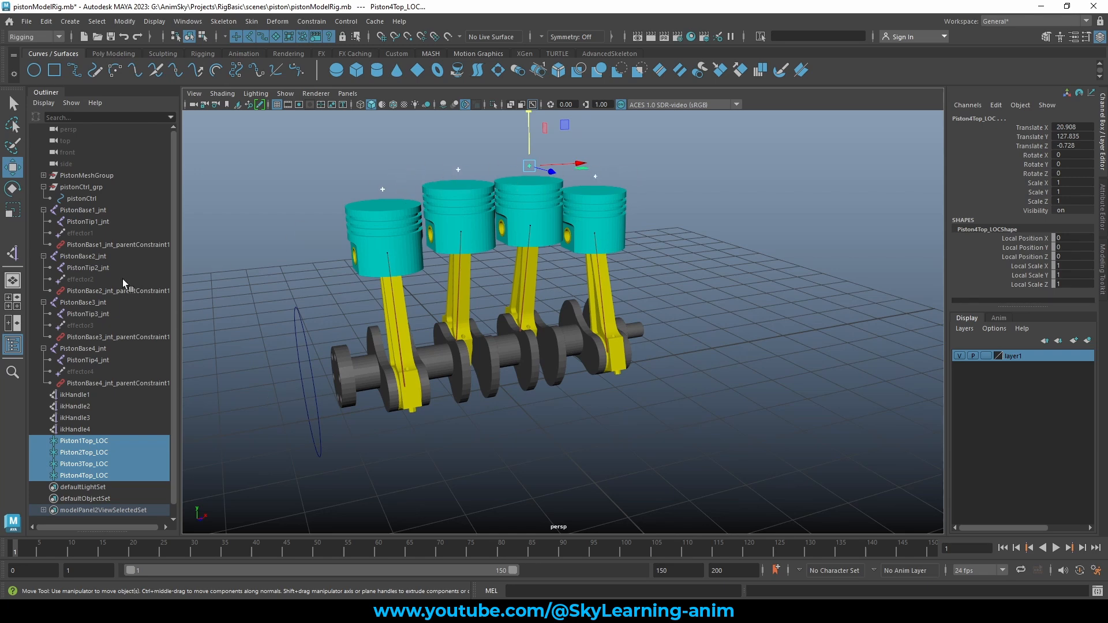
Collapse the four PistonBase joint hierarchies in the Outliner
click(43, 210)
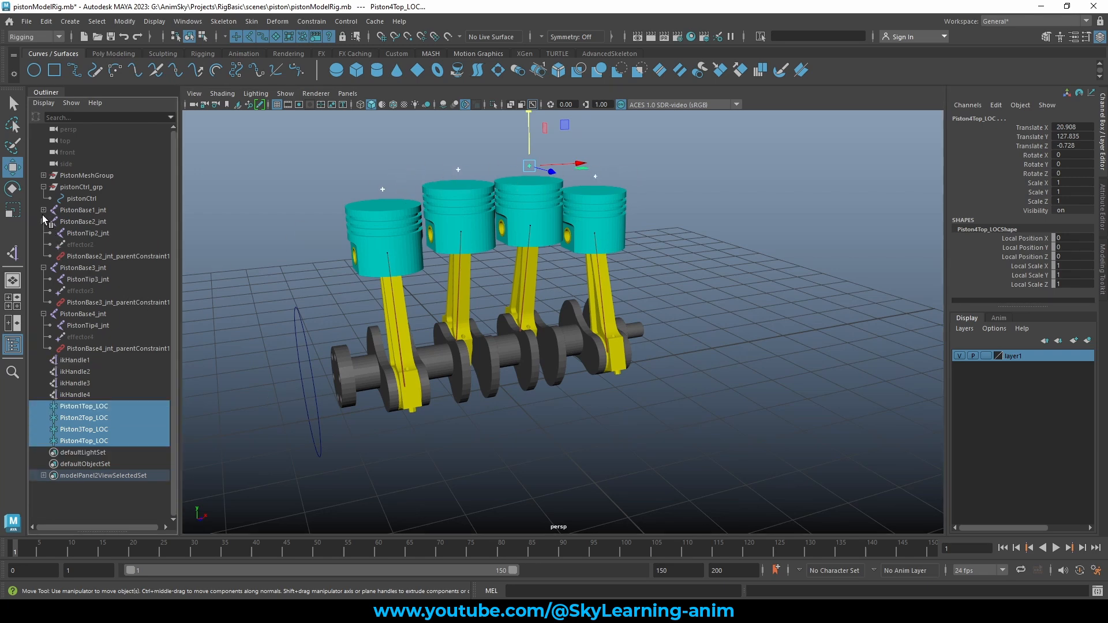
click(44, 221)
click(44, 233)
click(43, 244)
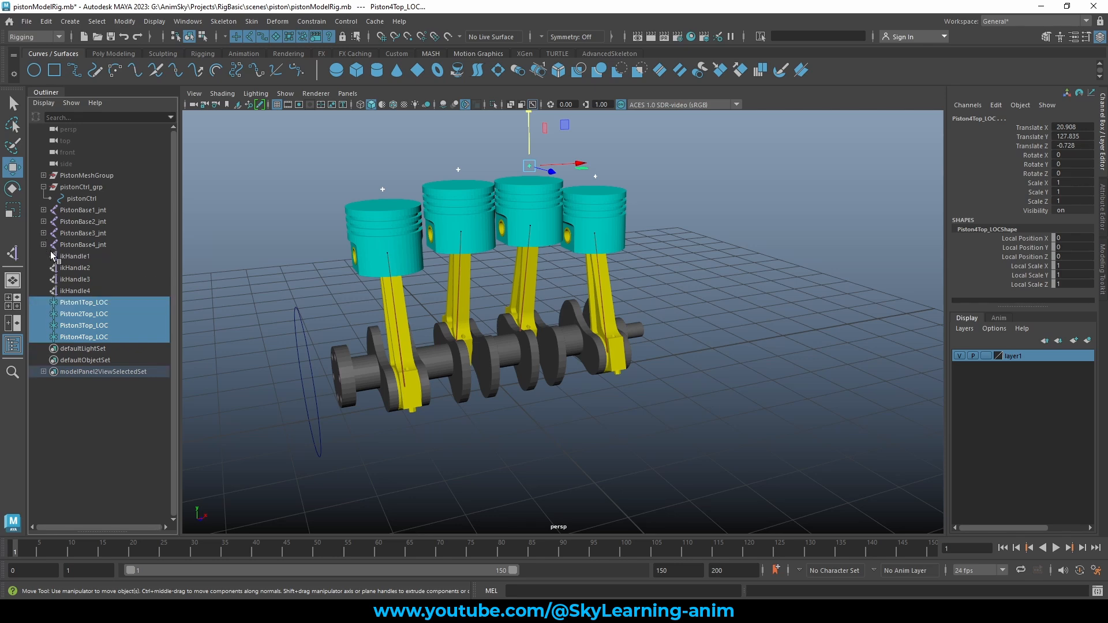
Parent ikHandle1 under Piston1Top_LOC in the Outliner
drag(73, 256, 74, 290)
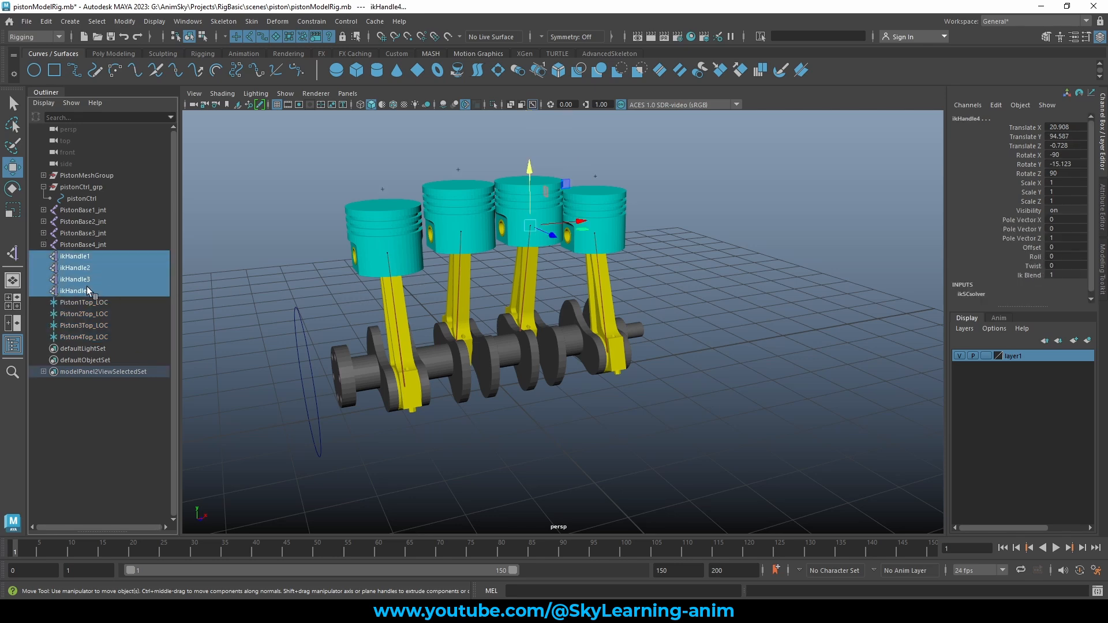
alt+drag(275, 309, 452, 277)
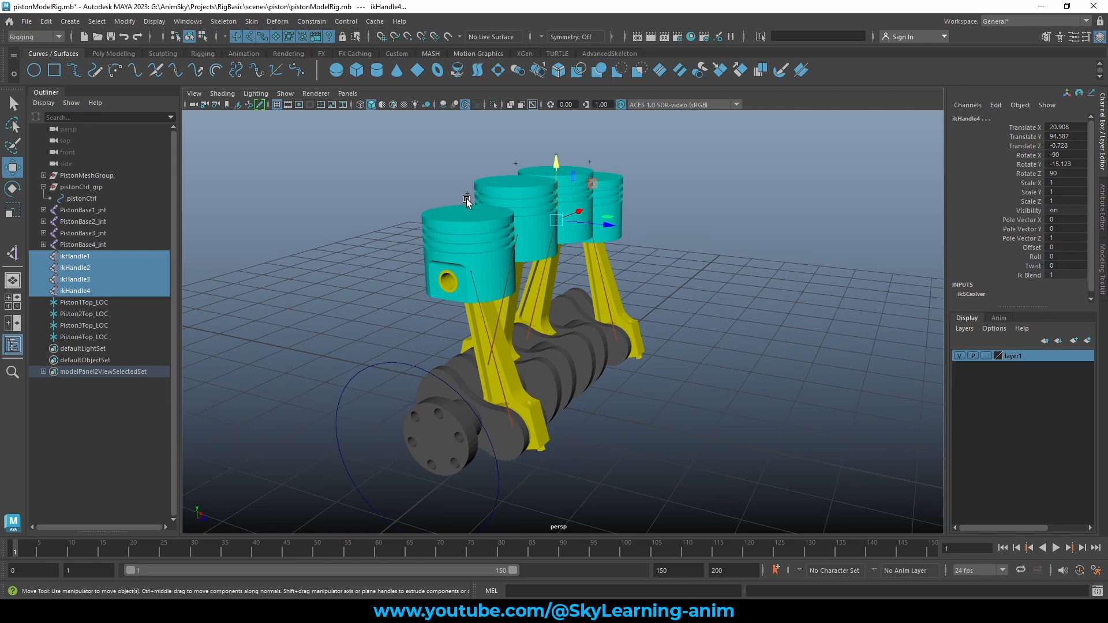
click(465, 196)
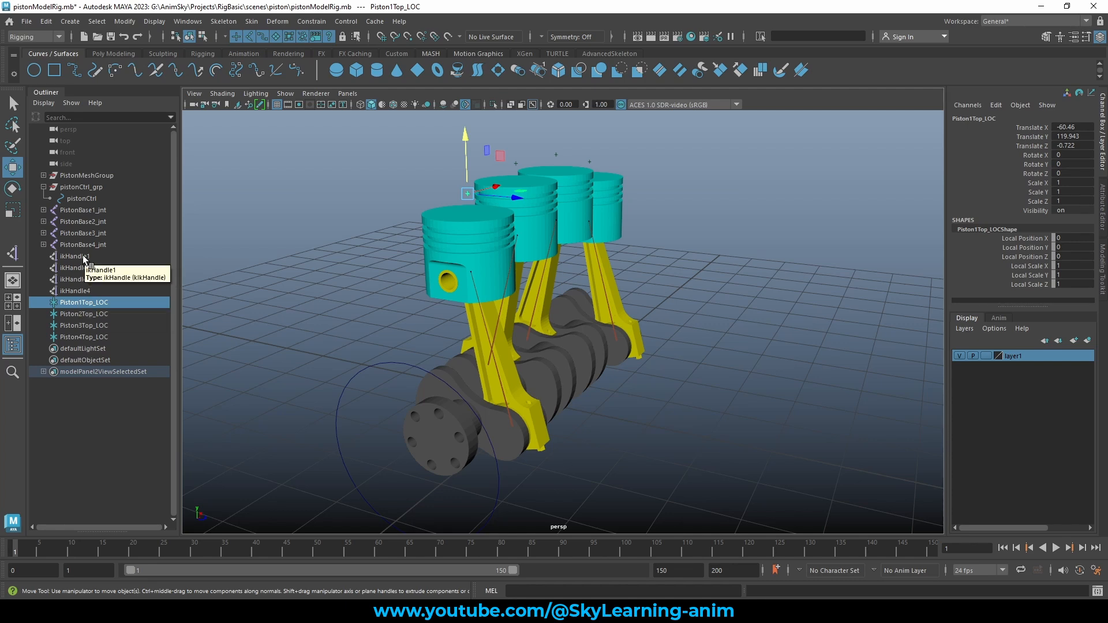
drag(82, 255, 88, 299)
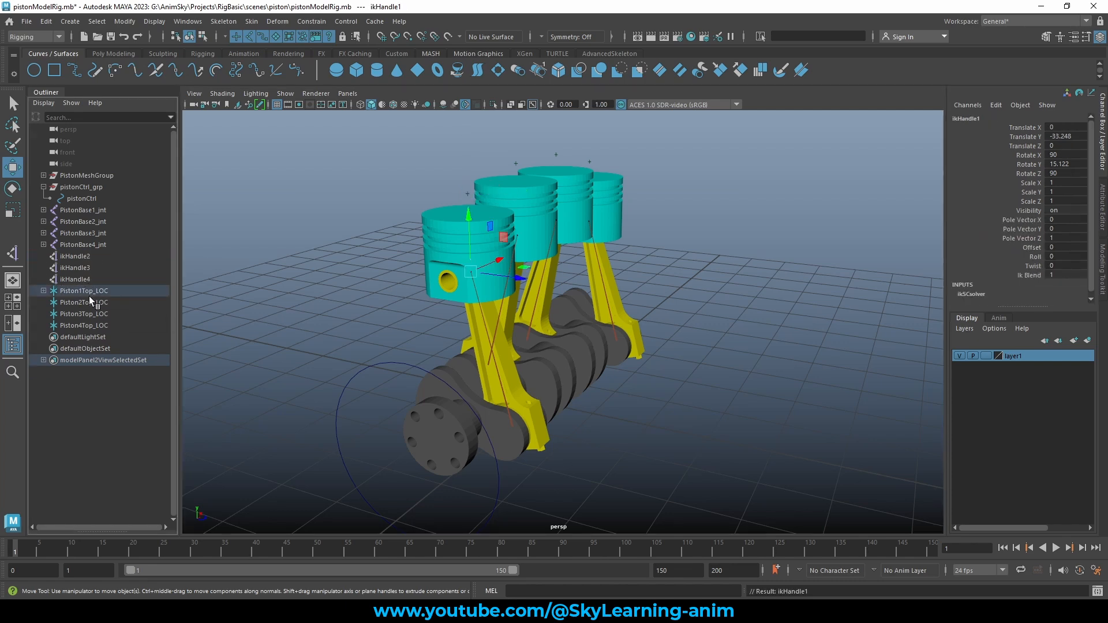
Rotate pistonCtrl around the crankshaft axis to test the first piston's joint chain, and undo the rotation
click(354, 412)
key(e)
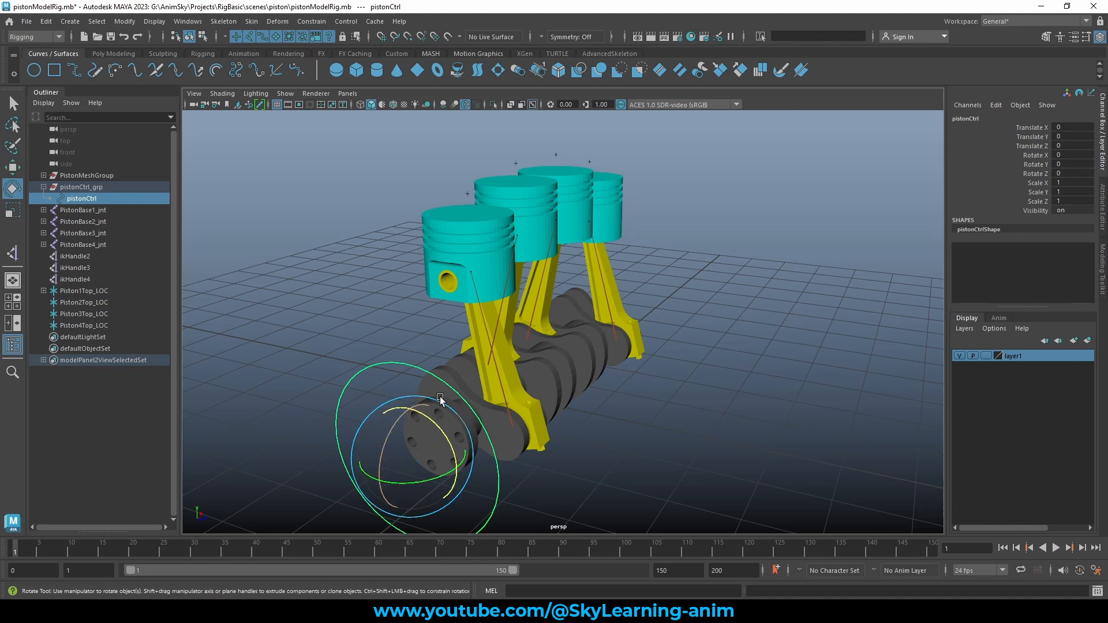
drag(439, 397, 346, 496)
key(ctrl+z)
Parent ikHandle2, ikHandle3 and ikHandle4 under Piston2Top_LOC, Piston3Top_LOC and Piston4Top_LOC respectively
click(93, 256)
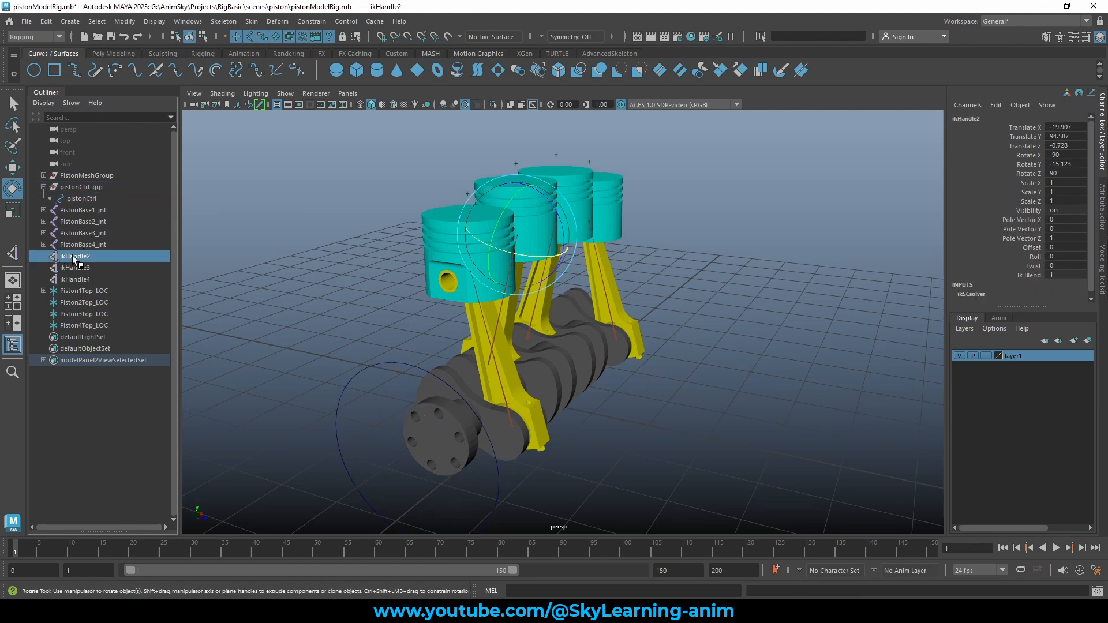
middle_drag(73, 257, 95, 300)
click(78, 256)
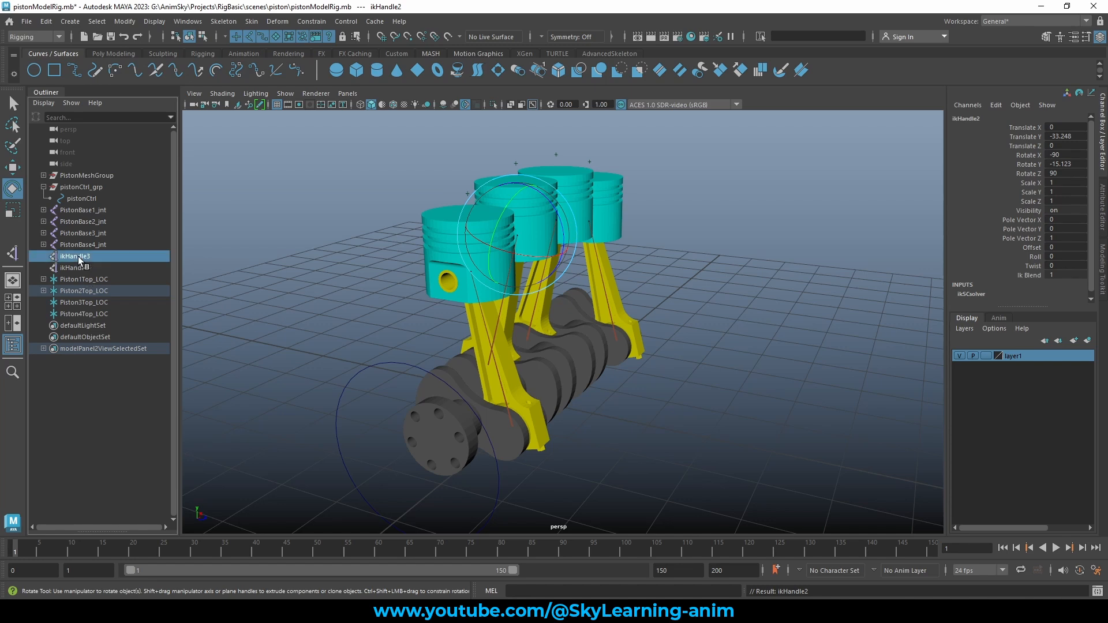
middle_drag(78, 256, 93, 300)
click(66, 256)
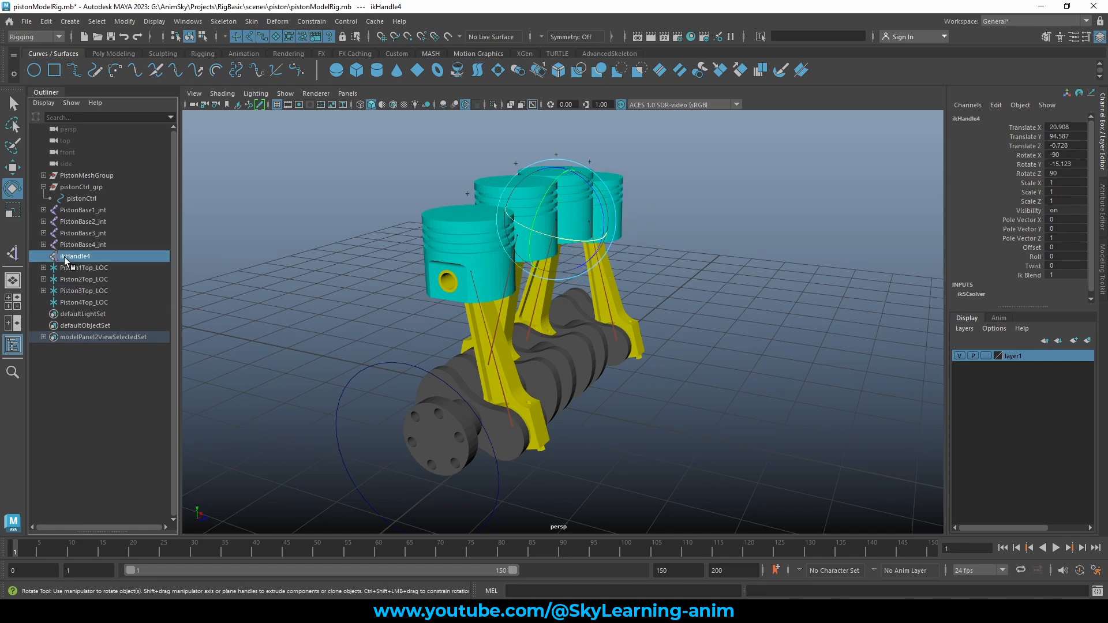
middle_drag(64, 257, 88, 301)
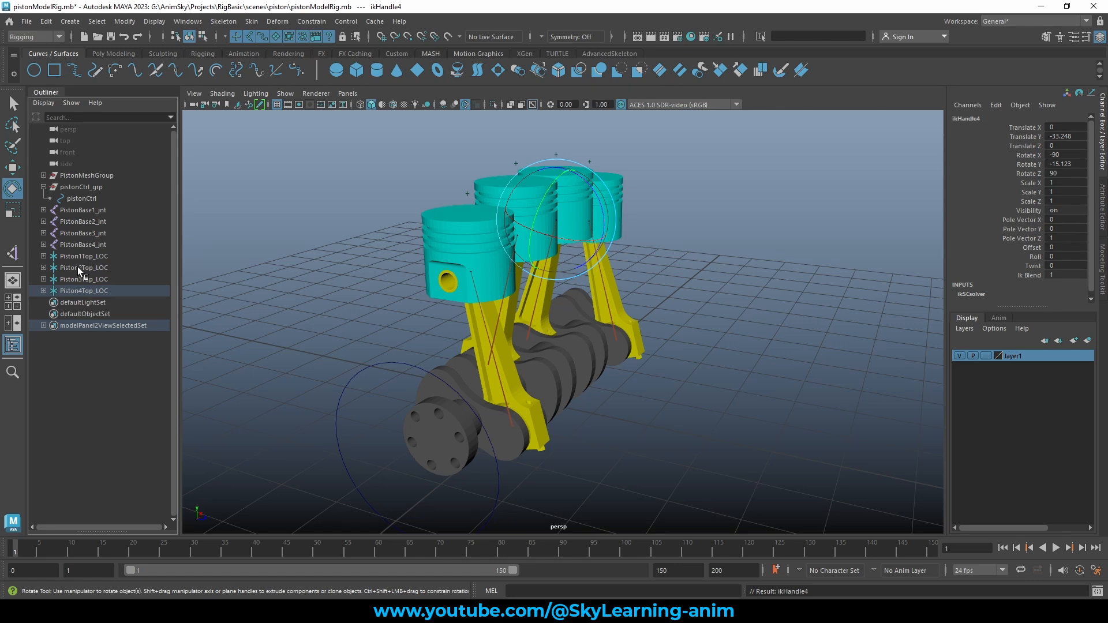
Highlight the piston joint chains and locators, test-rotate pistonCtrl around the crankshaft axis, and undo the rotation
drag(79, 257, 78, 286)
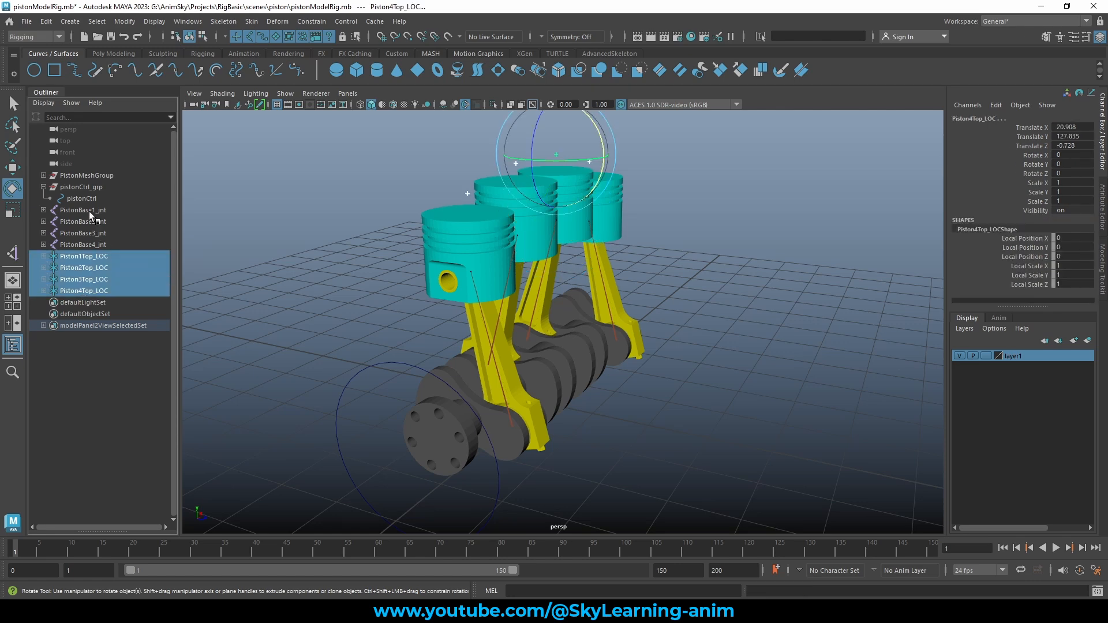
drag(92, 211, 86, 291)
alt+drag(528, 322, 512, 319)
click(318, 344)
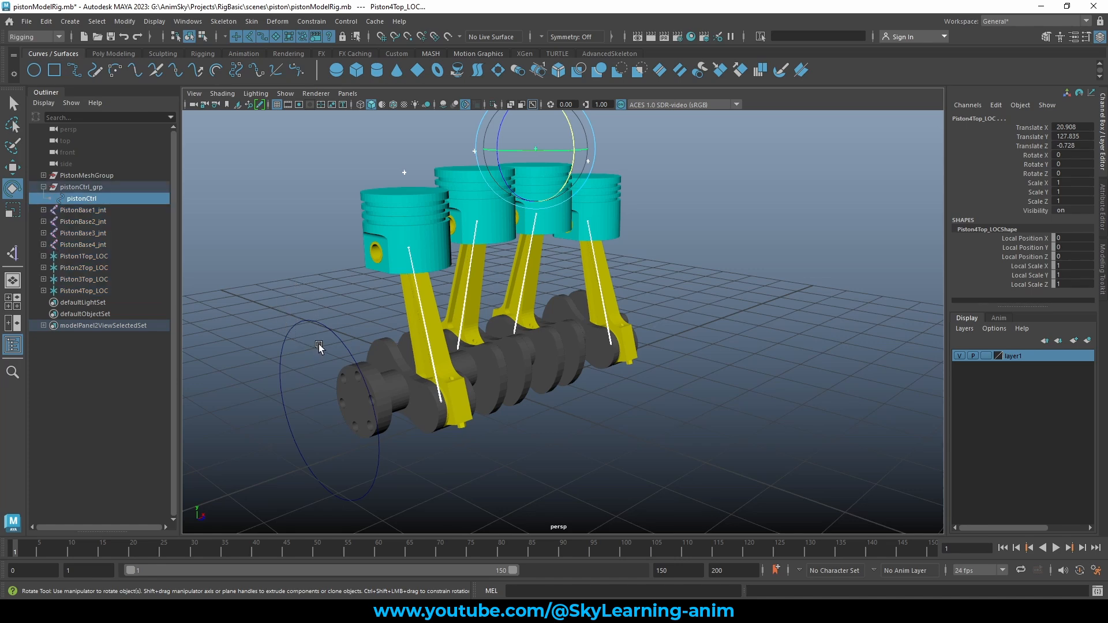
drag(325, 374, 315, 416)
key(ctrl+z)
Parent-constrain the first piston's yellow connecting rod to PistonBase1_jnt, with Maintain offset on and all translate and rotate axes
key(w)
alt+drag(577, 293, 559, 284)
key(q)
click(338, 275)
alt+drag(338, 274, 386, 299)
click(429, 287)
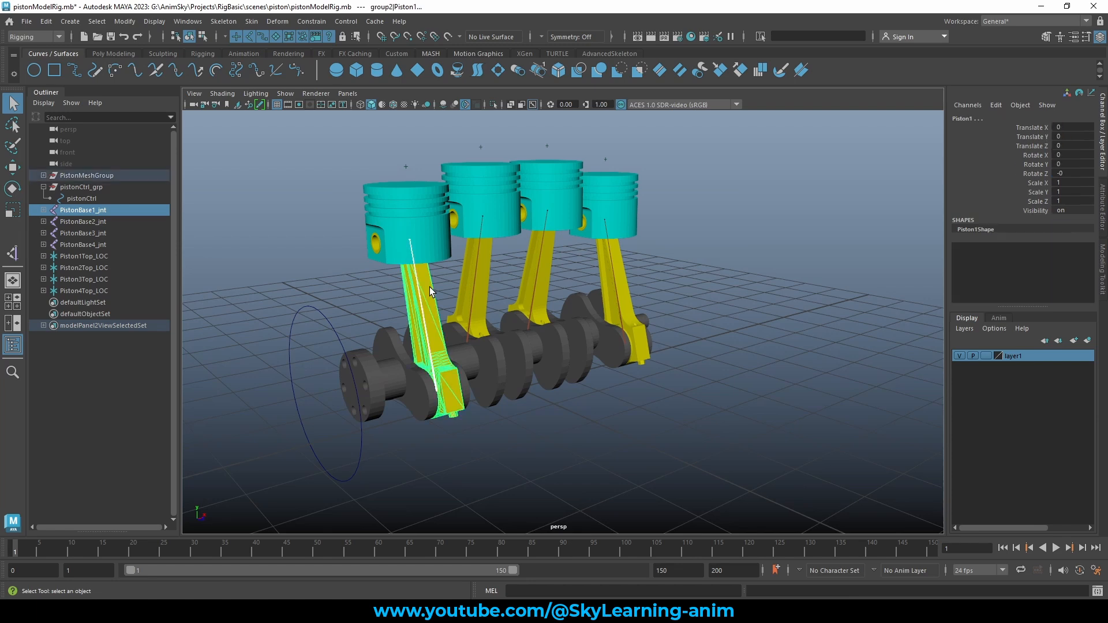
click(426, 298)
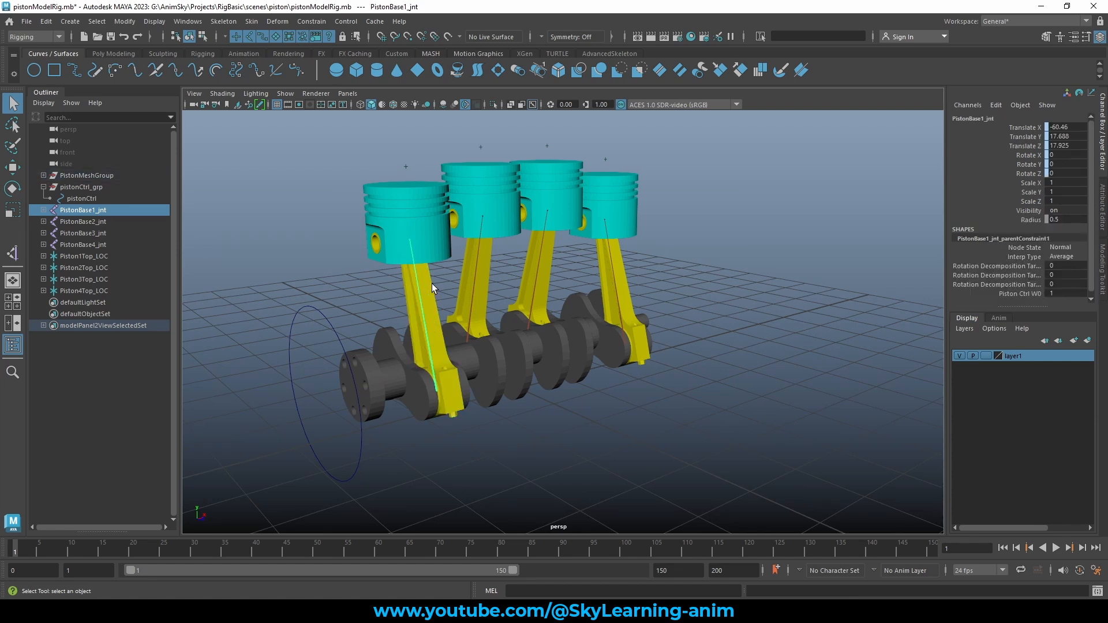
shift+click(431, 286)
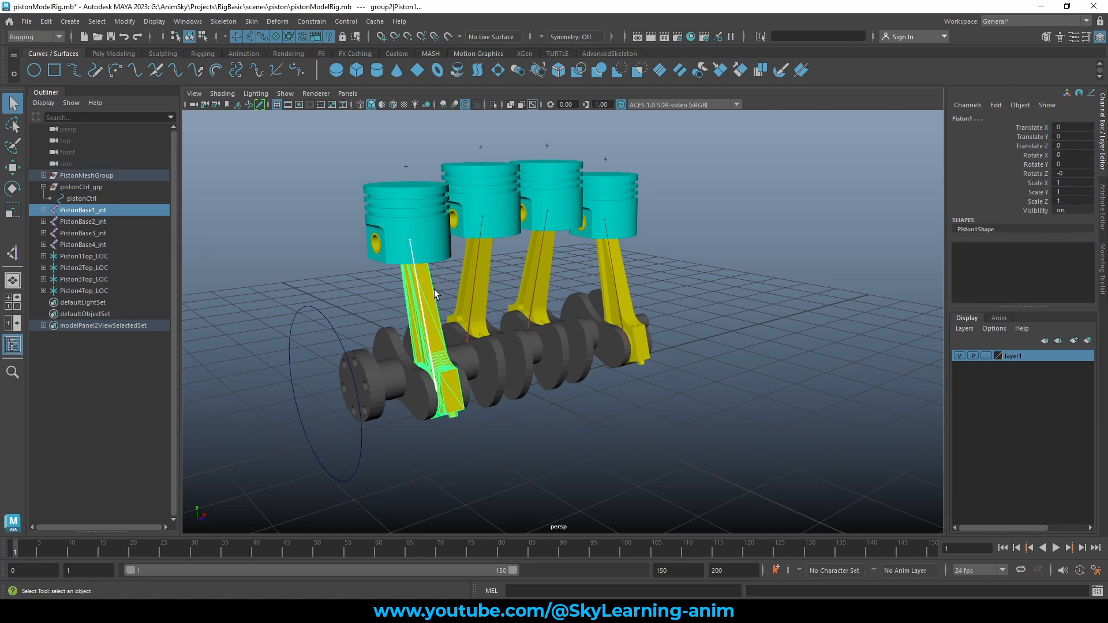
click(308, 22)
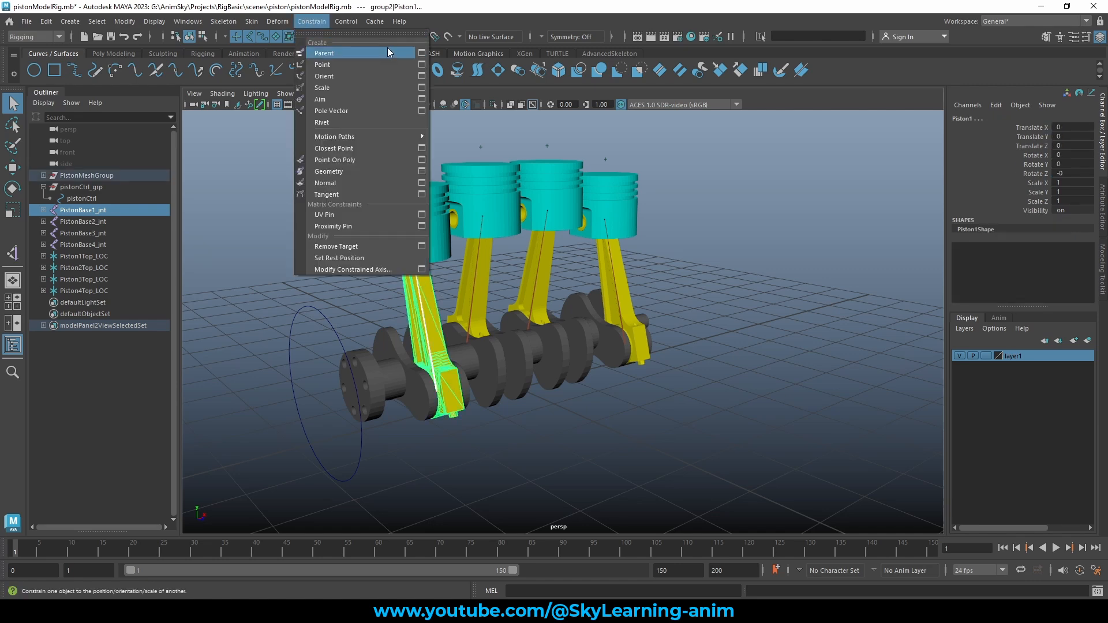
click(420, 53)
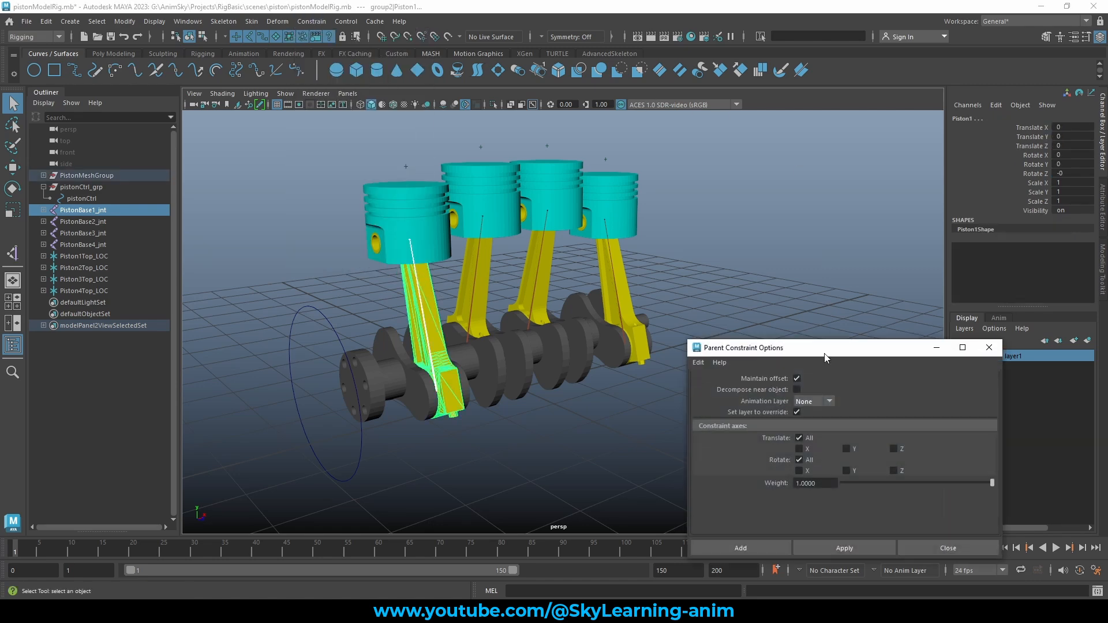
click(835, 550)
Parent-constrain the second piston's connecting rod to PistonBase2_jnt with the same options
click(482, 276)
shift+click(482, 277)
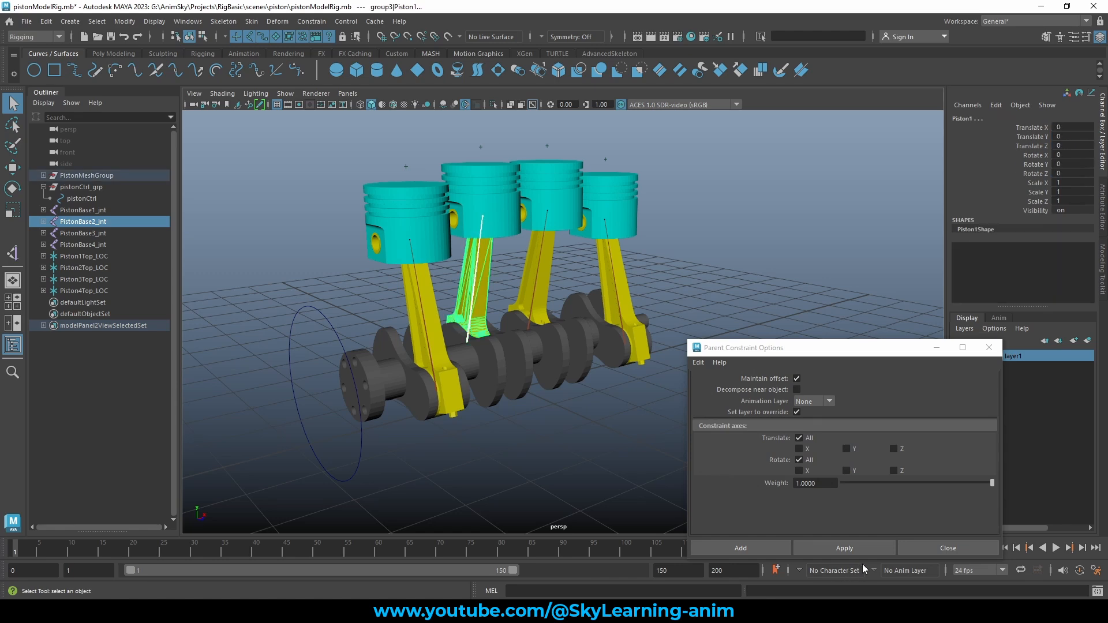
click(844, 548)
Parent-constrain the third connecting rod along the crankshaft to PistonBase4_jnt with the same options
click(550, 277)
click(541, 274)
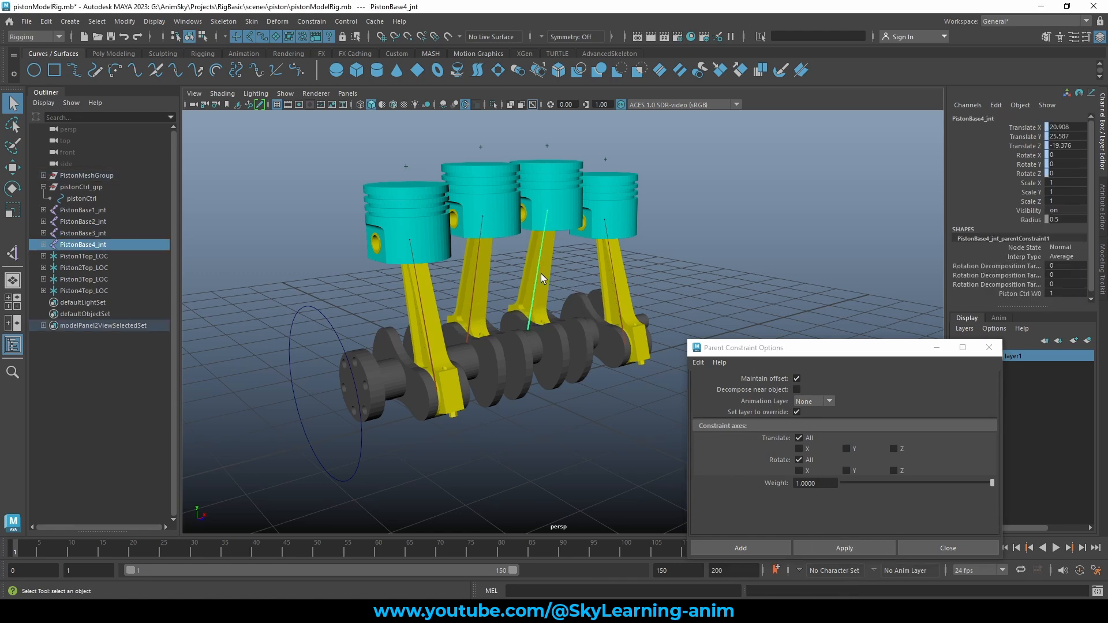
shift+click(543, 274)
click(860, 549)
Parent-constrain the connecting rod at the far end of the crankshaft to PistonBase3_jnt with the same options
click(639, 275)
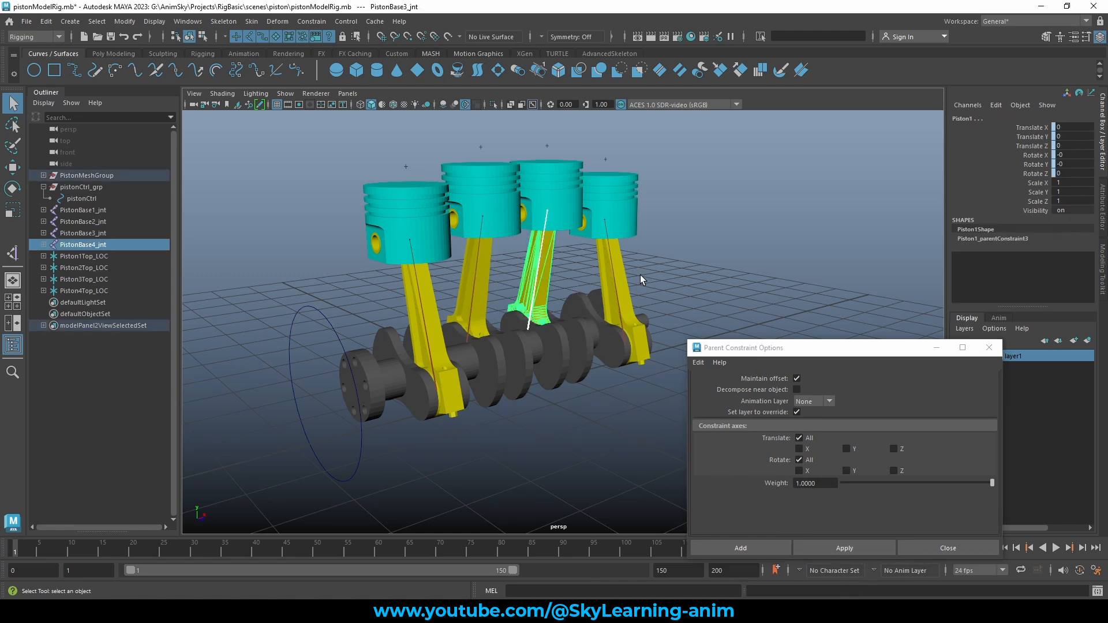
click(622, 278)
shift+click(622, 278)
click(839, 546)
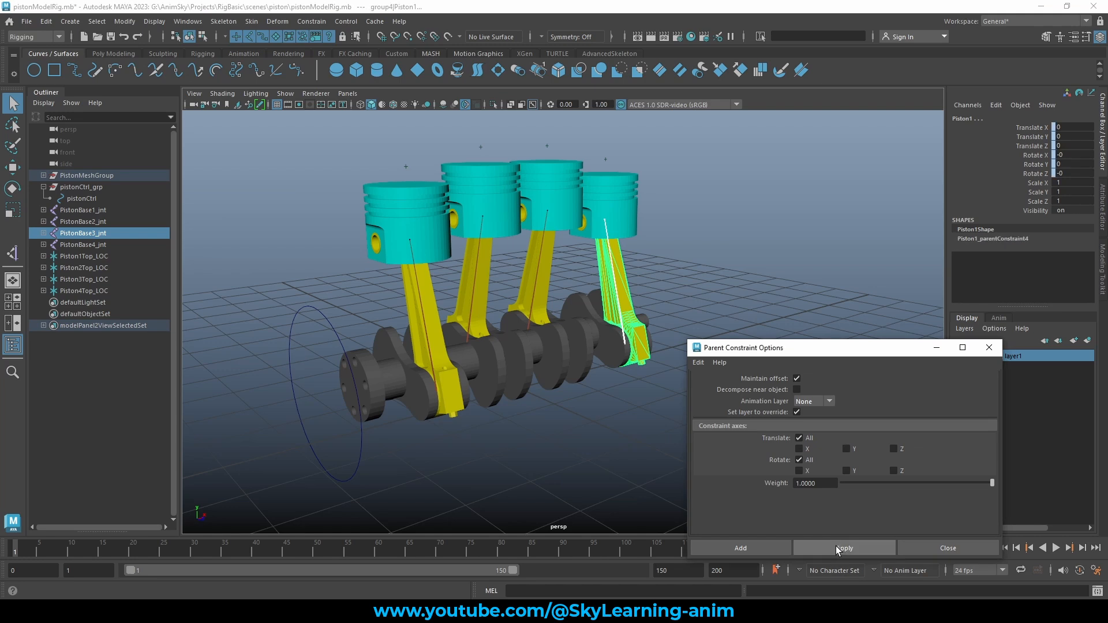
Rotate pistonCtrl to test the constrained connecting rods, and undo the rotation
click(415, 303)
click(468, 282)
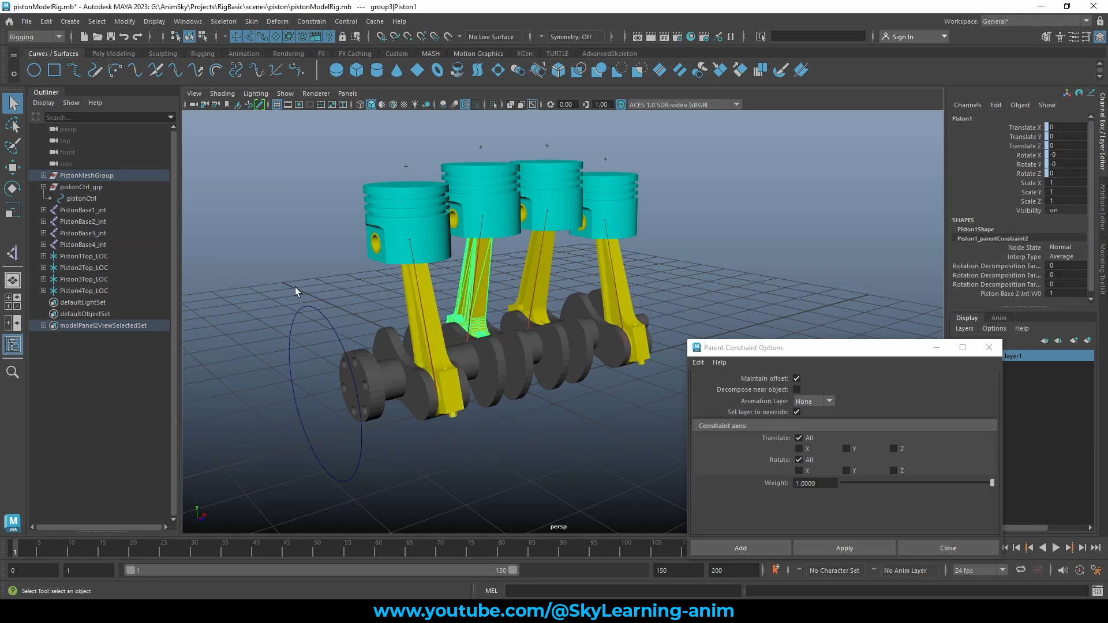
drag(295, 287, 385, 256)
key(e)
key(ctrl+z)
Try to point-constrain the front piston to Piston1Top_LOC with Maintain offset on and all axes constrained
click(390, 218)
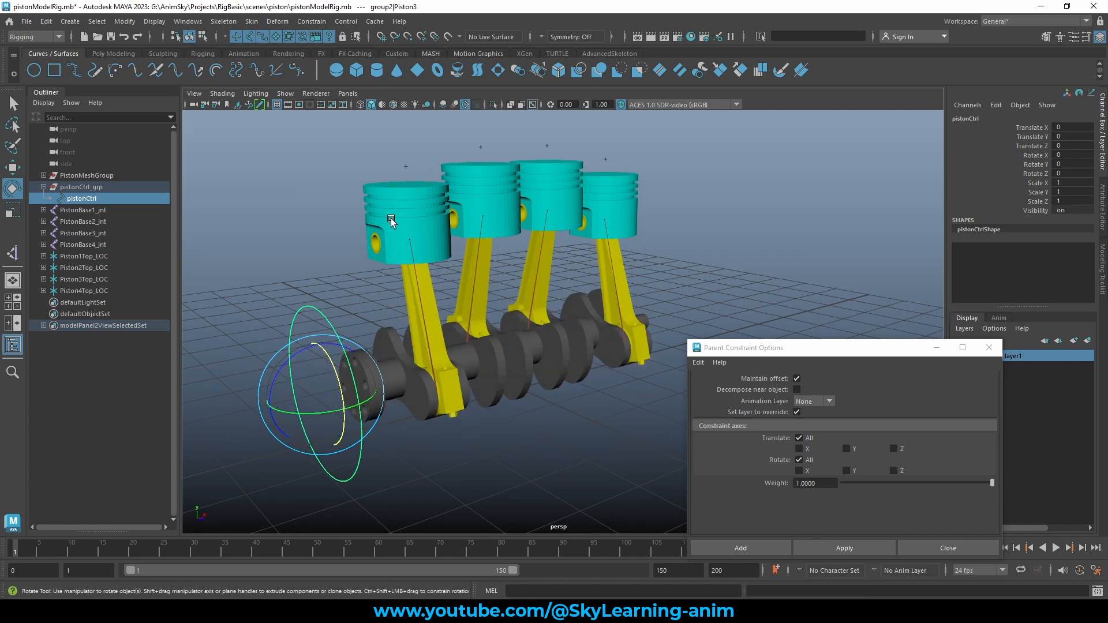
key(w)
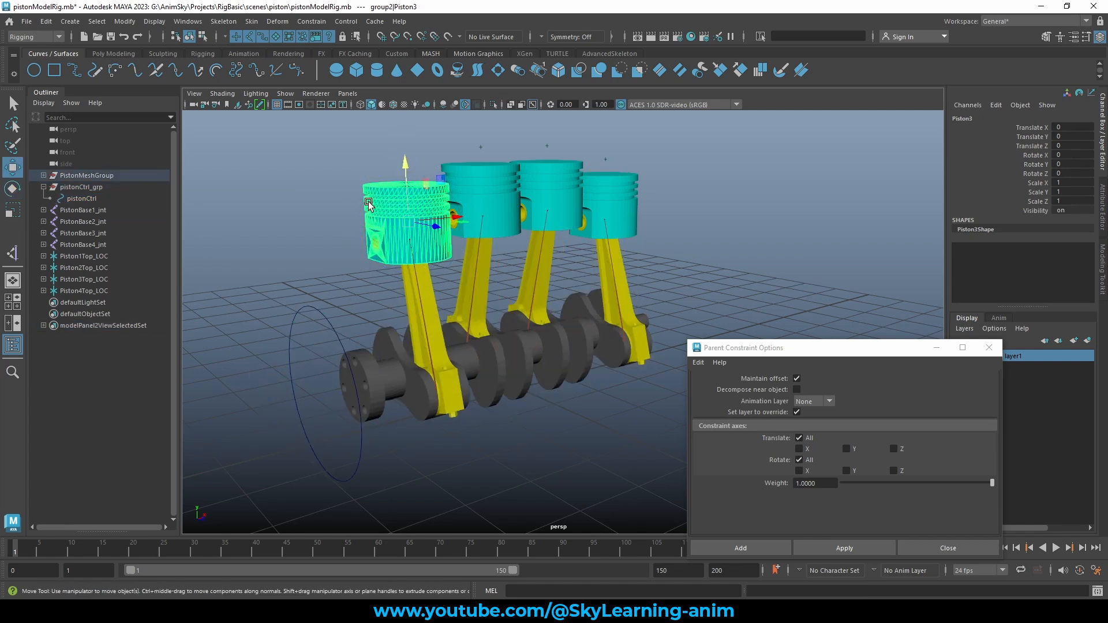
click(372, 180)
drag(421, 161, 341, 179)
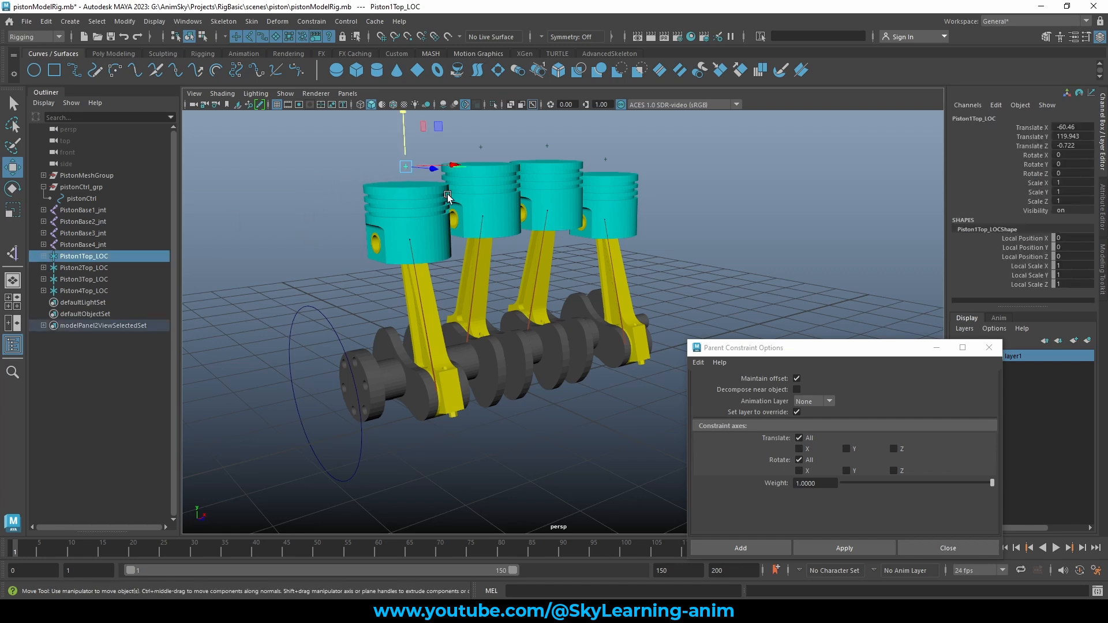
alt+drag(447, 194, 443, 205)
click(383, 193)
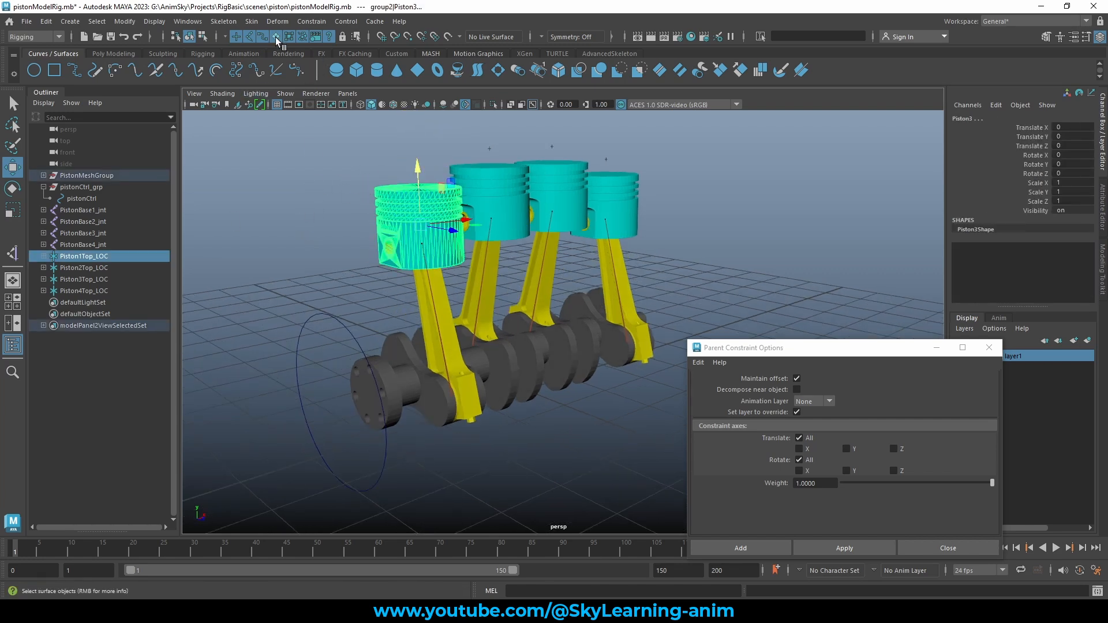
click(312, 21)
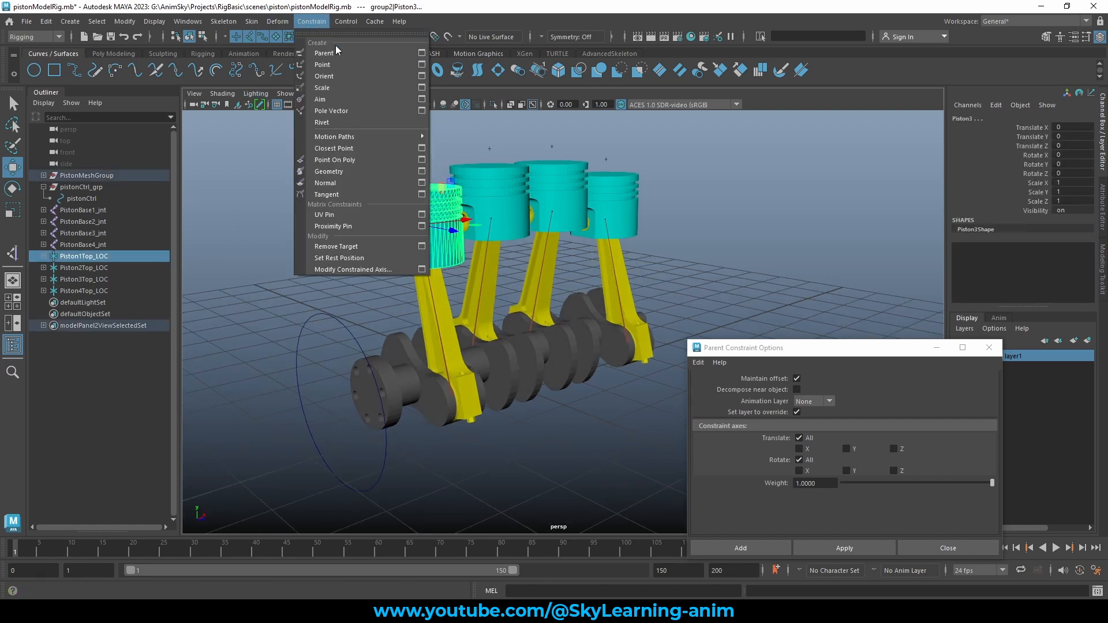
click(422, 64)
drag(874, 353, 928, 258)
click(899, 453)
Try to point-constrain the second piston to Piston2Top_LOC, and undo back past the front piston's point constraint
drag(497, 136, 473, 157)
shift+click(490, 183)
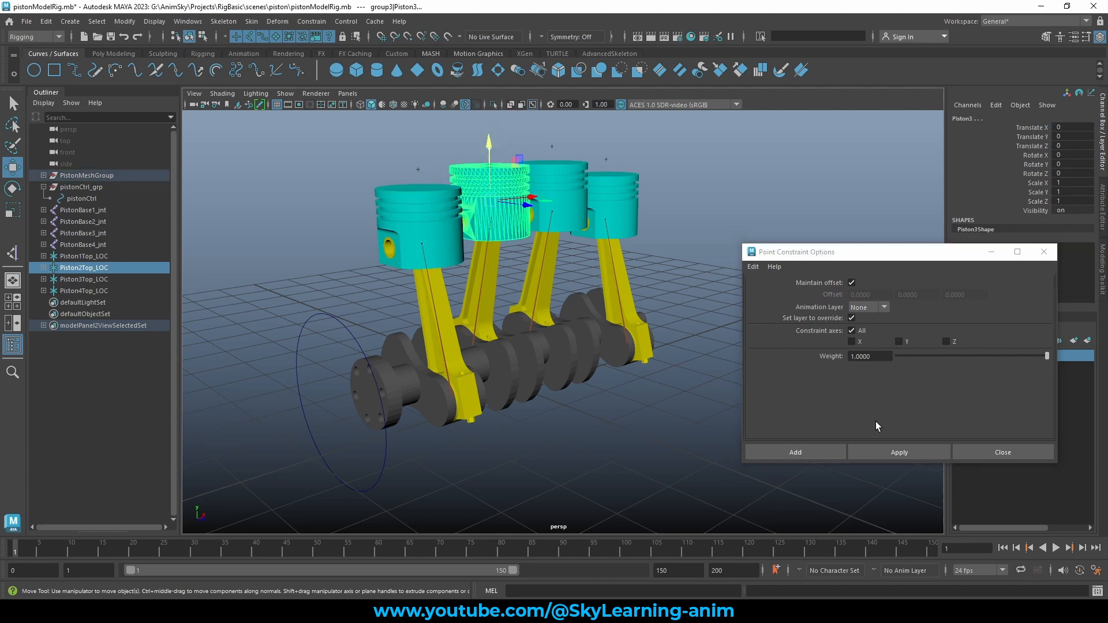
alt+drag(511, 263, 501, 264)
key(ctrl+z)
key(ctrl+z)
key(ctrl+z)
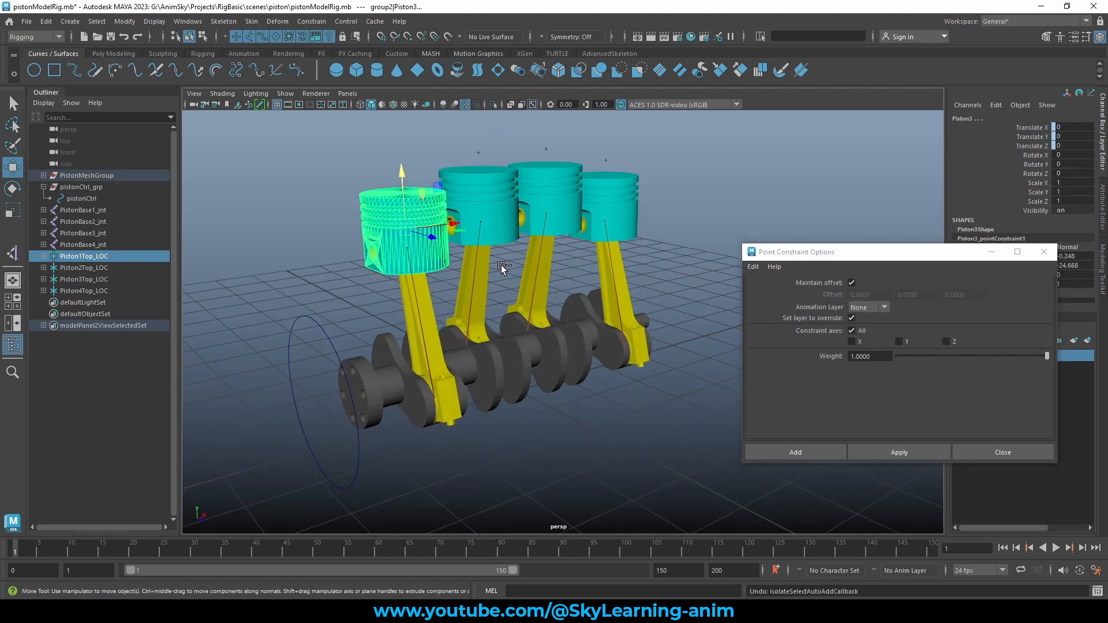
key(ctrl+z)
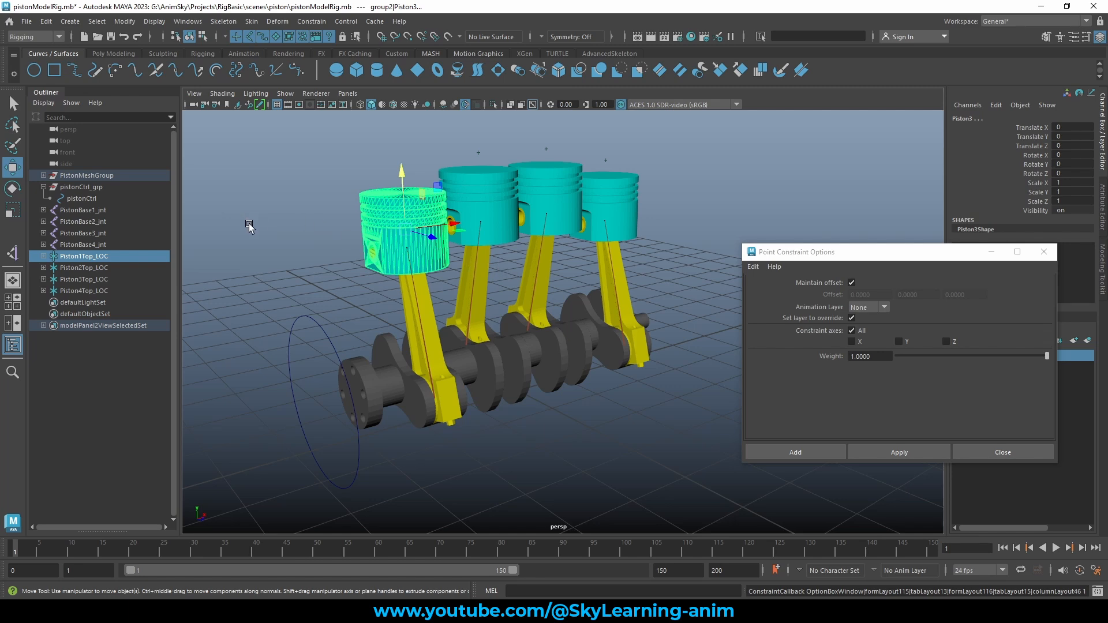
Select the tip joints under PistonBase1_jnt to PistonBase4_jnt and reveal them in the scene hierarchy
click(93, 210)
shift+click(95, 245)
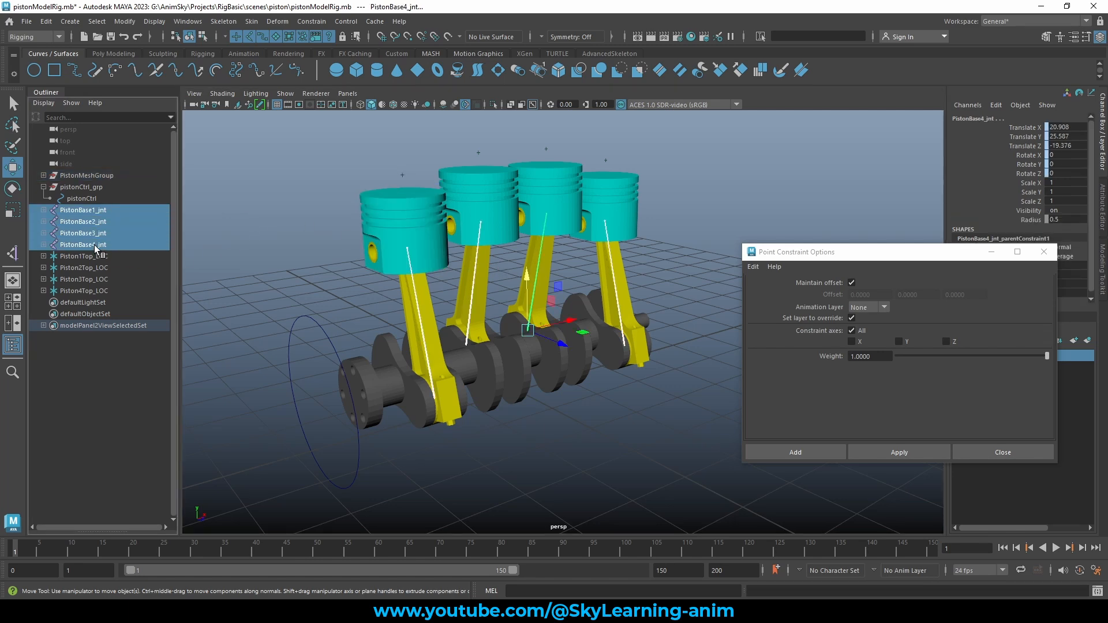
key(Down)
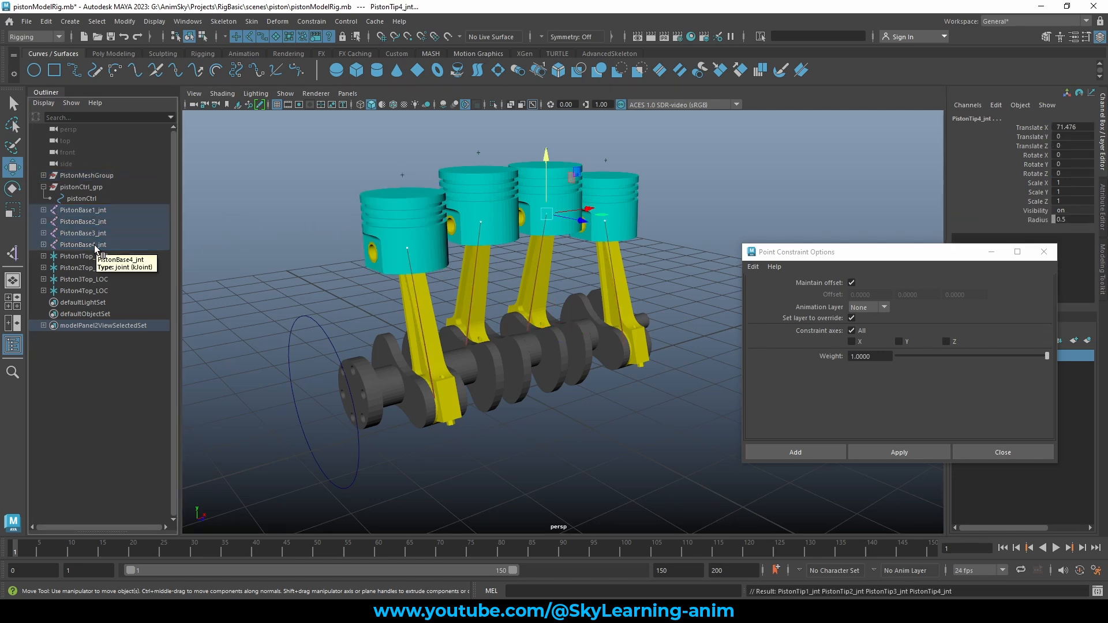
key(f)
click(403, 175)
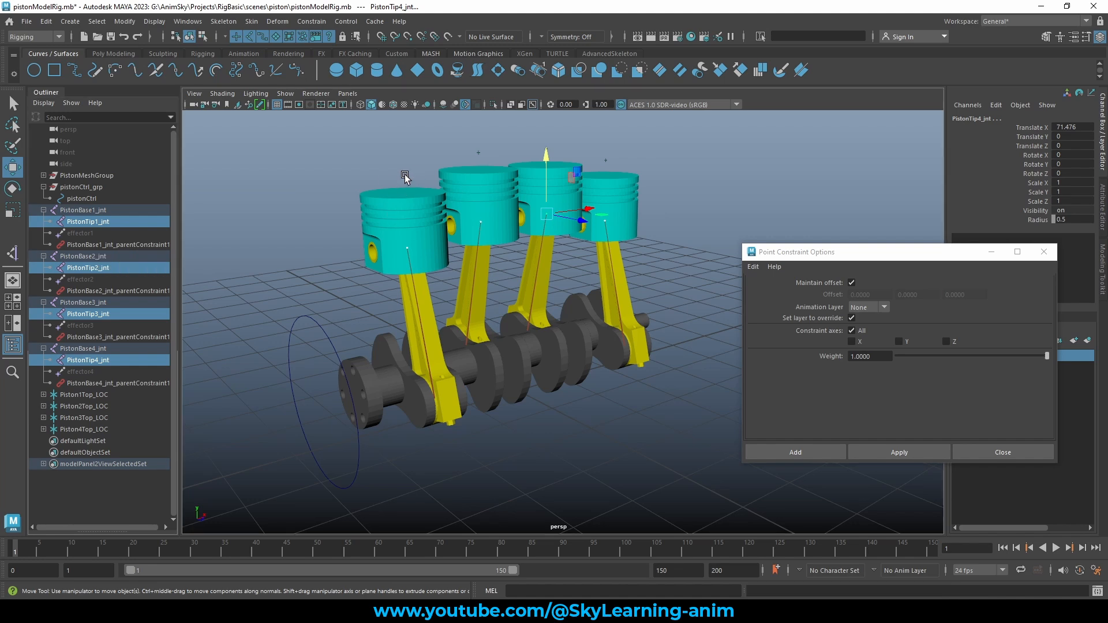
click(403, 216)
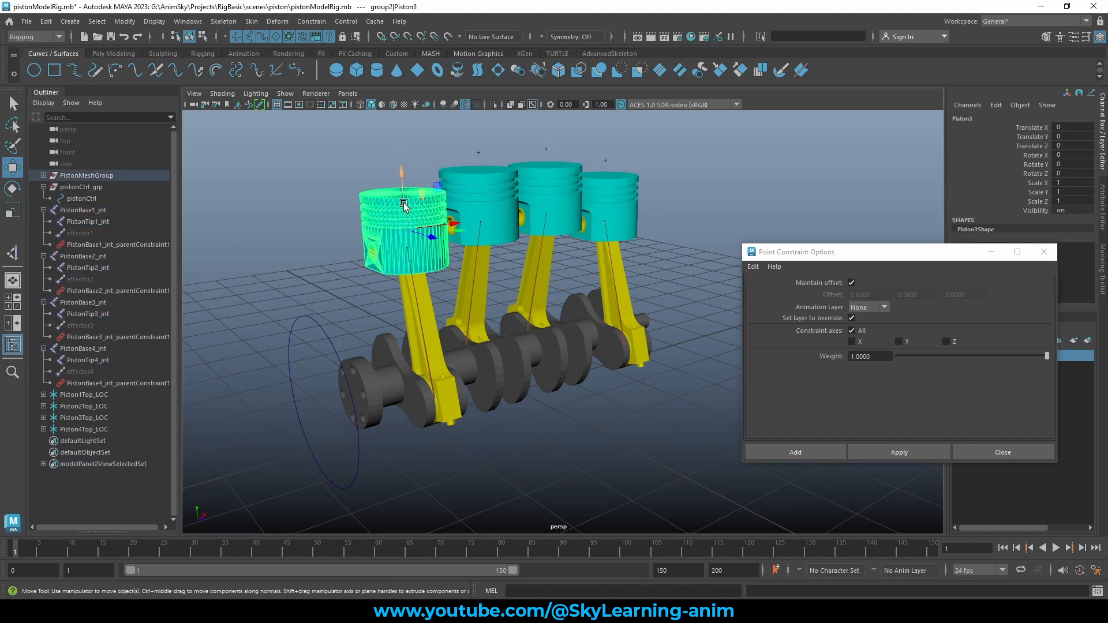
click(401, 176)
Point-constrain the front piston to PistonTip1_jnt with Maintain offset on and all axes constrained
click(110, 222)
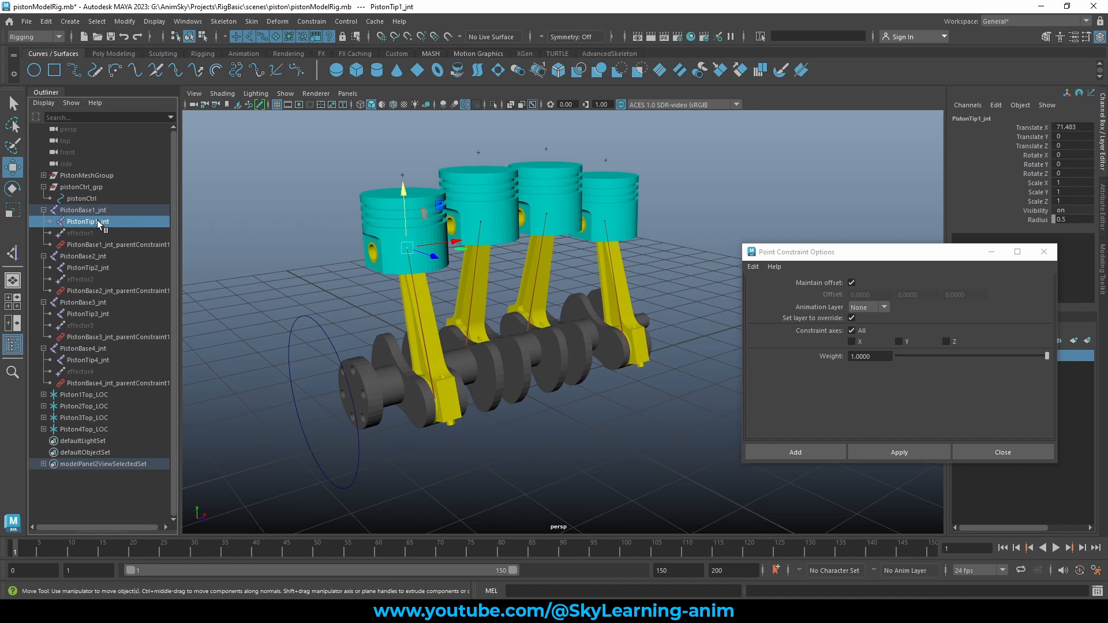
shift+click(367, 206)
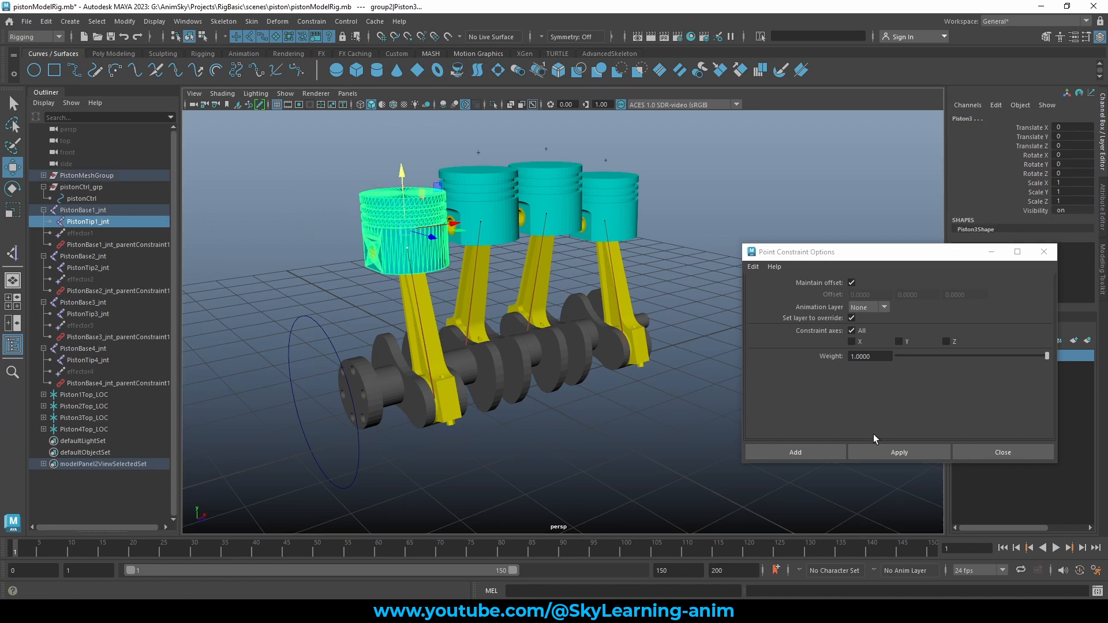
click(878, 448)
Point-constrain the second piston to PistonTip2_jnt and the farthest piston to PistonTip3_jnt with the same options
click(86, 268)
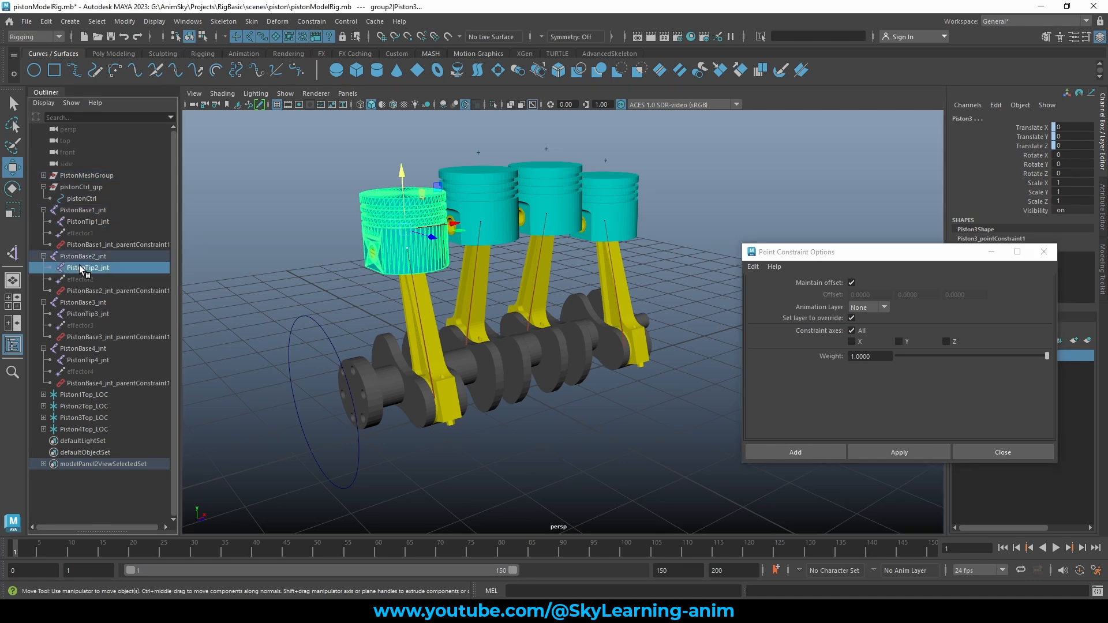
shift+click(460, 188)
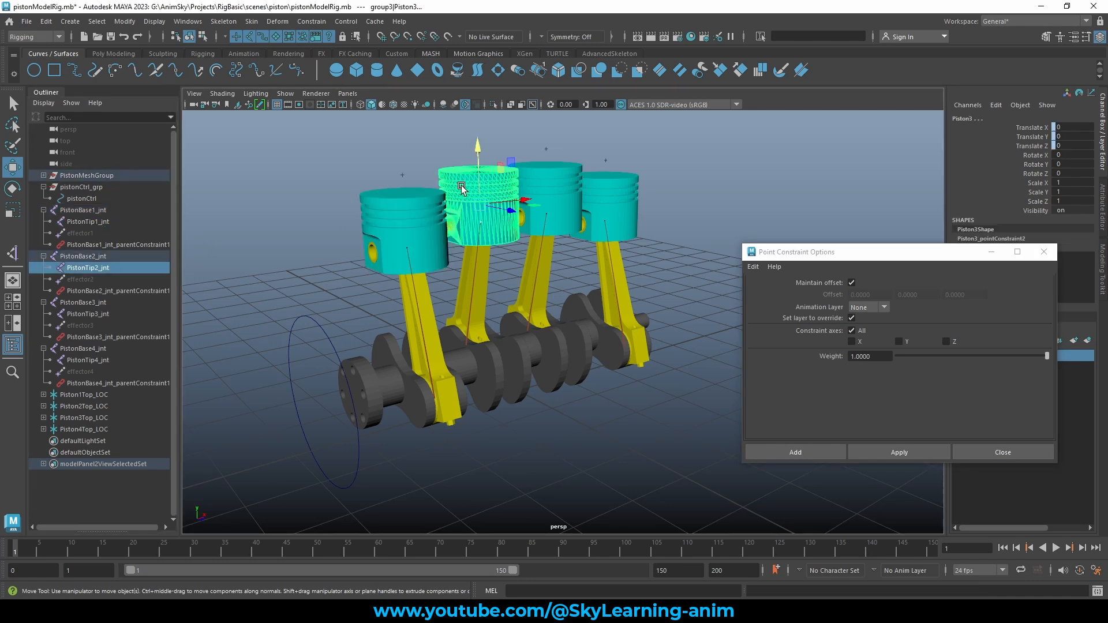
click(69, 314)
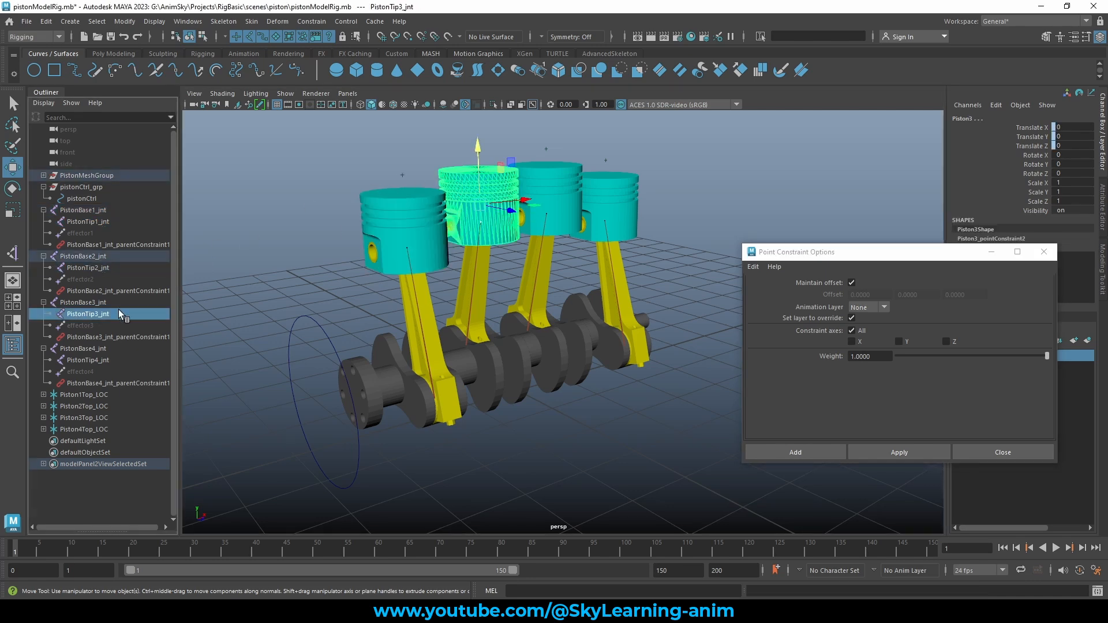
shift+click(635, 204)
key(g)
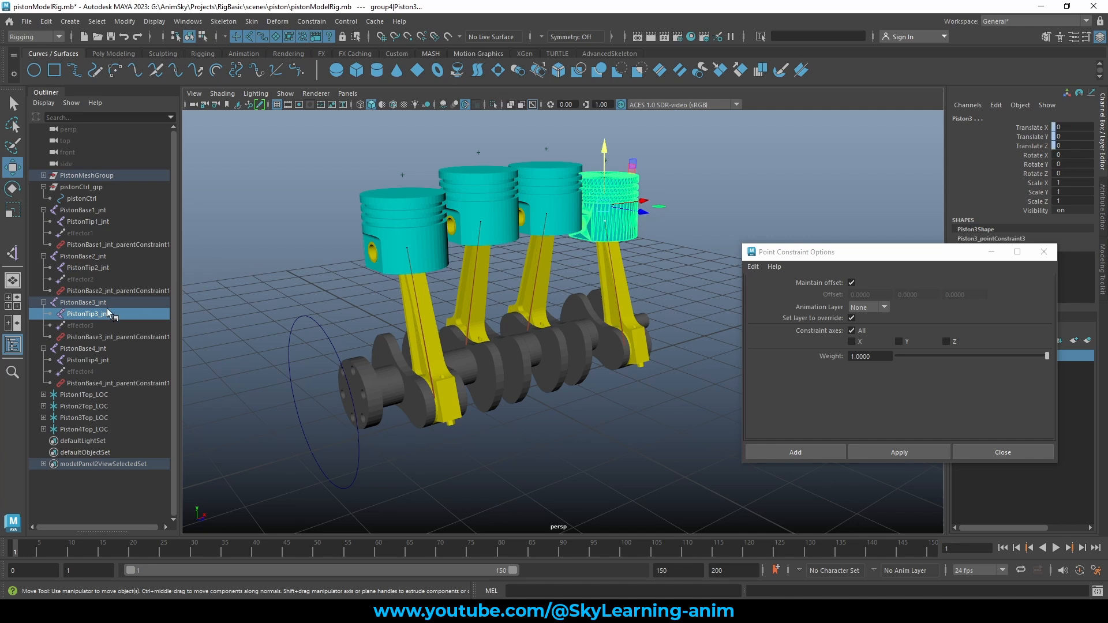
Point-constrain the third piston along the crankshaft to PistonTip4_jnt with the same options, and close the constraint options
click(86, 360)
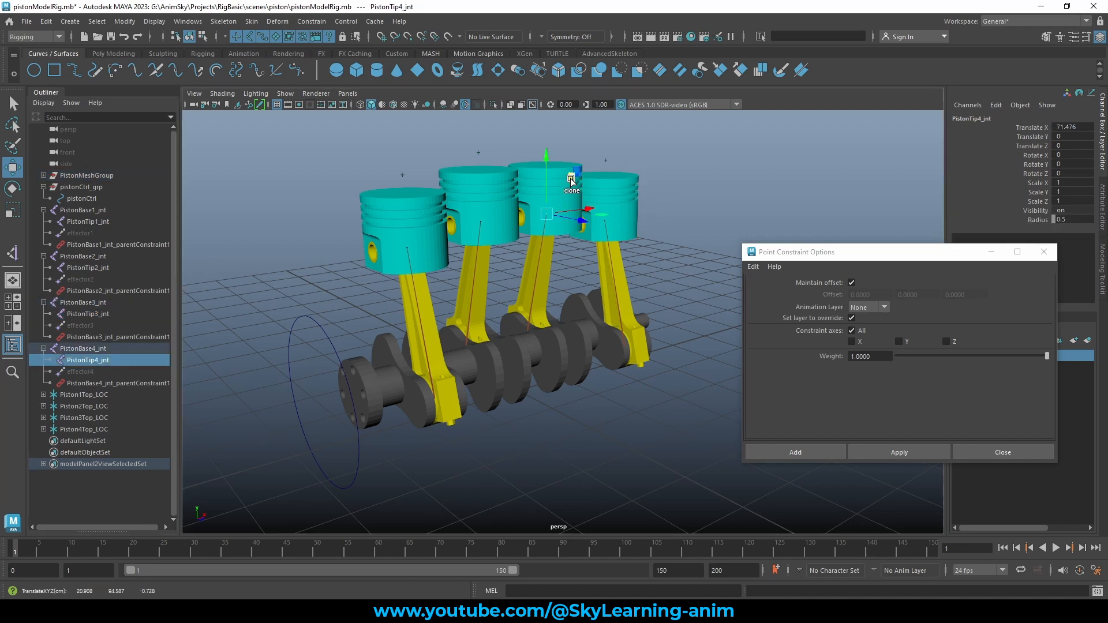
shift+click(531, 181)
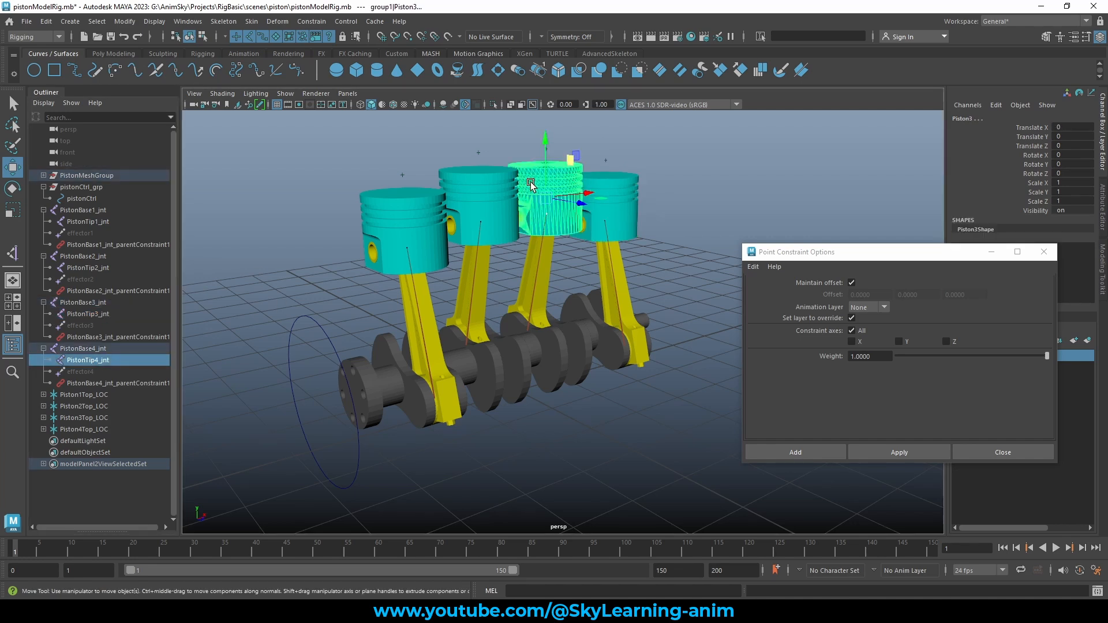
key(g)
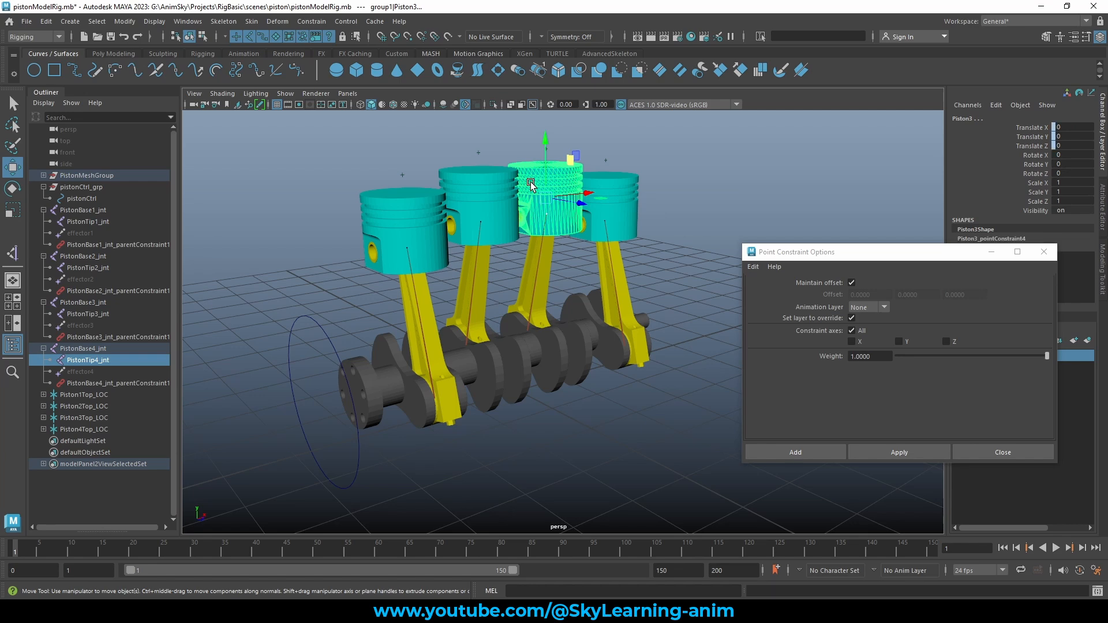
click(1044, 250)
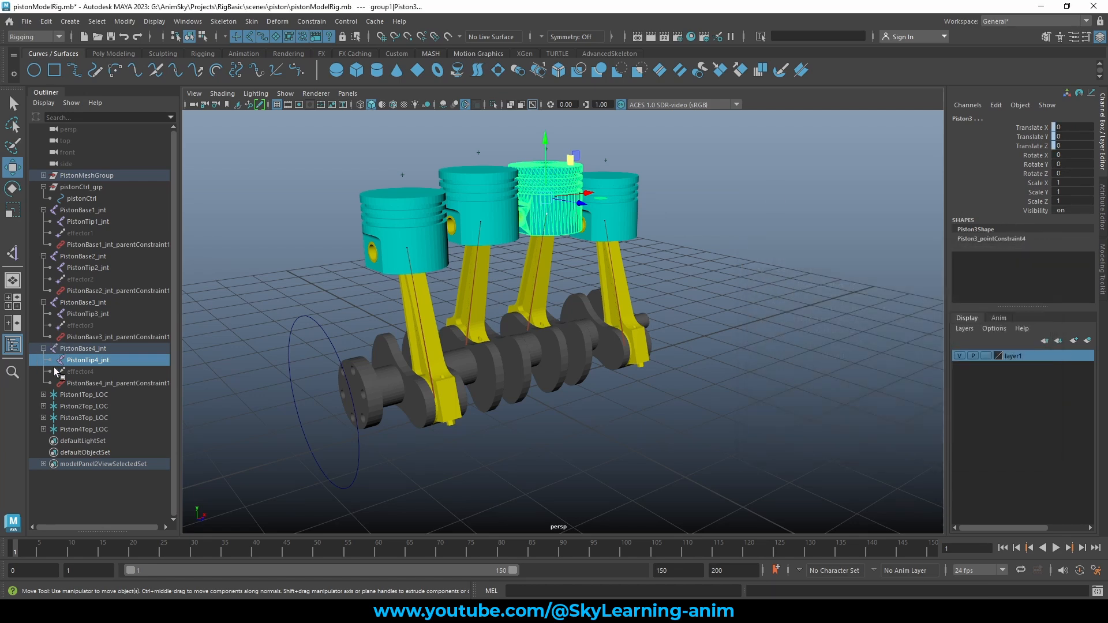
Collapse the hierarchies of PistonBase1_jnt, PistonBase2_jnt, PistonBase3_jnt and PistonBase4_jnt
click(44, 210)
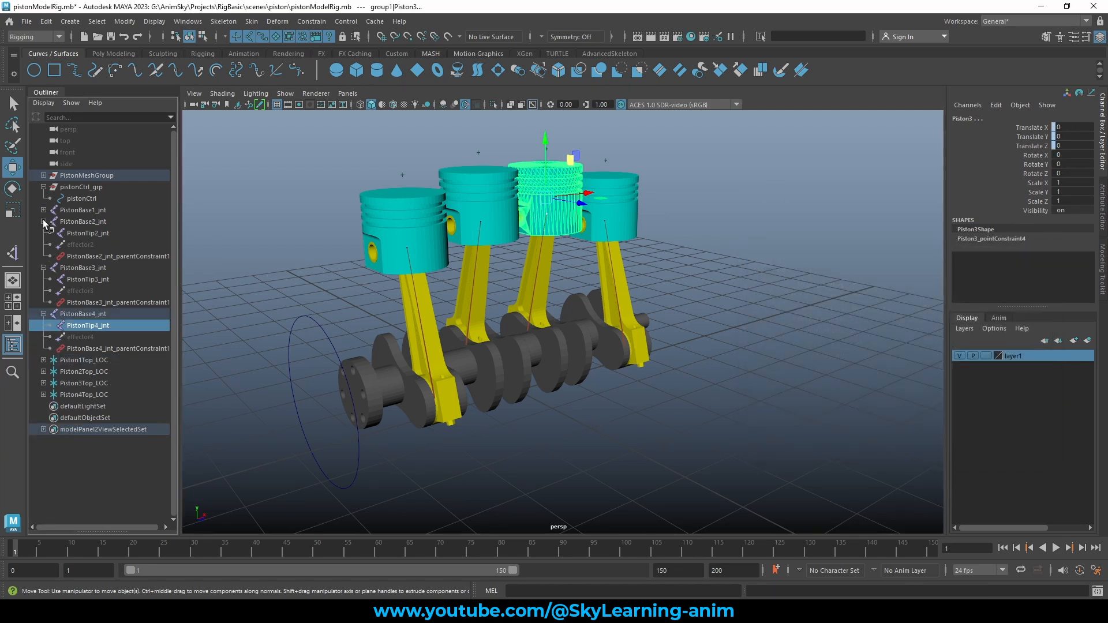
click(43, 222)
click(44, 233)
click(44, 244)
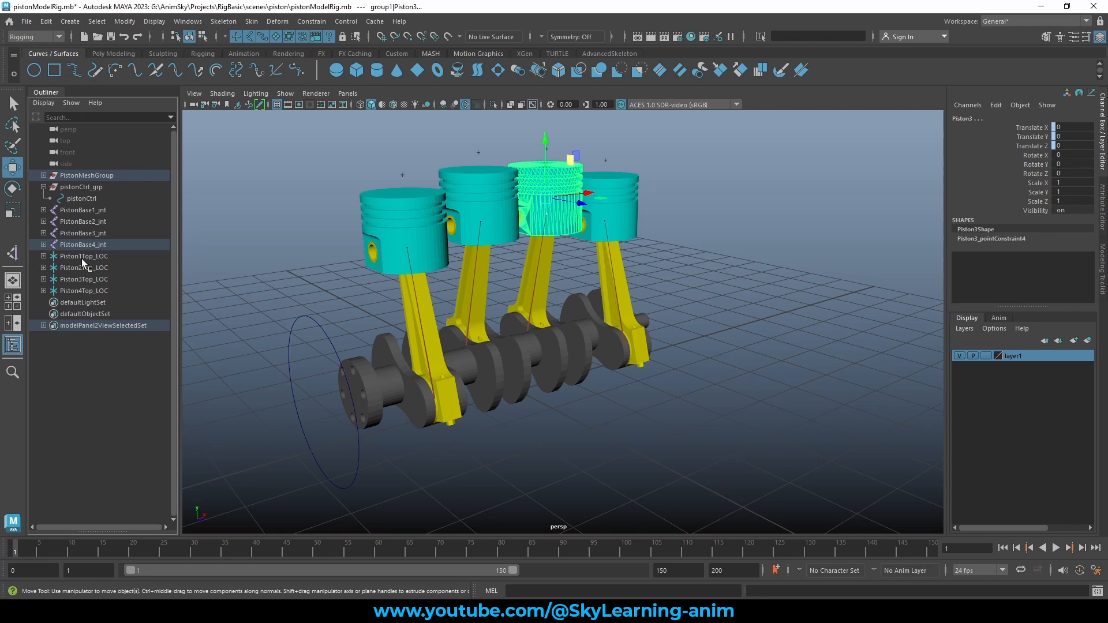
Rotate pistonCtrl to test the point-constrained pistons, and undo the rotation
click(315, 301)
drag(312, 287, 314, 353)
scroll(346, 346, down, 3)
key(e)
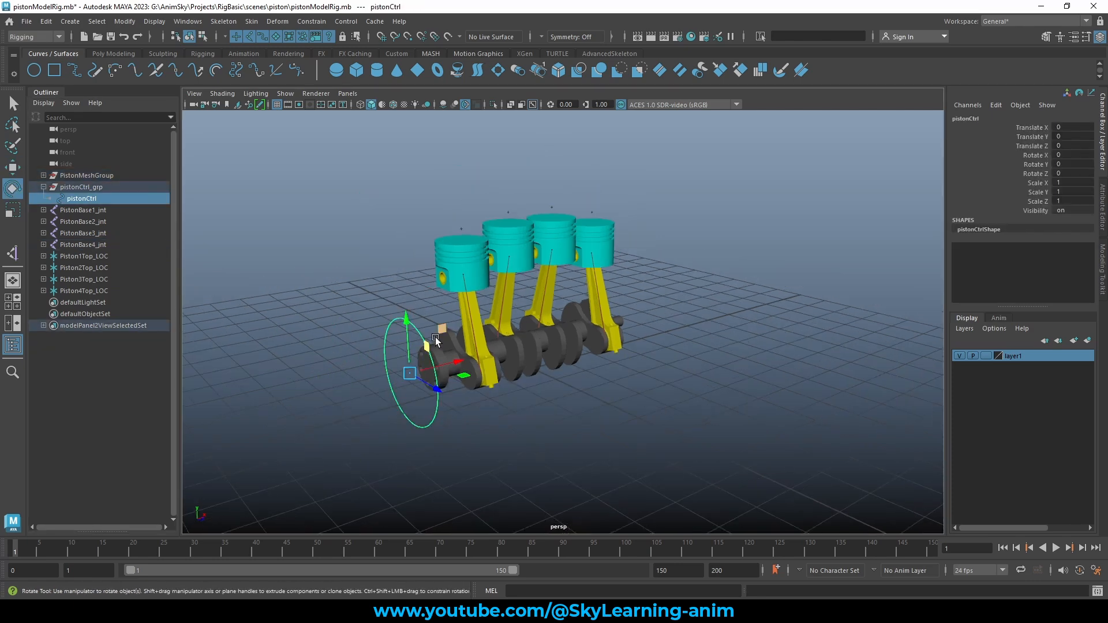
drag(416, 333, 521, 376)
key(ctrl+z)
key(w)
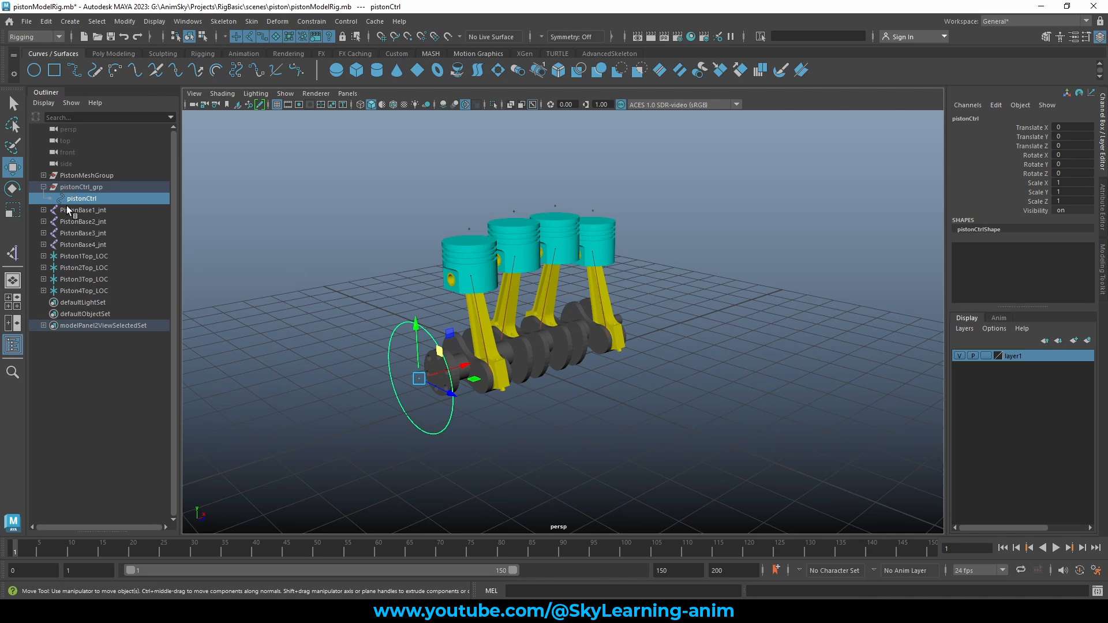
Group the four PistonBase joints, name the group jnt_grp, and hide it
drag(86, 210, 100, 241)
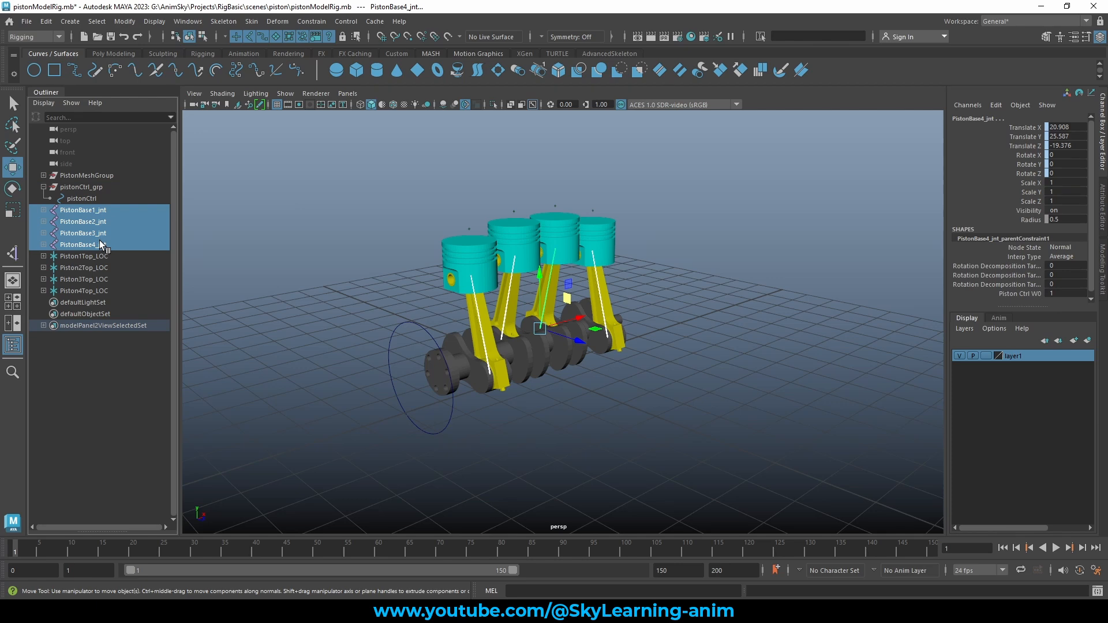
key(ctrl+g)
double_click(91, 258)
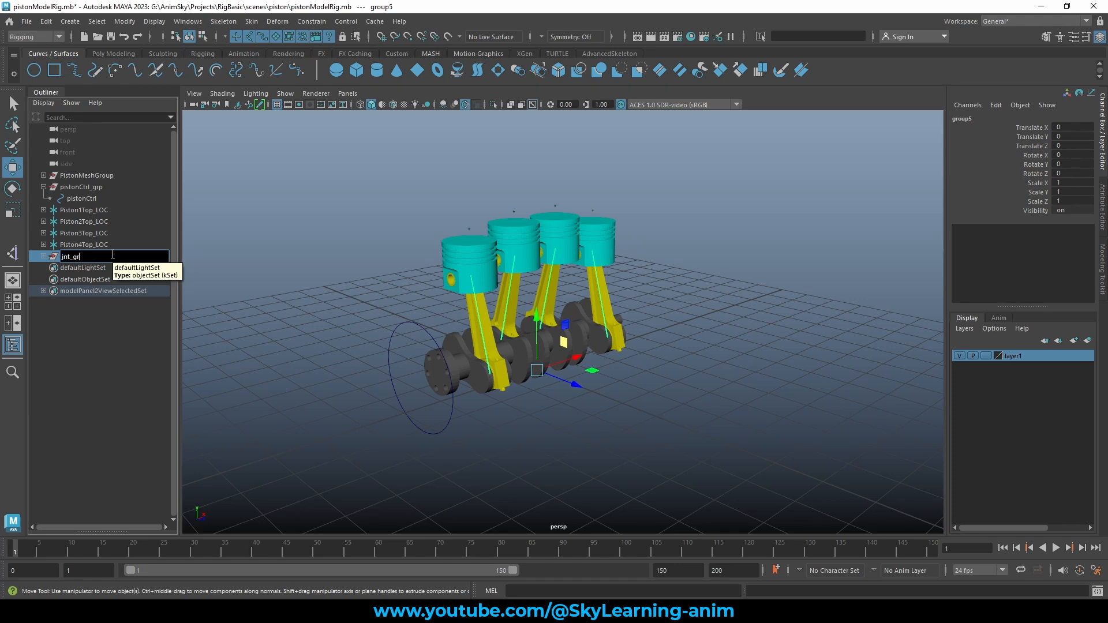
text(p)
key(Return)
key(g)
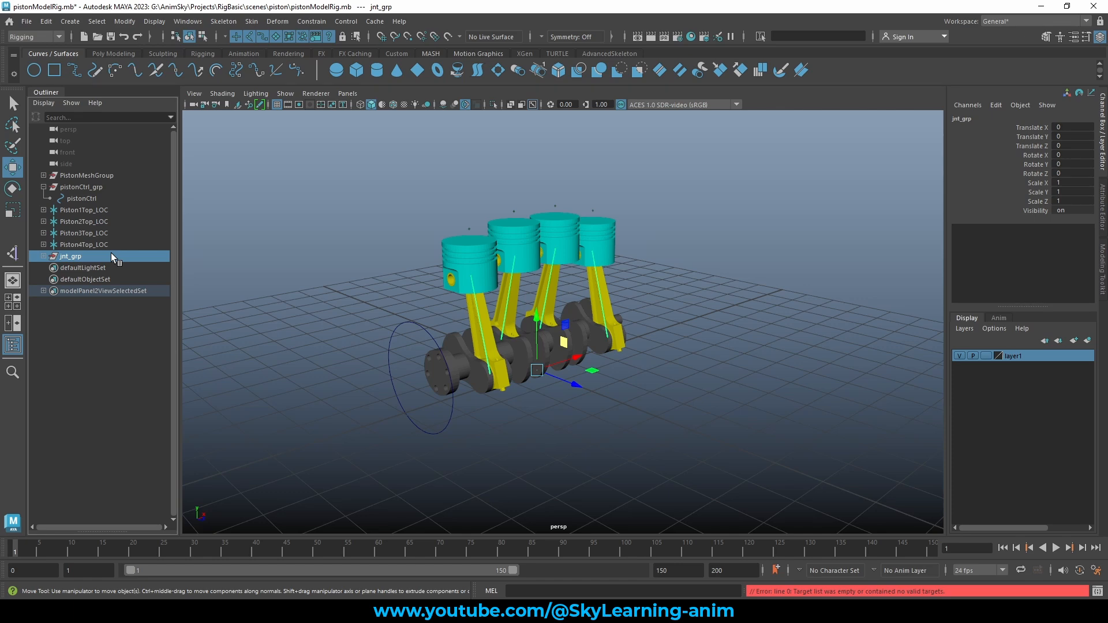
key(ctrl+h)
Group the four piston top locators, name the group setup_grp, and hide it
drag(83, 212, 83, 244)
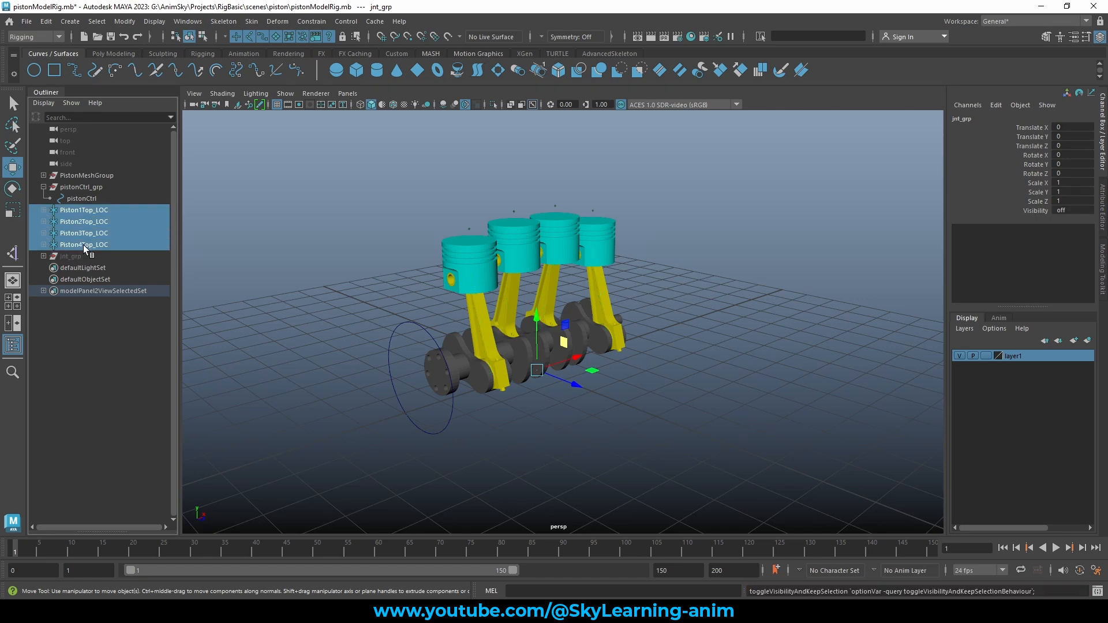
key(ctrl+g)
double_click(71, 222)
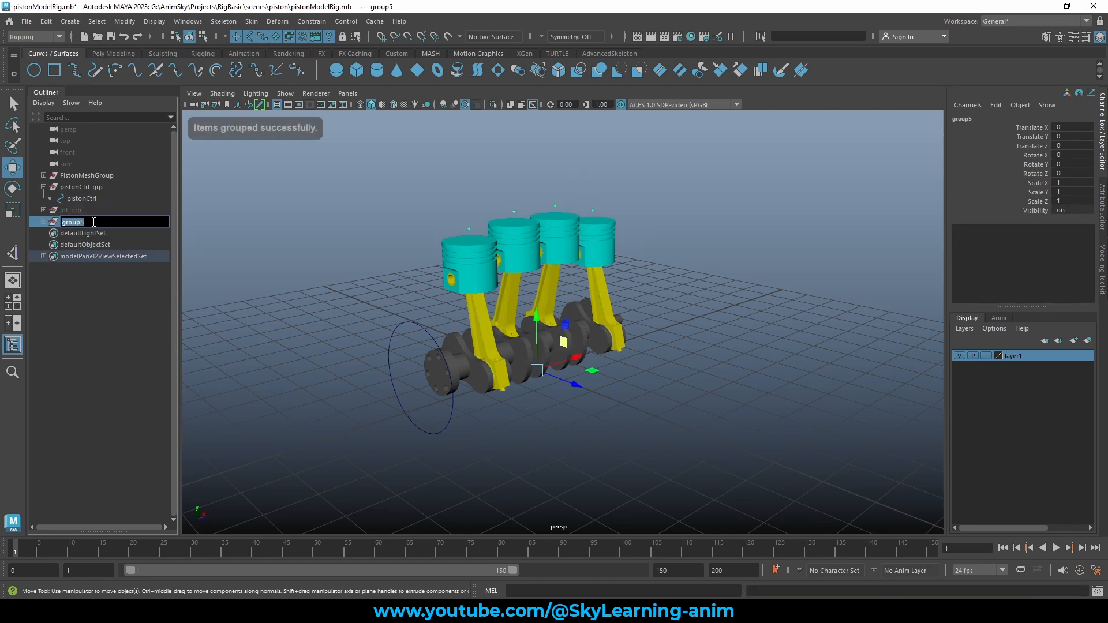
text(setup)
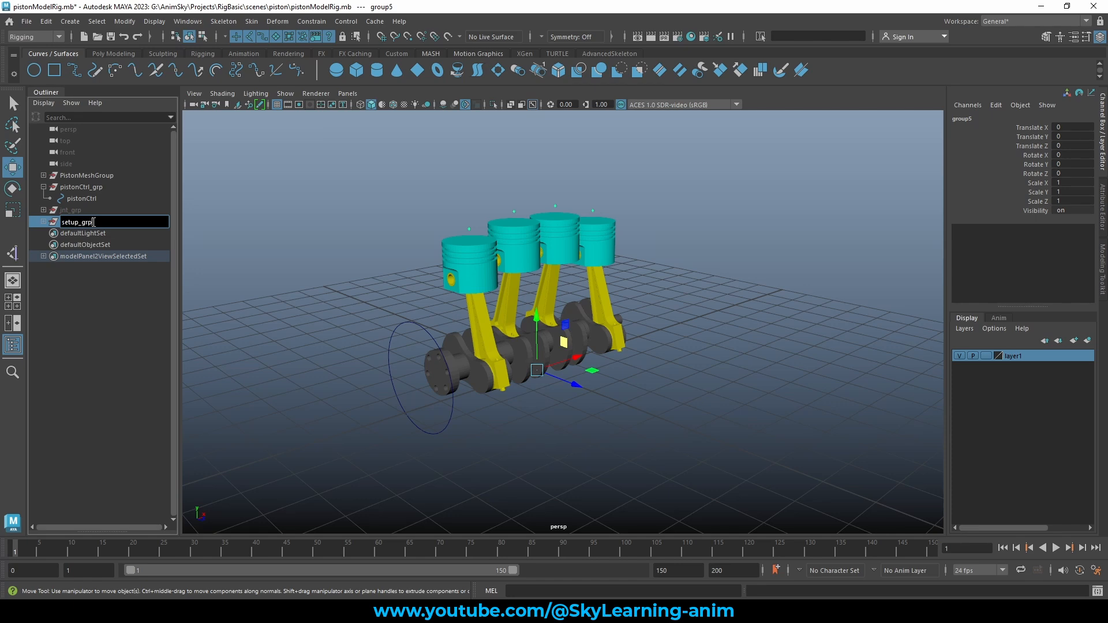
text(_grp)
key(Return)
key(h)
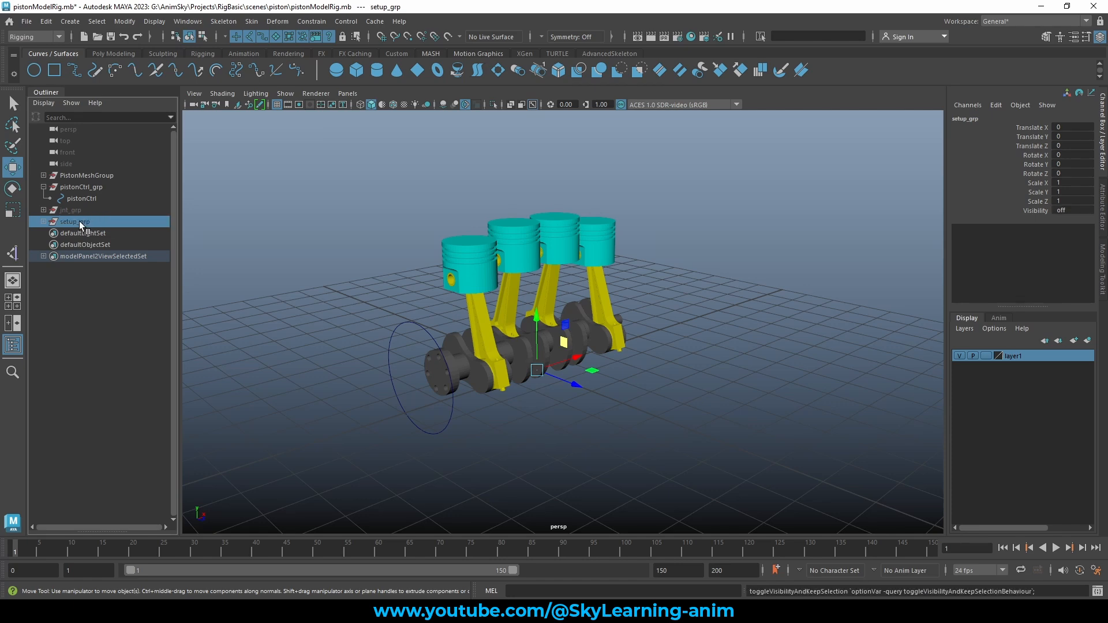
Group PistonMeshGroup, pistonCtrl_grp, jnt_grp and setup_grp together, and name the new group pistonRig_grp
click(94, 187)
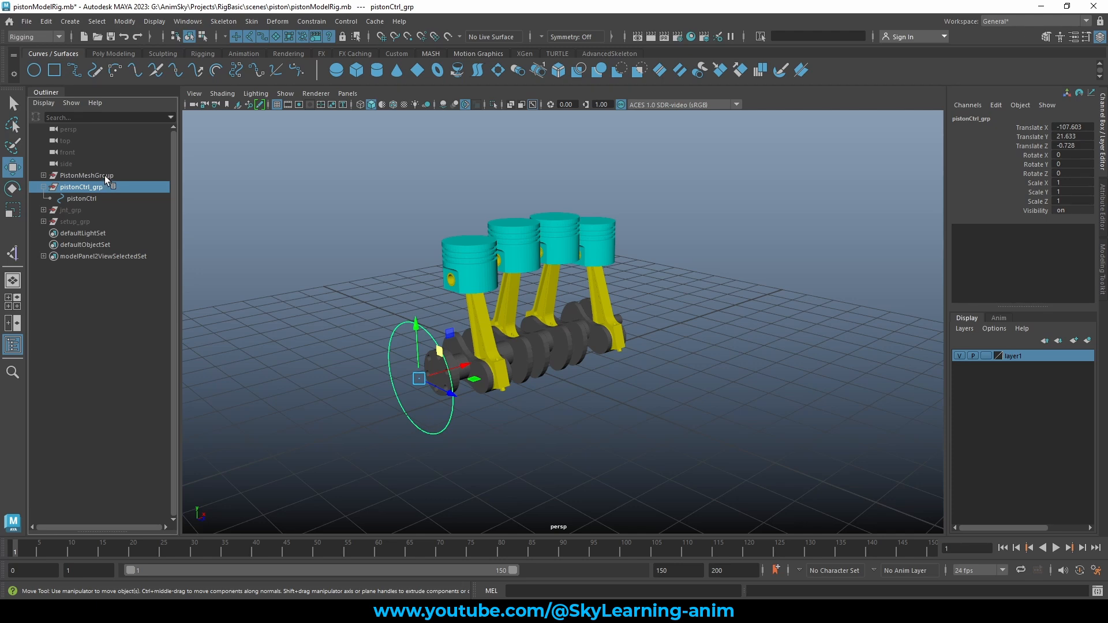
drag(102, 175, 79, 220)
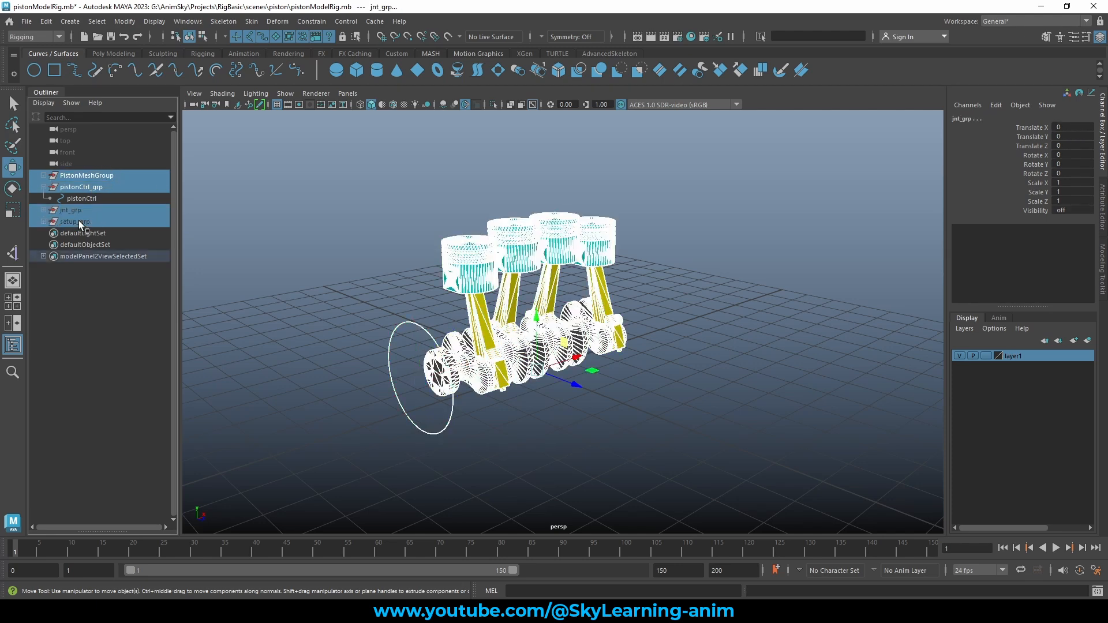
key(ctrl+g)
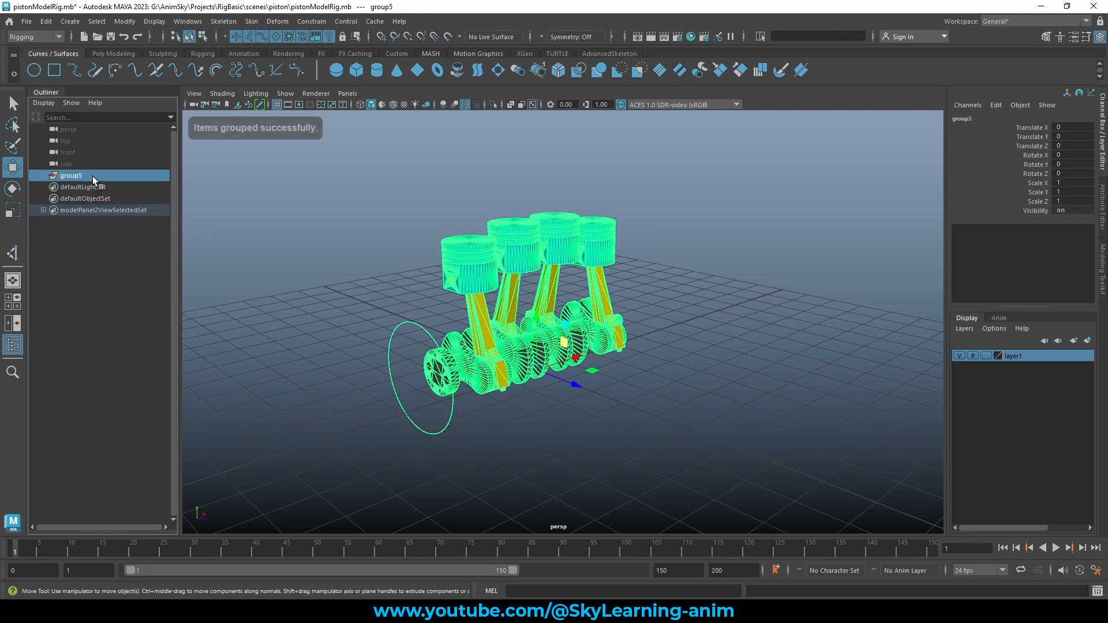
double_click(93, 176)
text(pist)
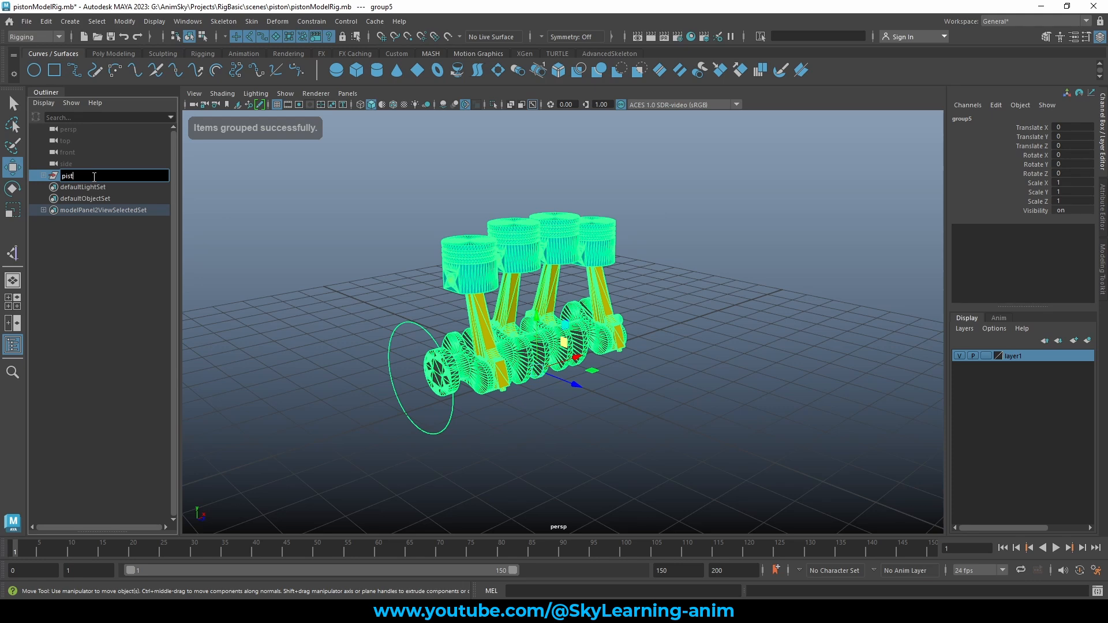
text(onRig)
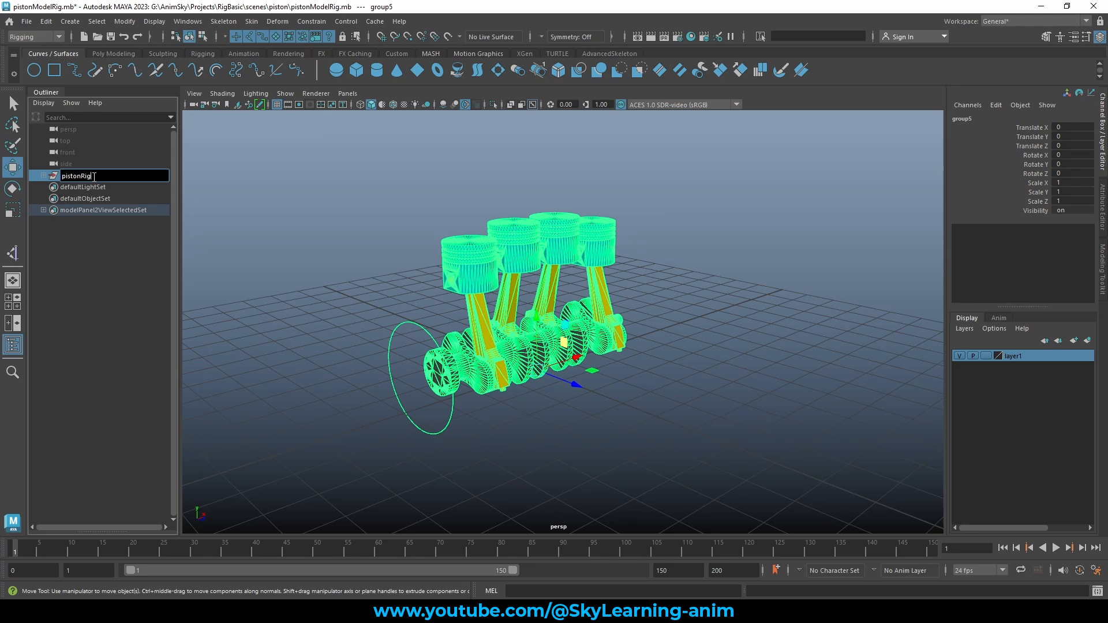
text(_grp)
key(Return)
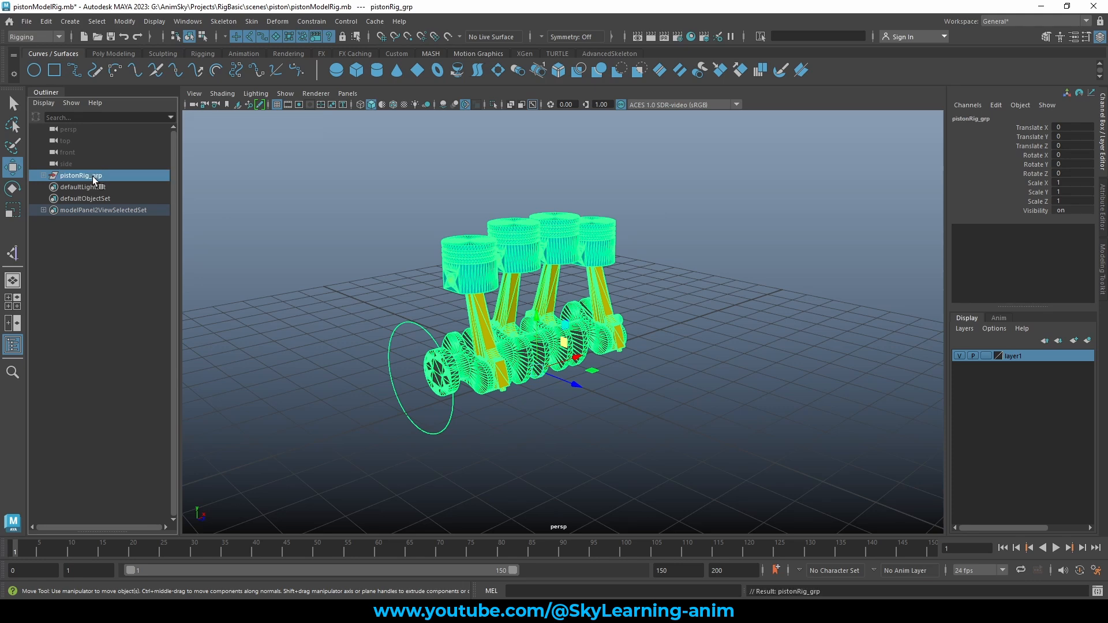
Delete the display layer layer1 and clear the selection
right_click(1033, 359)
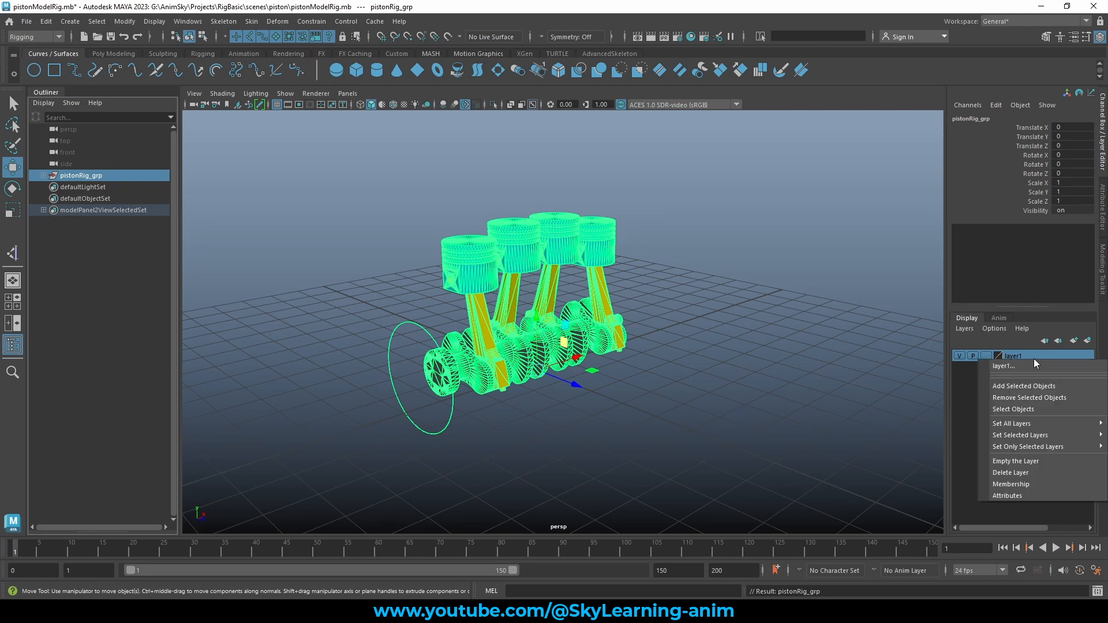
click(1035, 471)
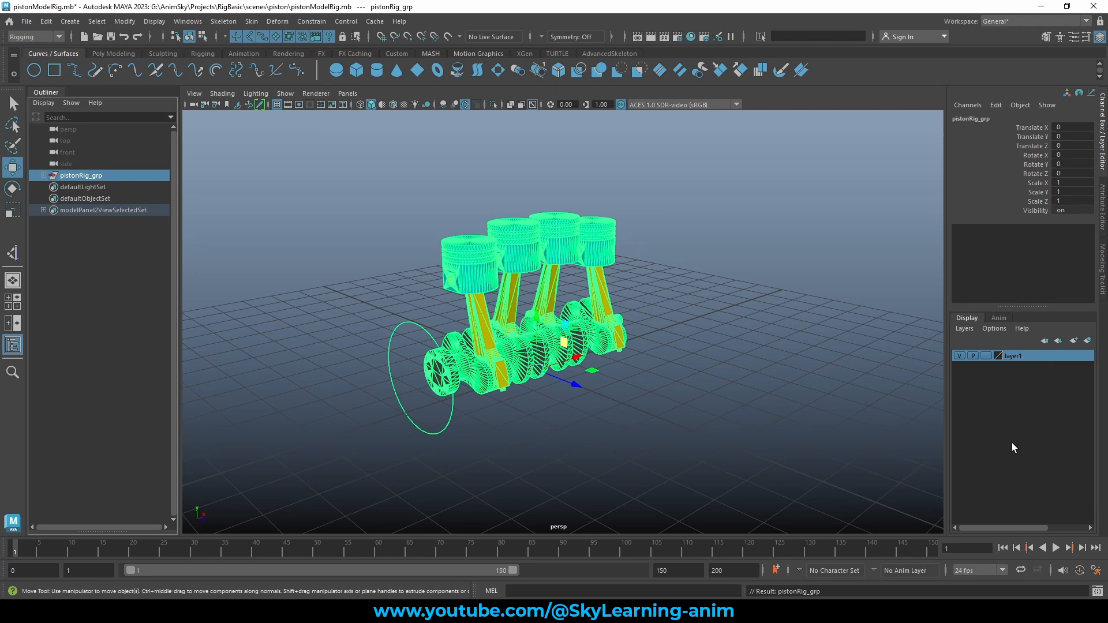
click(705, 251)
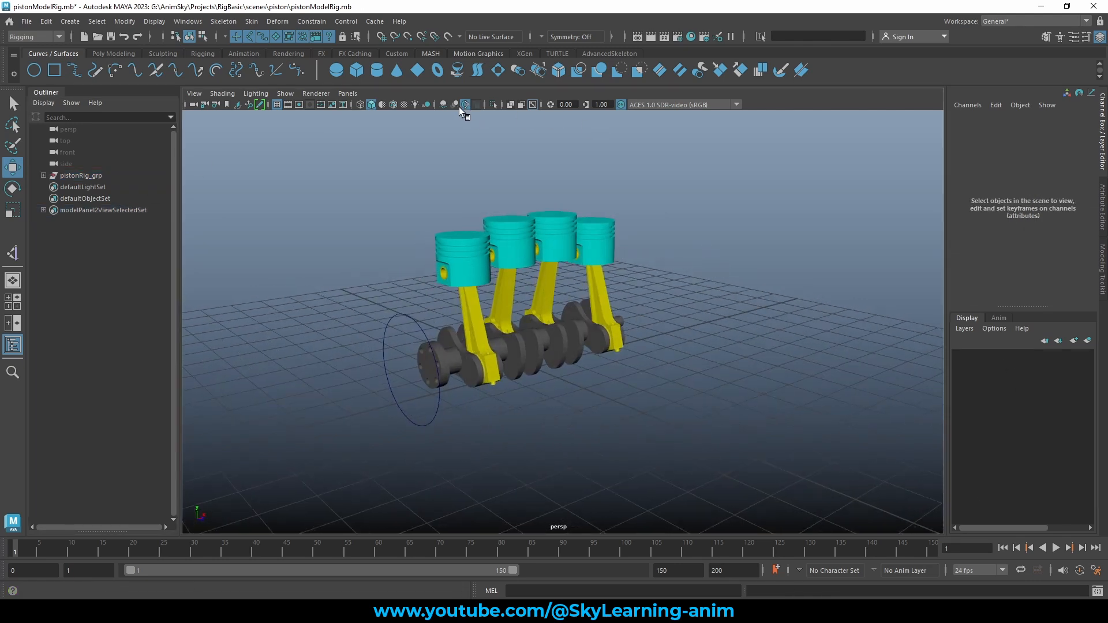
Turn off object isolation in the side view to remove modelPanel2ViewSelectedSet, and save the scene from the full perspective view
click(87, 211)
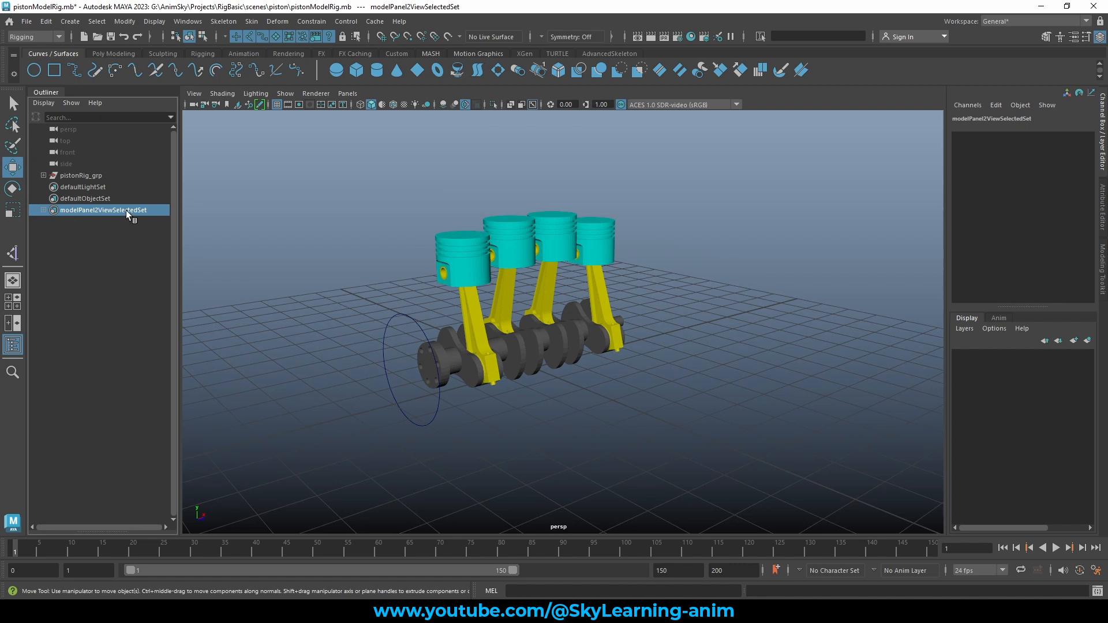
key(space)
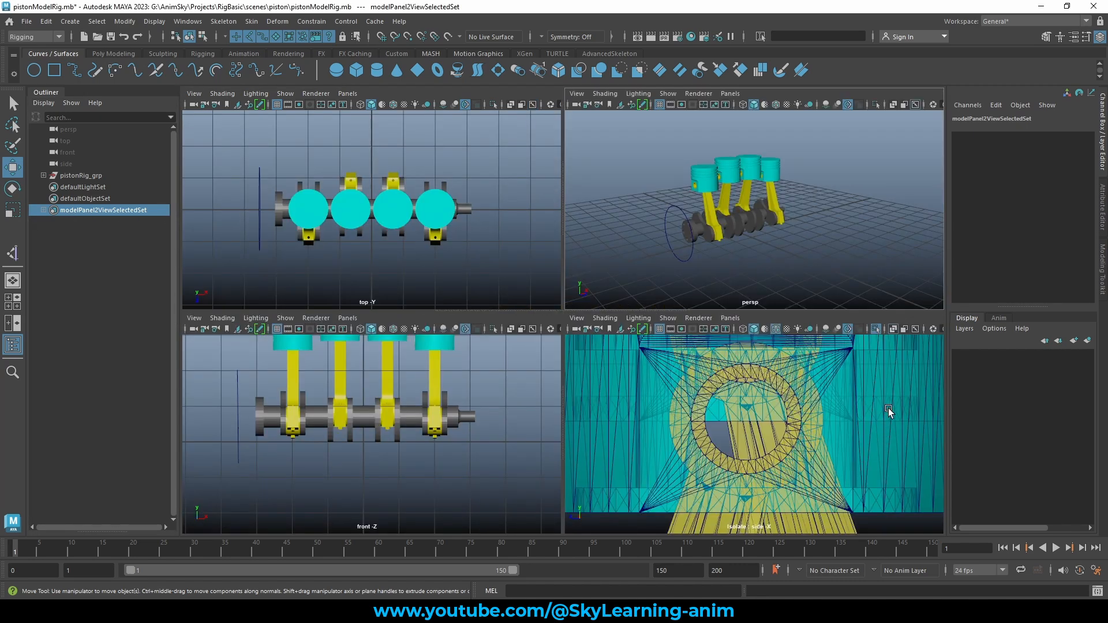
click(876, 329)
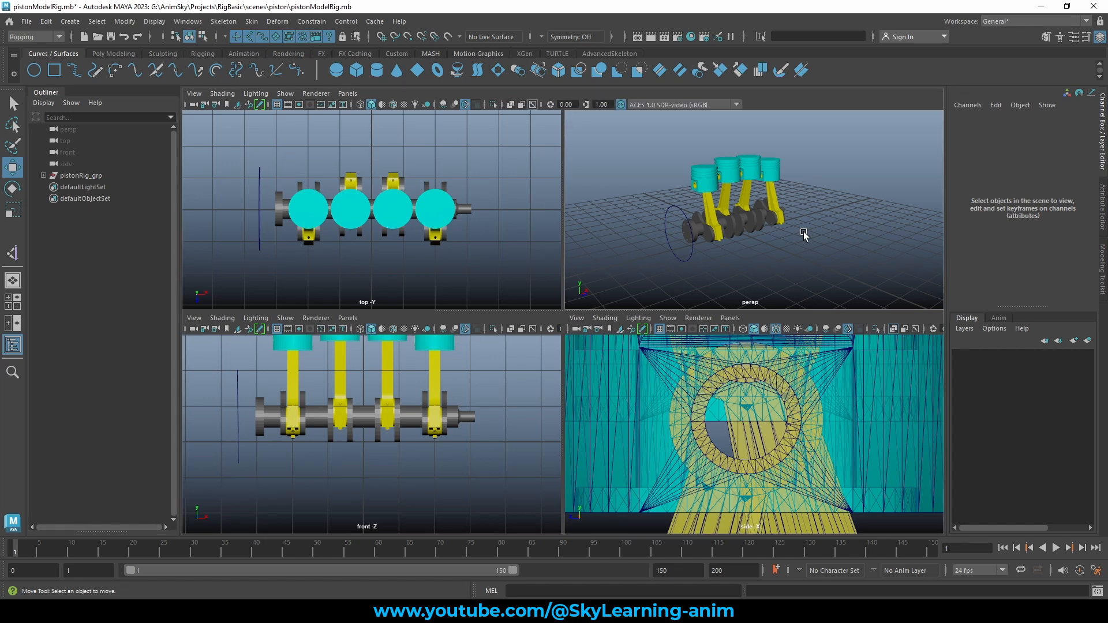
key(space)
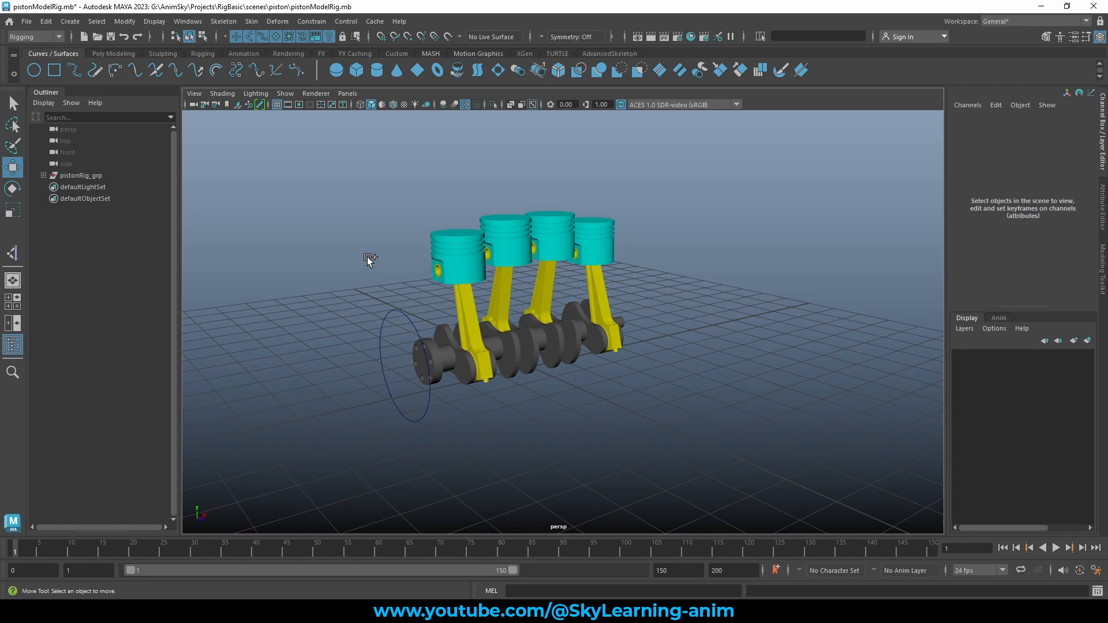
key(ctrl+s)
click(386, 228)
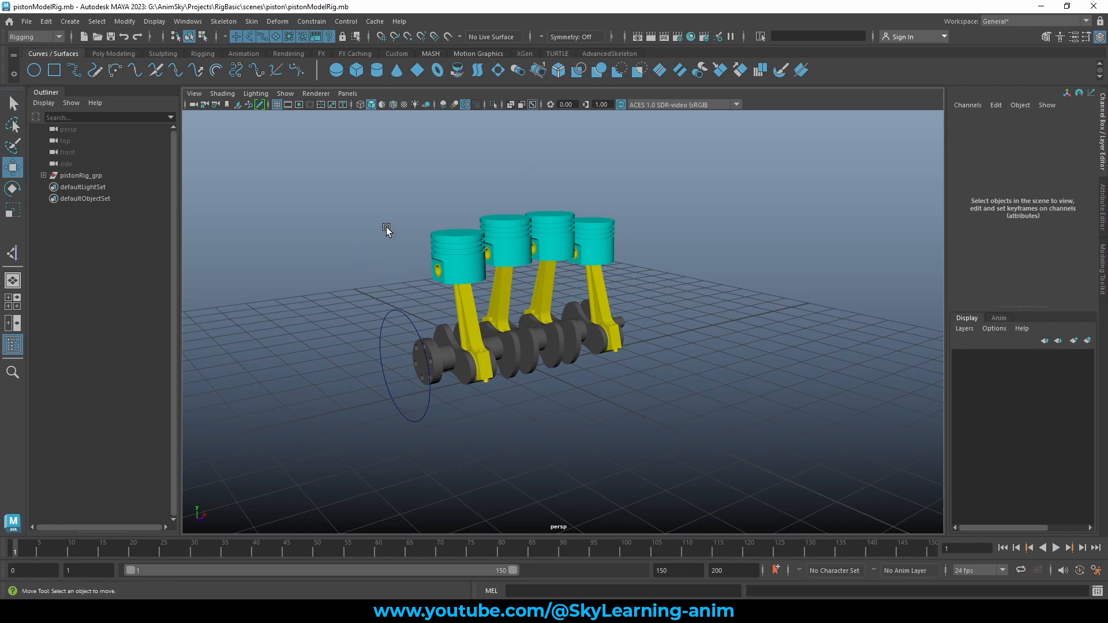
Key all channels of pistonCtrl at frame 1, and key its Rotate X at 5000 on frame 150
click(385, 328)
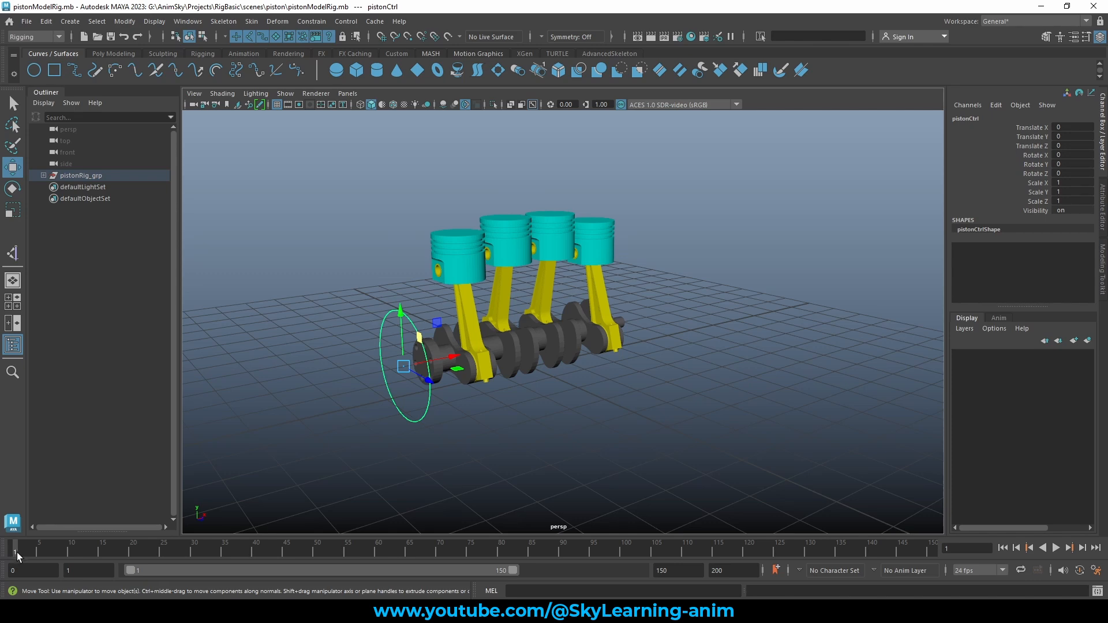
key(s)
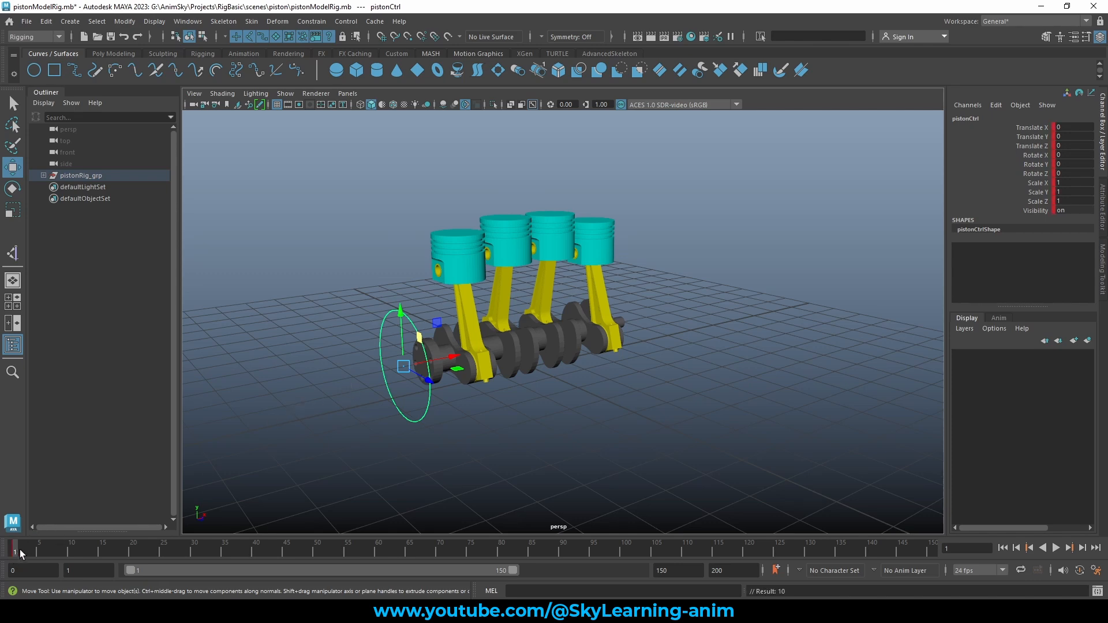
drag(20, 549, 932, 549)
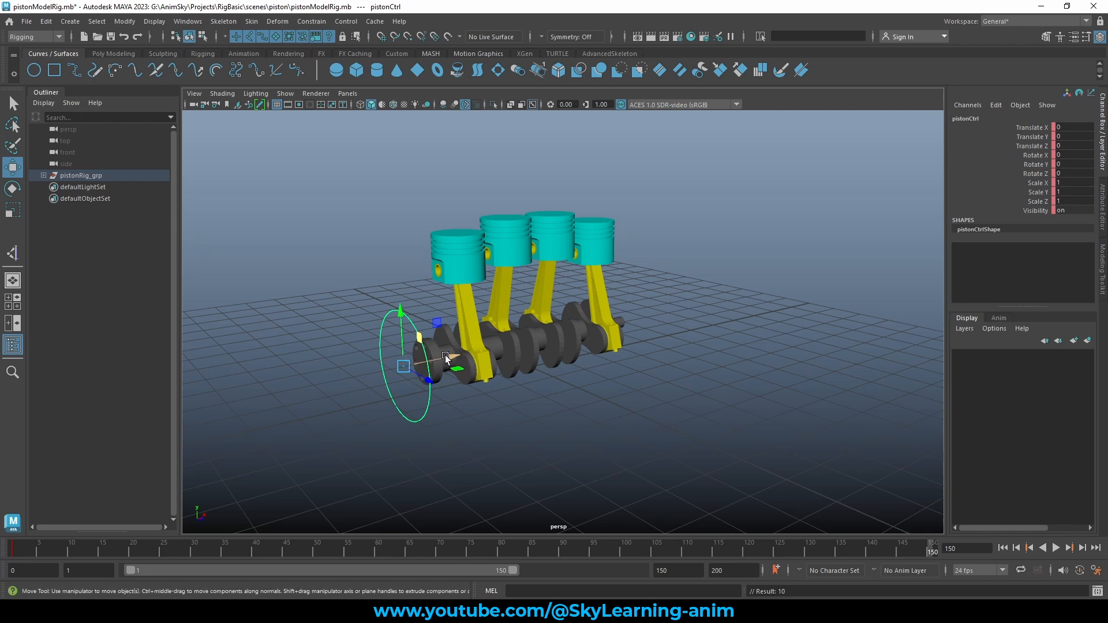
double_click(1078, 158)
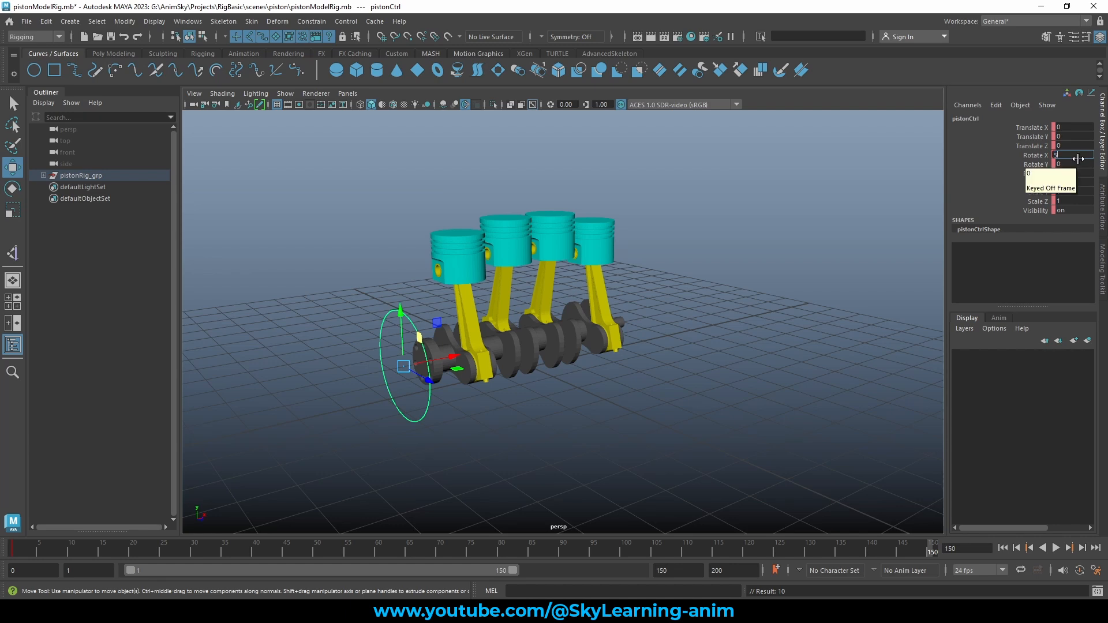
key(Return)
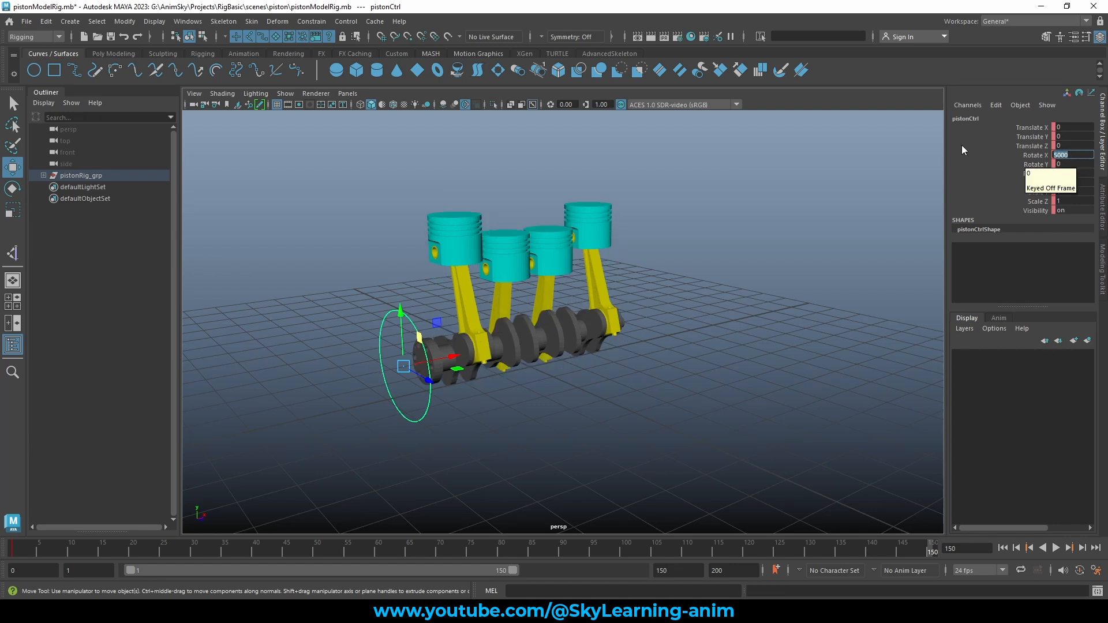
click(1033, 154)
right_click(1033, 154)
click(1019, 173)
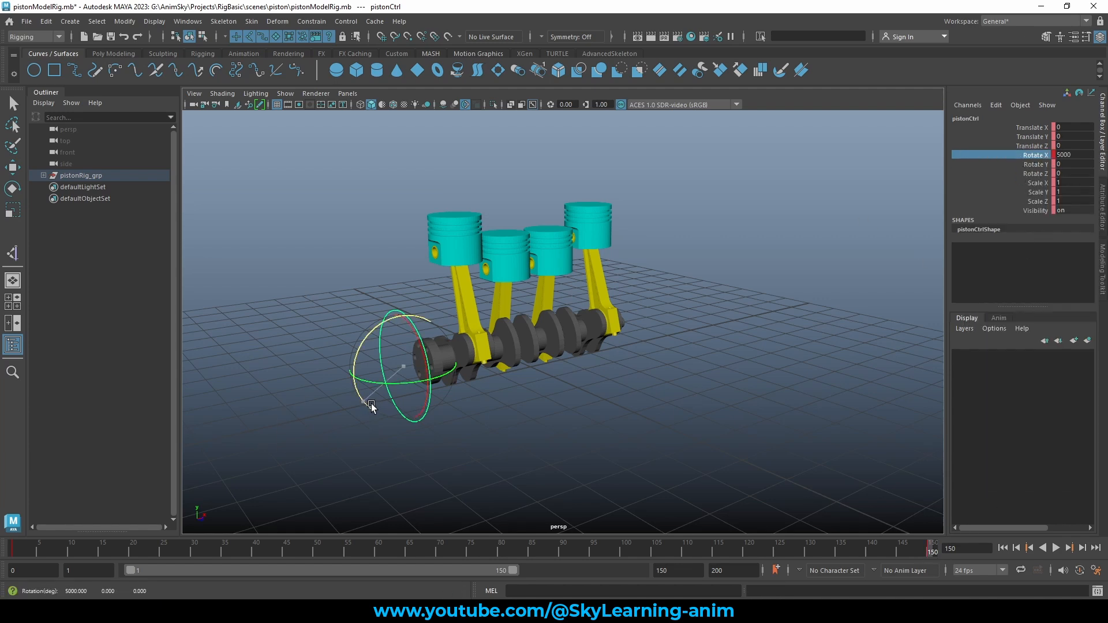
Deselect pistonCtrl and play the animation to check the motion of the crankshaft and pistons
key(w)
click(615, 381)
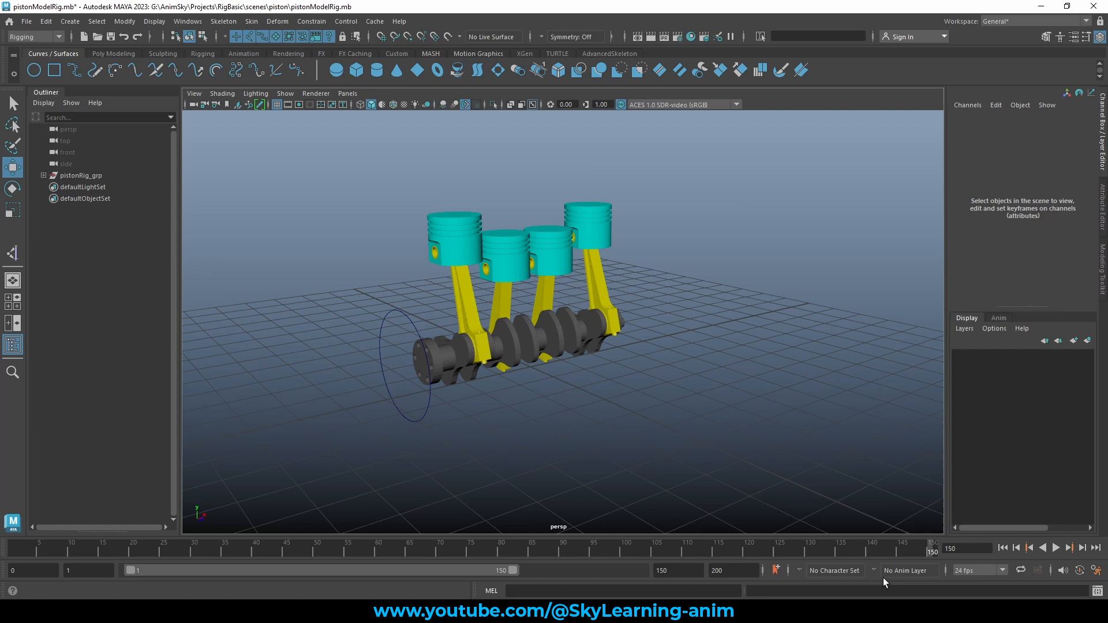
click(1056, 548)
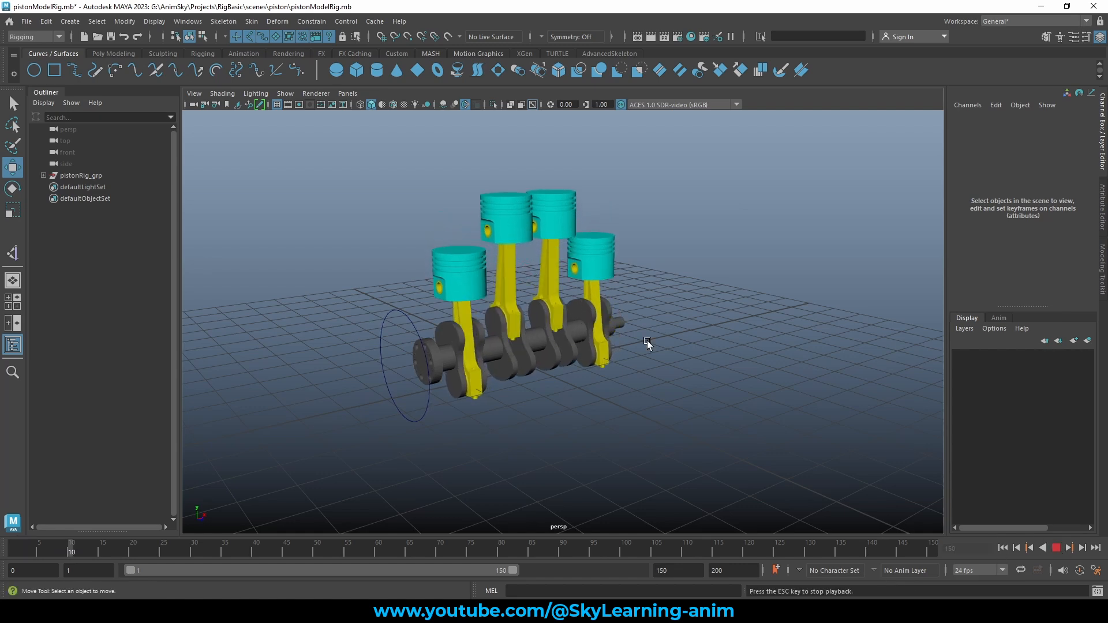